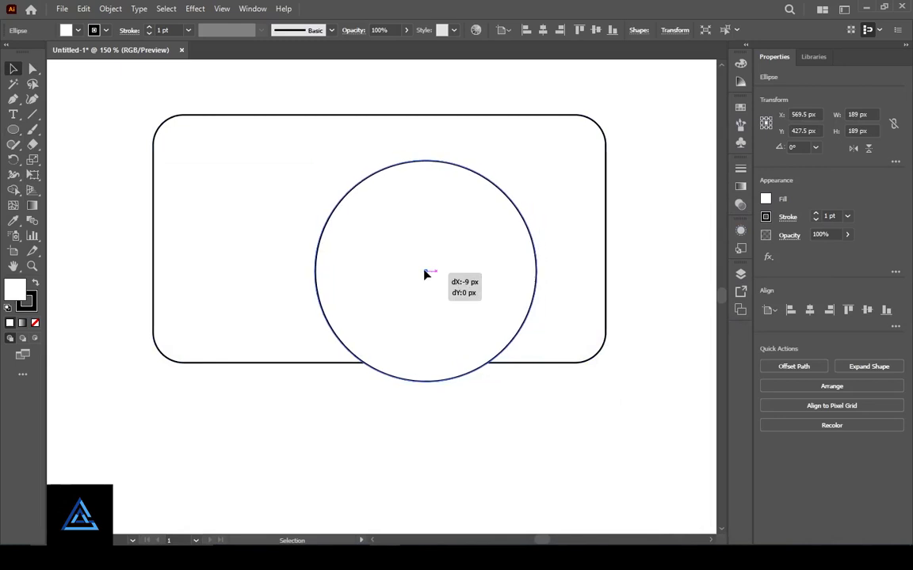
- Scale the circle on the rounded body rectangle down around its center to 175 px across
{"action": "left_click", "coordinate": [489, 377]}
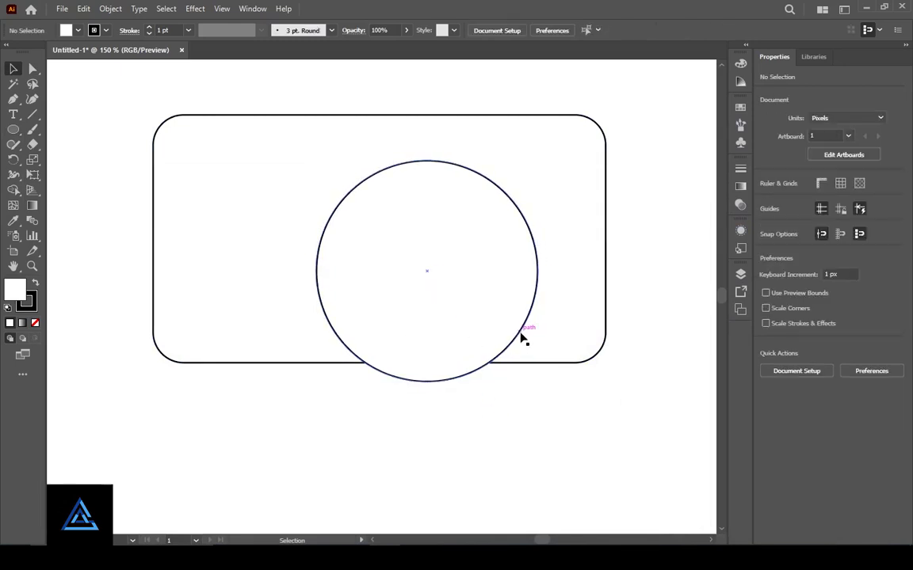
{"action": "key", "text": "a"}
{"action": "left_click", "coordinate": [522, 338]}
{"action": "key", "text": "v"}
{"action": "left_click_drag", "start_coordinate": [538, 381], "coordinate": [529, 374]}
{"action": "left_click", "coordinate": [453, 384]}
- Create a 50-sided polygon and enlarge it to about 171 px wide near the body's upper-left corner
{"action": "left_click", "coordinate": [14, 130]}
{"action": "left_click", "coordinate": [144, 198]}
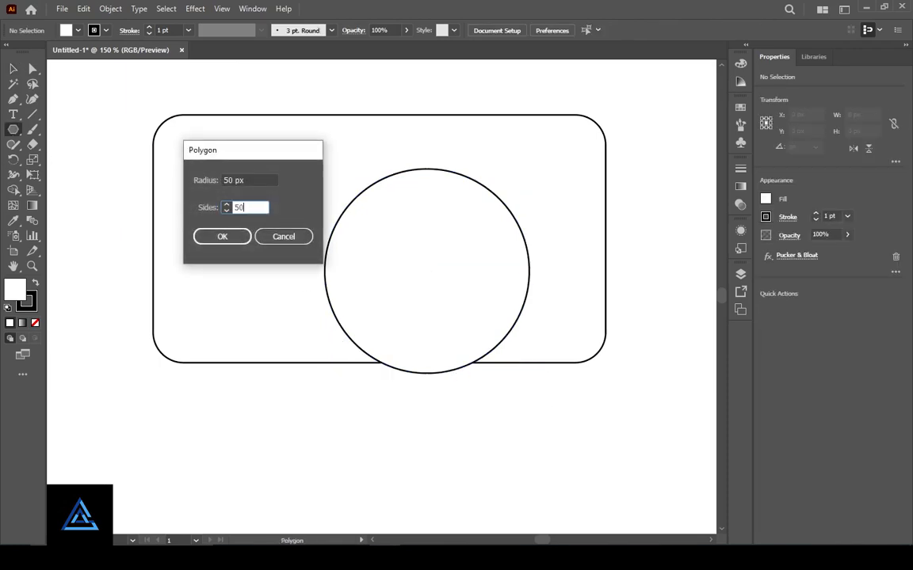
{"action": "left_click", "coordinate": [225, 240]}
{"action": "left_click_drag", "start_coordinate": [248, 272], "coordinate": [286, 319]}
- Apply a Pucker & Bloat effect of 2% to the polygon to give it a scalloped edge
{"action": "left_click", "coordinate": [195, 9]}
{"action": "mouse_move", "coordinate": [263, 115]}
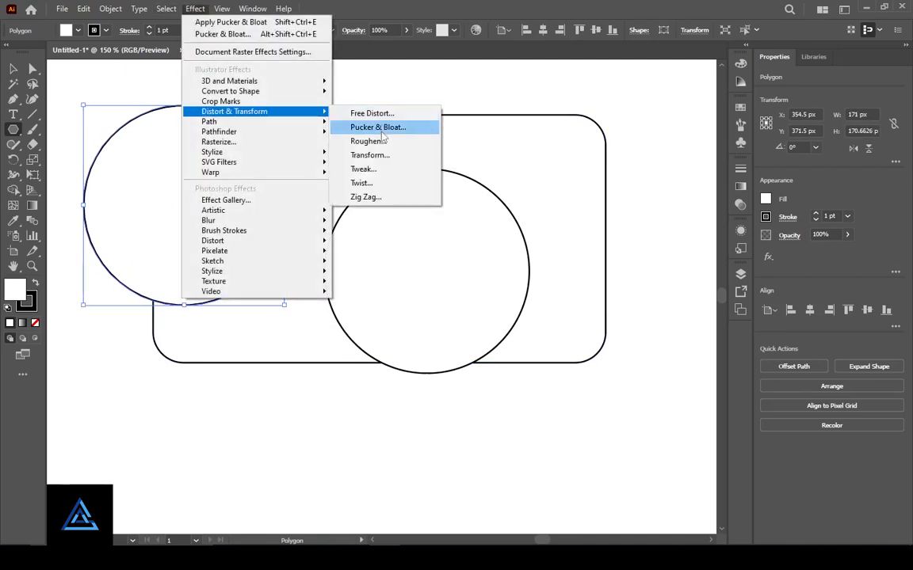
{"action": "left_click", "coordinate": [372, 124]}
{"action": "key", "text": "Up"}
{"action": "key", "text": "Up"}
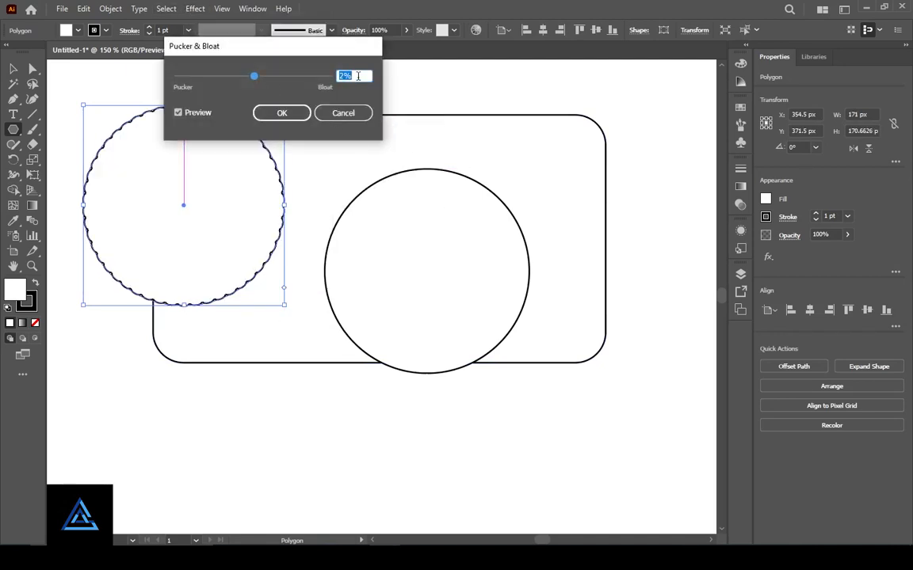
{"action": "key", "text": "Return"}
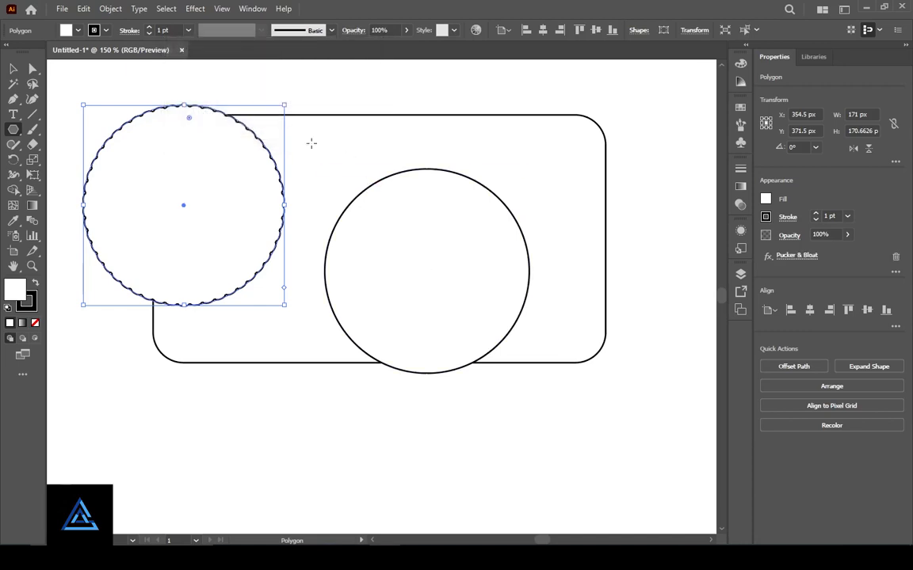
- Center the scalloped polygon on the circle at about 187 px wide and arrange it behind the circle
{"action": "left_click_drag", "start_coordinate": [281, 204], "coordinate": [527, 270]}
{"action": "left_click_drag", "start_coordinate": [527, 370], "coordinate": [538, 380]}
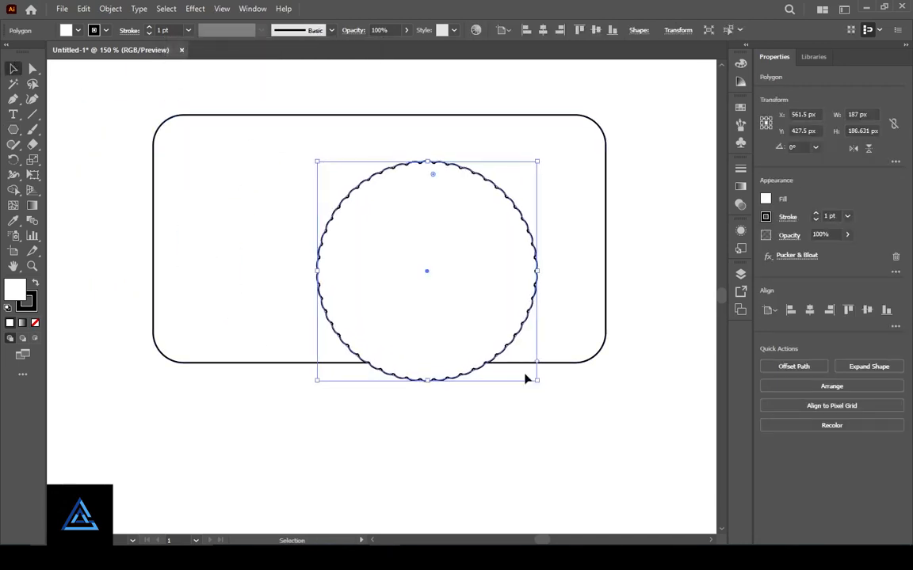
{"action": "right_click", "coordinate": [471, 337]}
{"action": "mouse_move", "coordinate": [523, 273]}
{"action": "left_click", "coordinate": [646, 357]}
{"action": "left_click", "coordinate": [611, 401]}
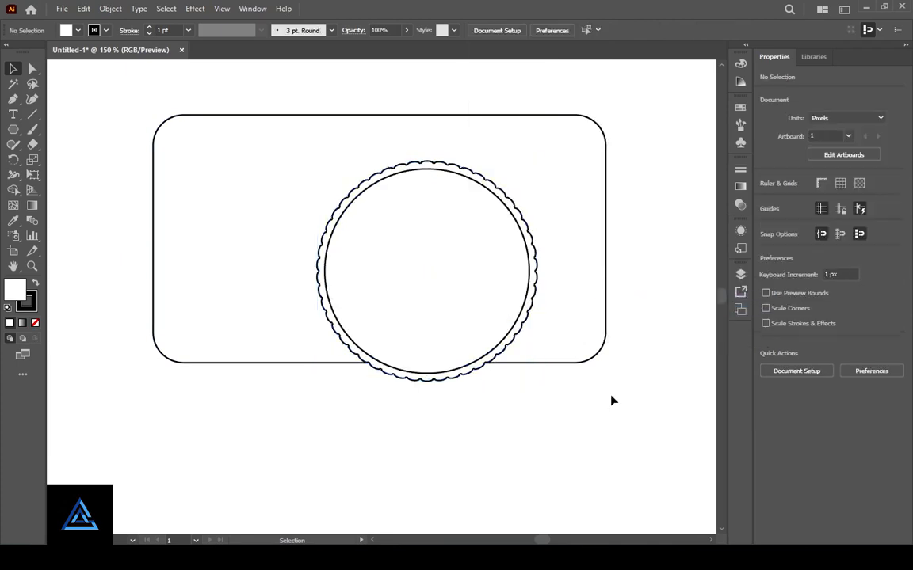
- Make a slightly smaller concentric copy of the lens circle inside it
{"action": "scroll", "coordinate": [498, 373], "scroll_direction": "up", "scroll_amount": 1}
{"action": "left_click", "coordinate": [504, 378]}
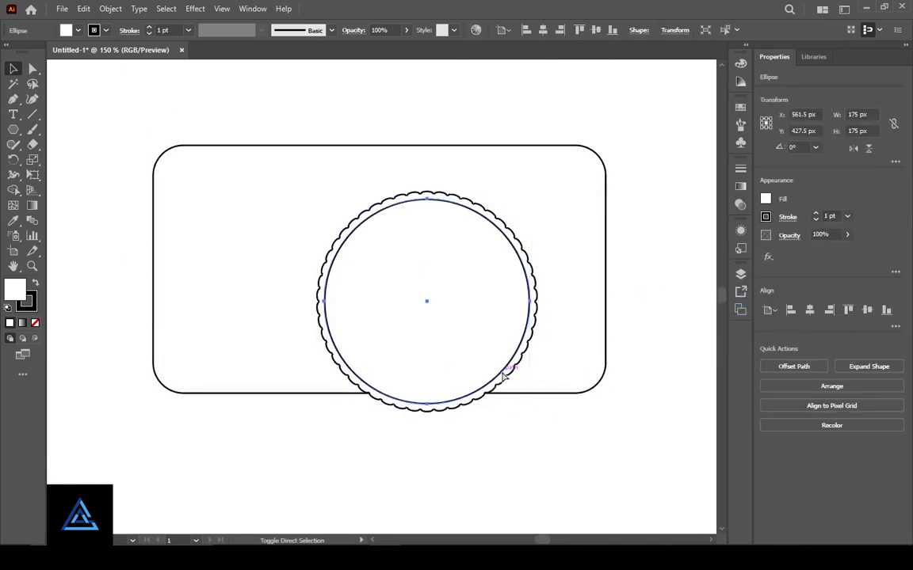
{"action": "left_click_drag", "start_coordinate": [530, 402], "coordinate": [520, 394]}
{"action": "left_click", "coordinate": [539, 434]}
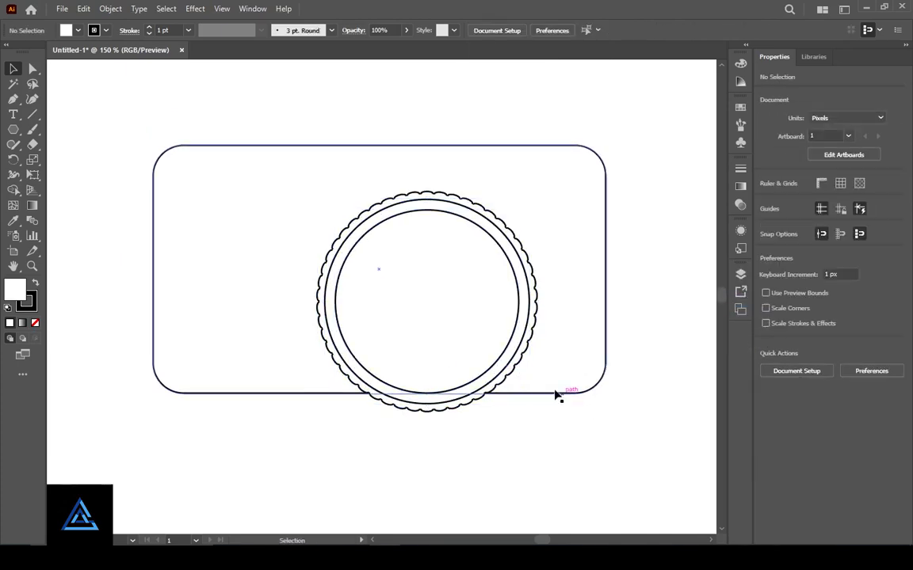
- Set the stroke weight of the 175 px lens circle to 4 pt
{"action": "left_click", "coordinate": [515, 359]}
{"action": "left_click", "coordinate": [817, 215]}
{"action": "left_click", "coordinate": [816, 214]}
{"action": "left_click", "coordinate": [817, 215]}
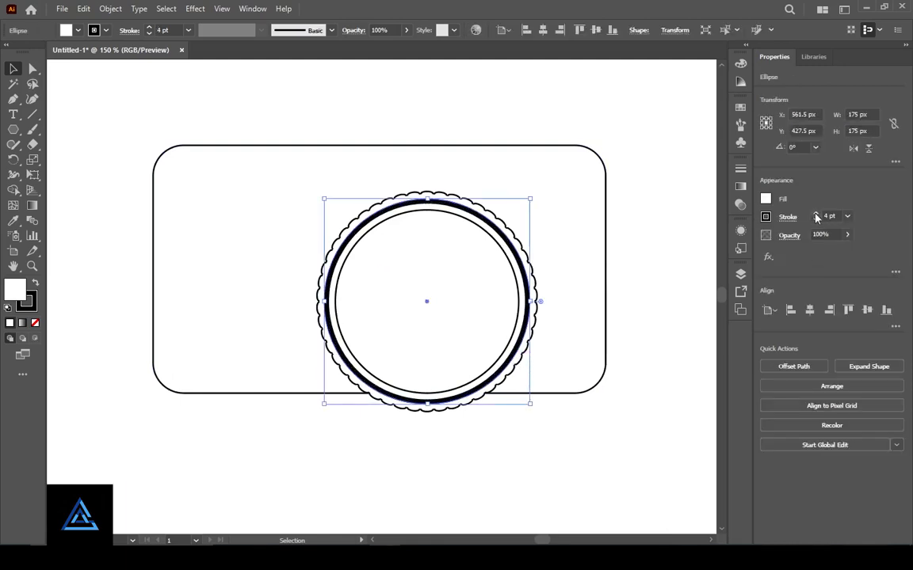
{"action": "left_click", "coordinate": [583, 470]}
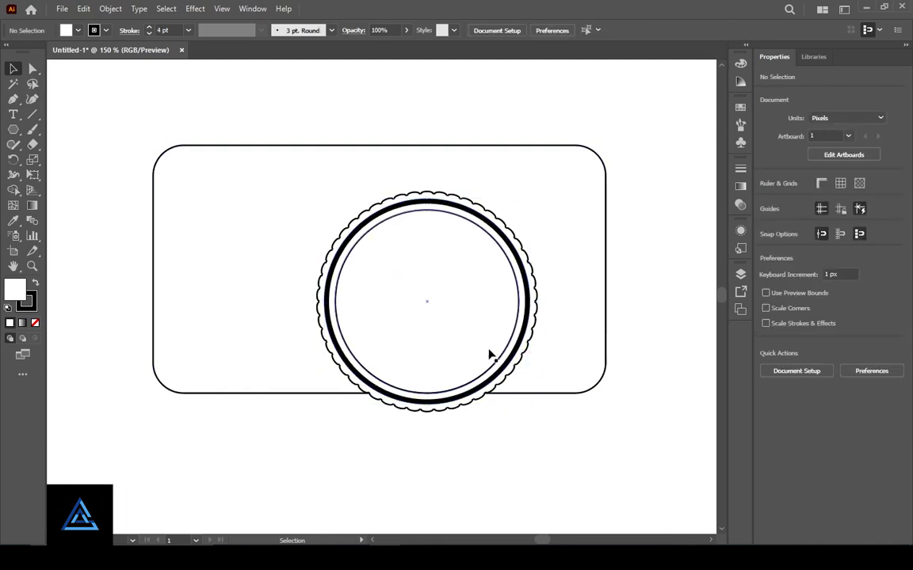
- Draw a rectangle about 113 by 137 px above the lens, overlapping it, with a 1 pt stroke
{"action": "left_click_drag", "start_coordinate": [473, 298], "coordinate": [457, 304]}
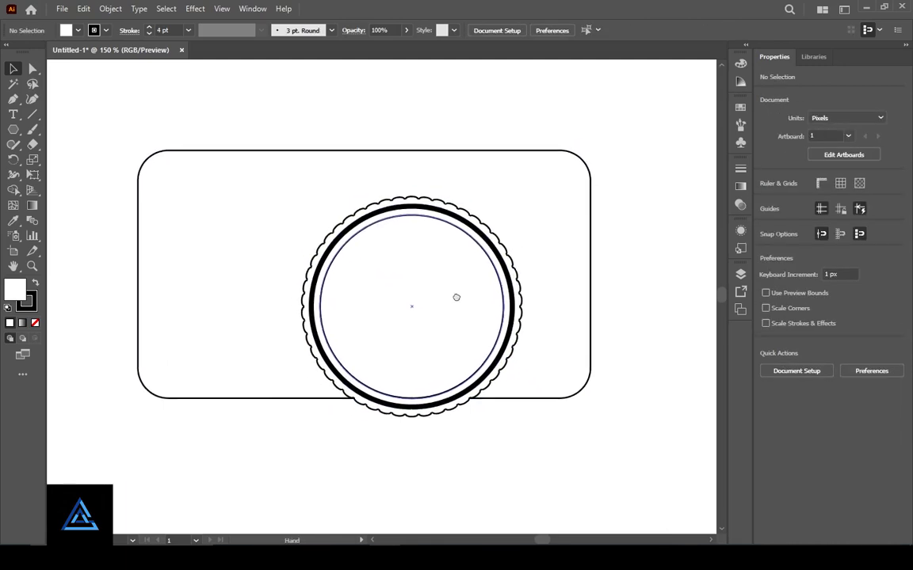
{"action": "left_click", "coordinate": [13, 129]}
{"action": "left_click_drag", "start_coordinate": [365, 143], "coordinate": [474, 277]}
{"action": "left_click", "coordinate": [816, 221]}
{"action": "left_click", "coordinate": [816, 220]}
{"action": "left_click", "coordinate": [816, 220]}
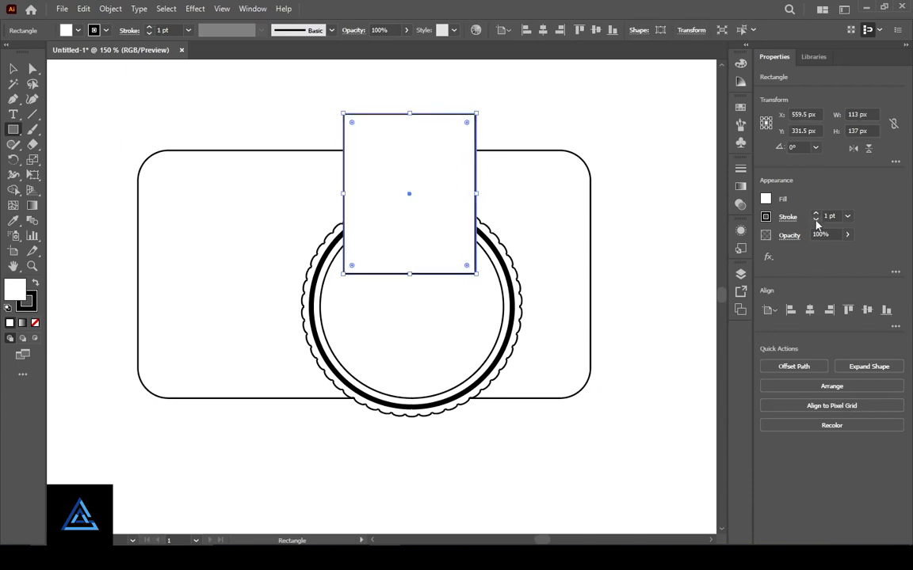
- Round the two upper corners of the rectangle above the lens to about 26 px
{"action": "left_click", "coordinate": [32, 69]}
{"action": "left_click", "coordinate": [151, 82]}
{"action": "left_click", "coordinate": [344, 114]}
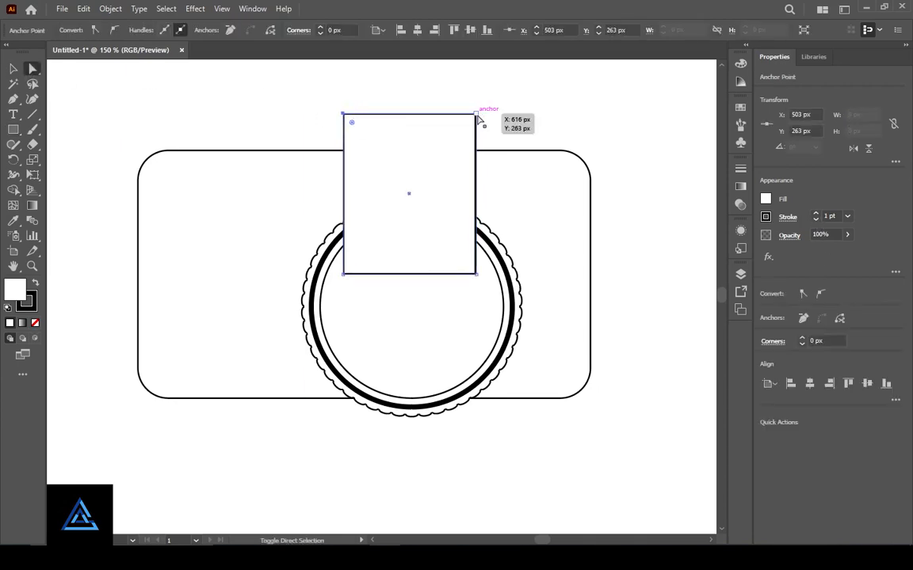
{"action": "left_click", "coordinate": [476, 114], "text": "shift"}
{"action": "left_click_drag", "start_coordinate": [467, 123], "coordinate": [455, 160]}
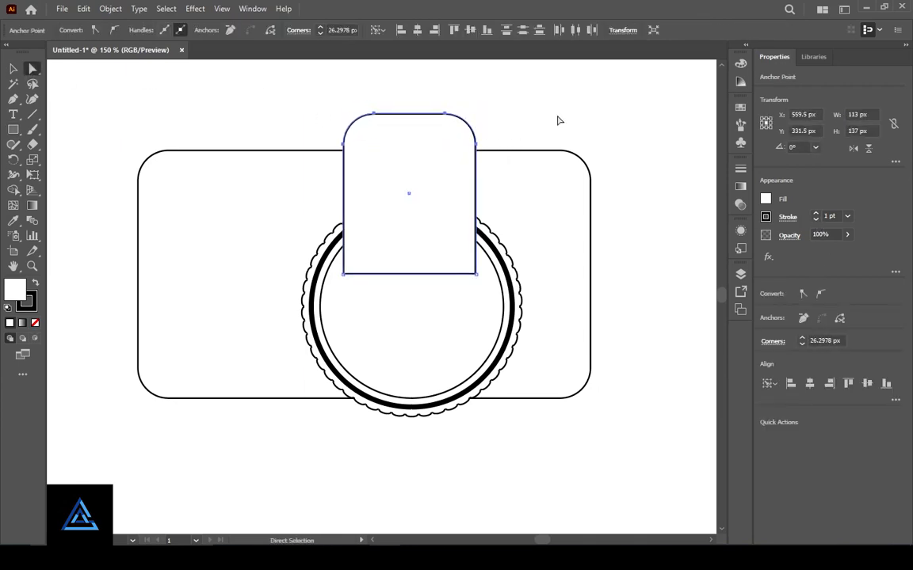
{"action": "left_click", "coordinate": [557, 121]}
- Send the rounded block above the lens to the back
{"action": "key", "text": "v"}
{"action": "right_click", "coordinate": [389, 208]}
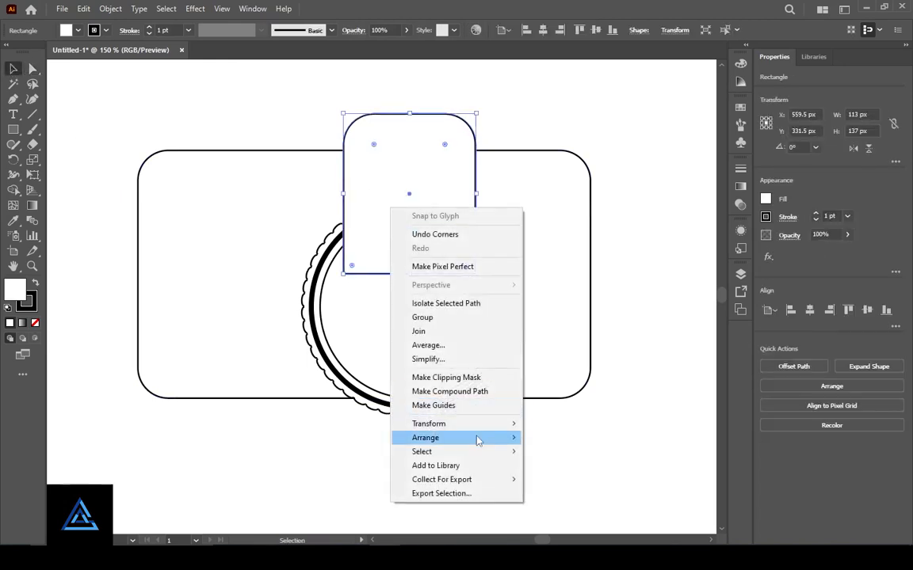
{"action": "mouse_move", "coordinate": [478, 440]}
{"action": "left_click", "coordinate": [572, 479]}
{"action": "left_click", "coordinate": [572, 484]}
- Send the large camera body rectangle to the back, behind the block above the lens
{"action": "right_click", "coordinate": [536, 231]}
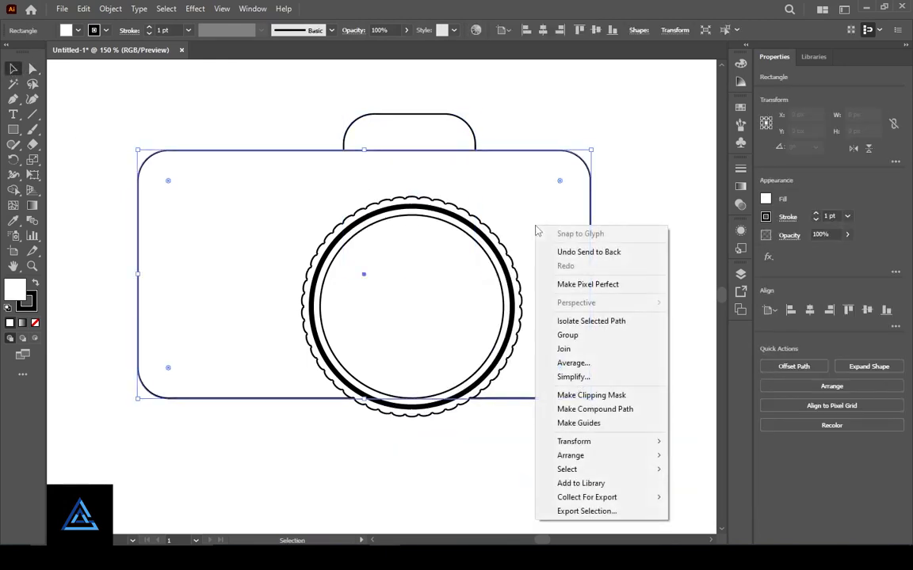
{"action": "mouse_move", "coordinate": [542, 453]}
{"action": "left_click", "coordinate": [705, 496]}
{"action": "left_click", "coordinate": [706, 498]}
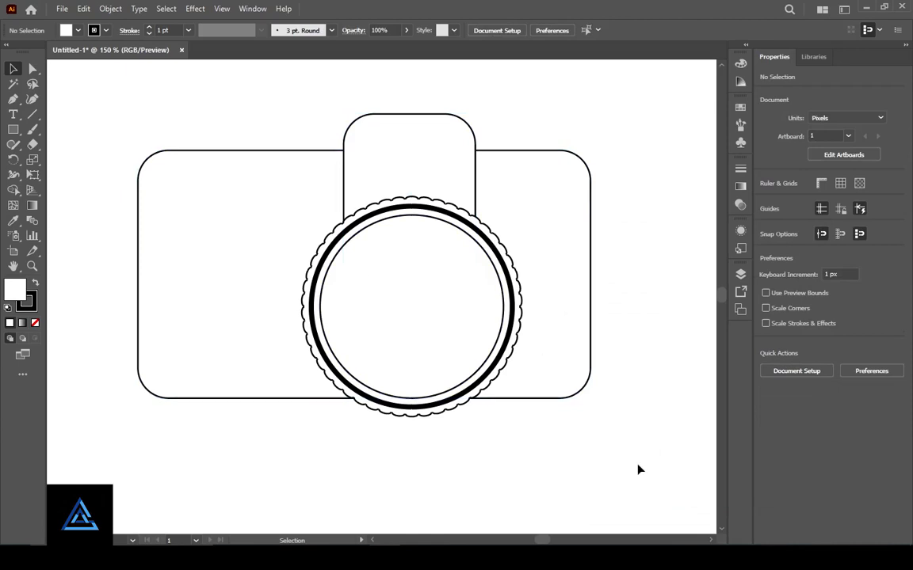
- Draw a rectangle about 92 by 212 px over the body's left end and round its two right corners to about 26 px
{"action": "left_click", "coordinate": [12, 129]}
{"action": "left_click_drag", "start_coordinate": [123, 149], "coordinate": [231, 398]}
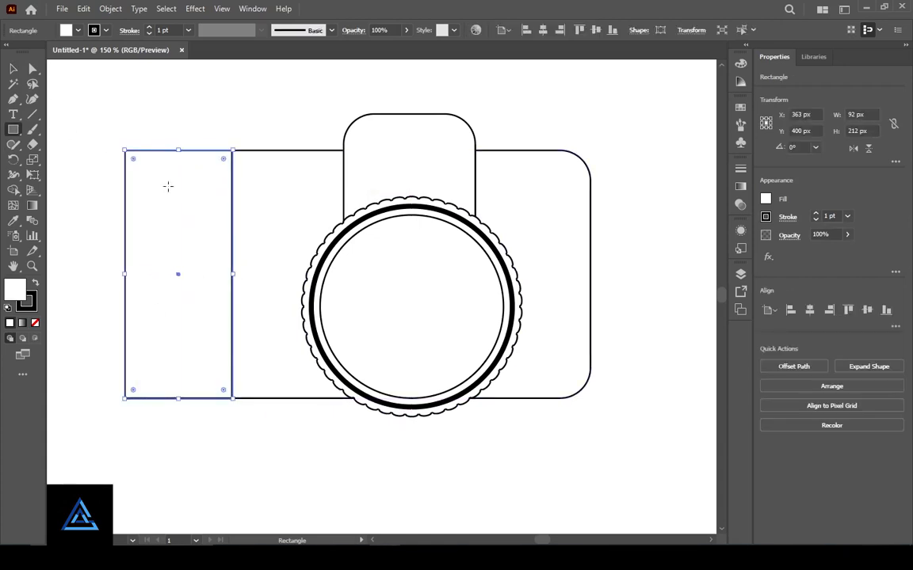
{"action": "left_click", "coordinate": [32, 70]}
{"action": "left_click", "coordinate": [232, 150]}
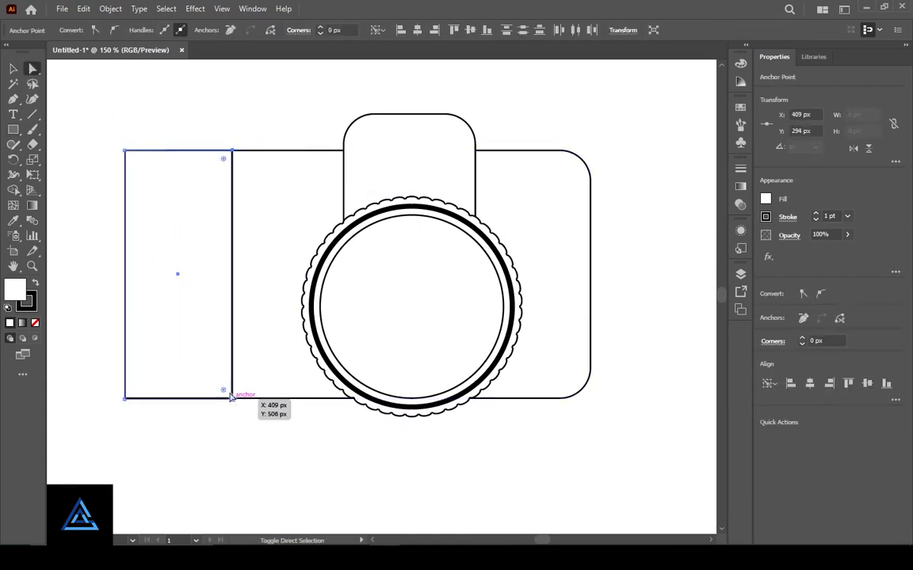
{"action": "left_click_drag", "start_coordinate": [224, 162], "coordinate": [195, 179]}
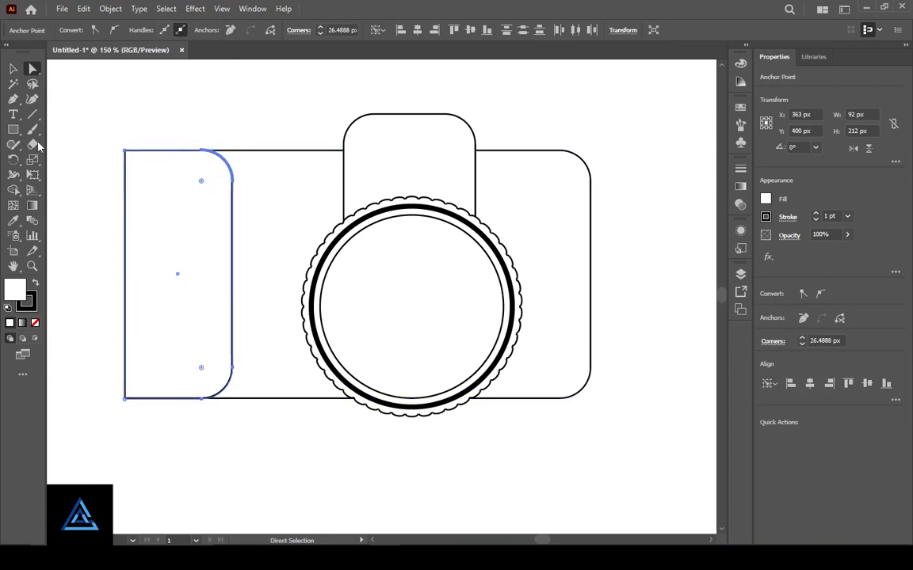
- Use Shape Builder to remove the part of the grip rectangle that sticks out beyond the body's left edge
{"action": "left_click", "coordinate": [12, 71]}
{"action": "left_click", "coordinate": [253, 151], "text": "shift"}
{"action": "left_click", "coordinate": [14, 191]}
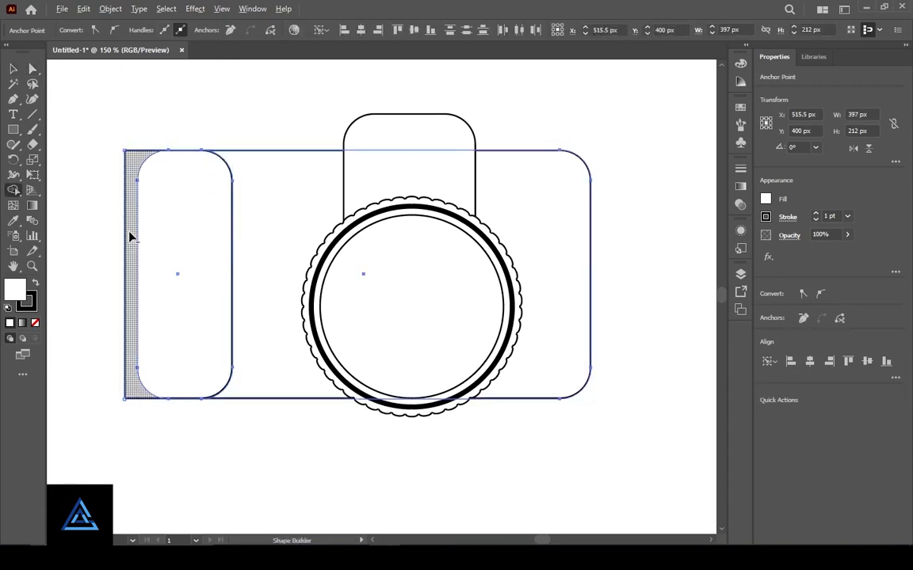
{"action": "left_click", "coordinate": [131, 235], "text": "alt"}
{"action": "key", "text": "v"}
{"action": "left_click", "coordinate": [108, 112]}
{"action": "left_click", "coordinate": [207, 200]}
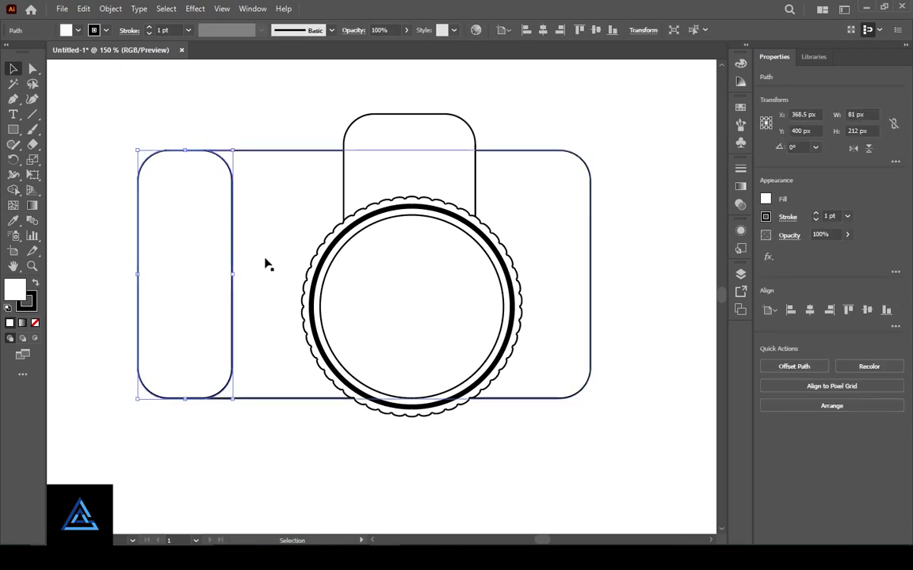
{"action": "left_click", "coordinate": [321, 467]}
- Draw a button rectangle about 46 by 10 px on the body's top edge above the grip and add a narrower copy beside it
{"action": "key", "text": "m"}
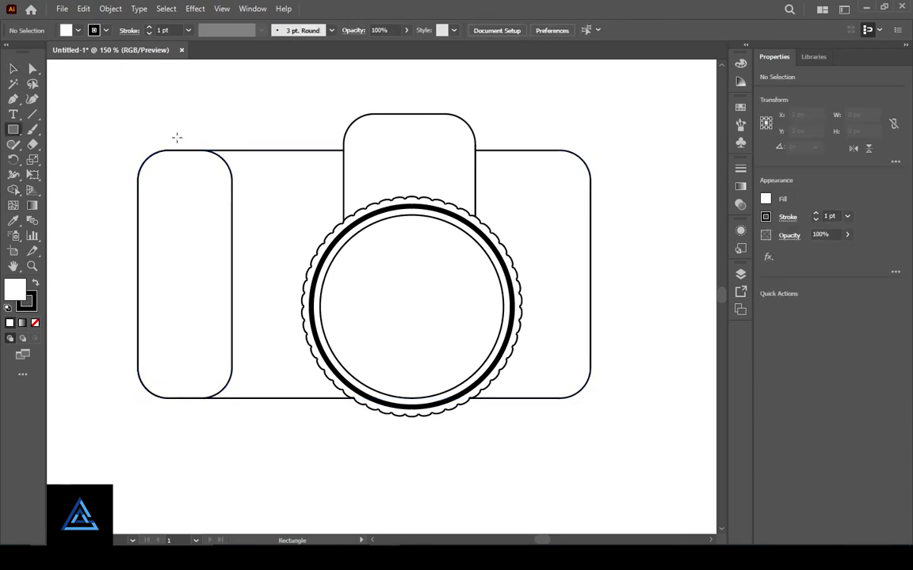
{"action": "left_click_drag", "start_coordinate": [180, 135], "coordinate": [231, 150]}
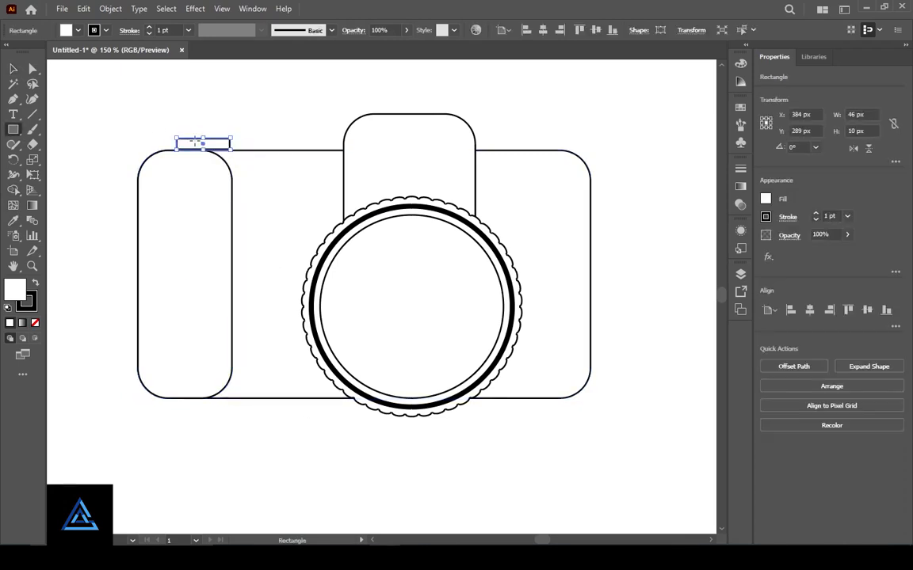
{"action": "key", "text": "ctrl+equal"}
{"action": "key", "text": "ctrl+equal"}
{"action": "left_click", "coordinate": [14, 69]}
{"action": "left_click", "coordinate": [383, 198]}
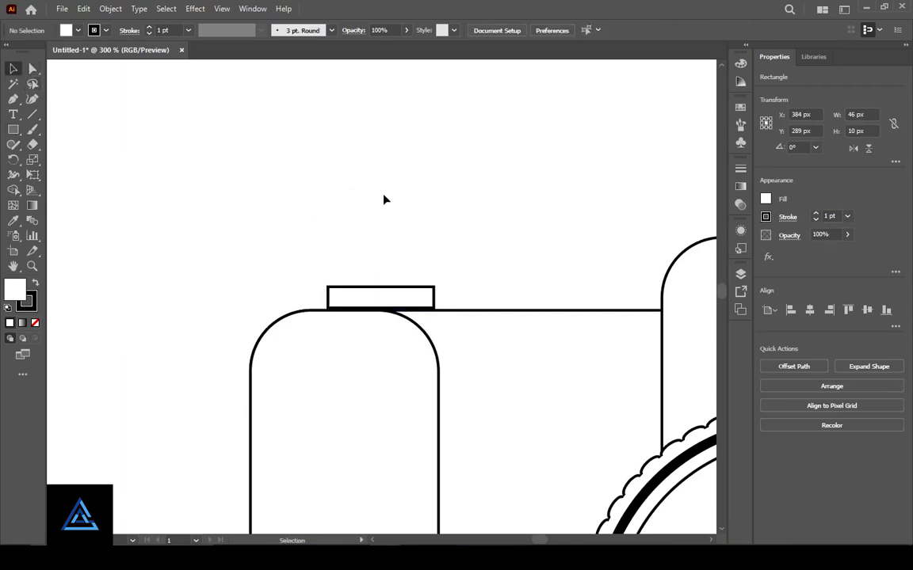
{"action": "left_click_drag", "start_coordinate": [424, 296], "coordinate": [501, 297]}
{"action": "left_click", "coordinate": [528, 267]}
- Round only the two upper corners of the wider button rectangle above the grip
{"action": "scroll", "coordinate": [428, 268], "scroll_direction": "right", "scroll_amount": 2}
{"action": "scroll", "coordinate": [428, 268], "scroll_direction": "down", "scroll_amount": 1}
{"action": "left_click", "coordinate": [287, 273]}
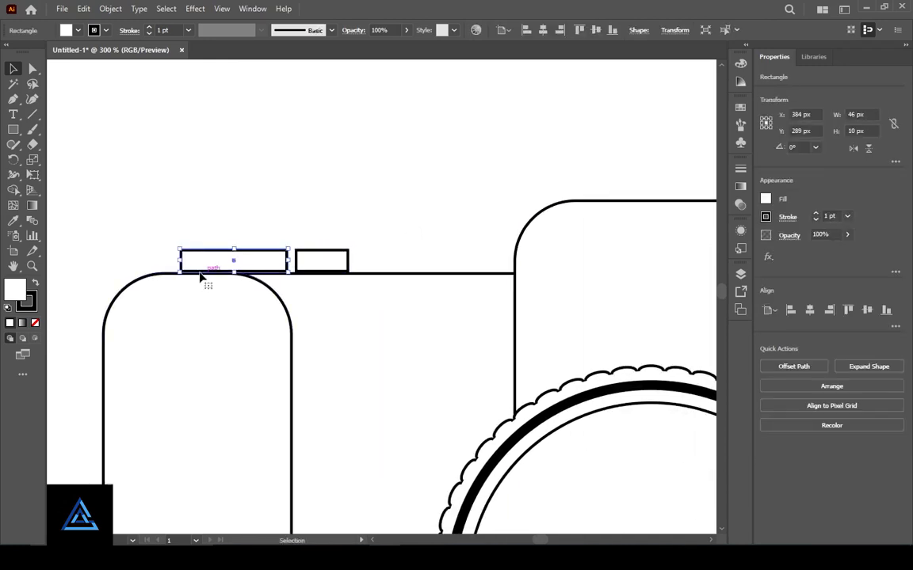
{"action": "scroll", "coordinate": [199, 278], "scroll_direction": "up", "scroll_amount": 4}
{"action": "key", "text": "a"}
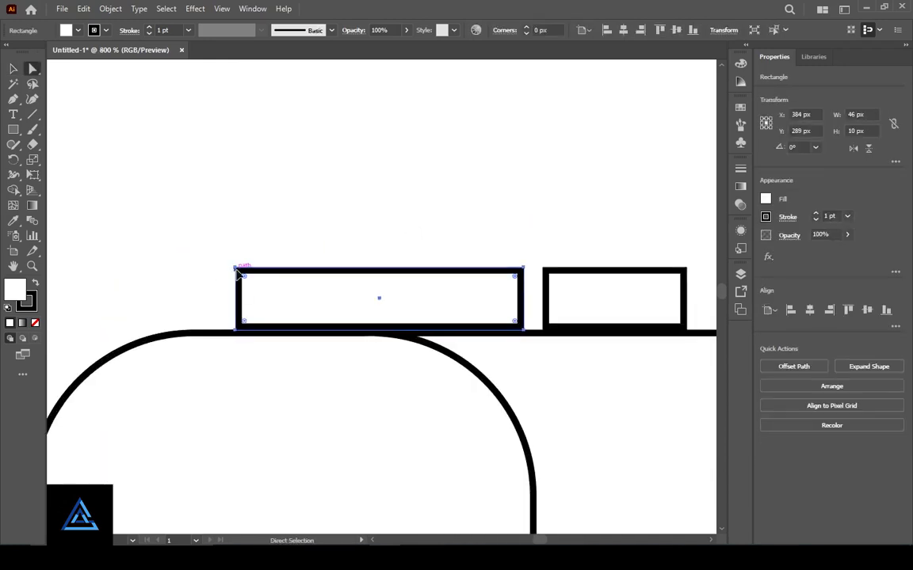
{"action": "left_click", "coordinate": [524, 269]}
{"action": "left_click", "coordinate": [519, 274]}
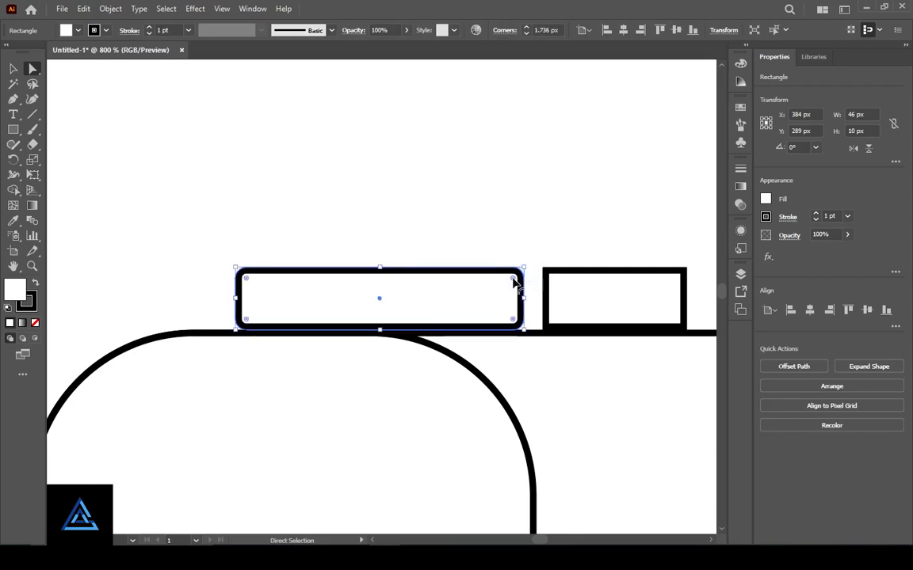
{"action": "left_click", "coordinate": [238, 270]}
{"action": "left_click", "coordinate": [524, 270], "text": "shift"}
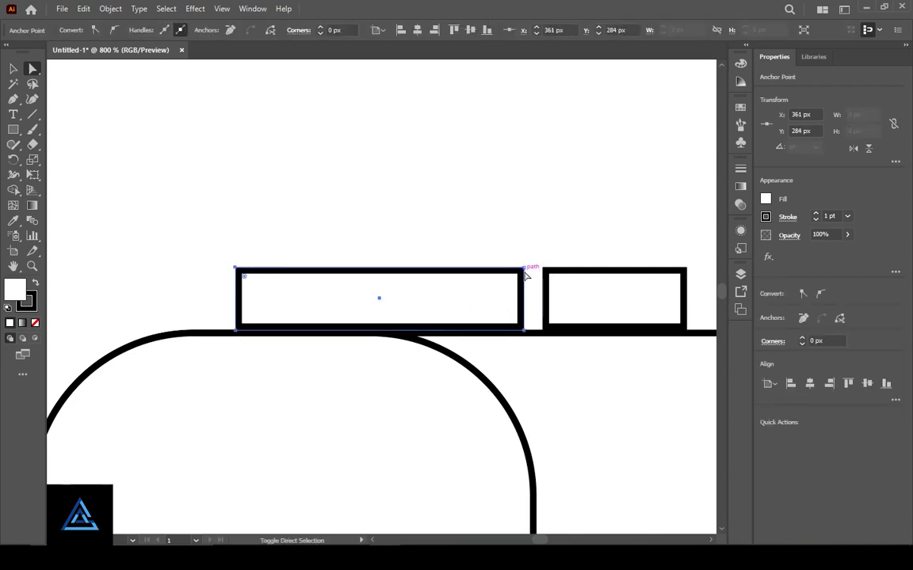
{"action": "left_click_drag", "start_coordinate": [515, 285], "coordinate": [504, 285]}
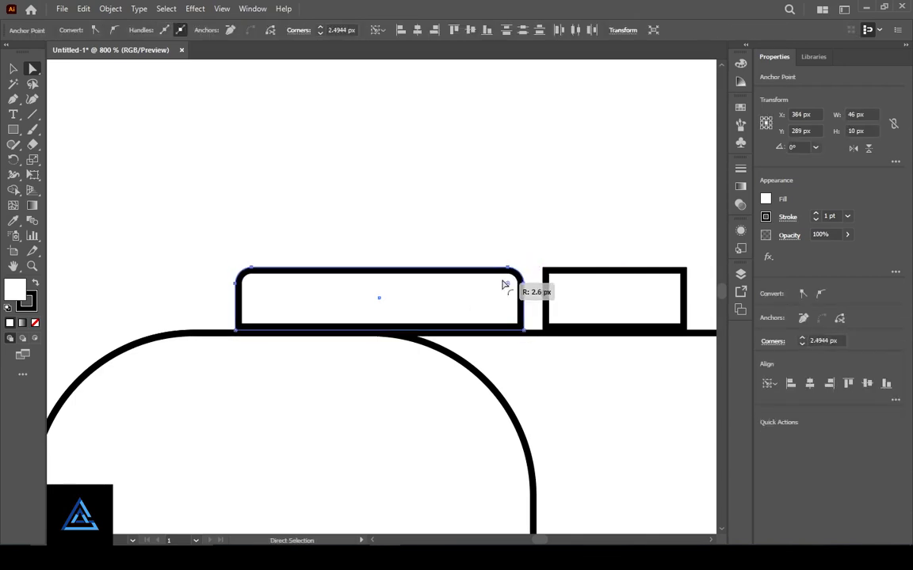
{"action": "left_click", "coordinate": [464, 212]}
- Move both button rectangles down slightly so their lower edges merge with the body's top outline
{"action": "left_click_drag", "start_coordinate": [552, 413], "coordinate": [370, 341]}
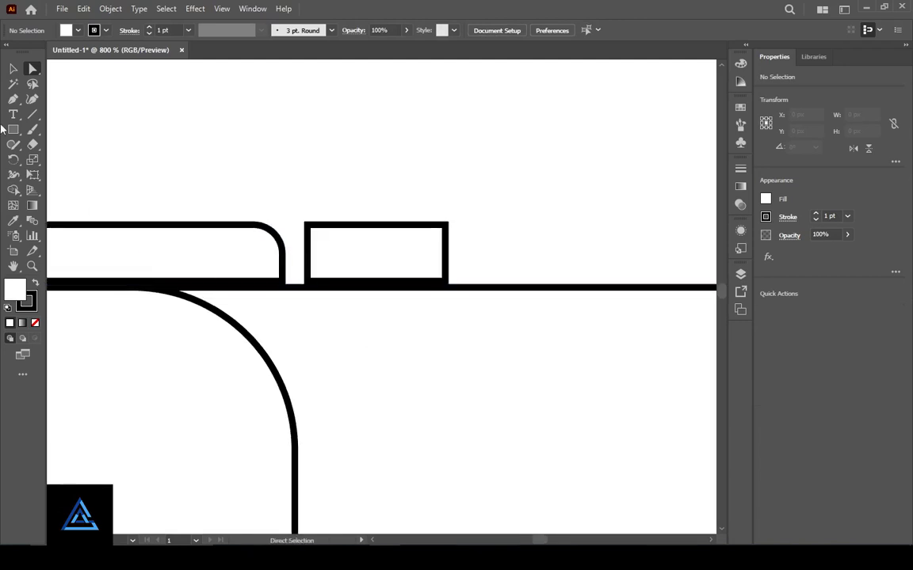
{"action": "key", "text": "v"}
{"action": "left_click_drag", "start_coordinate": [367, 227], "coordinate": [367, 233]}
{"action": "left_click", "coordinate": [356, 170]}
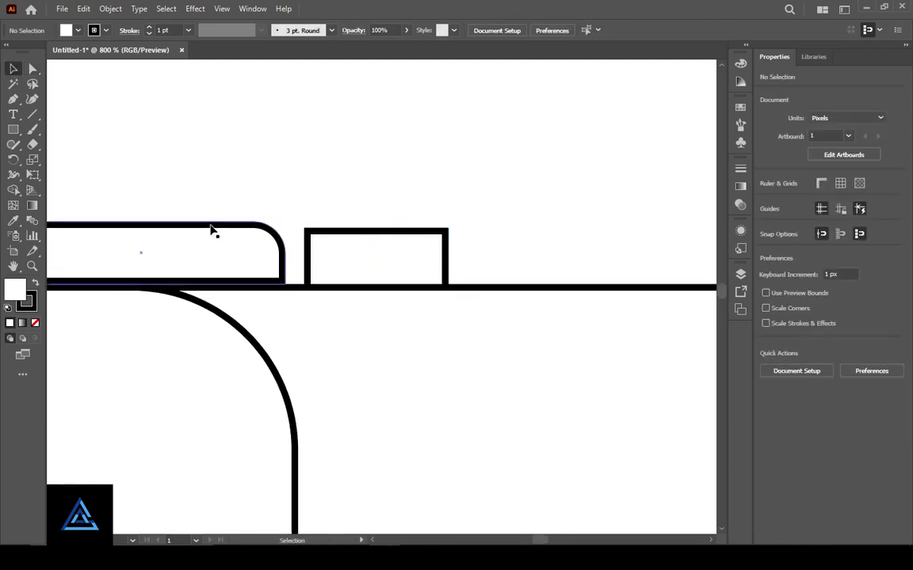
{"action": "left_click_drag", "start_coordinate": [211, 226], "coordinate": [212, 232]}
{"action": "left_click", "coordinate": [232, 174]}
{"action": "left_click_drag", "start_coordinate": [293, 366], "coordinate": [418, 362]}
{"action": "key", "text": "ctrl+minus"}
{"action": "key", "text": "ctrl+minus"}
{"action": "key", "text": "ctrl+minus"}
{"action": "key", "text": "ctrl+minus"}
{"action": "key", "text": "ctrl+minus"}
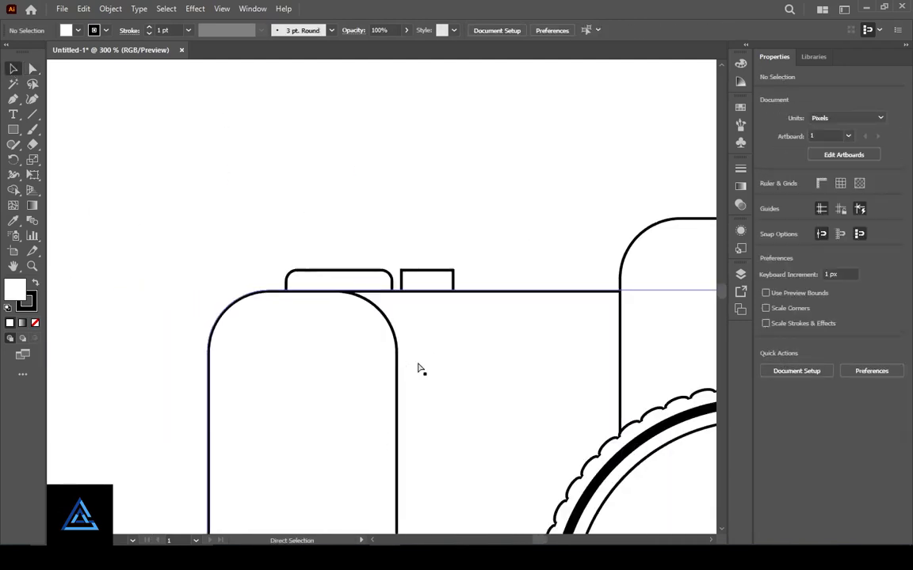
{"action": "left_click_drag", "start_coordinate": [592, 442], "coordinate": [404, 339]}
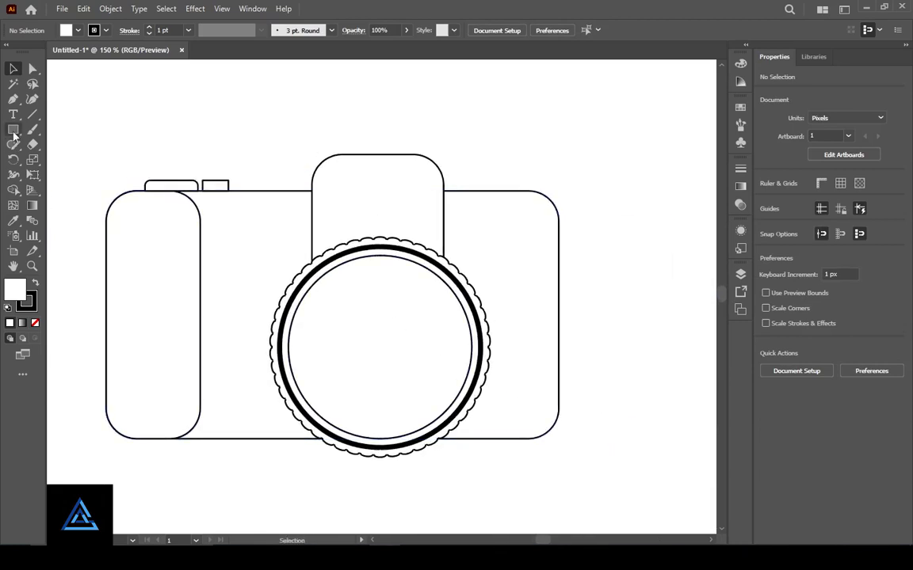
- Draw a circle about 24 px in diameter on the body, below and beyond the lens's right side
{"action": "right_click", "coordinate": [13, 133]}
{"action": "left_click", "coordinate": [60, 162]}
{"action": "left_click_drag", "start_coordinate": [518, 390], "coordinate": [532, 401]}
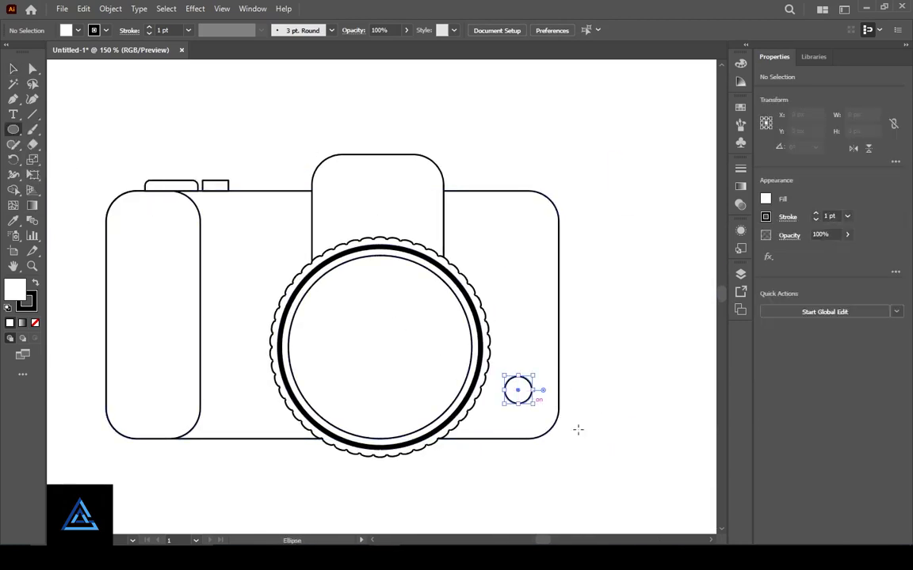
- Draw a rectangle about 65 by 53 px above the small circle, overlapping the lens's right edge
{"action": "right_click", "coordinate": [13, 129]}
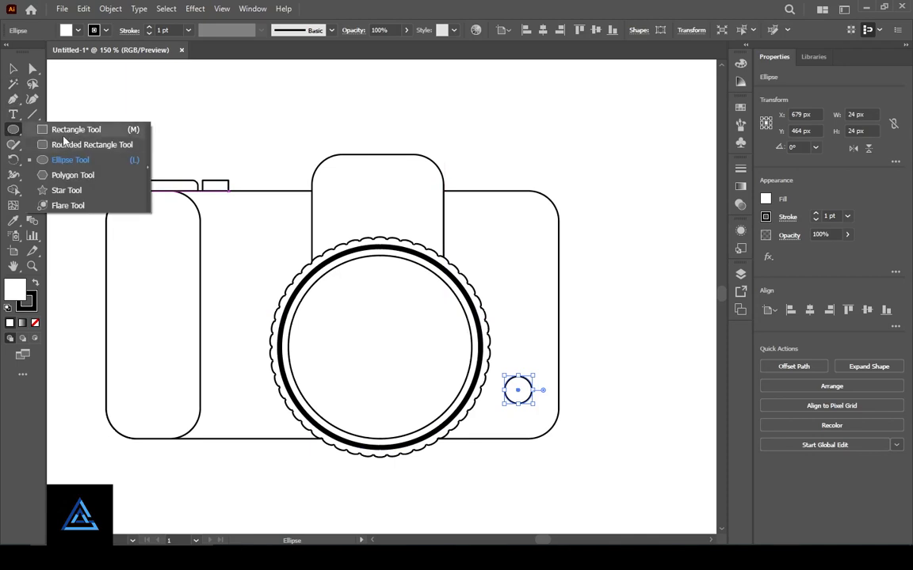
{"action": "left_click", "coordinate": [59, 126]}
{"action": "left_click_drag", "start_coordinate": [466, 303], "coordinate": [543, 366]}
- Round only the two right-hand corners of the rectangle beside the lens
{"action": "key", "text": "a"}
{"action": "left_click", "coordinate": [542, 303]}
{"action": "left_click", "coordinate": [543, 365], "text": "shift"}
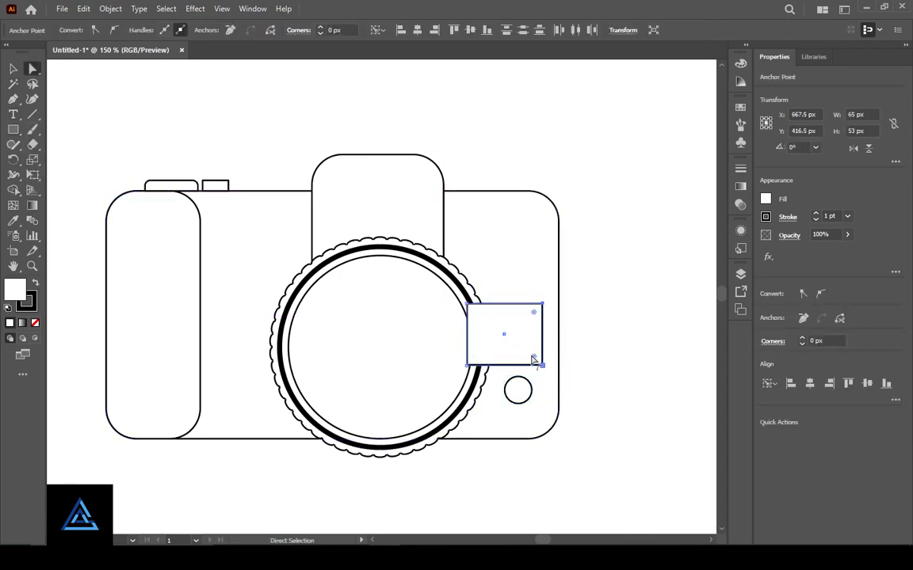
{"action": "left_click", "coordinate": [613, 355]}
{"action": "key", "text": "v"}
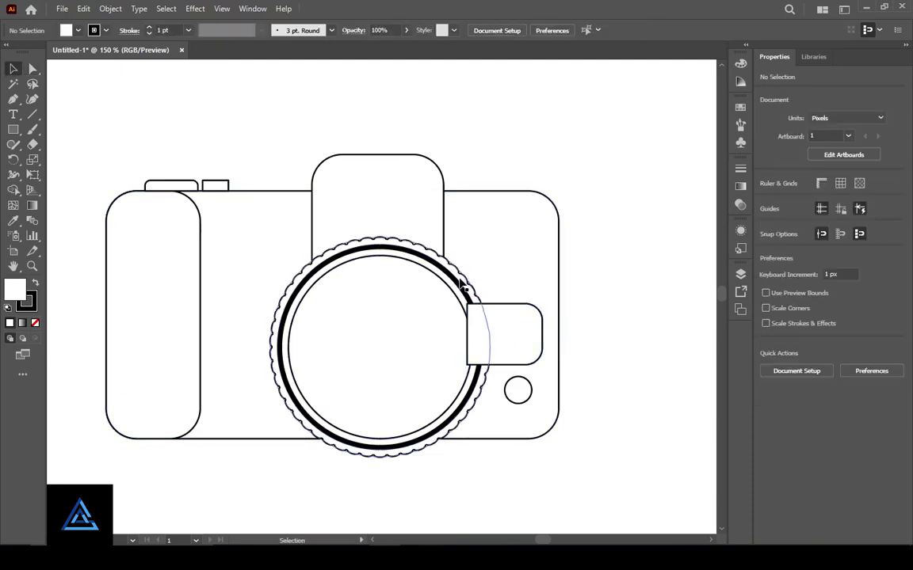
- Arrange the lens rings in front of the rounded rectangle and narrow the rectangle to 56 px wide
{"action": "left_click", "coordinate": [453, 295]}
{"action": "right_click", "coordinate": [452, 295]}
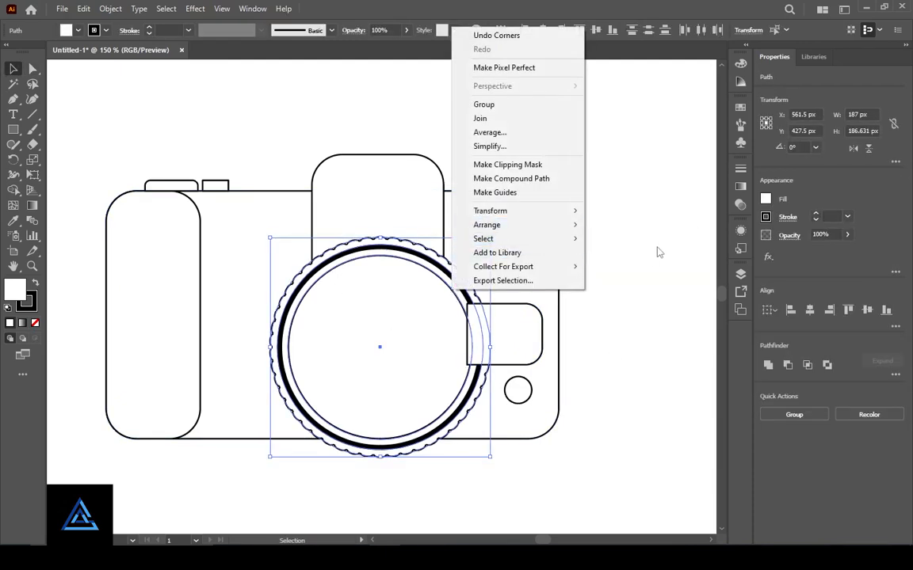
{"action": "left_click", "coordinate": [564, 372]}
{"action": "left_click", "coordinate": [544, 336]}
{"action": "mouse_move", "coordinate": [544, 336]}
{"action": "left_mouse_down"}
{"action": "mouse_move", "coordinate": [540, 346]}
{"action": "mouse_move", "coordinate": [532, 338]}
{"action": "left_mouse_up"}
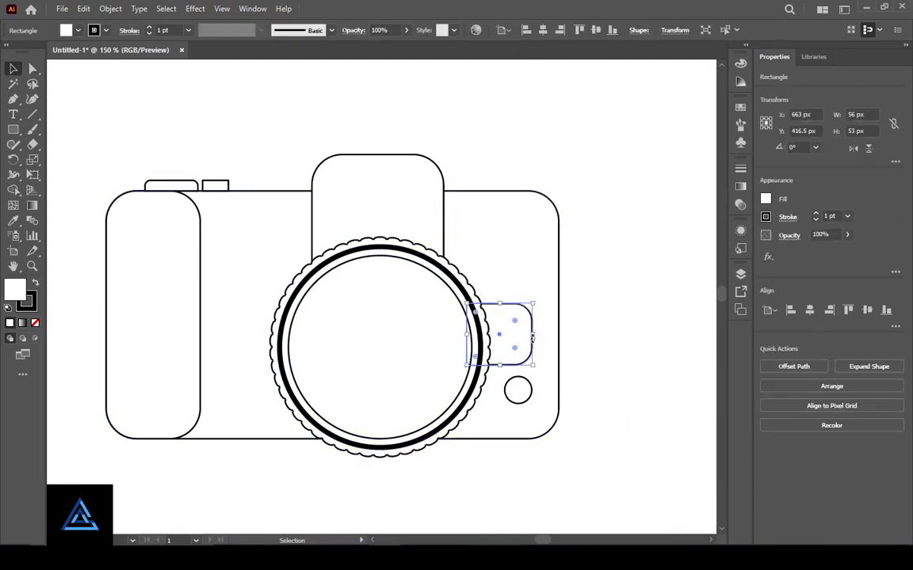
{"action": "key", "text": "ctrl+shift+]"}
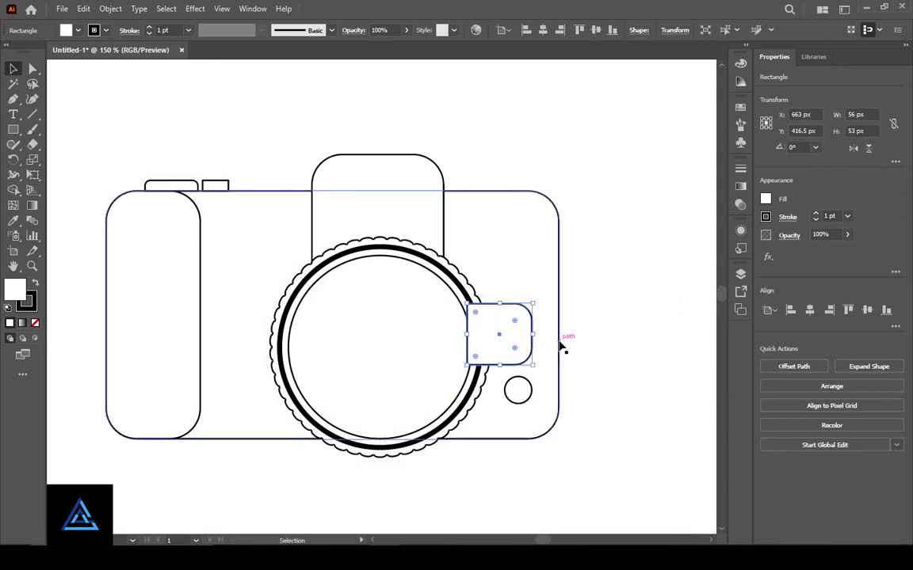
{"action": "key", "text": "ctrl+bracketleft"}
- Add an inner copy of the rounded rectangle beside the lens with Offset Path at -10 px
{"action": "key", "text": "ctrl+plus"}
{"action": "key", "text": "ctrl+plus"}
{"action": "key", "text": "ctrl+plus"}
{"action": "left_click", "coordinate": [560, 343]}
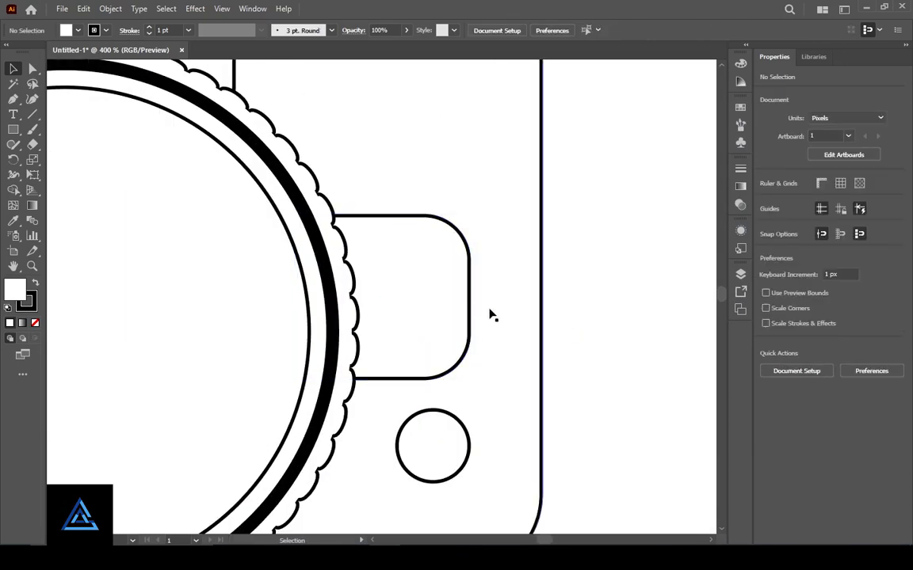
{"action": "left_click", "coordinate": [446, 290]}
{"action": "left_click", "coordinate": [110, 10]}
{"action": "mouse_move", "coordinate": [178, 311]}
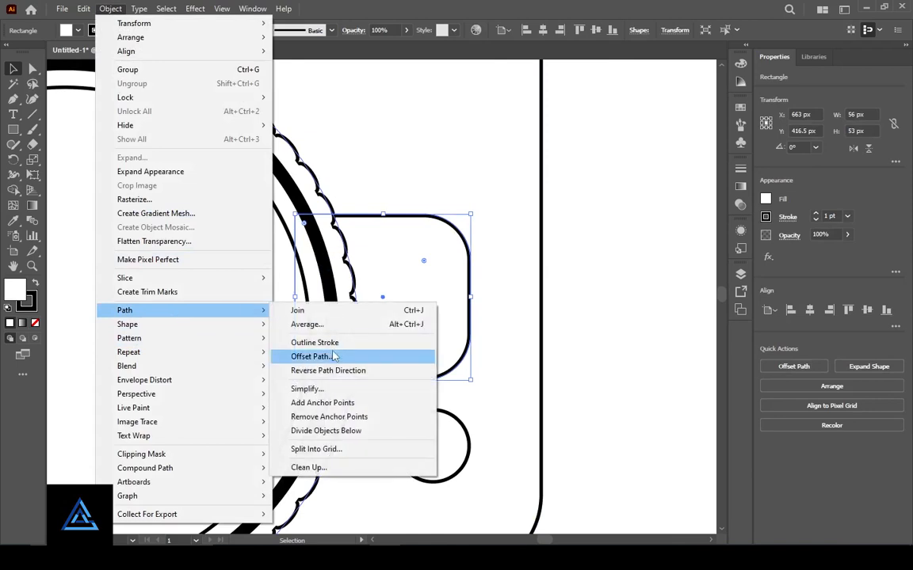
{"action": "left_click", "coordinate": [361, 355]}
{"action": "left_click_drag", "start_coordinate": [443, 217], "coordinate": [626, 197]}
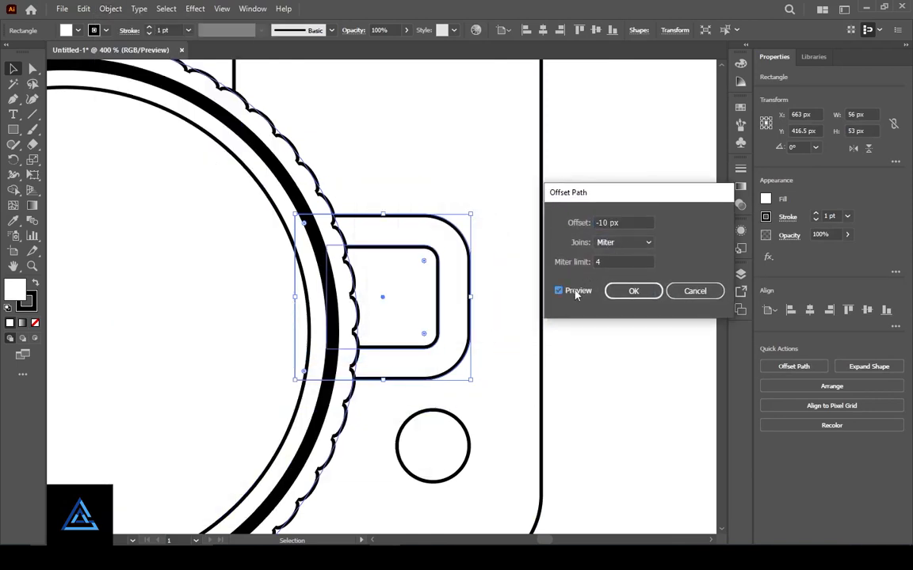
{"action": "left_click", "coordinate": [634, 291]}
{"action": "left_click", "coordinate": [610, 297]}
- Scale the two nested rectangles beside the lens down together to about 52 by 43 px and nudge them down 7 px
{"action": "scroll", "coordinate": [417, 391], "scroll_direction": "down", "scroll_amount": 3}
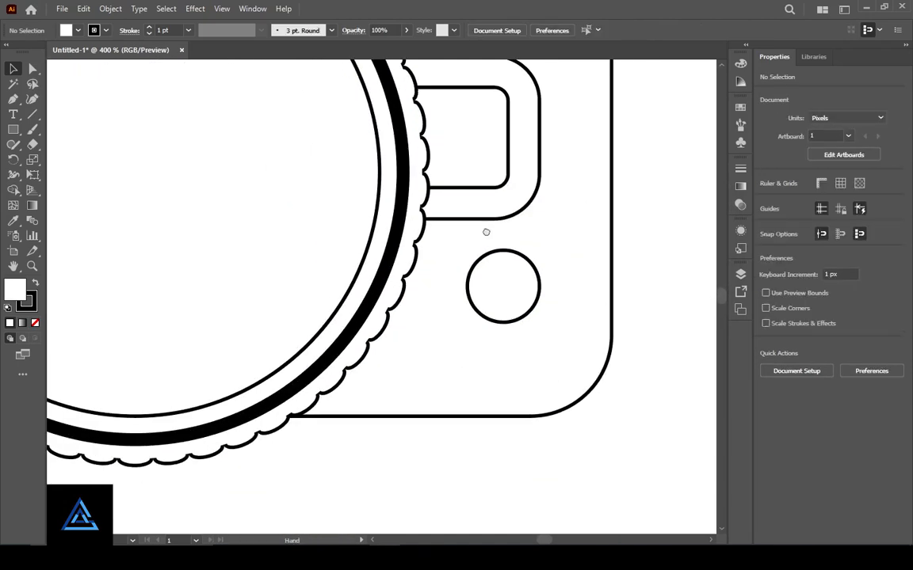
{"action": "left_click_drag", "start_coordinate": [457, 338], "coordinate": [464, 345]}
{"action": "left_click", "coordinate": [568, 340]}
{"action": "left_click", "coordinate": [449, 282]}
{"action": "left_click", "coordinate": [448, 282], "text": "shift"}
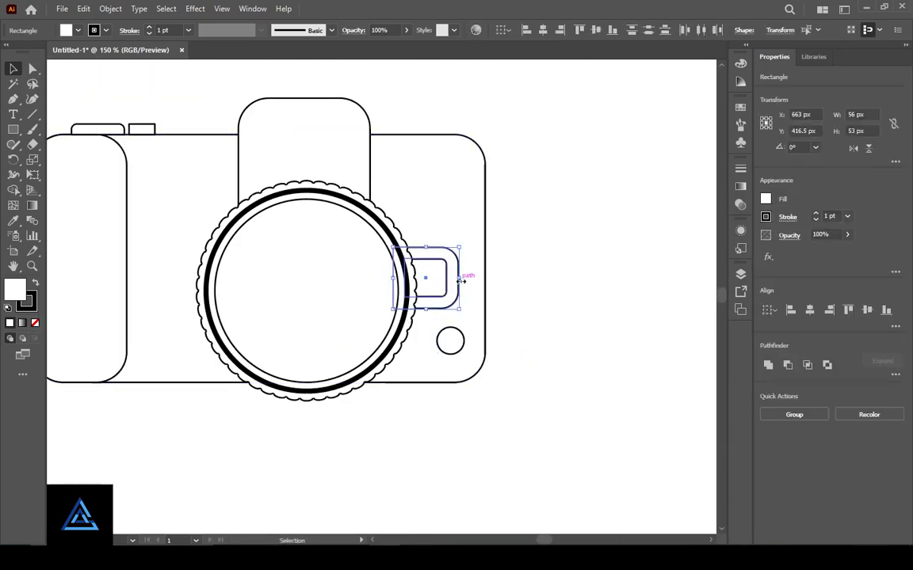
{"action": "left_click_drag", "start_coordinate": [460, 278], "coordinate": [454, 283]}
{"action": "left_click_drag", "start_coordinate": [424, 312], "coordinate": [427, 299]}
{"action": "key", "text": "shift+Down"}
{"action": "key", "text": "Up"}
{"action": "key", "text": "Up"}
{"action": "key", "text": "Up"}
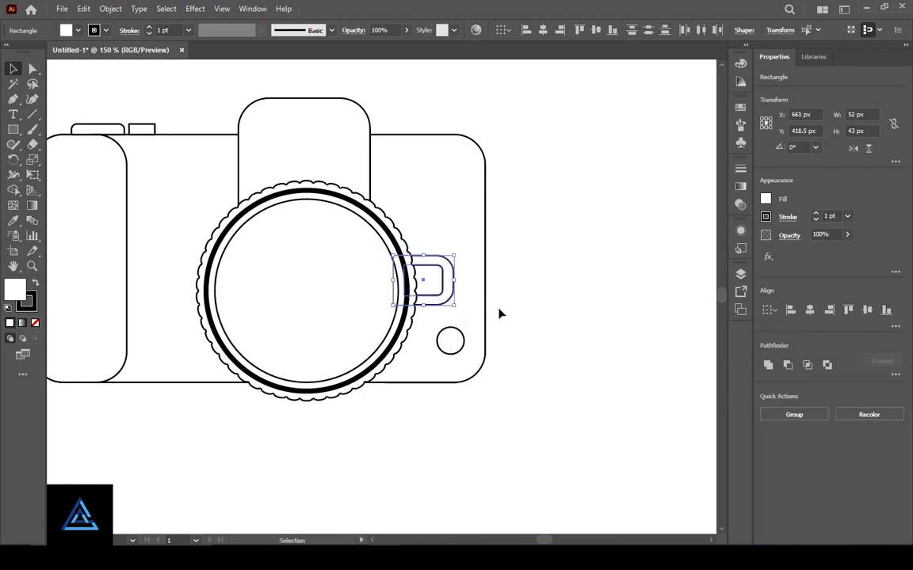
{"action": "left_click", "coordinate": [500, 309]}
- Draw a rounded rectangle about 74 by 22 px inside the upper part of the camera's top block
{"action": "left_click_drag", "start_coordinate": [322, 321], "coordinate": [436, 366]}
{"action": "left_click_drag", "start_coordinate": [13, 129], "coordinate": [73, 133]}
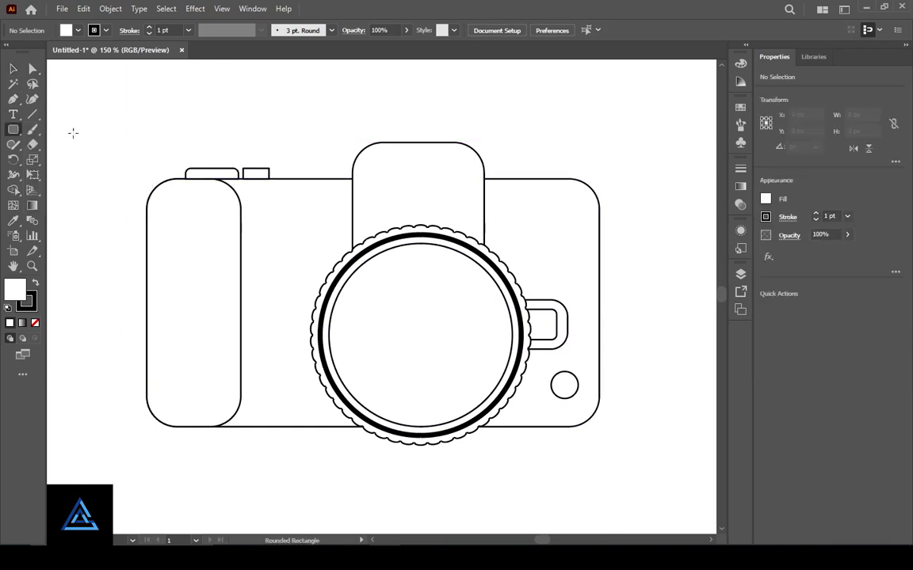
{"action": "left_click_drag", "start_coordinate": [373, 158], "coordinate": [460, 186]}
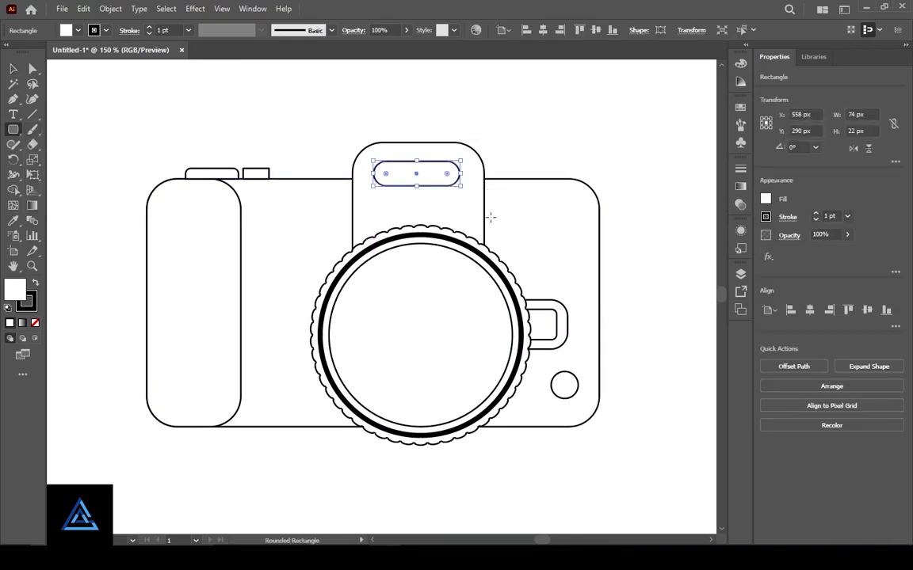
{"action": "left_click", "coordinate": [12, 72]}
{"action": "left_click", "coordinate": [309, 127]}
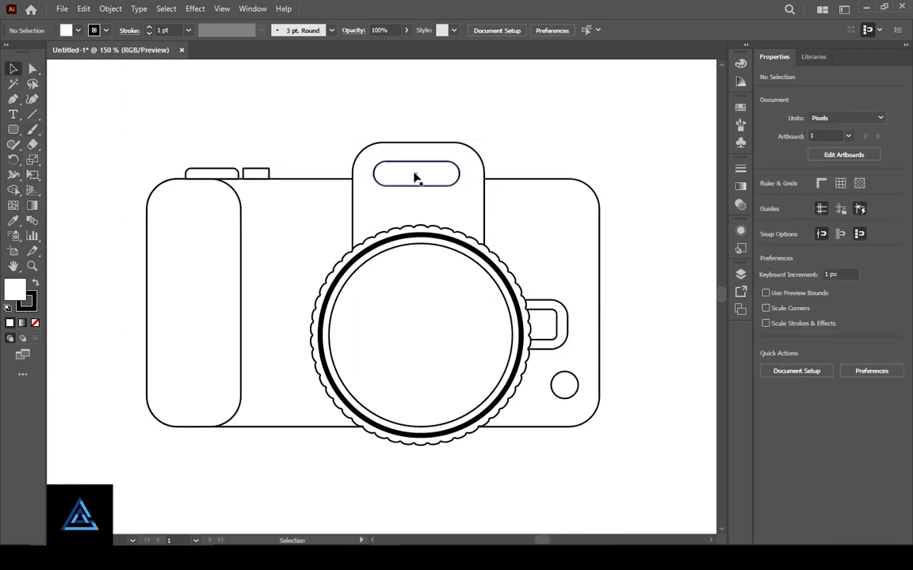
- Move the pill shape in the top block 2 px right and 4 px down
{"action": "left_click", "coordinate": [417, 181]}
{"action": "key", "text": "ctrl+plus"}
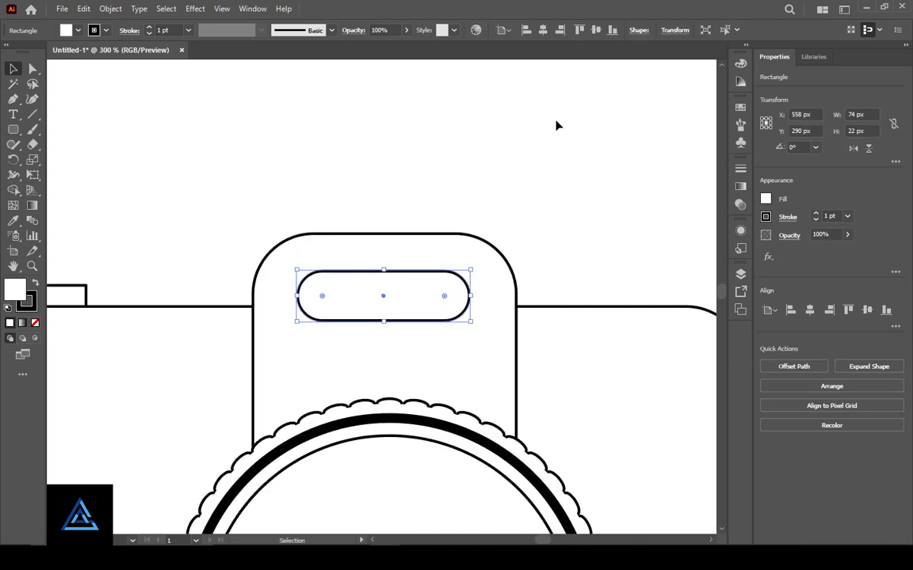
{"action": "key", "text": "Down"}
{"action": "key", "text": "Down"}
{"action": "key", "text": "Down"}
{"action": "key", "text": "Down"}
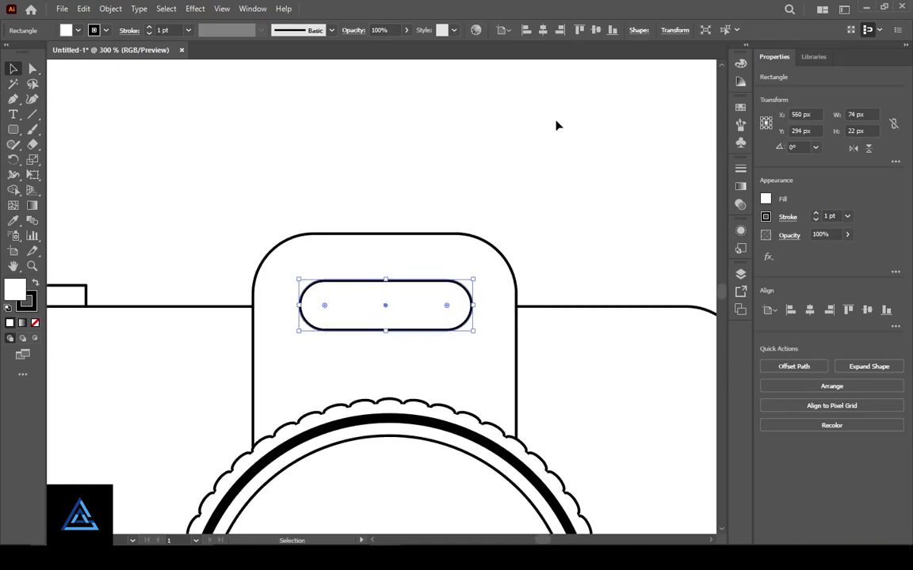
{"action": "left_click", "coordinate": [556, 126]}
- Raise the top block's upper edge with its rounded corners 4 px, making the block 141 px tall
{"action": "scroll", "coordinate": [472, 346], "scroll_direction": "down", "scroll_amount": 1}
{"action": "key", "text": "ctrl+minus"}
{"action": "key", "text": "ctrl+minus"}
{"action": "key", "text": "ctrl+minus"}
{"action": "left_click", "coordinate": [428, 305]}
{"action": "left_click_drag", "start_coordinate": [428, 307], "coordinate": [435, 309]}
{"action": "left_click", "coordinate": [574, 263]}
{"action": "key", "text": "ctrl+plus"}
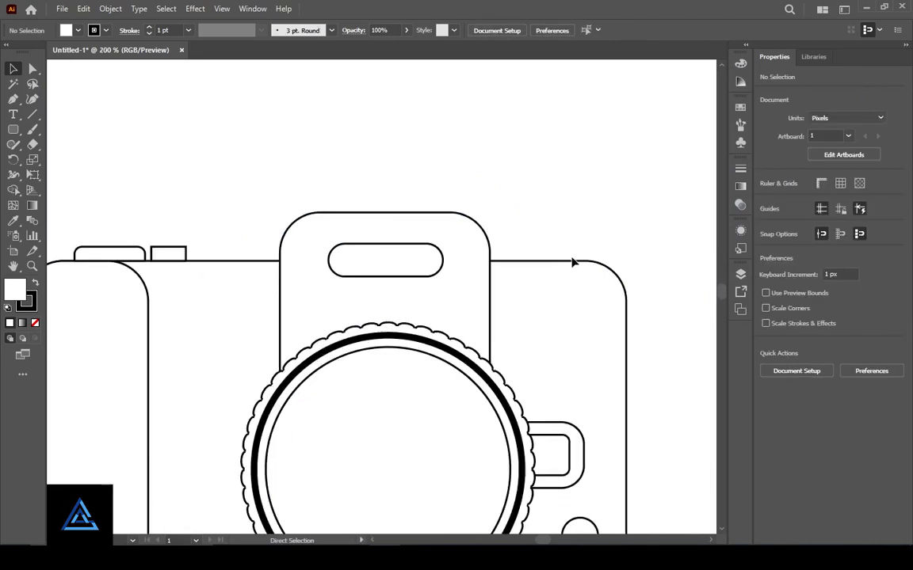
{"action": "left_click", "coordinate": [454, 211], "text": "ctrl"}
{"action": "left_click", "coordinate": [318, 215]}
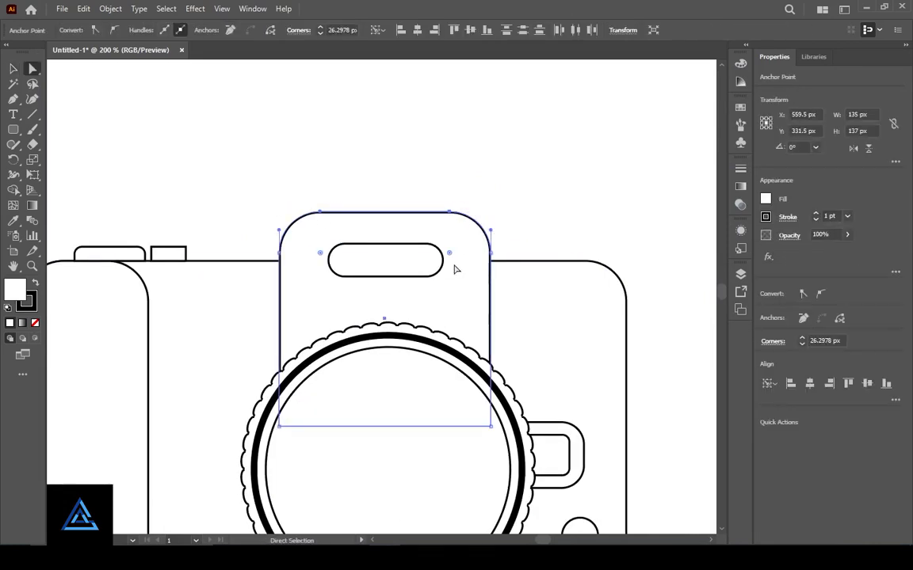
{"action": "left_click", "coordinate": [505, 251]}
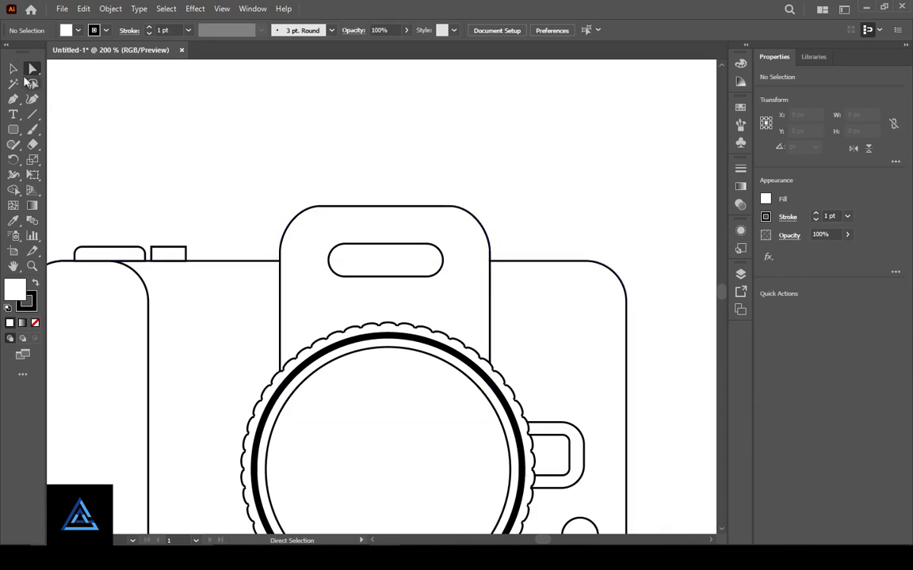
- Move the pill shape up closer to the top block's upper edge and widen it evenly on both sides
{"action": "key", "text": "v"}
{"action": "left_click_drag", "start_coordinate": [370, 265], "coordinate": [364, 247]}
{"action": "left_click_drag", "start_coordinate": [437, 244], "coordinate": [452, 244]}
{"action": "left_click", "coordinate": [541, 204]}
{"action": "left_click_drag", "start_coordinate": [541, 204], "coordinate": [548, 169]}
- Move the two anchors on the top block's upper edge inward by 10 px each to slope its shoulders
{"action": "key", "text": "a"}
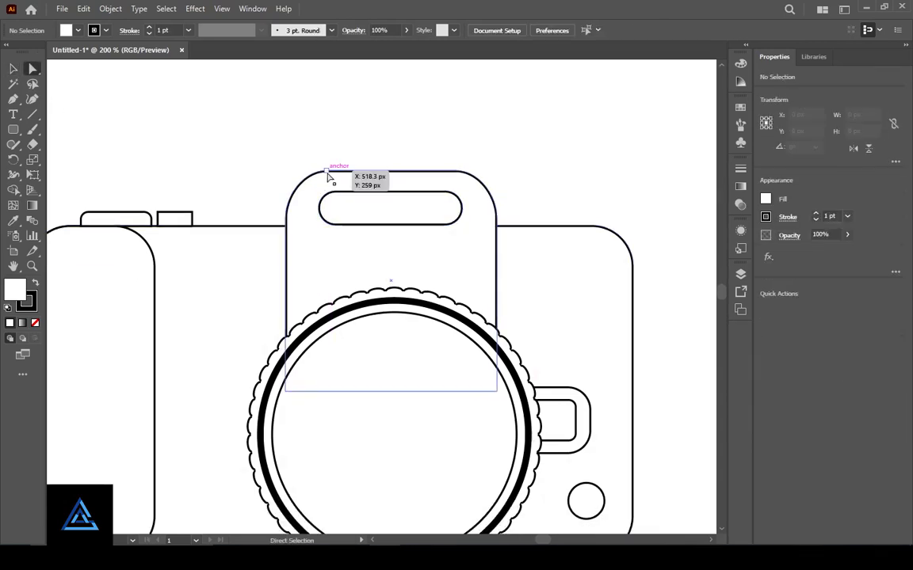
{"action": "left_click", "coordinate": [327, 171]}
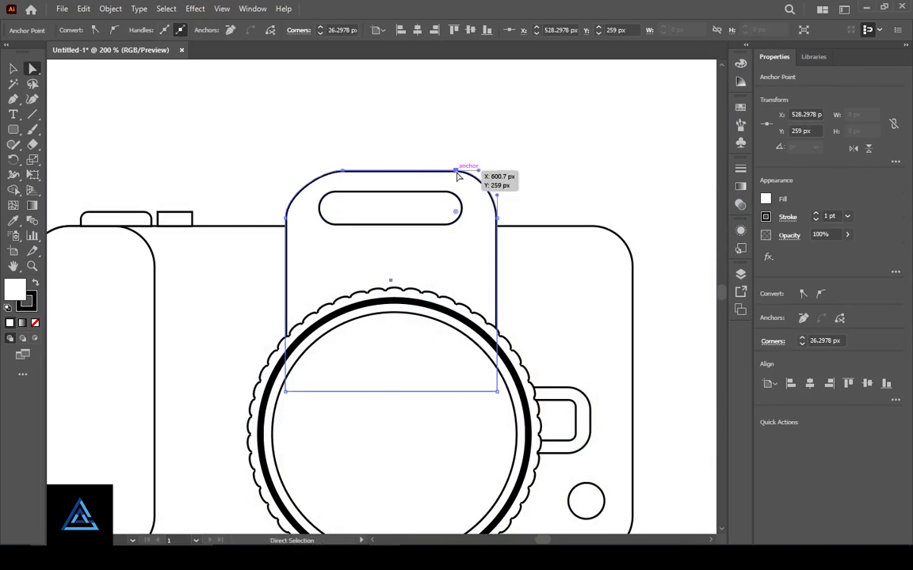
{"action": "left_click", "coordinate": [530, 147]}
{"action": "left_click", "coordinate": [445, 173]}
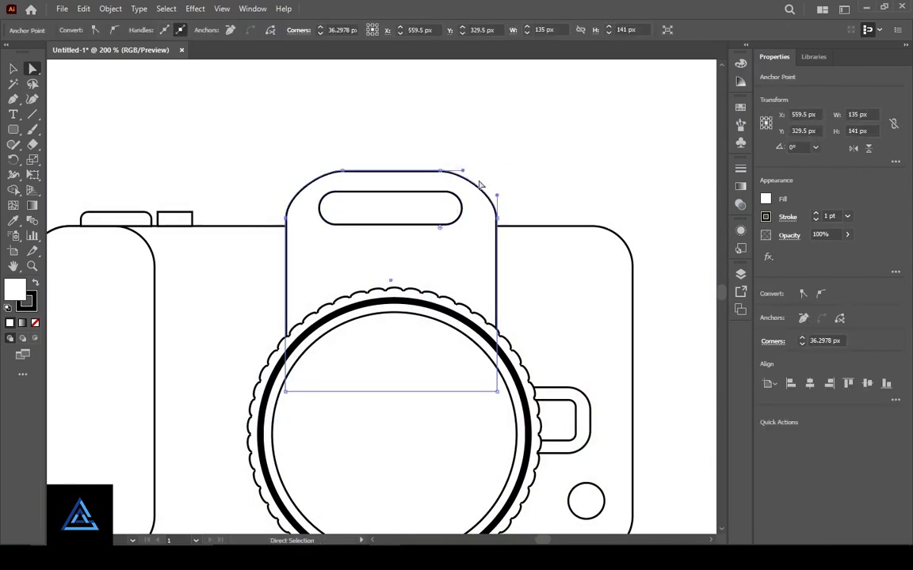
{"action": "left_click_drag", "start_coordinate": [497, 196], "coordinate": [498, 184]}
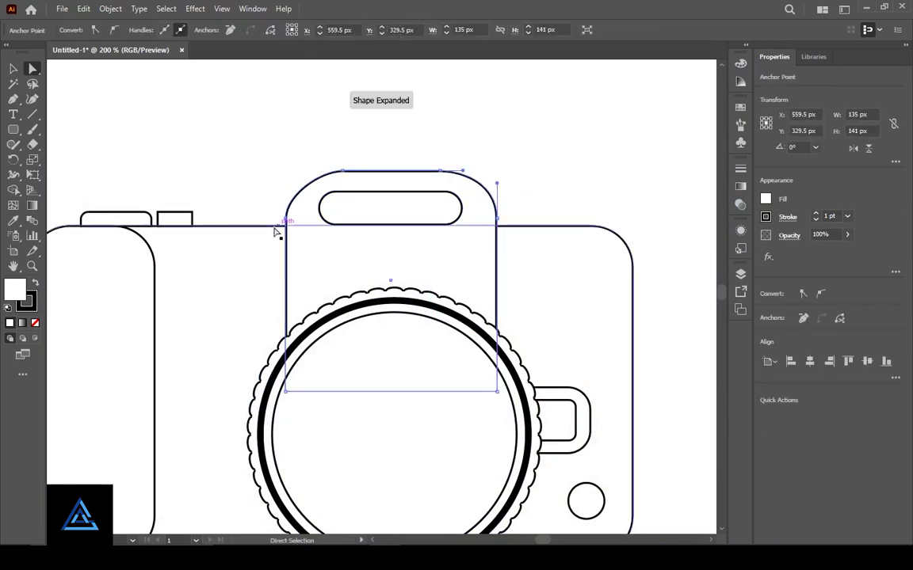
{"action": "key", "text": "ctrl+z"}
{"action": "left_click", "coordinate": [497, 218]}
{"action": "left_click", "coordinate": [286, 219], "text": "shift"}
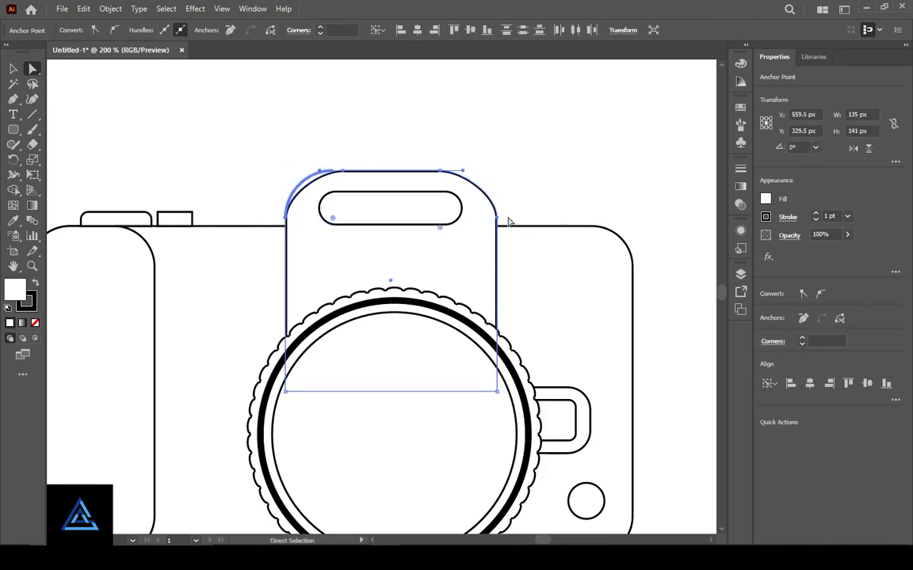
{"action": "left_click", "coordinate": [543, 202]}
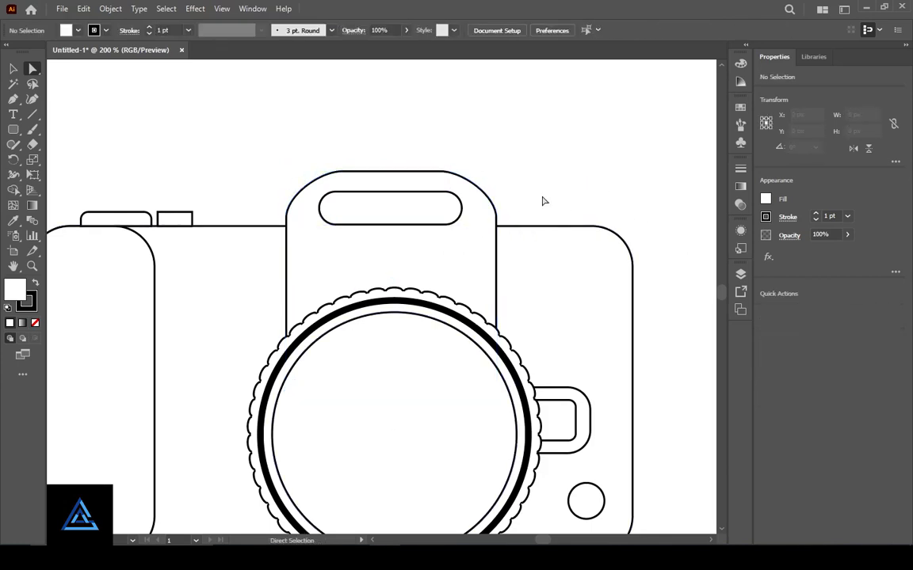
- Lengthen the curve handles of the top block's two side anchors upward to give the shoulders a fuller curve
{"action": "left_click", "coordinate": [286, 219]}
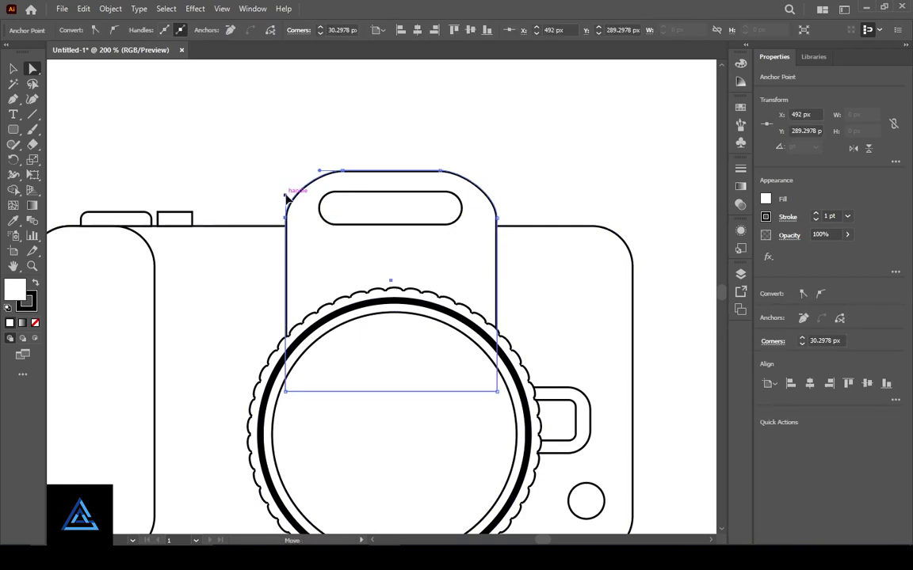
{"action": "left_click", "coordinate": [497, 219]}
{"action": "left_click_drag", "start_coordinate": [497, 197], "coordinate": [498, 191]}
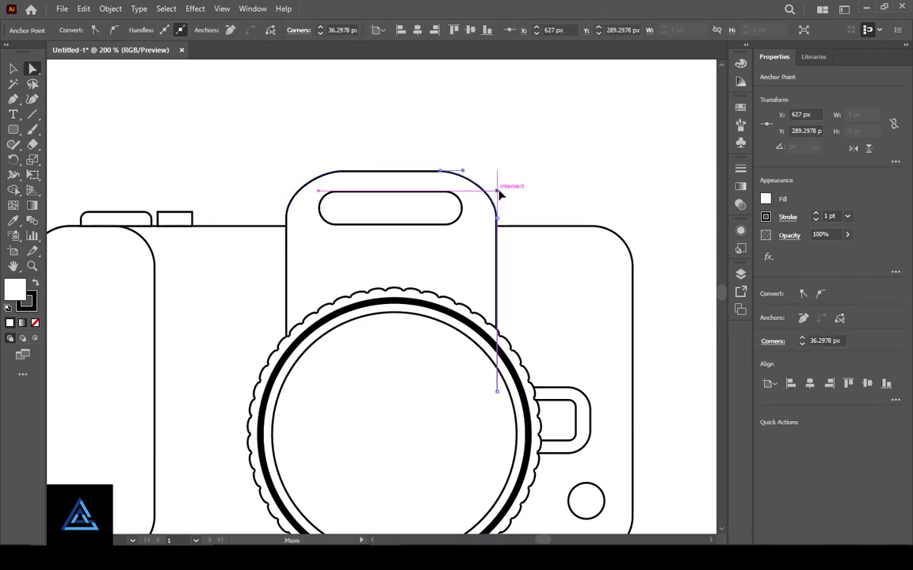
{"action": "left_click", "coordinate": [549, 195]}
{"action": "left_click_drag", "start_coordinate": [392, 288], "coordinate": [409, 279]}
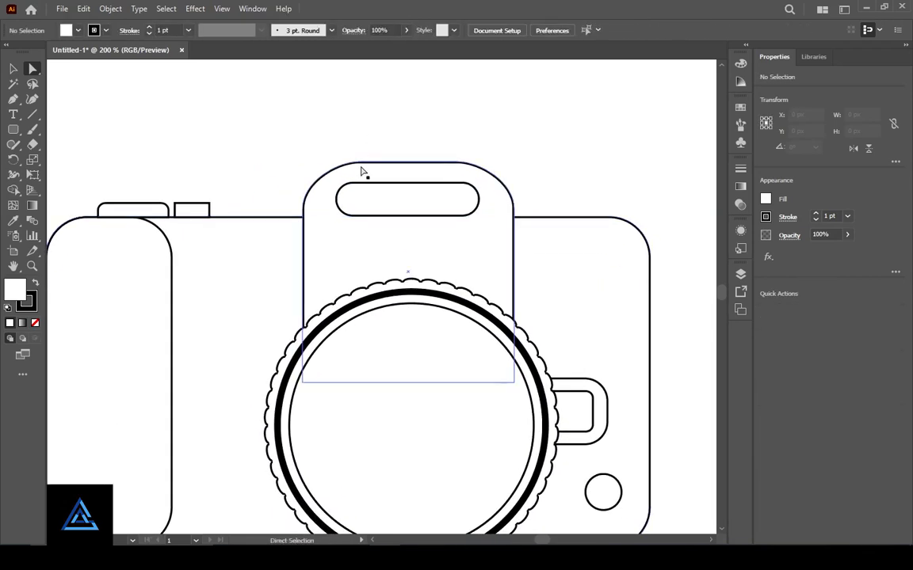
{"action": "left_click", "coordinate": [302, 210]}
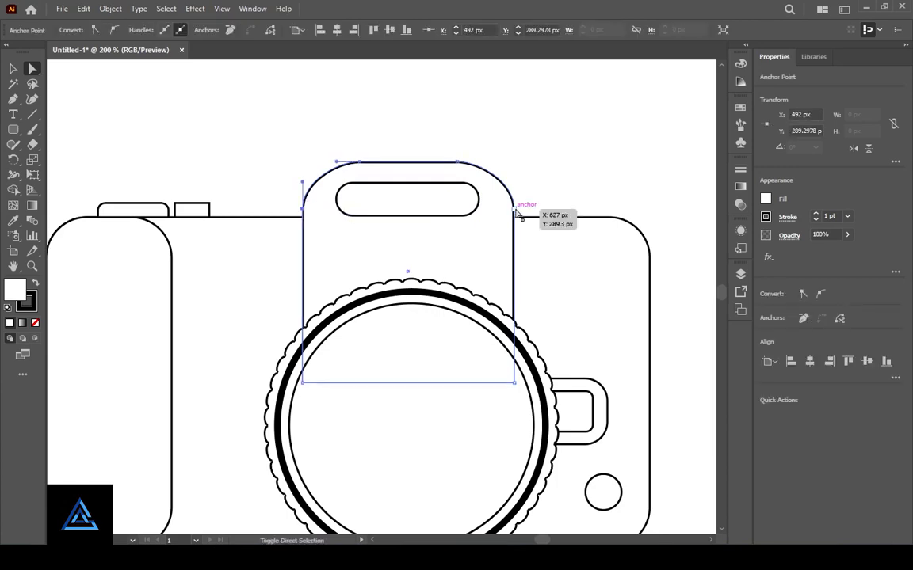
{"action": "left_click", "coordinate": [514, 210], "text": "shift"}
{"action": "left_click", "coordinate": [529, 199]}
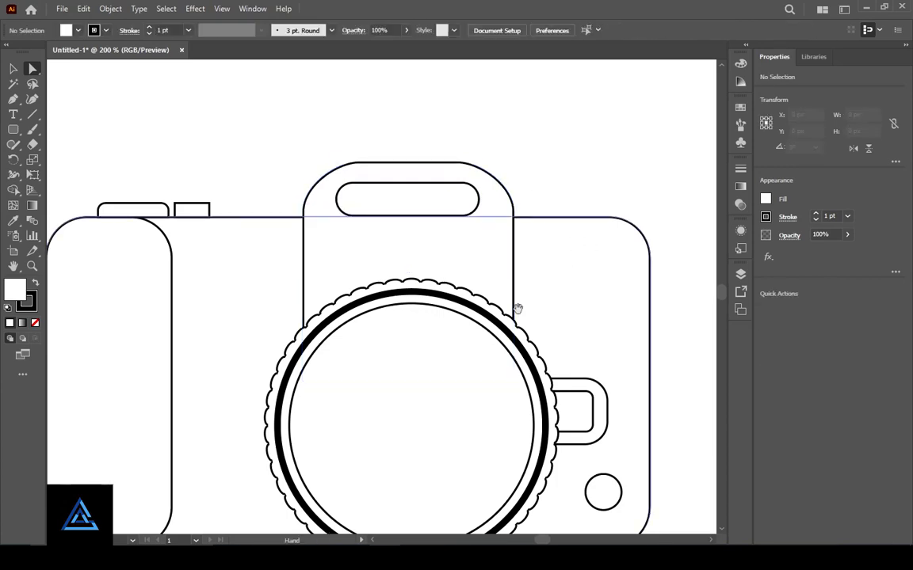
- Draw a rectangle about 114 by 102 px over the top block's upper part and stretch it upward to 123 px tall
{"action": "left_click_drag", "start_coordinate": [518, 309], "coordinate": [507, 344]}
{"action": "right_click", "coordinate": [13, 130]}
{"action": "left_click", "coordinate": [57, 131]}
{"action": "scroll", "coordinate": [336, 216], "scroll_direction": "up", "scroll_amount": 1}
{"action": "mouse_move", "coordinate": [308, 131]}
{"action": "left_mouse_down"}
{"action": "mouse_move", "coordinate": [336, 269]}
{"action": "mouse_move", "coordinate": [486, 290]}
{"action": "left_mouse_up"}
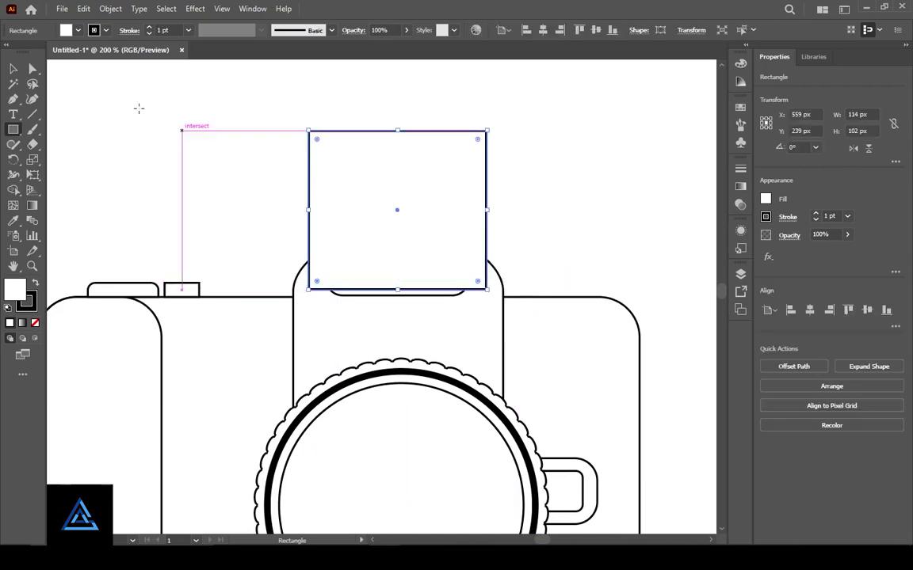
{"action": "left_click_drag", "start_coordinate": [397, 132], "coordinate": [397, 99]}
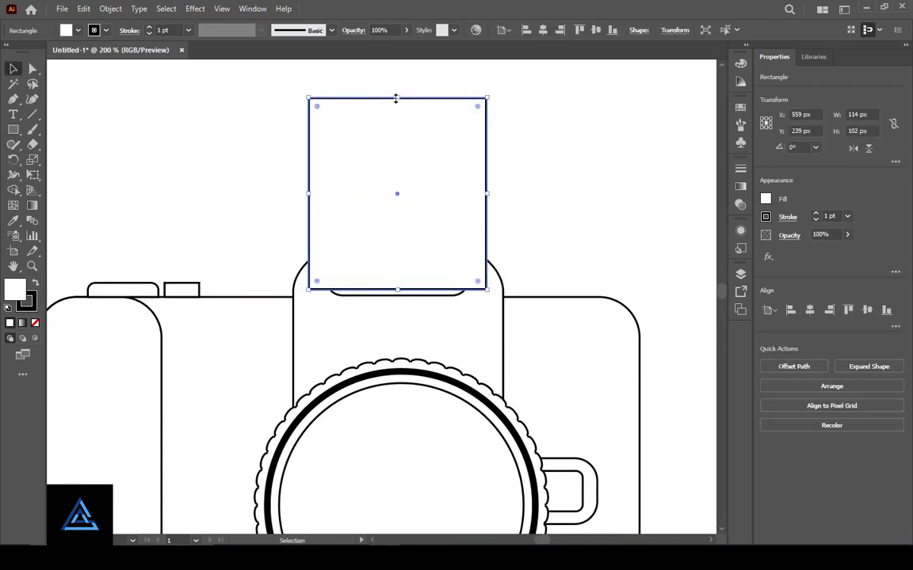
- Round the tall rectangle's two upper corners to a radius of about 30 px and remove its fill
{"action": "left_click", "coordinate": [443, 86]}
{"action": "key", "text": "a"}
{"action": "left_click", "coordinate": [487, 99]}
{"action": "left_click", "coordinate": [310, 99], "text": "shift"}
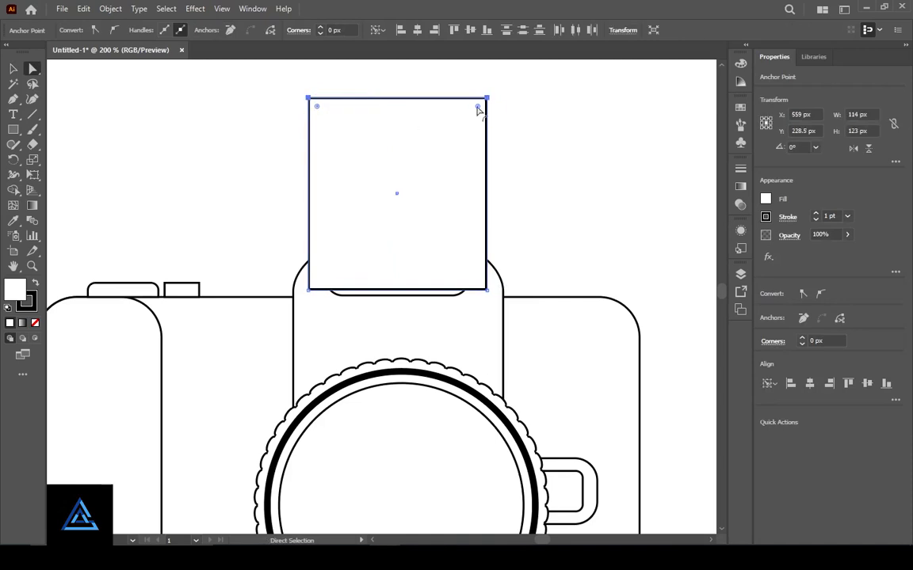
{"action": "left_click_drag", "start_coordinate": [478, 107], "coordinate": [447, 156]}
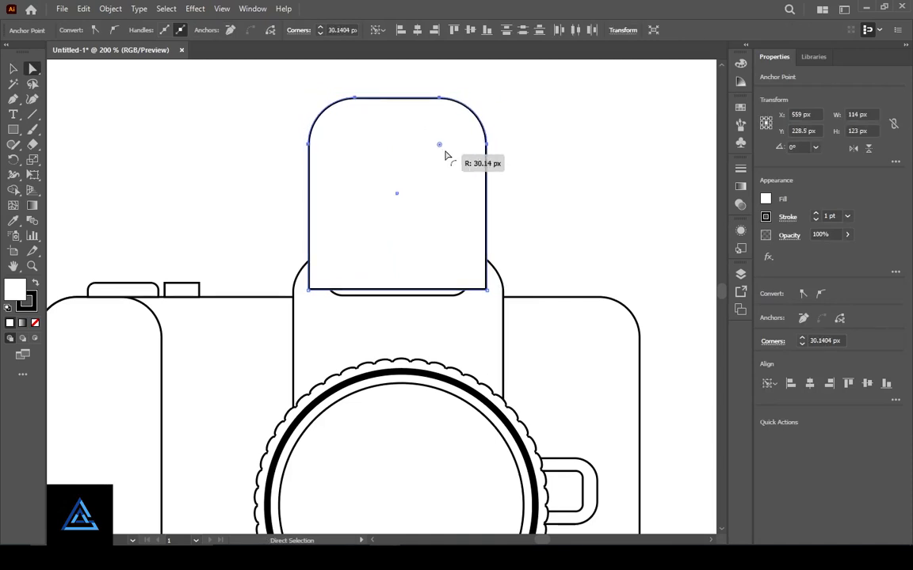
{"action": "key", "text": "v"}
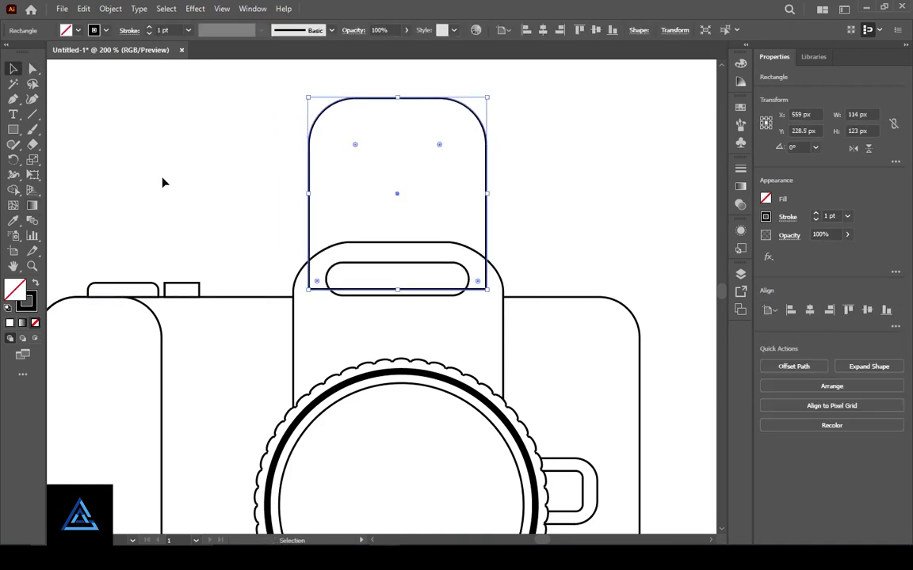
{"action": "left_click", "coordinate": [163, 182]}
- Duplicate the rounded rectangle in place, scale the copy to 74 px wide and about 80 px tall, and seat it at the original's base
{"action": "left_click", "coordinate": [487, 174]}
{"action": "key", "text": "ctrl+c"}
{"action": "key", "text": "ctrl+f"}
{"action": "left_click_drag", "start_coordinate": [487, 98], "coordinate": [424, 171]}
{"action": "left_click", "coordinate": [534, 143]}
{"action": "left_click", "coordinate": [554, 179]}
{"action": "key", "text": "ctrl+equal"}
{"action": "key", "text": "ctrl+equal"}
{"action": "key", "text": "ctrl+equal"}
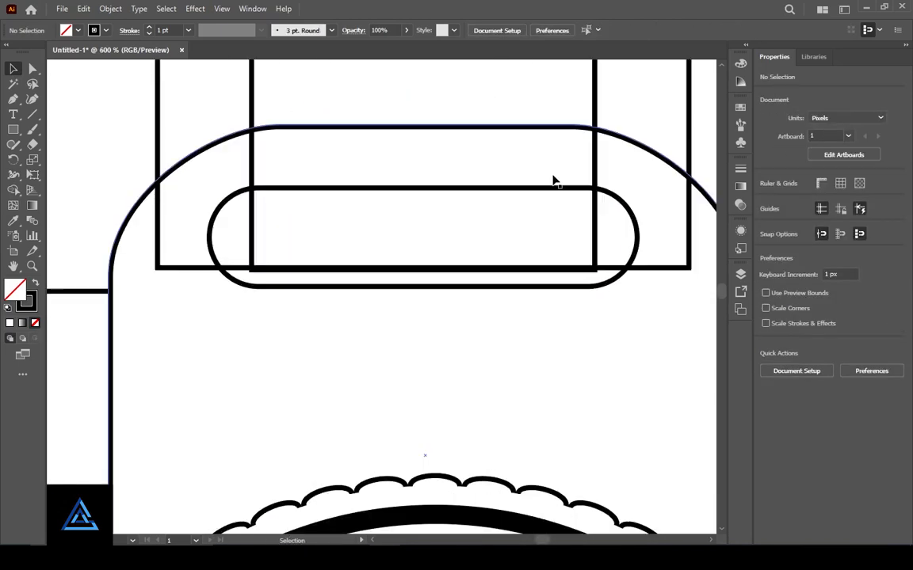
{"action": "left_click_drag", "start_coordinate": [597, 253], "coordinate": [596, 248]}
- Move the inner shape's two lower corner anchors outward by 10 px each to splay its sides
{"action": "key", "text": "a"}
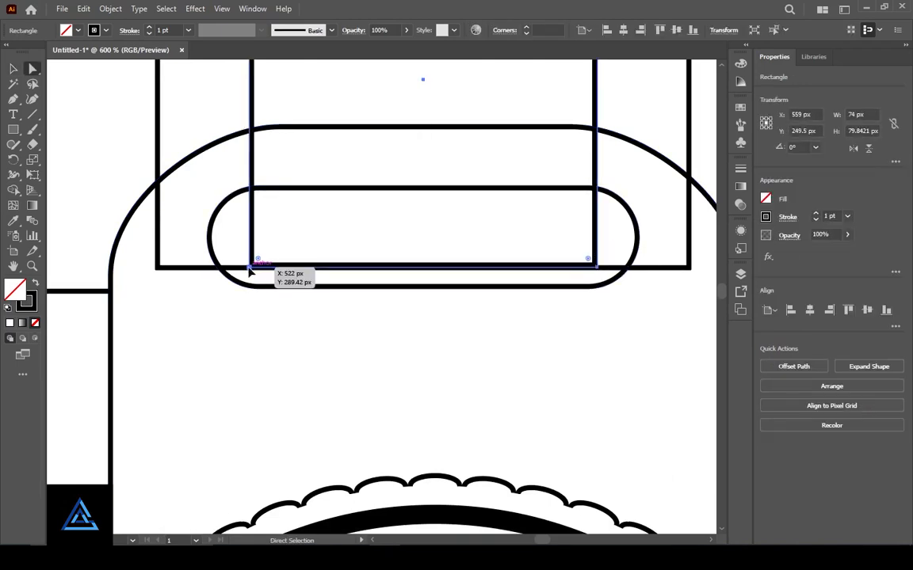
{"action": "left_click_drag", "start_coordinate": [249, 269], "coordinate": [207, 267]}
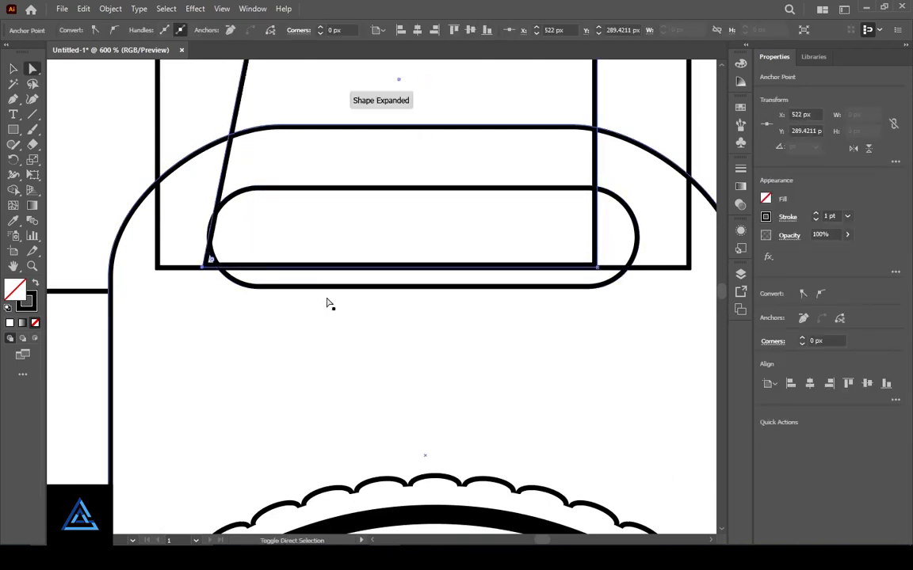
{"action": "left_click", "coordinate": [598, 269]}
{"action": "key", "text": "shift+Right"}
{"action": "left_click", "coordinate": [657, 314]}
- Angle the curve handles of the inner shape's two side anchors inward so its arch flows smoothly into the slanted sides
{"action": "scroll", "coordinate": [657, 315], "scroll_direction": "up", "scroll_amount": 3}
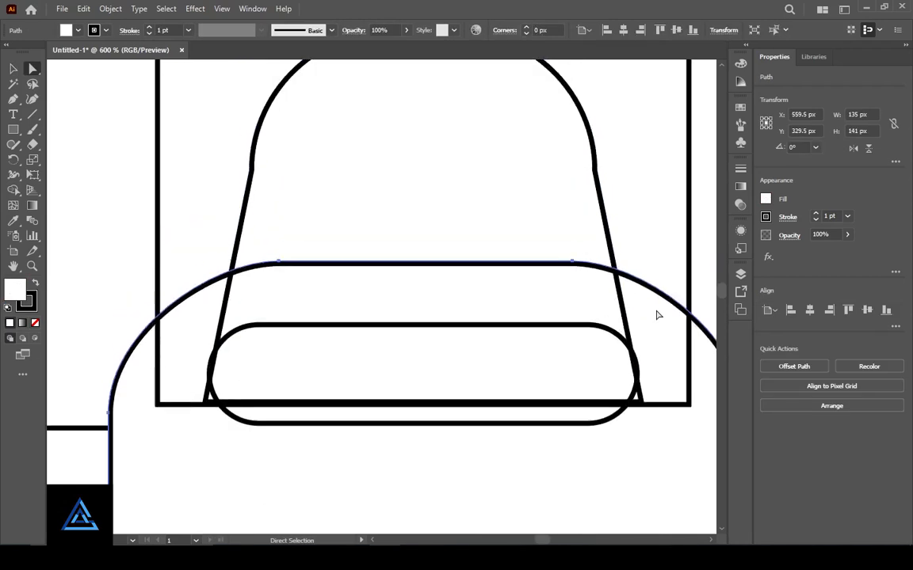
{"action": "scroll", "coordinate": [657, 315], "scroll_direction": "up", "scroll_amount": 3}
{"action": "left_click", "coordinate": [598, 293]}
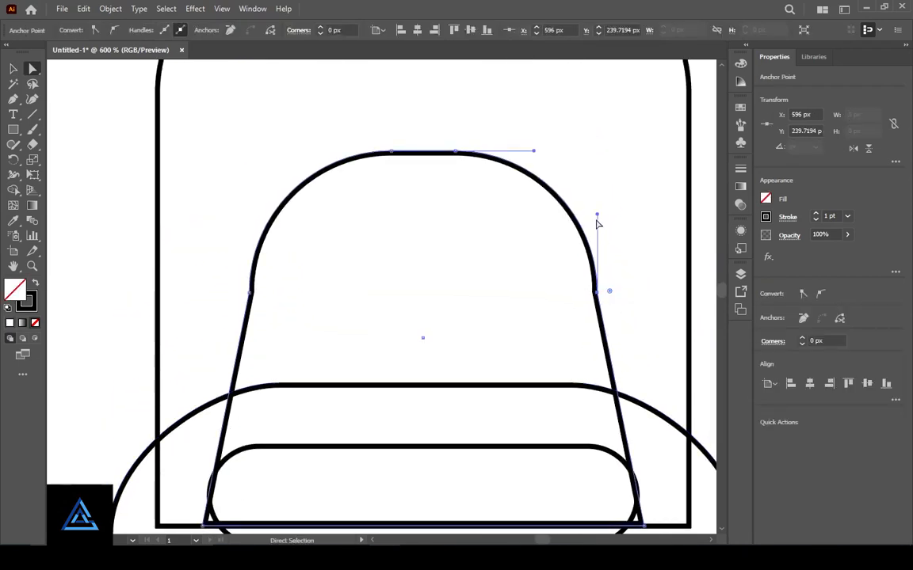
{"action": "left_click_drag", "start_coordinate": [597, 215], "coordinate": [567, 211]}
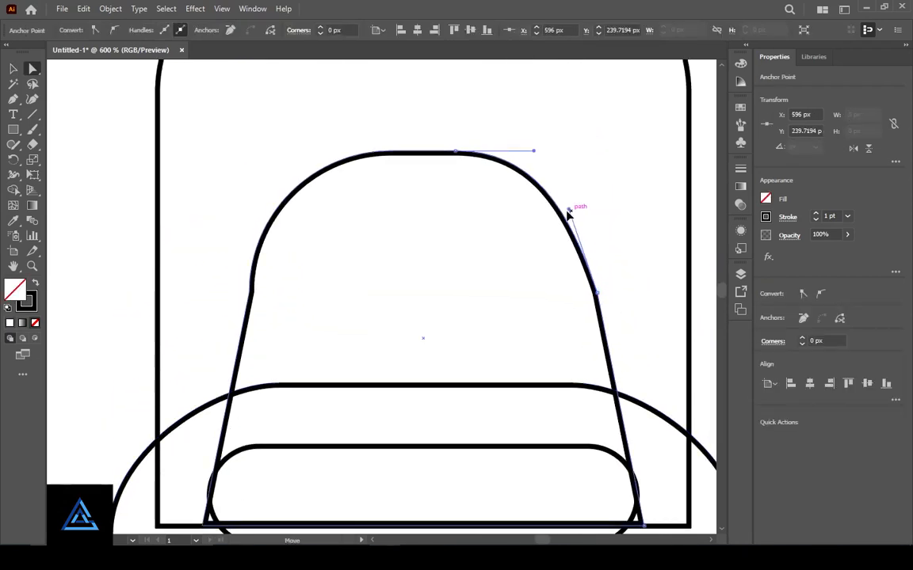
{"action": "left_click", "coordinate": [249, 295]}
{"action": "left_click_drag", "start_coordinate": [250, 210], "coordinate": [273, 214]}
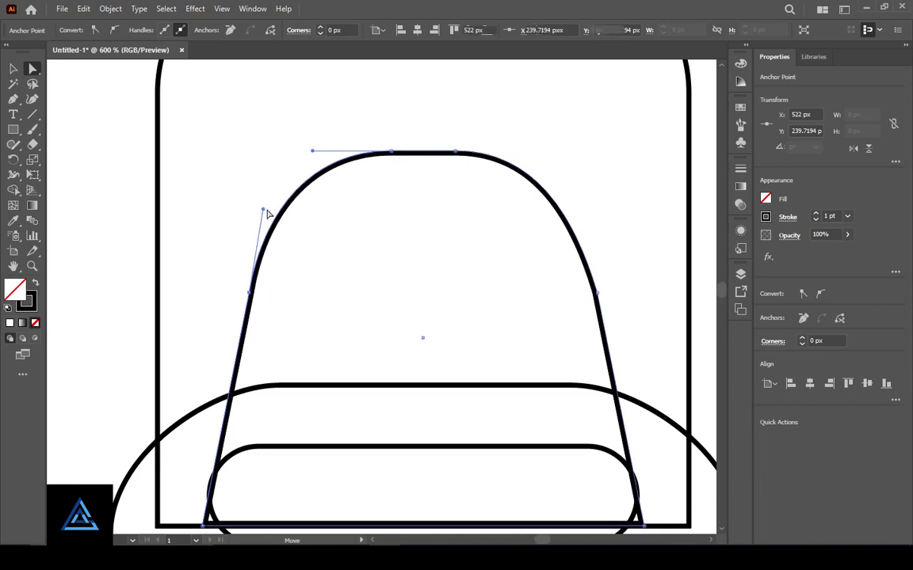
{"action": "left_click", "coordinate": [554, 328]}
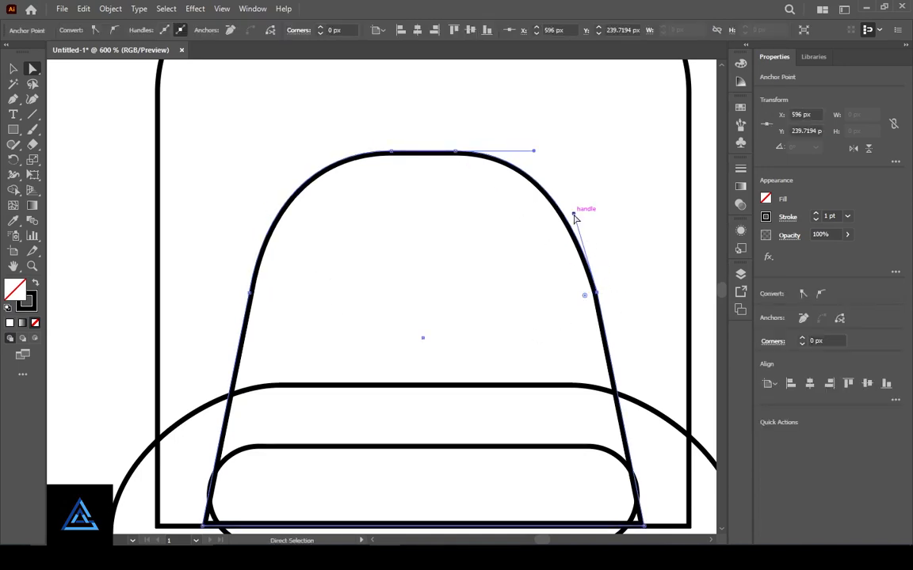
{"action": "left_click", "coordinate": [513, 292]}
{"action": "scroll", "coordinate": [497, 327], "scroll_direction": "up", "scroll_amount": 3}
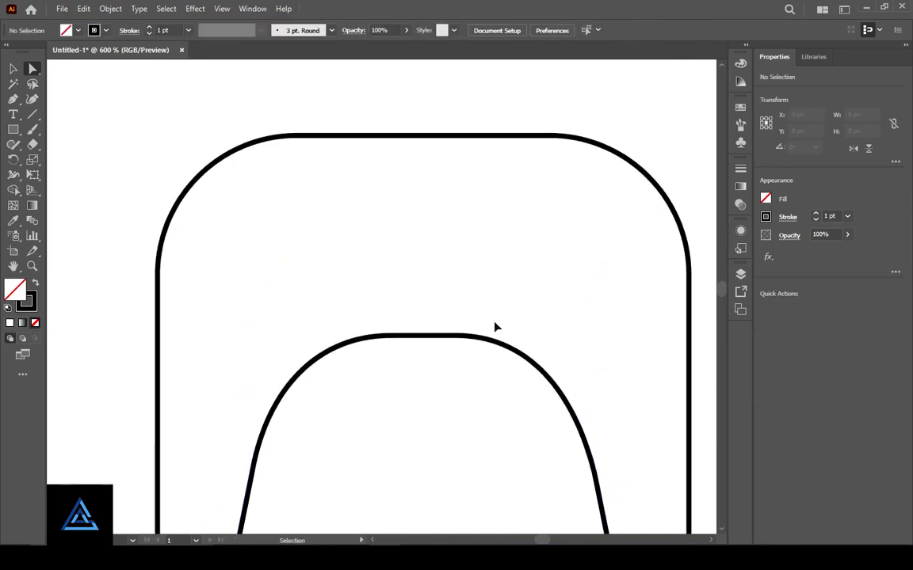
- Enlarge an in-place copy of the tapered arch to 124 px wide and about 123 px tall, and delete the original rounded rectangle
{"action": "key", "text": "ctrl+minus"}
{"action": "key", "text": "ctrl+minus"}
{"action": "key", "text": "ctrl+minus"}
{"action": "key", "text": "v"}
{"action": "left_click", "coordinate": [382, 310]}
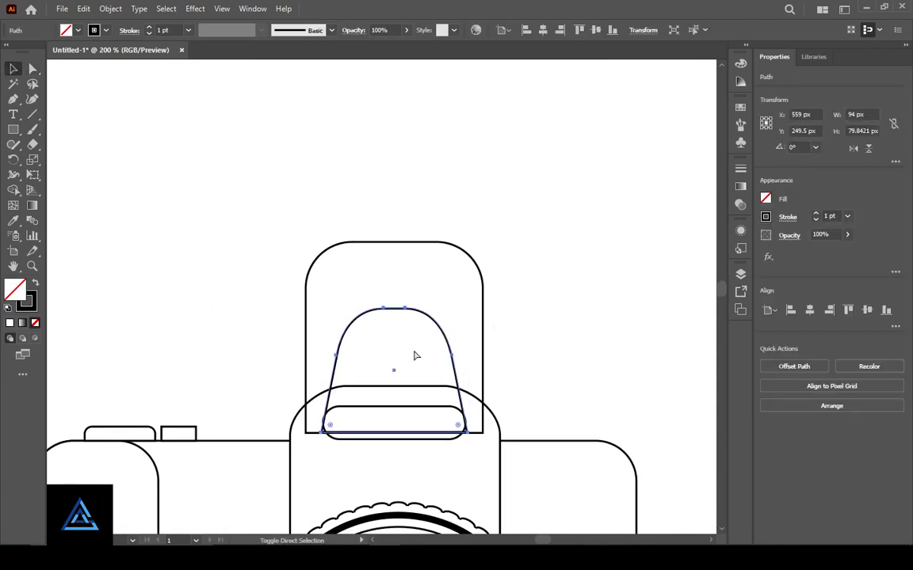
{"action": "key", "text": "ctrl+c"}
{"action": "key", "text": "ctrl+f"}
{"action": "left_click_drag", "start_coordinate": [467, 308], "coordinate": [491, 265]}
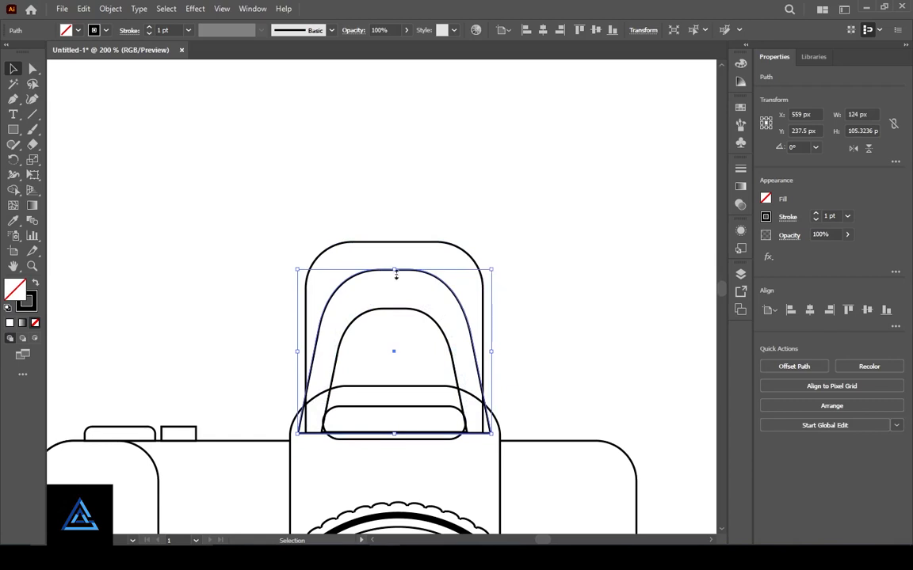
{"action": "left_click_drag", "start_coordinate": [397, 273], "coordinate": [396, 240]}
{"action": "left_click", "coordinate": [515, 263]}
{"action": "left_click", "coordinate": [483, 287]}
{"action": "key", "text": "Delete"}
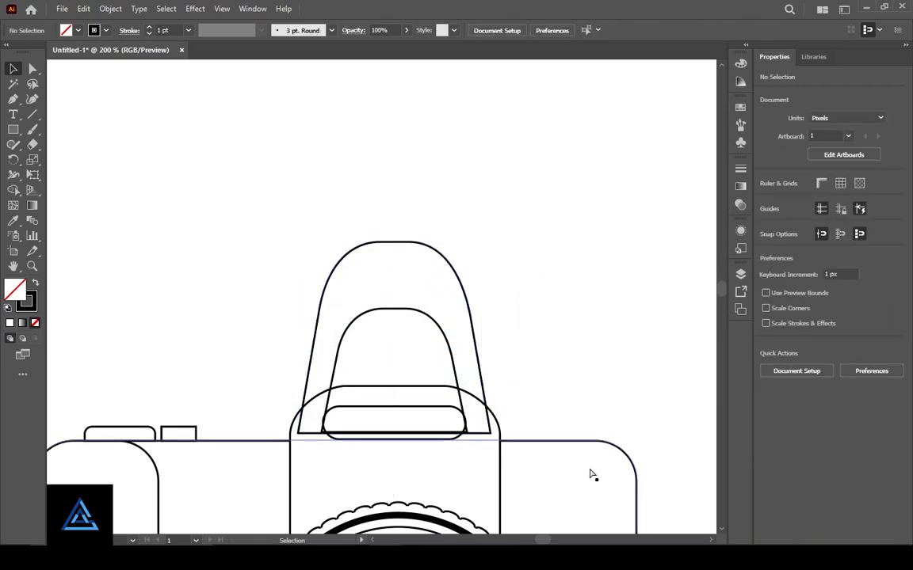
- Align the lower edges of the inner and outer arches
{"action": "key", "text": "ctrl+equal"}
{"action": "key", "text": "ctrl+equal"}
{"action": "key", "text": "ctrl+equal"}
{"action": "scroll", "coordinate": [588, 467], "scroll_direction": "down", "scroll_amount": 5}
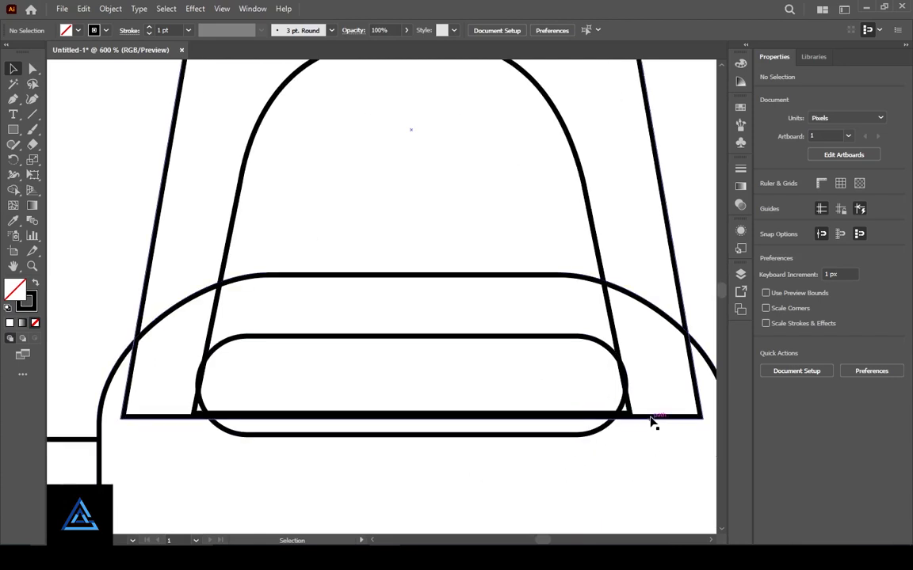
{"action": "key", "text": "a"}
{"action": "left_click_drag", "start_coordinate": [379, 407], "coordinate": [383, 425]}
{"action": "key", "text": "ctrl+z"}
{"action": "key", "text": "v"}
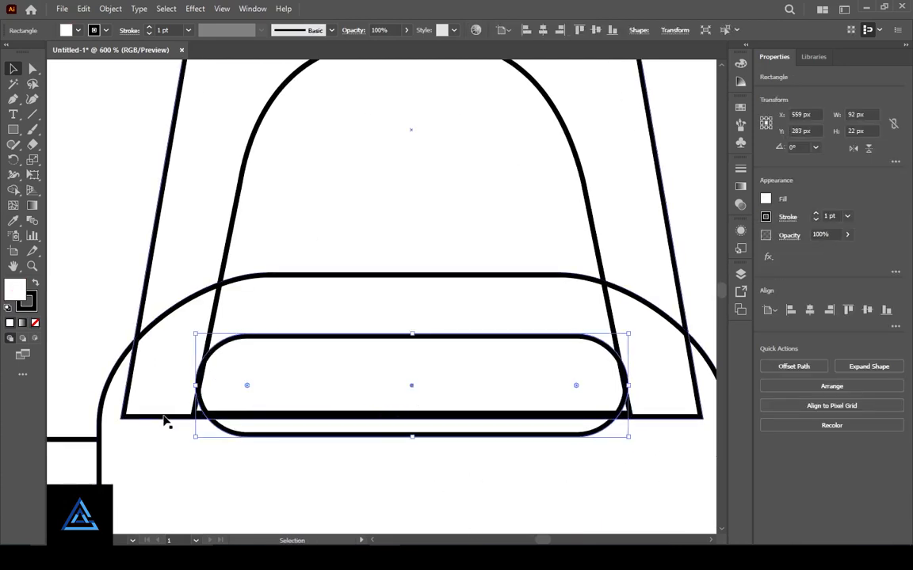
{"action": "left_click", "coordinate": [165, 418]}
{"action": "left_click", "coordinate": [216, 329], "text": "shift"}
{"action": "left_click", "coordinate": [452, 207]}
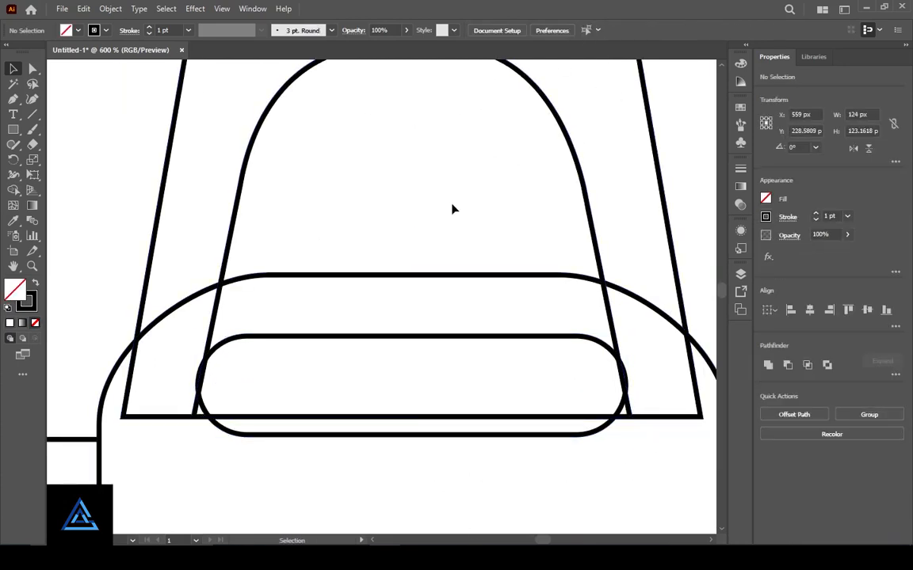
- Draw a rectangle about 53 by 31 px between the crowns of the outer and inner arches
{"action": "scroll", "coordinate": [453, 207], "scroll_direction": "up", "scroll_amount": 5}
{"action": "left_click", "coordinate": [14, 130]}
{"action": "left_click", "coordinate": [76, 129]}
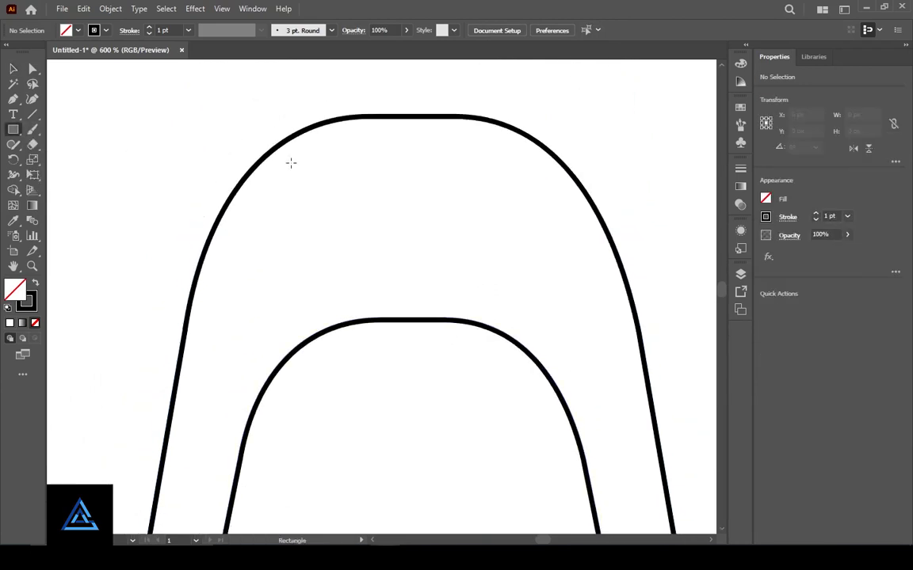
{"action": "mouse_move", "coordinate": [287, 159]}
{"action": "left_mouse_down"}
{"action": "mouse_move", "coordinate": [403, 268]}
{"action": "mouse_move", "coordinate": [518, 285]}
{"action": "mouse_move", "coordinate": [533, 301]}
{"action": "left_mouse_up"}
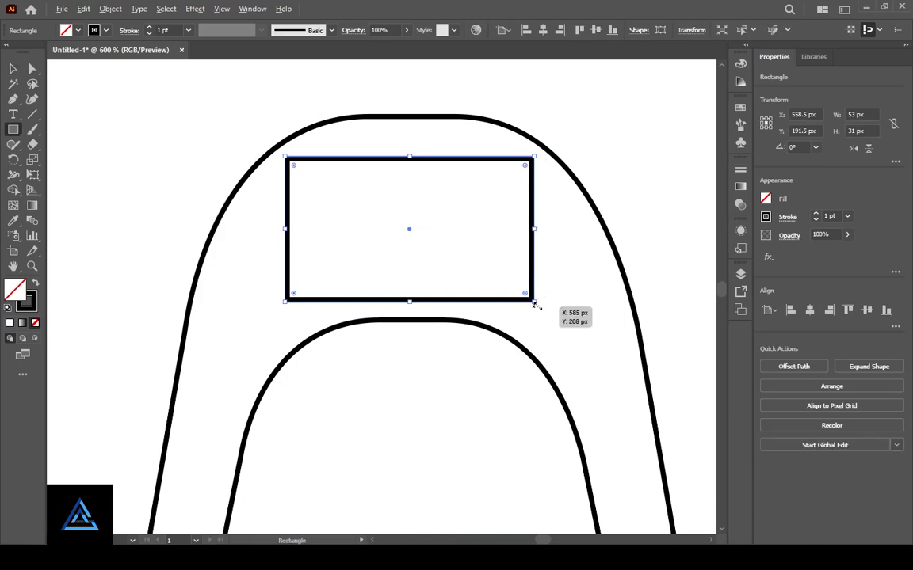
{"action": "left_click_drag", "start_coordinate": [534, 302], "coordinate": [524, 293]}
{"action": "key", "text": "Delete"}
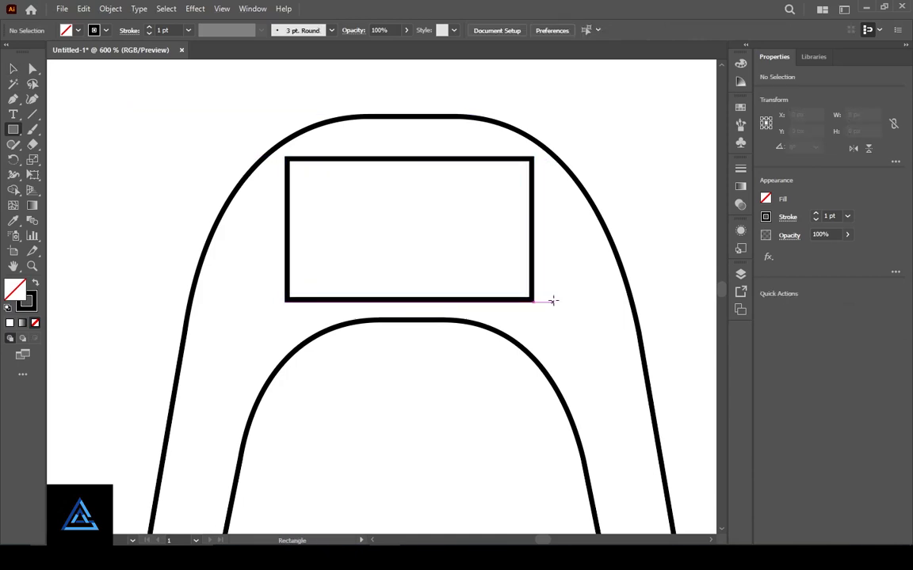
- Round all four corners of the small rectangle slightly
{"action": "key", "text": "v"}
{"action": "left_click", "coordinate": [287, 226]}
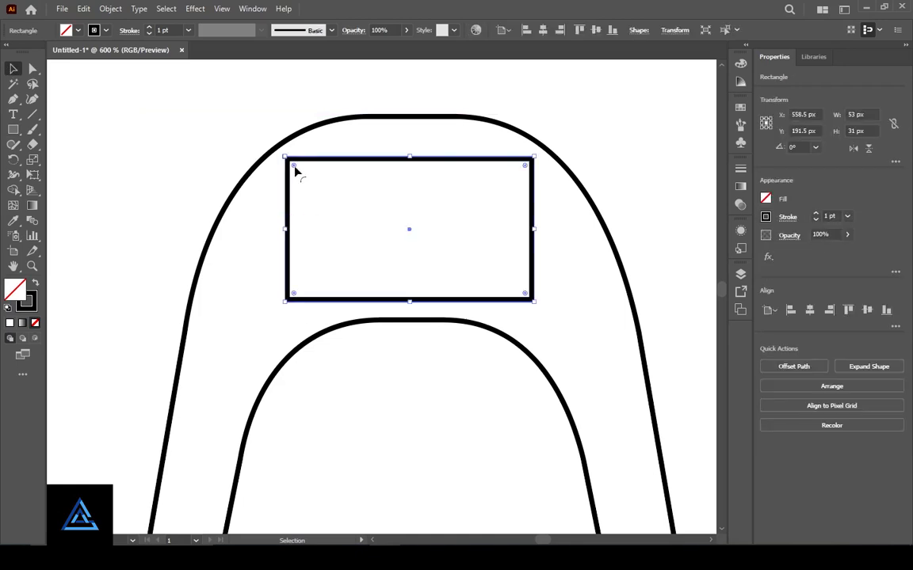
{"action": "left_click", "coordinate": [350, 230]}
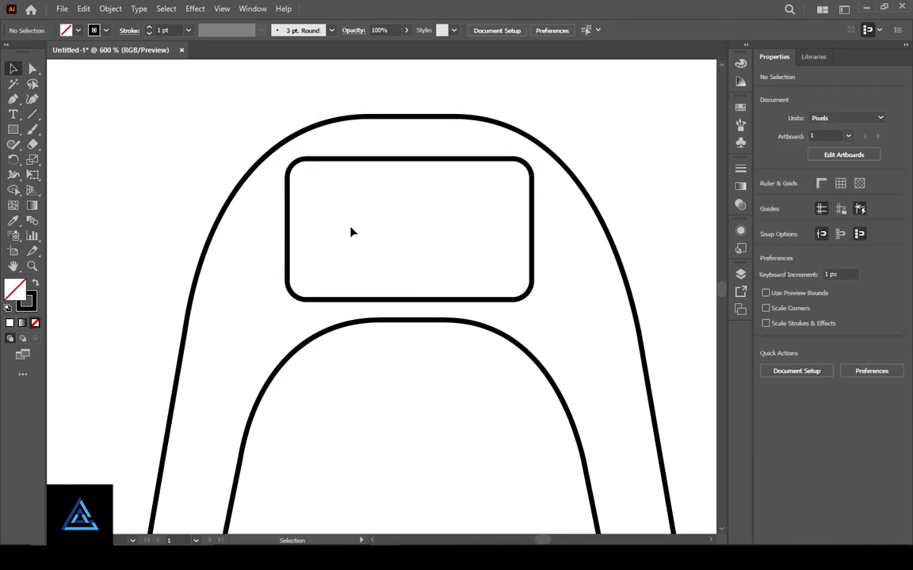
{"action": "scroll", "coordinate": [548, 253], "scroll_direction": "down", "scroll_amount": 2}
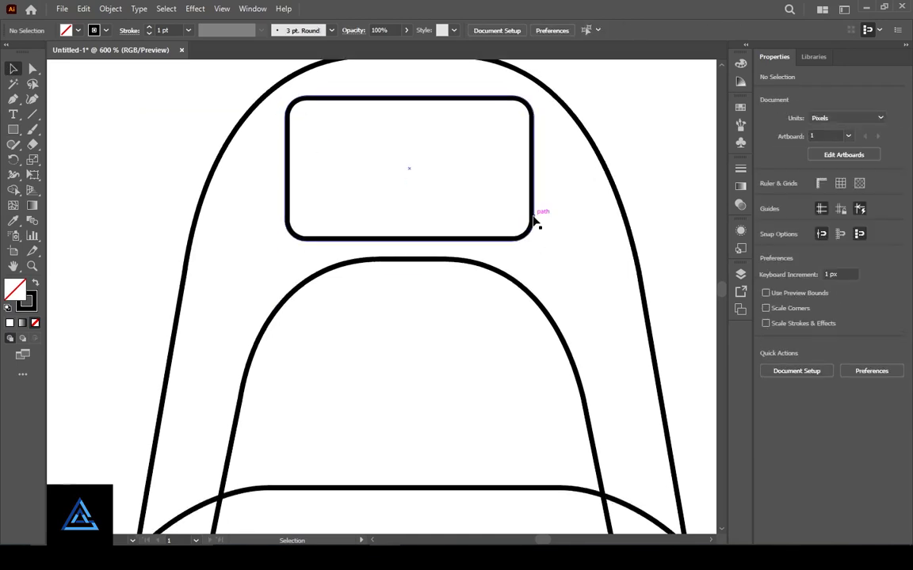
{"action": "left_click", "coordinate": [534, 224]}
{"action": "left_click", "coordinate": [444, 188]}
{"action": "left_click", "coordinate": [533, 198]}
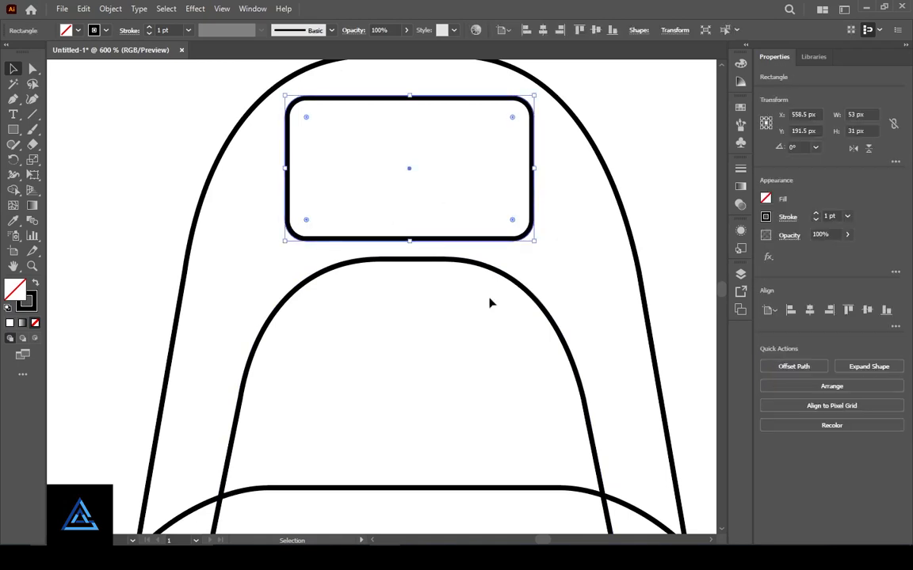
- Cut the inner arch's area out of the outer arch with Shape Builder, leaving an open frame with two legs
{"action": "scroll", "coordinate": [491, 303], "scroll_direction": "down", "scroll_amount": 3}
{"action": "key", "text": "ctrl+minus"}
{"action": "key", "text": "ctrl+minus"}
{"action": "key", "text": "ctrl+minus"}
{"action": "left_click_drag", "start_coordinate": [484, 445], "coordinate": [521, 214]}
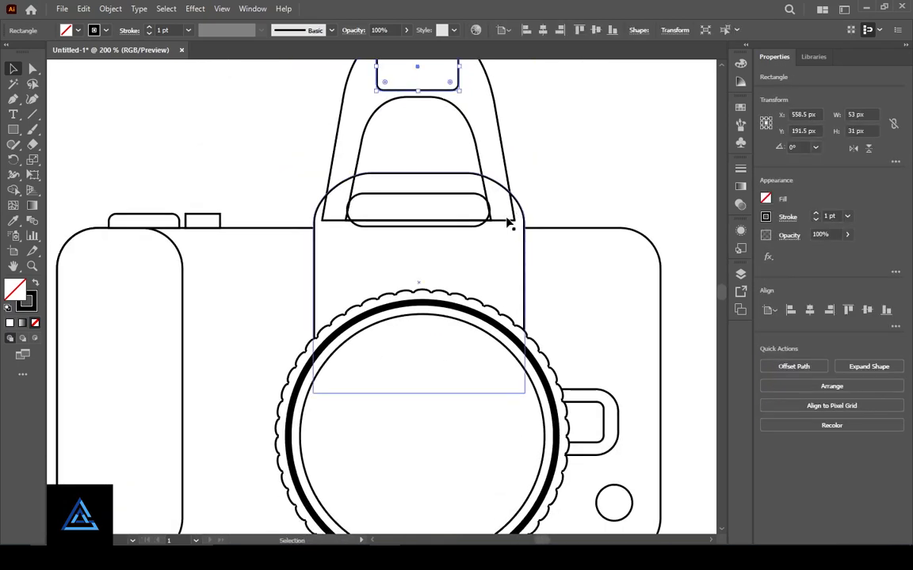
{"action": "left_click", "coordinate": [478, 167]}
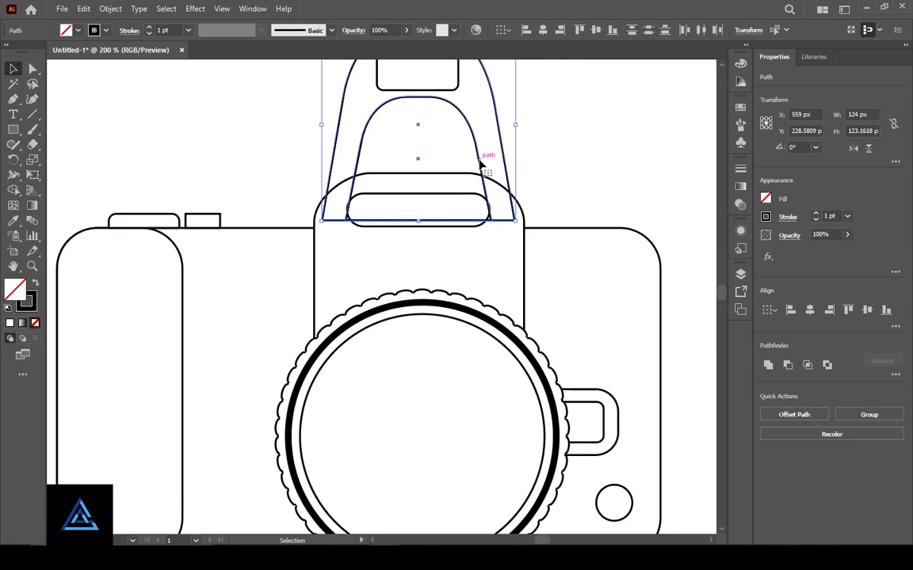
{"action": "left_click", "coordinate": [13, 191]}
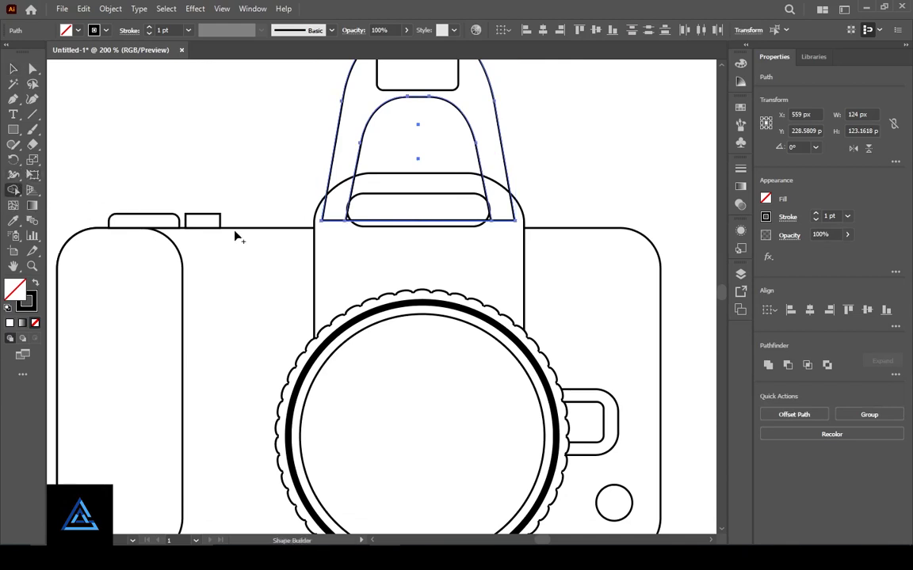
{"action": "left_click", "coordinate": [411, 225]}
{"action": "key", "text": "v"}
{"action": "scroll", "coordinate": [474, 295], "scroll_direction": "up", "scroll_amount": 3}
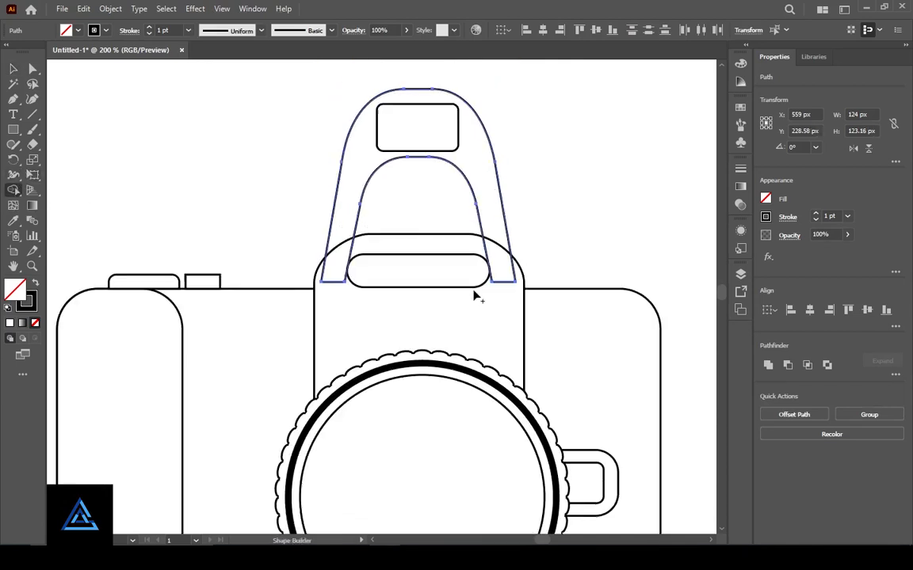
- Expand the arch frame's stroke into a filled outline and unite its pieces
{"action": "left_click", "coordinate": [111, 9]}
{"action": "left_click", "coordinate": [141, 157]}
{"action": "left_click", "coordinate": [426, 349]}
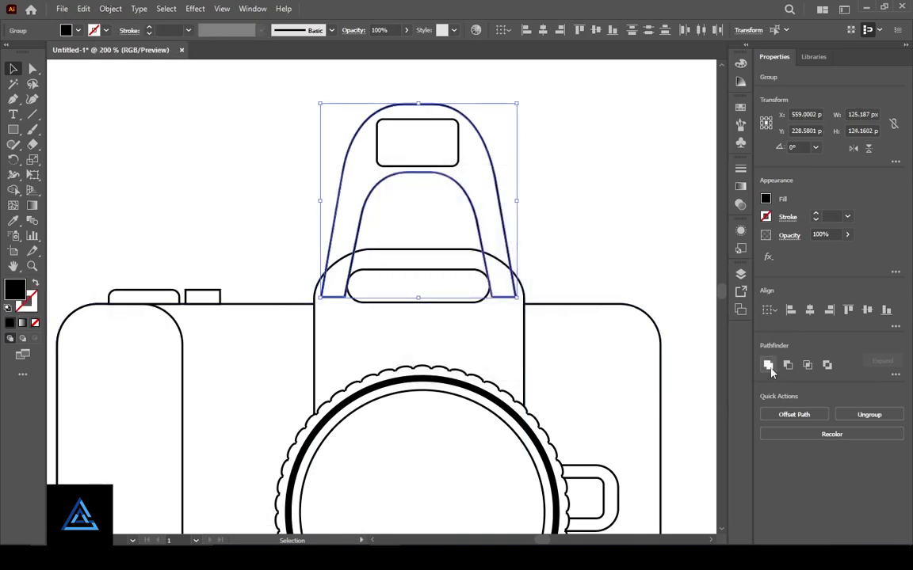
{"action": "left_click", "coordinate": [537, 222]}
- Send the arch frame to the back, behind the camera's top block
{"action": "right_click", "coordinate": [515, 213]}
{"action": "mouse_move", "coordinate": [547, 358]}
{"action": "left_click", "coordinate": [692, 399]}
{"action": "left_click", "coordinate": [625, 215]}
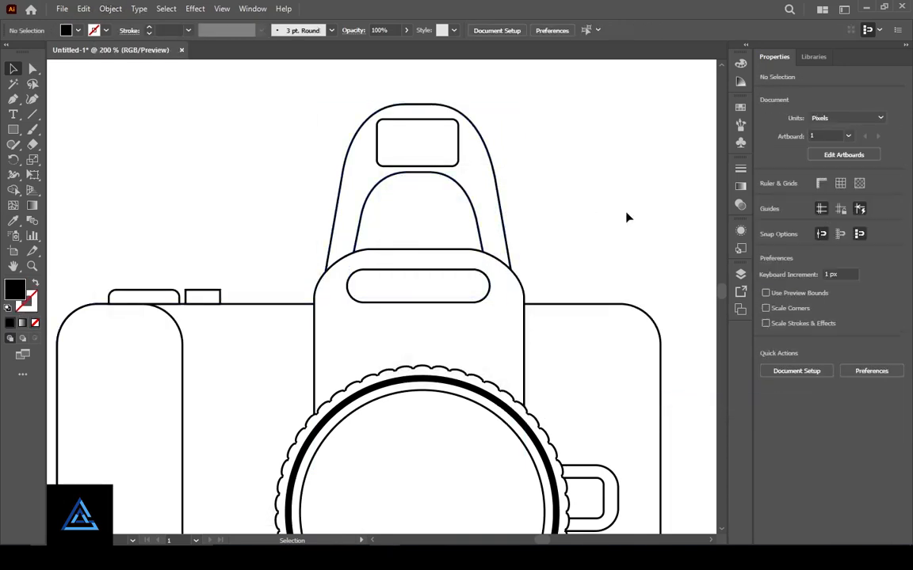
- Enlarge the pill shape in the top block to 25 px tall and widen it evenly on both sides
{"action": "scroll", "coordinate": [621, 241], "scroll_direction": "up", "scroll_amount": 2}
{"action": "scroll", "coordinate": [634, 285], "scroll_direction": "down", "scroll_amount": 5}
{"action": "left_click", "coordinate": [418, 181]}
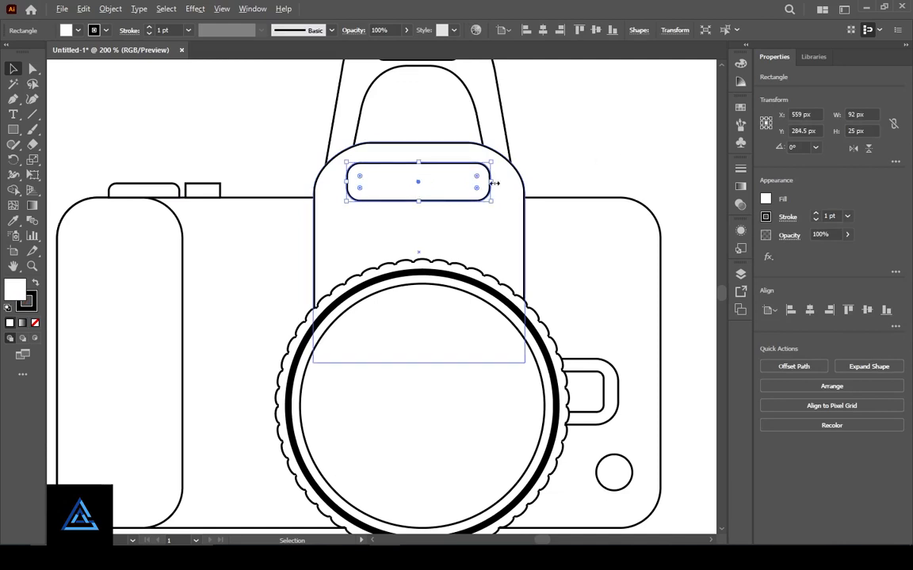
{"action": "left_click_drag", "start_coordinate": [491, 182], "coordinate": [499, 183]}
{"action": "left_click", "coordinate": [598, 138]}
- Copy the round front button to the upper body between the grip and the top block, and make the copy slightly smaller
{"action": "scroll", "coordinate": [621, 200], "scroll_direction": "up", "scroll_amount": 4}
{"action": "scroll", "coordinate": [621, 199], "scroll_direction": "down", "scroll_amount": 3}
{"action": "left_click_drag", "start_coordinate": [430, 358], "coordinate": [453, 286]}
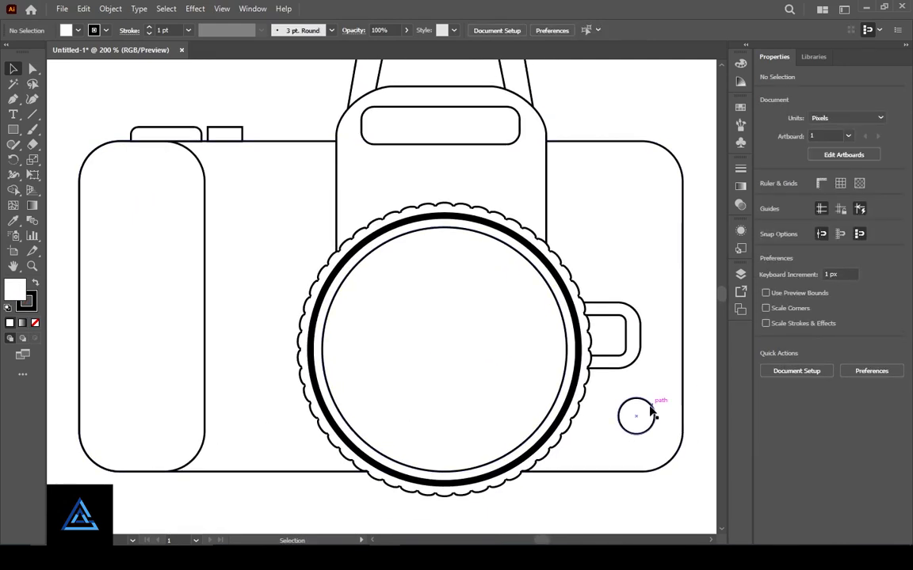
{"action": "left_click_drag", "start_coordinate": [650, 412], "coordinate": [252, 175]}
{"action": "key", "text": "ctrl+shift+a"}
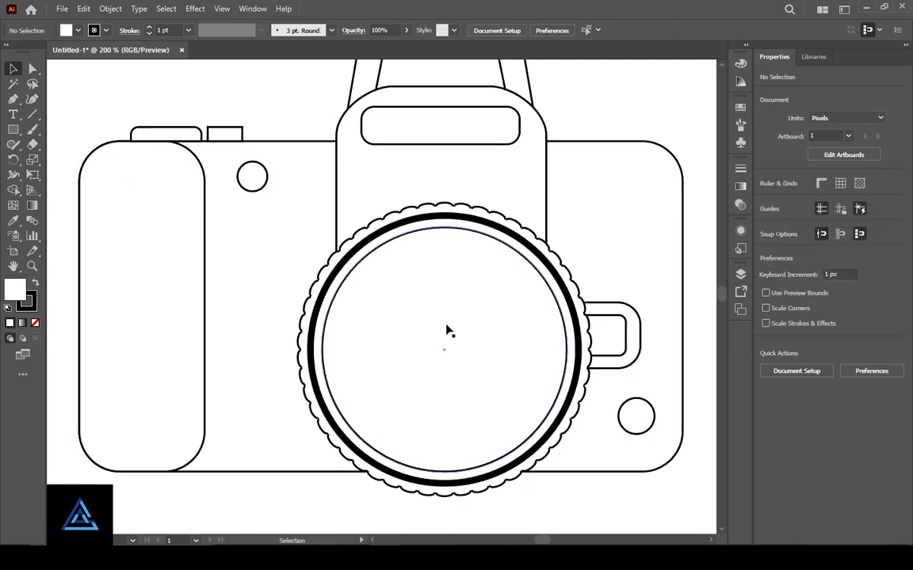
- Add a slightly smaller concentric copy of the innermost lens circle inside it
{"action": "left_click", "coordinate": [450, 232]}
{"action": "left_click_drag", "start_coordinate": [567, 226], "coordinate": [559, 231]}
{"action": "key", "text": "ctrl+shift+a"}
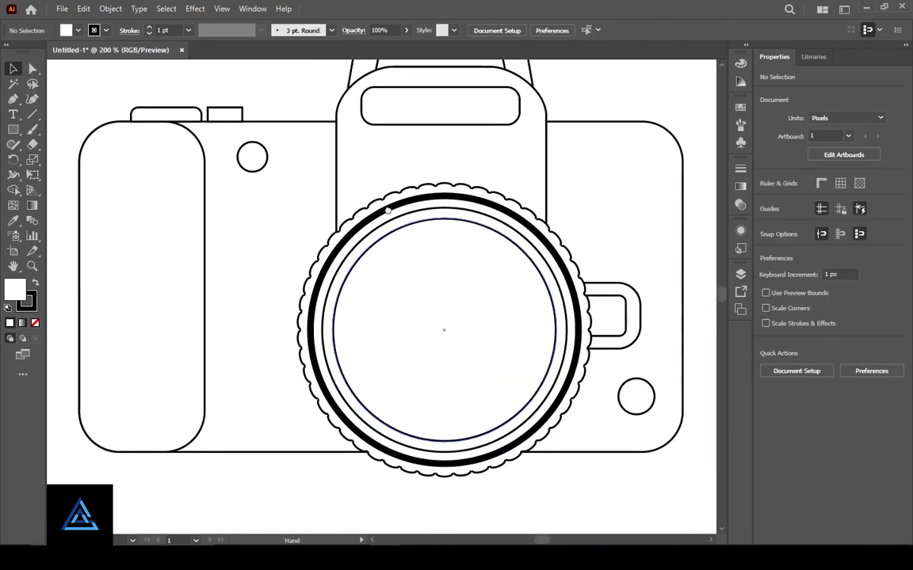
- Fill the camera body with dark grey #585959
{"action": "key", "text": "ctrl+1"}
{"action": "left_click", "coordinate": [535, 274]}
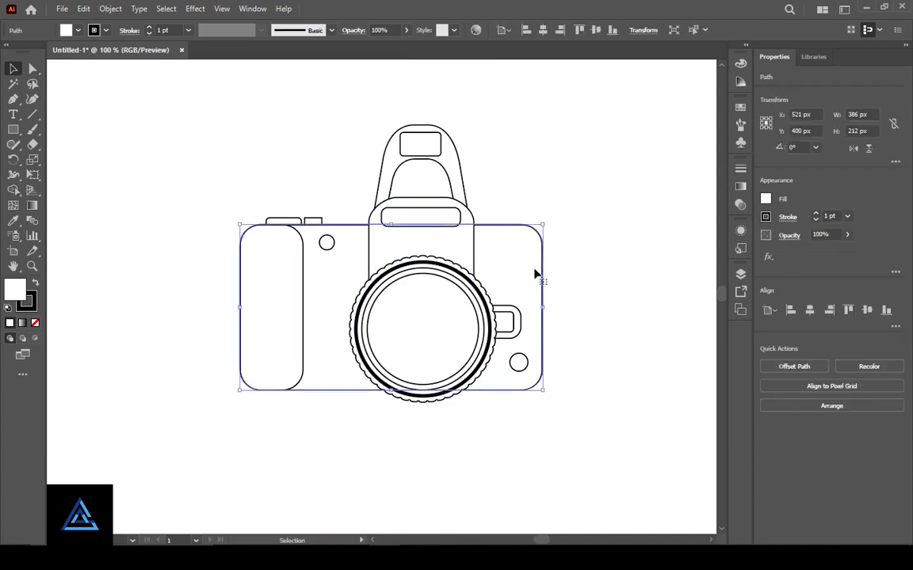
{"action": "double_click", "coordinate": [14, 290]}
{"action": "left_click", "coordinate": [467, 271]}
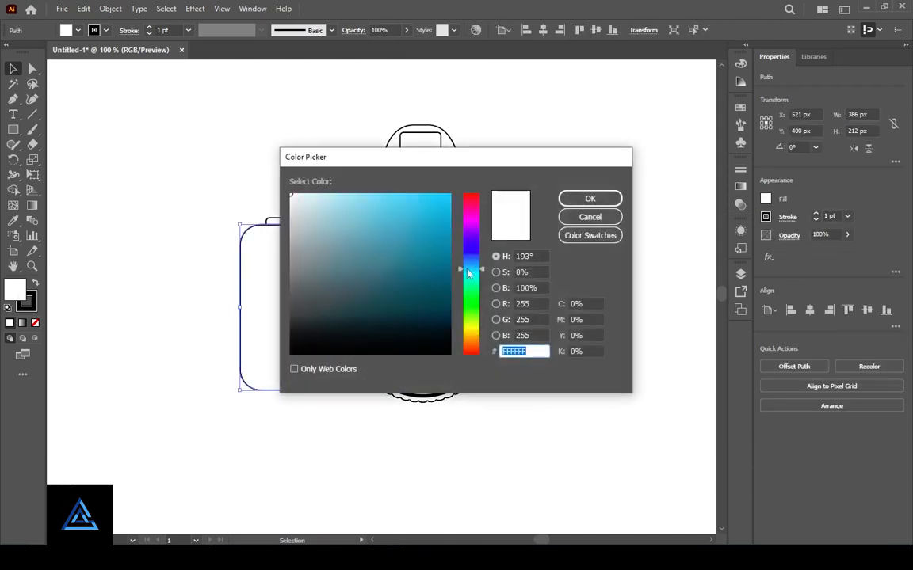
{"action": "left_click", "coordinate": [296, 297]}
{"action": "left_click", "coordinate": [590, 198]}
{"action": "left_click", "coordinate": [601, 158]}
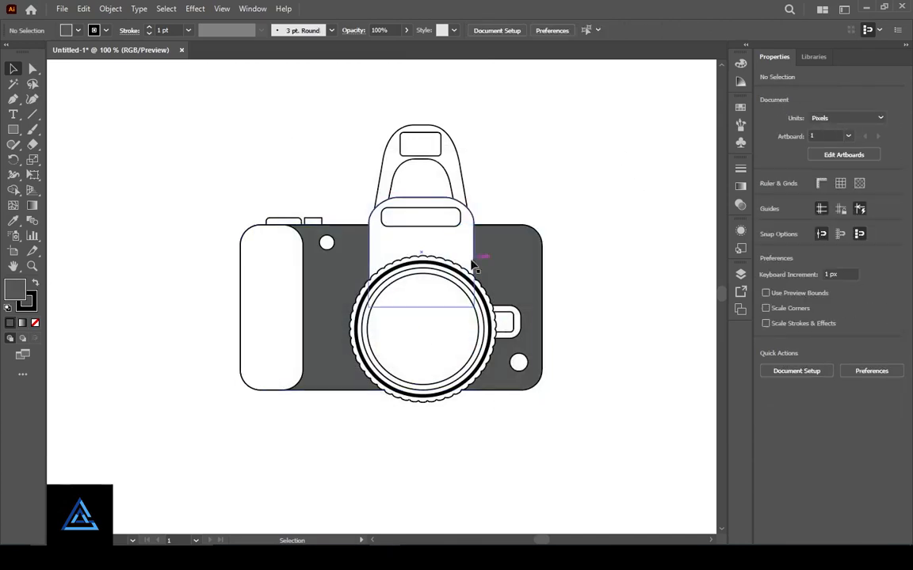
- Fill the camera's top block with a dark grey swatch and the grip with #4D4D4D
{"action": "left_click", "coordinate": [474, 261]}
{"action": "left_click", "coordinate": [740, 186]}
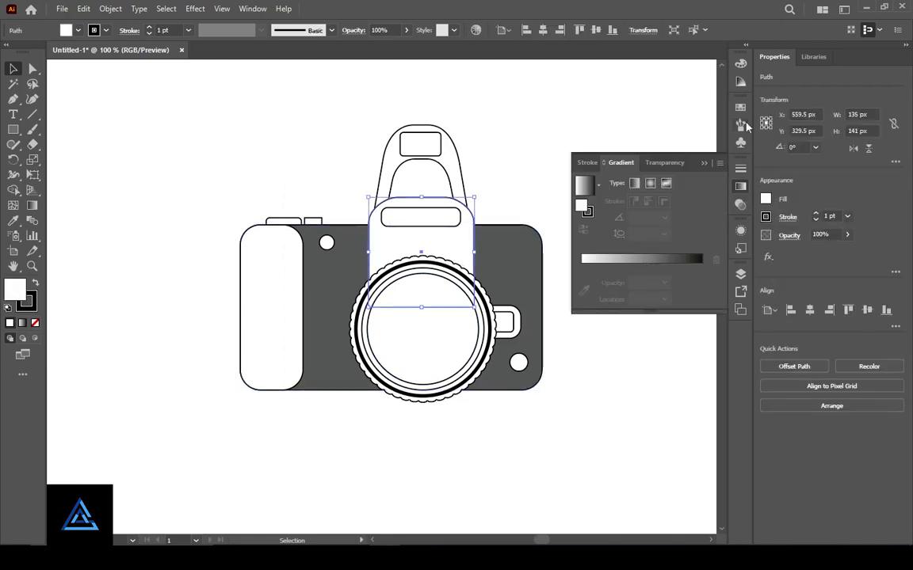
{"action": "left_click", "coordinate": [740, 107]}
{"action": "left_click", "coordinate": [634, 187]}
{"action": "left_click", "coordinate": [268, 296]}
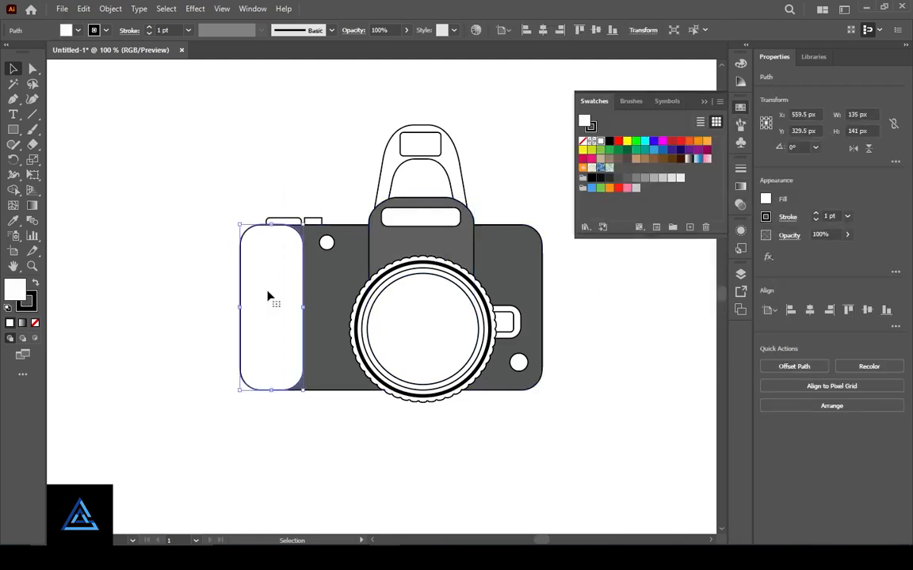
{"action": "left_click", "coordinate": [618, 179]}
{"action": "left_click", "coordinate": [534, 401]}
- Remove the outlines from the grip, the camera body and the top block
{"action": "left_click", "coordinate": [325, 336]}
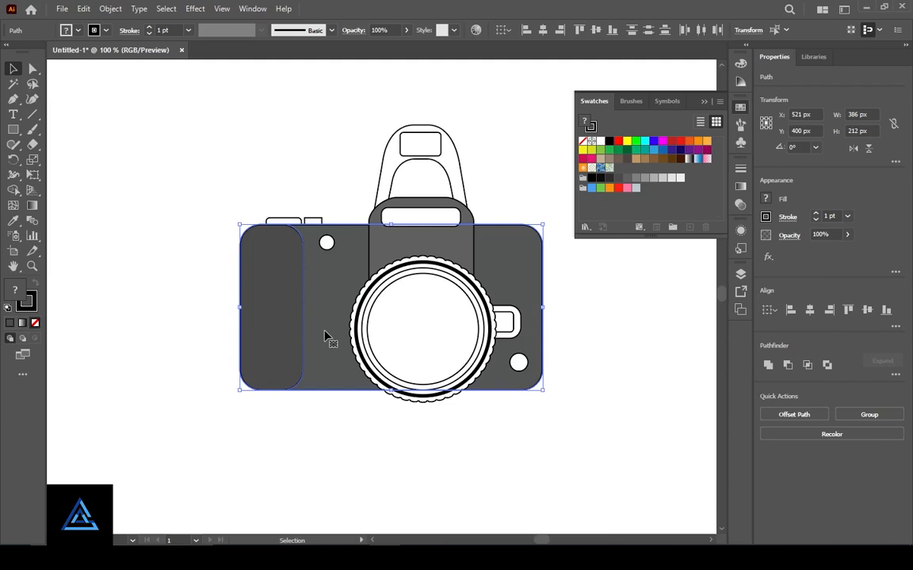
{"action": "left_click", "coordinate": [36, 325]}
{"action": "left_click", "coordinate": [110, 330]}
{"action": "left_click", "coordinate": [412, 243]}
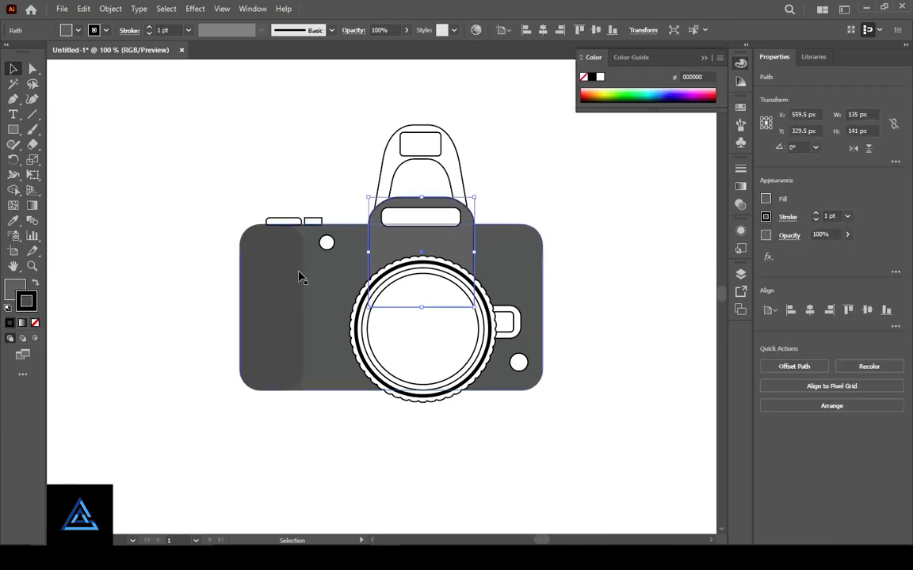
{"action": "left_click", "coordinate": [34, 324]}
{"action": "left_click", "coordinate": [606, 215]}
- Remove the outline of the pill shape in the top block and fill it with light grey
{"action": "left_click", "coordinate": [422, 218]}
{"action": "left_click", "coordinate": [36, 324]}
{"action": "left_click", "coordinate": [131, 344]}
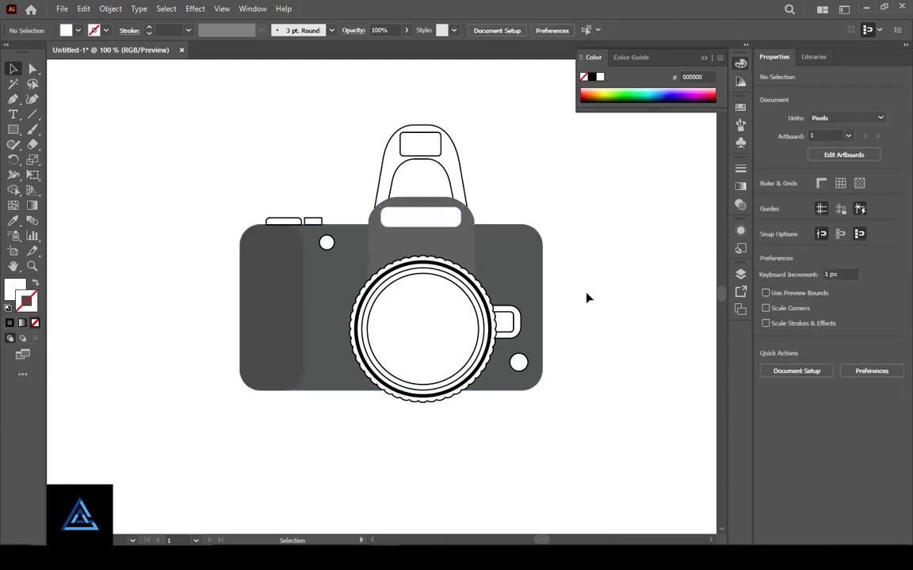
{"action": "left_click", "coordinate": [435, 218]}
{"action": "left_click", "coordinate": [740, 187]}
{"action": "left_click", "coordinate": [740, 108]}
{"action": "left_click", "coordinate": [645, 179]}
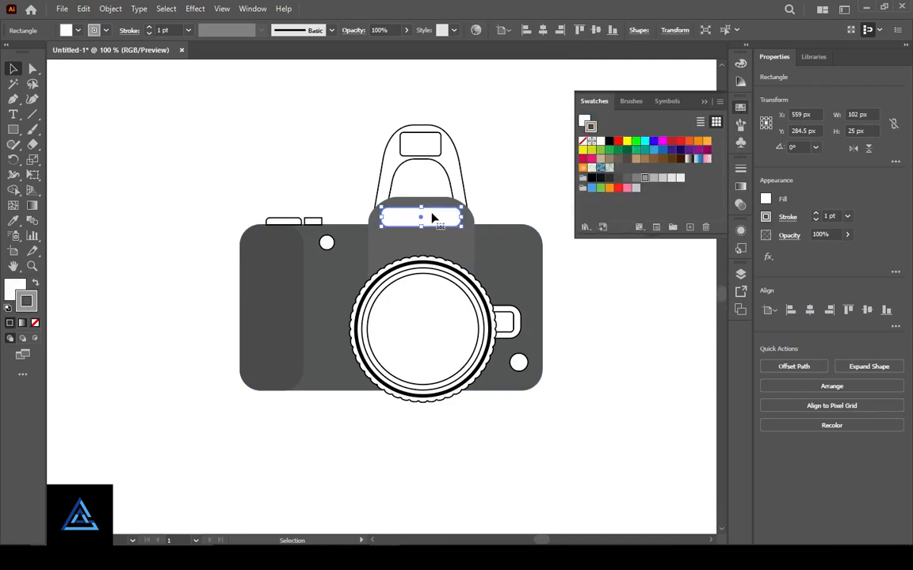
{"action": "left_click", "coordinate": [35, 324]}
{"action": "left_click", "coordinate": [14, 288]}
{"action": "left_click", "coordinate": [741, 108]}
{"action": "left_click", "coordinate": [654, 178]}
{"action": "left_click", "coordinate": [600, 273]}
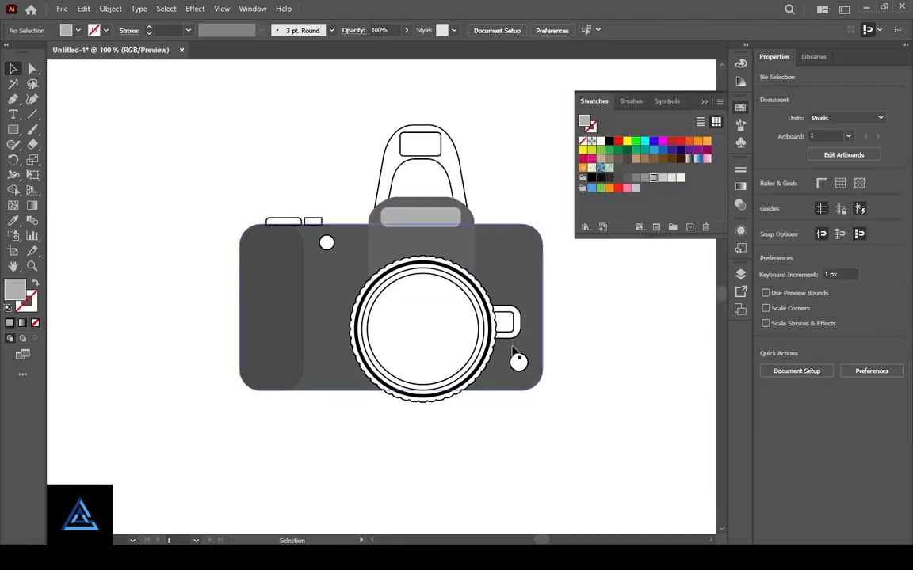
- Remove the outline of the round button on the lower body and fill it with bright red
{"action": "left_click", "coordinate": [520, 361]}
{"action": "left_click", "coordinate": [35, 324]}
{"action": "left_click", "coordinate": [741, 108]}
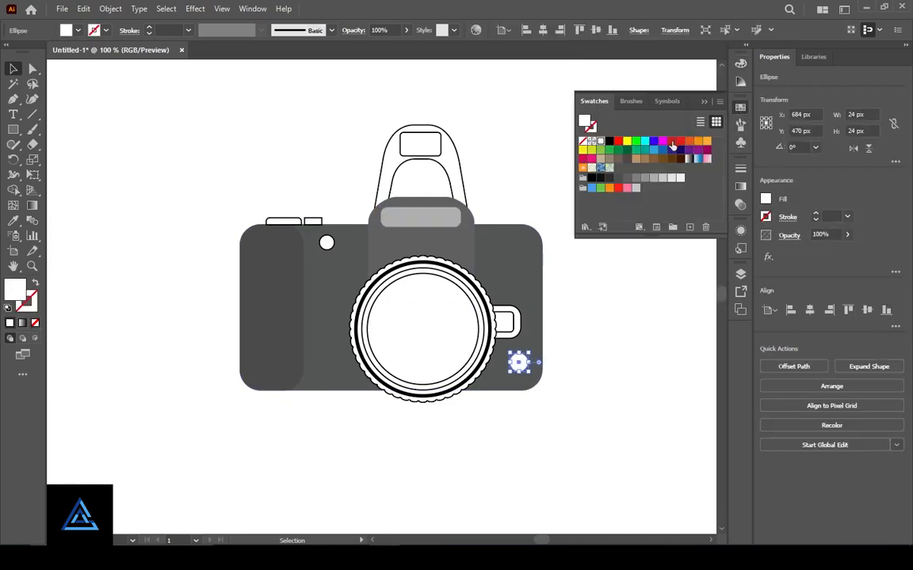
{"action": "left_click", "coordinate": [672, 141]}
{"action": "left_click", "coordinate": [634, 350]}
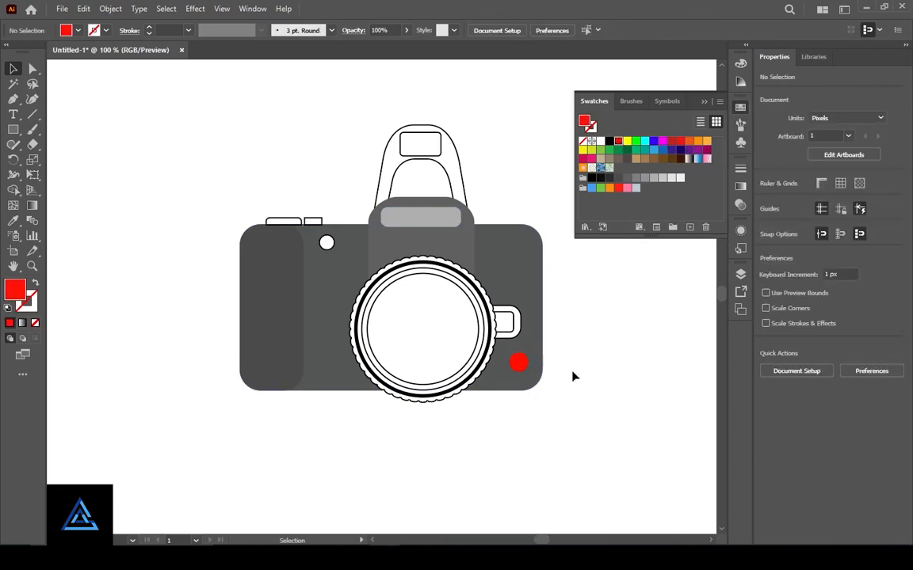
- Give the outer rounded shape beside the lens no outline and the grip's #4D4D4D fill, sampled with the Eyedropper
{"action": "key", "text": "ctrl+="}
{"action": "left_click", "coordinate": [586, 349]}
{"action": "left_click", "coordinate": [35, 324]}
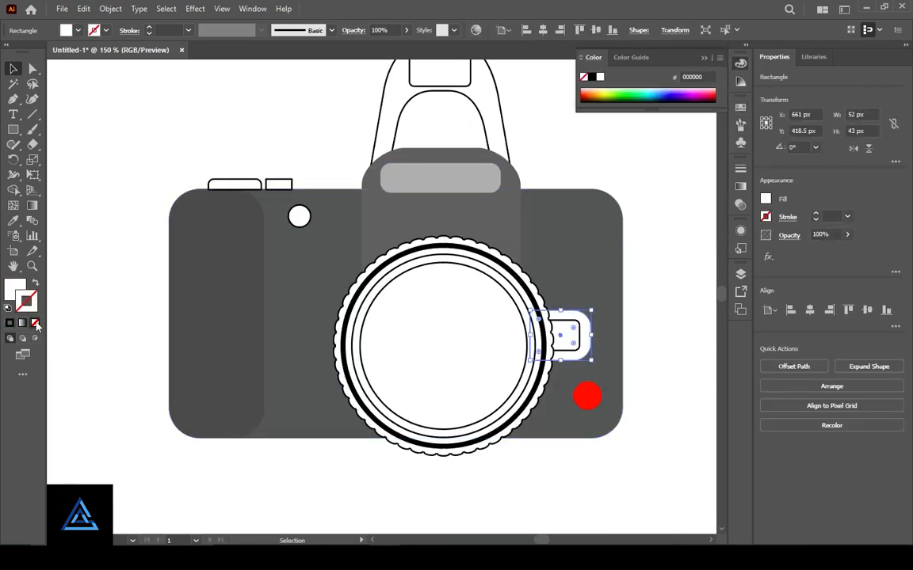
{"action": "key", "text": "i"}
{"action": "left_click", "coordinate": [214, 240]}
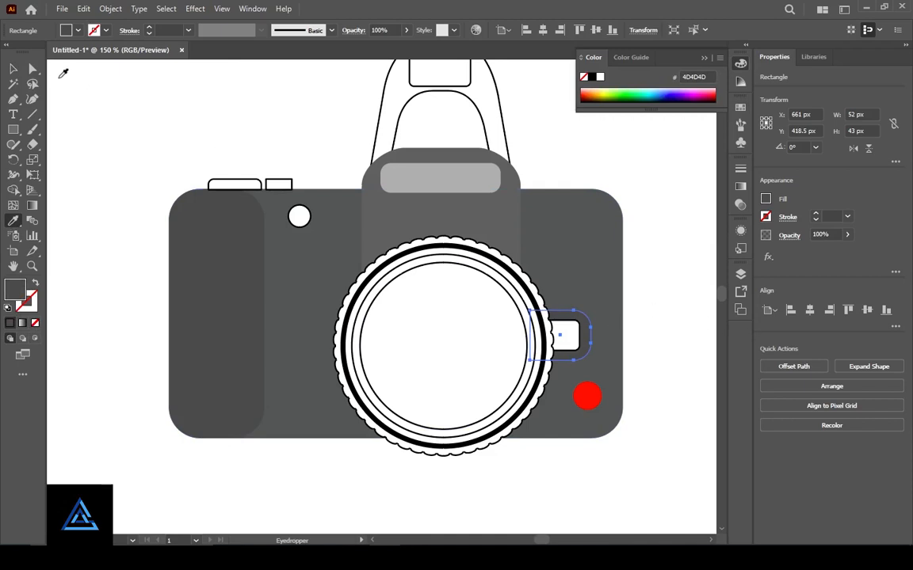
{"action": "left_click", "coordinate": [14, 69]}
{"action": "left_click", "coordinate": [705, 302]}
- Remove the outline of the inner rounded rectangle beside the lens and fill it with #333333
{"action": "left_click", "coordinate": [566, 336]}
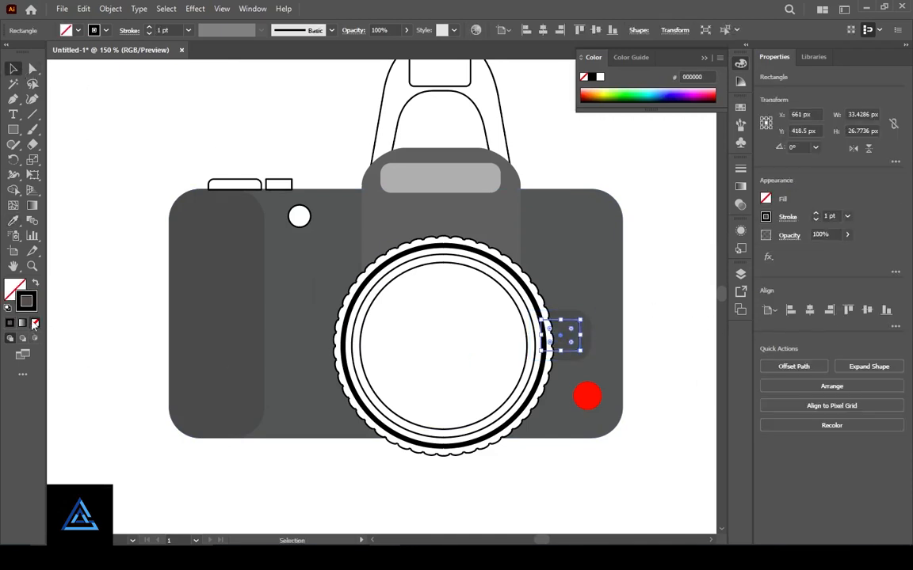
{"action": "left_click", "coordinate": [740, 107]}
{"action": "left_click", "coordinate": [610, 180]}
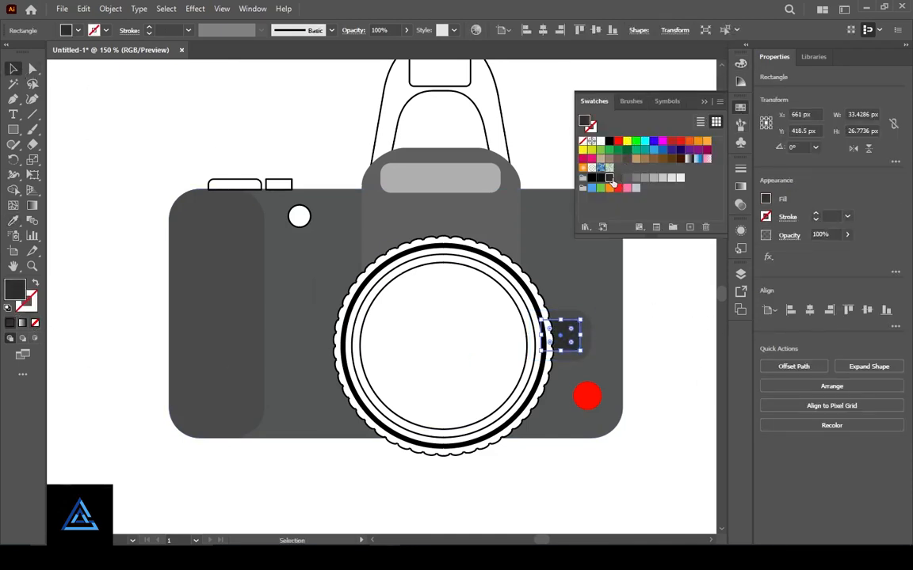
{"action": "left_click", "coordinate": [673, 293]}
{"action": "left_click", "coordinate": [740, 108]}
- Apply the grip's dark grey fill without an outline to the pop-up flash's arch frame using the Eyedropper
{"action": "scroll", "coordinate": [602, 214], "scroll_direction": "up", "scroll_amount": 2}
{"action": "left_click", "coordinate": [502, 183]}
{"action": "key", "text": "i"}
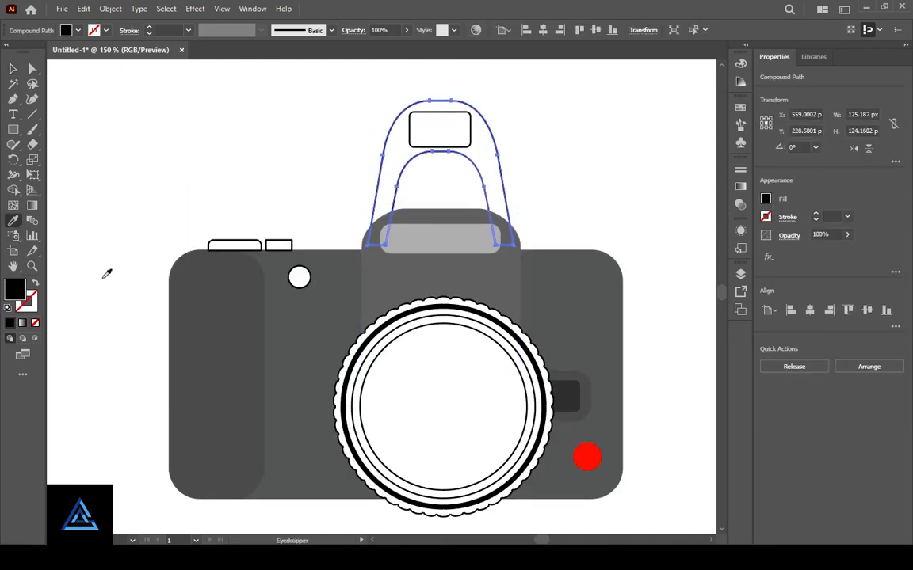
{"action": "left_click", "coordinate": [15, 69]}
{"action": "left_click", "coordinate": [666, 213]}
- Convert the arch frame to a Live Paint group and paint its band dark grey with the Live Paint Bucket
{"action": "left_click", "coordinate": [502, 188]}
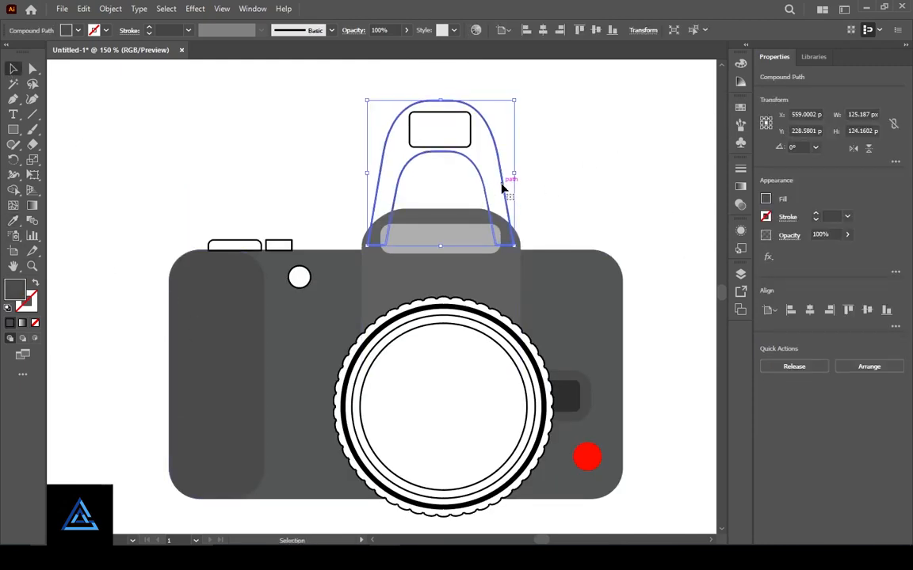
{"action": "left_click_drag", "start_coordinate": [16, 194], "coordinate": [79, 206]}
{"action": "left_click", "coordinate": [475, 164]}
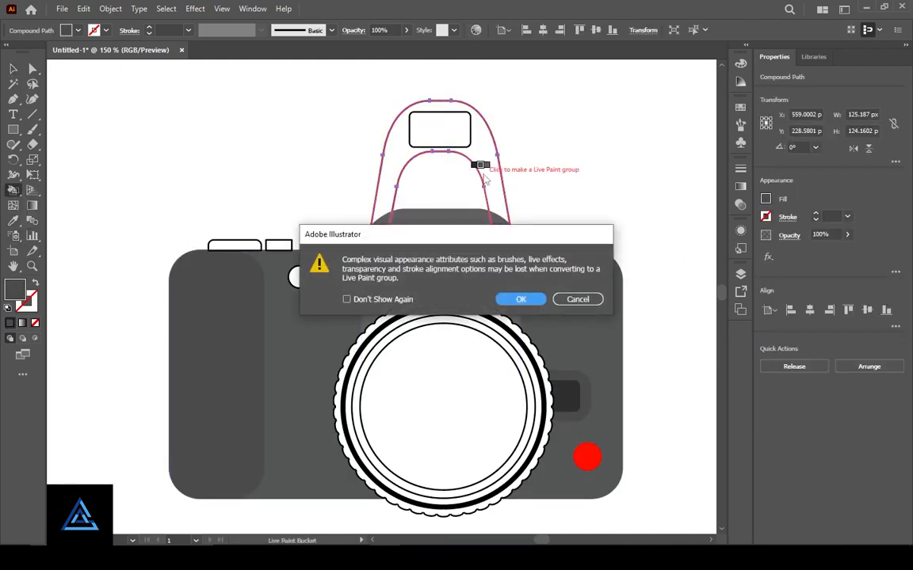
{"action": "left_click", "coordinate": [522, 299]}
{"action": "left_click", "coordinate": [15, 70]}
{"action": "left_click", "coordinate": [656, 211]}
- Expand the arch frame's Live Paint group into regular paths
{"action": "scroll", "coordinate": [655, 211], "scroll_direction": "up", "scroll_amount": 1}
{"action": "left_click", "coordinate": [452, 199]}
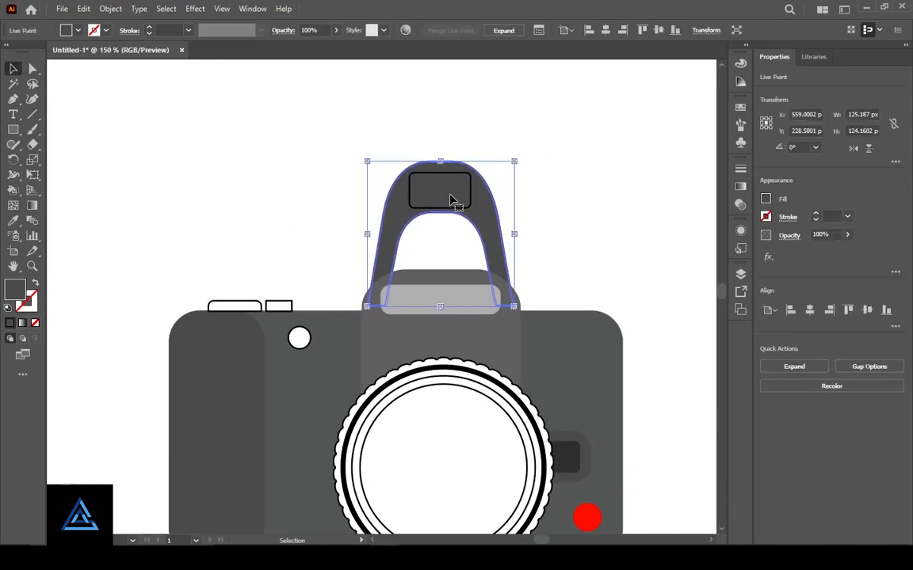
{"action": "left_click", "coordinate": [559, 194]}
{"action": "left_click", "coordinate": [499, 198]}
{"action": "scroll", "coordinate": [480, 202], "scroll_direction": "up", "scroll_amount": 2}
{"action": "left_click", "coordinate": [110, 8]}
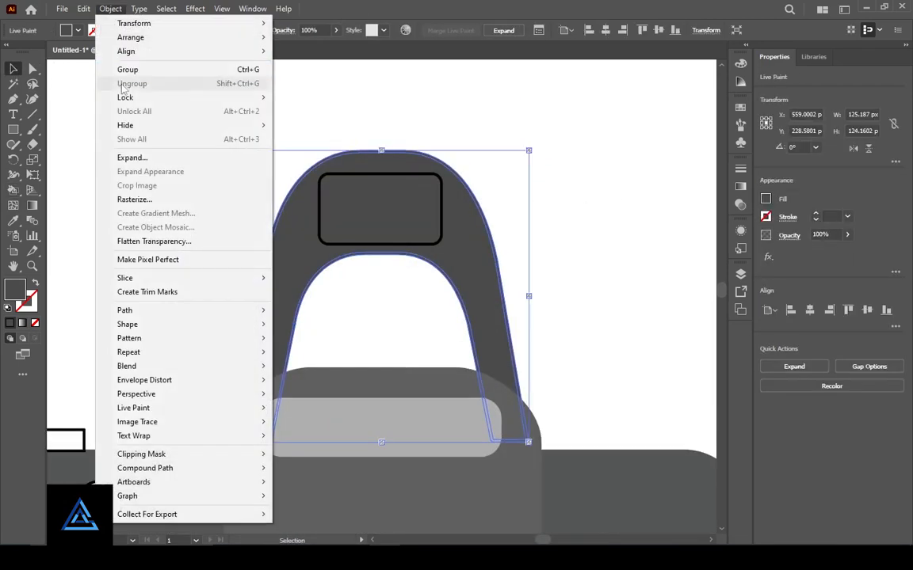
{"action": "left_click", "coordinate": [136, 157]}
{"action": "left_click", "coordinate": [421, 346]}
{"action": "left_click", "coordinate": [593, 229]}
- Fill the flash window in the arch frame with white and give it a 2 pt #333333 outline
{"action": "left_click", "coordinate": [342, 244]}
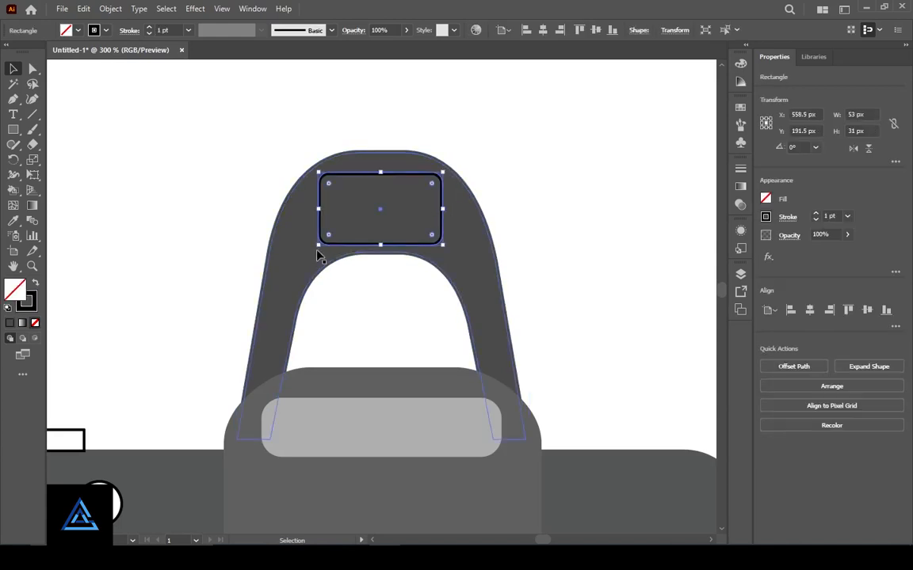
{"action": "left_click", "coordinate": [741, 187]}
{"action": "left_click", "coordinate": [741, 108]}
{"action": "left_click", "coordinate": [600, 141]}
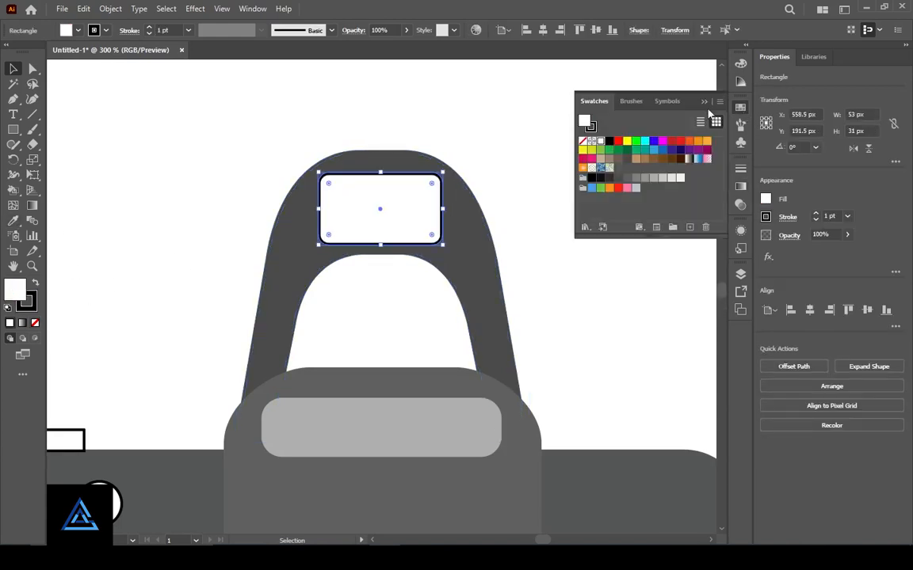
{"action": "left_click", "coordinate": [34, 308]}
{"action": "left_click", "coordinate": [99, 30]}
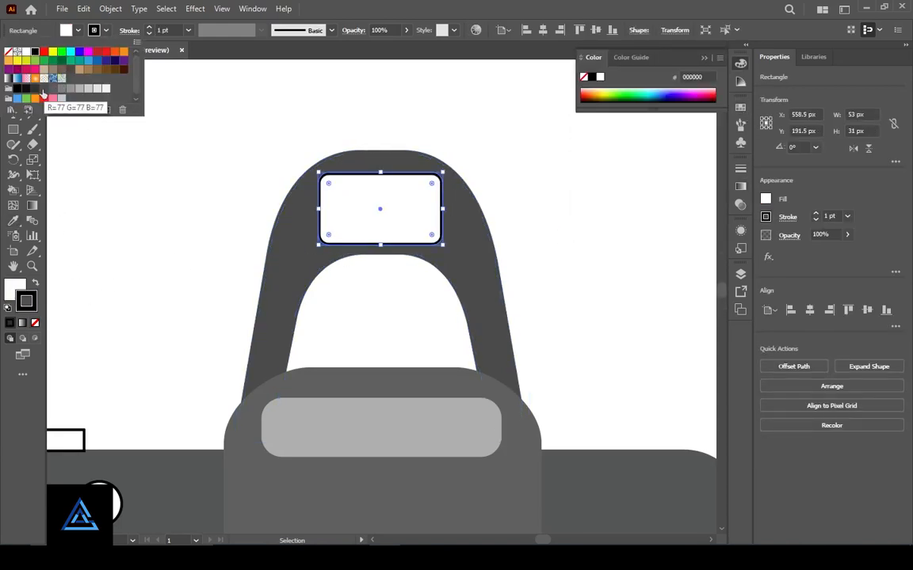
{"action": "left_click", "coordinate": [33, 90]}
{"action": "left_click", "coordinate": [275, 175]}
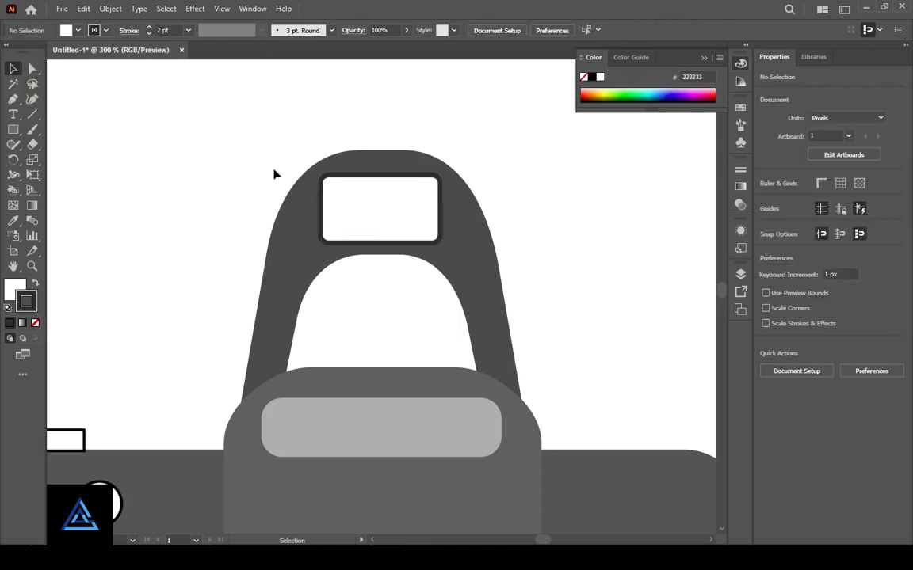
- Set the camera body to no outline
{"action": "scroll", "coordinate": [586, 202], "scroll_direction": "down", "scroll_amount": 2}
{"action": "key", "text": "ctrl+minus"}
{"action": "key", "text": "ctrl+minus"}
{"action": "scroll", "coordinate": [573, 218], "scroll_direction": "down", "scroll_amount": 10}
{"action": "key", "text": "ctrl+minus"}
{"action": "scroll", "coordinate": [586, 336], "scroll_direction": "up", "scroll_amount": 2}
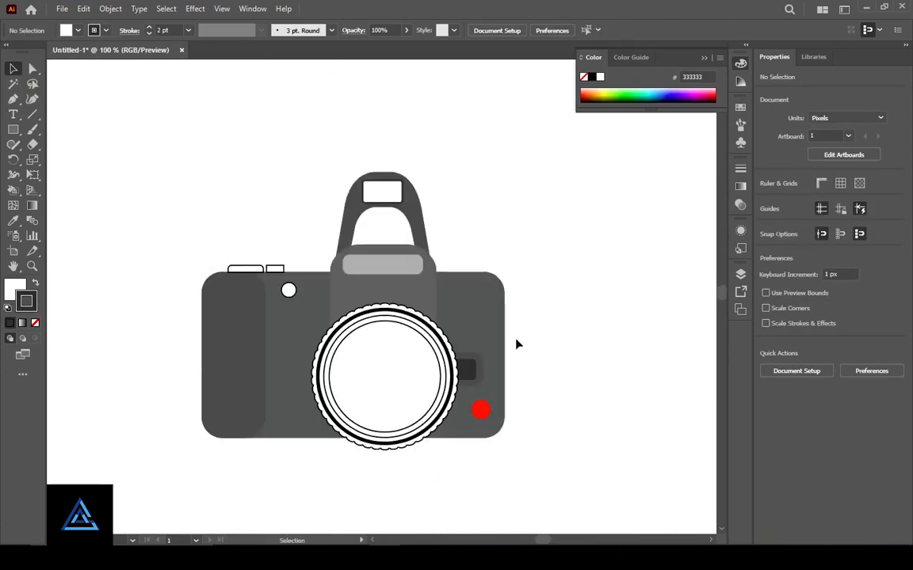
{"action": "left_click", "coordinate": [495, 339]}
{"action": "left_click", "coordinate": [741, 187]}
{"action": "left_click", "coordinate": [740, 107]}
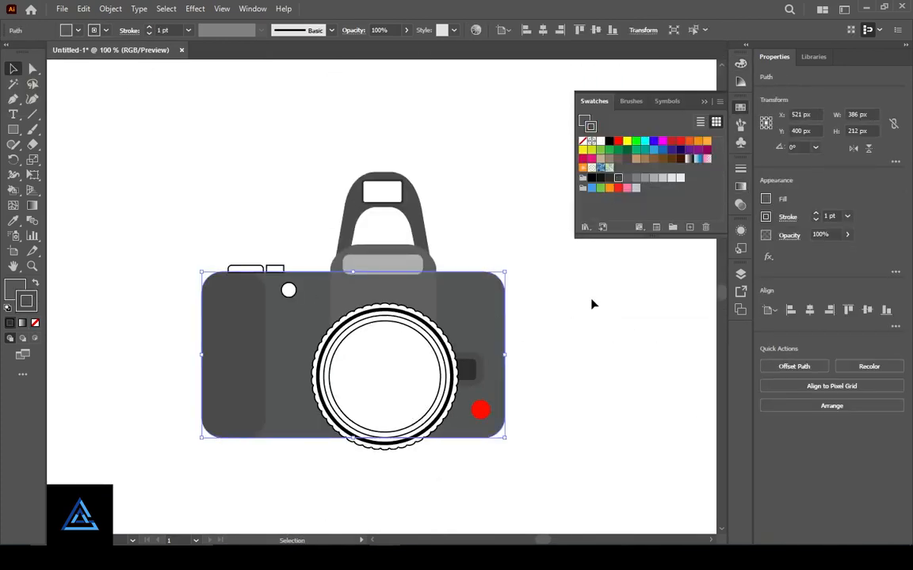
{"action": "left_click", "coordinate": [35, 323]}
- Try darker grey swatches on the camera body and apply #333333
{"action": "left_click", "coordinate": [14, 289]}
{"action": "left_click", "coordinate": [741, 106]}
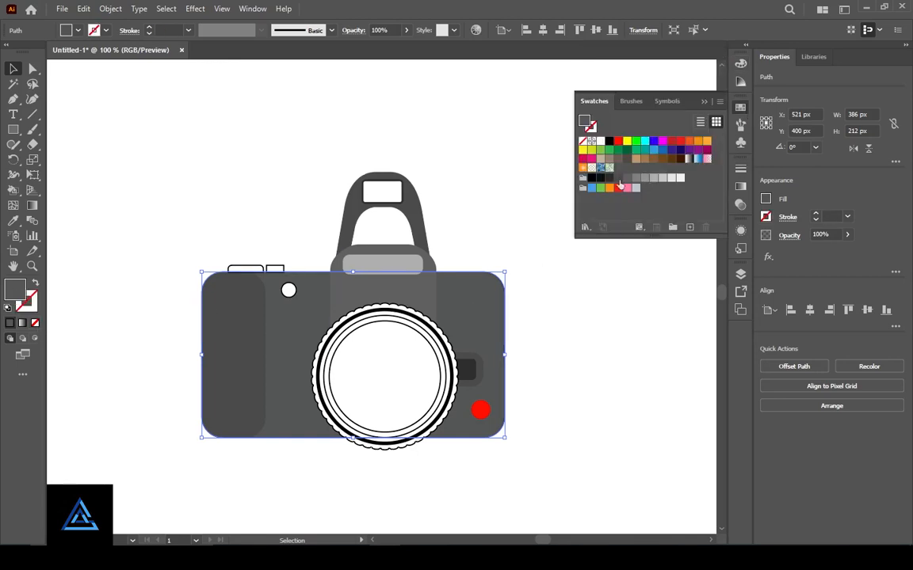
{"action": "left_click", "coordinate": [610, 179]}
{"action": "left_click", "coordinate": [601, 179]}
{"action": "left_click", "coordinate": [610, 179]}
{"action": "left_click", "coordinate": [556, 266]}
- Fill the grip with the near-black grey swatch
{"action": "left_click", "coordinate": [243, 346]}
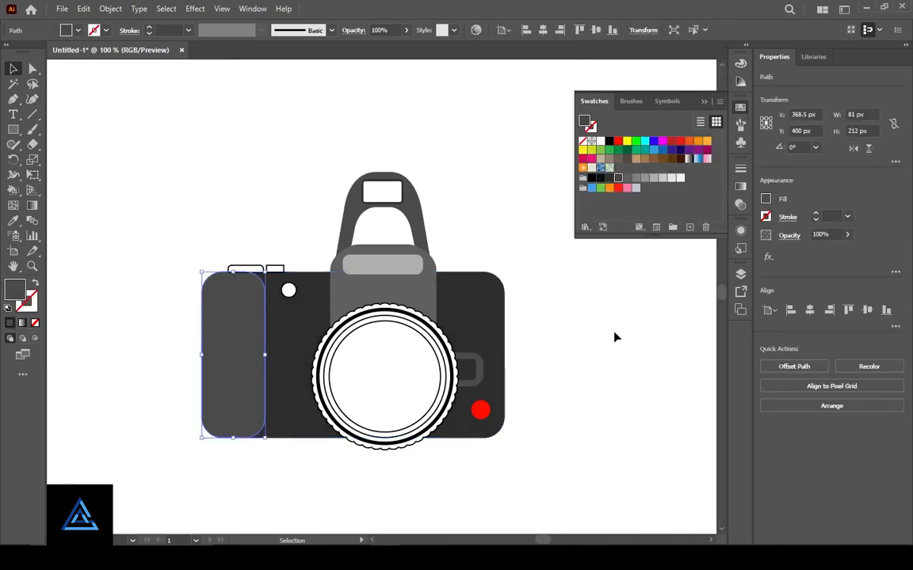
{"action": "left_click", "coordinate": [615, 334]}
{"action": "left_click", "coordinate": [240, 338]}
{"action": "left_click", "coordinate": [601, 179]}
{"action": "left_click", "coordinate": [579, 417]}
{"action": "scroll", "coordinate": [485, 334], "scroll_direction": "down", "scroll_amount": 1}
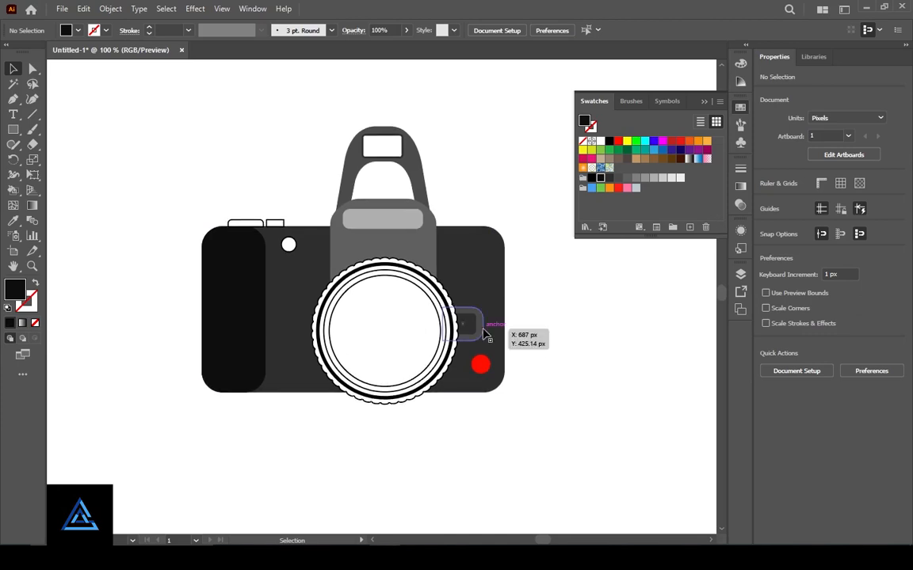
- Undo the recent darker fills on the grip and the camera body
{"action": "left_click", "coordinate": [466, 335]}
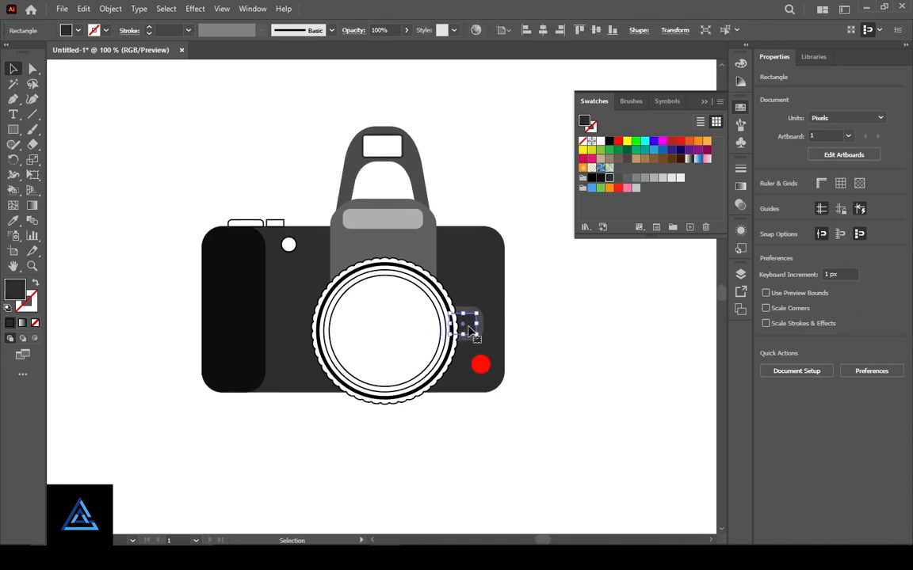
{"action": "left_click", "coordinate": [15, 223]}
{"action": "key", "text": "ctrl+z"}
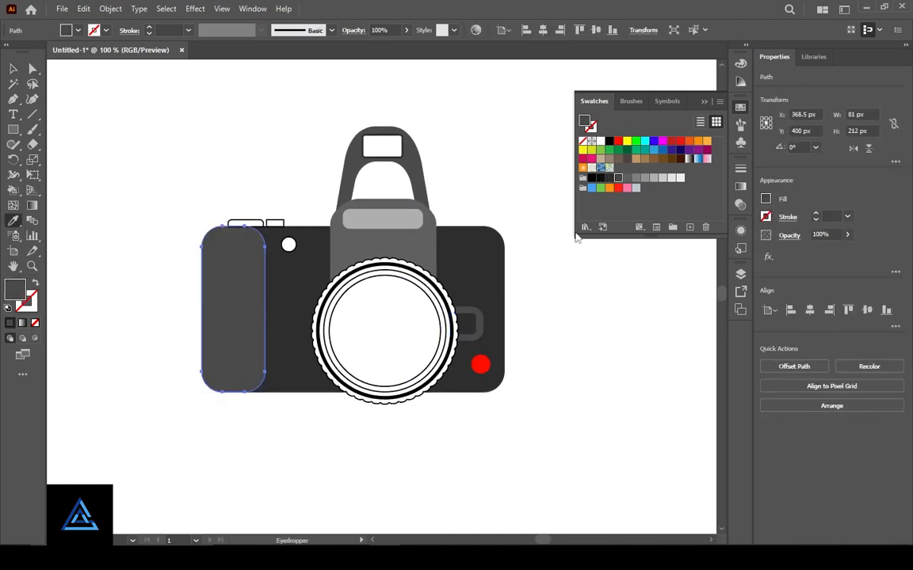
{"action": "key", "text": "ctrl+z"}
{"action": "key", "text": "ctrl+z"}
{"action": "key", "text": "ctrl+z"}
{"action": "left_click", "coordinate": [14, 69]}
{"action": "left_click", "coordinate": [156, 243]}
- Recolour the camera body with a very dark blue-grey fill from the colour picker
{"action": "left_click", "coordinate": [491, 291]}
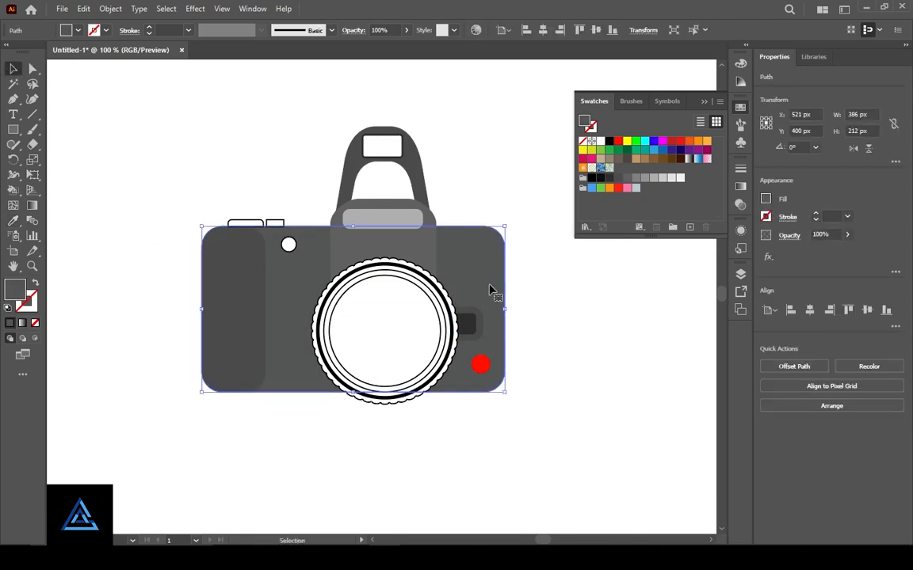
{"action": "double_click", "coordinate": [15, 290]}
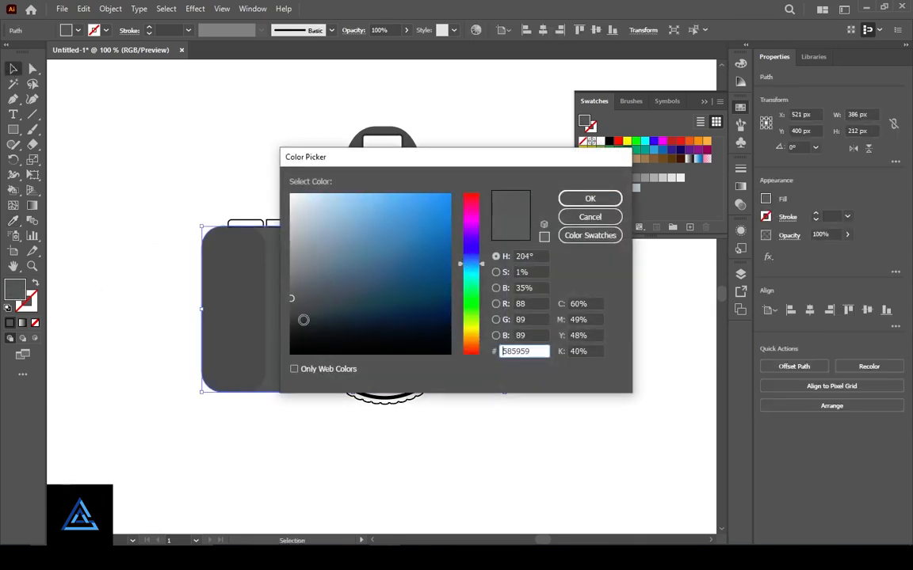
{"action": "left_click", "coordinate": [593, 200]}
{"action": "left_click", "coordinate": [580, 336]}
- Recolour the camera grip with a very dark blue-grey fill from the colour picker
{"action": "left_click", "coordinate": [235, 319]}
{"action": "double_click", "coordinate": [15, 290]}
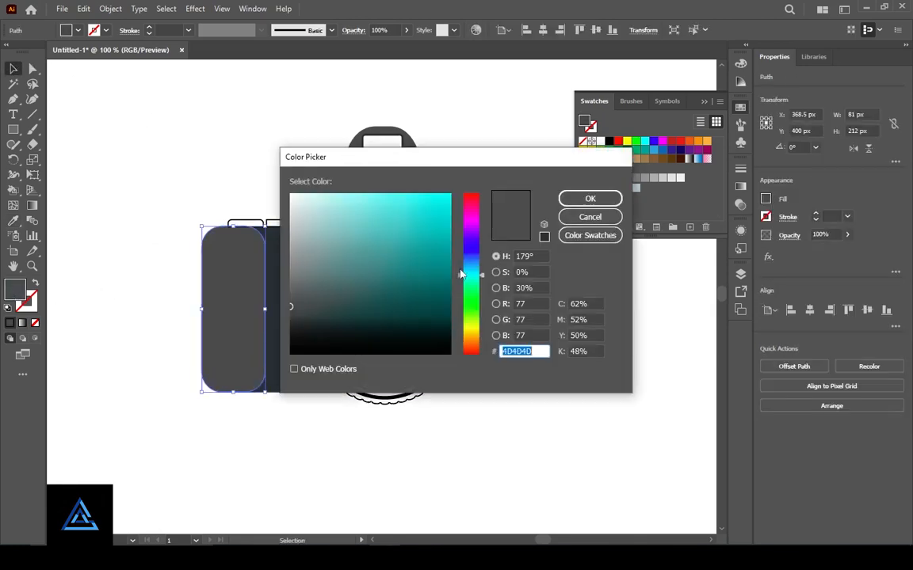
{"action": "left_click_drag", "start_coordinate": [462, 274], "coordinate": [464, 266]}
{"action": "key", "text": "Return"}
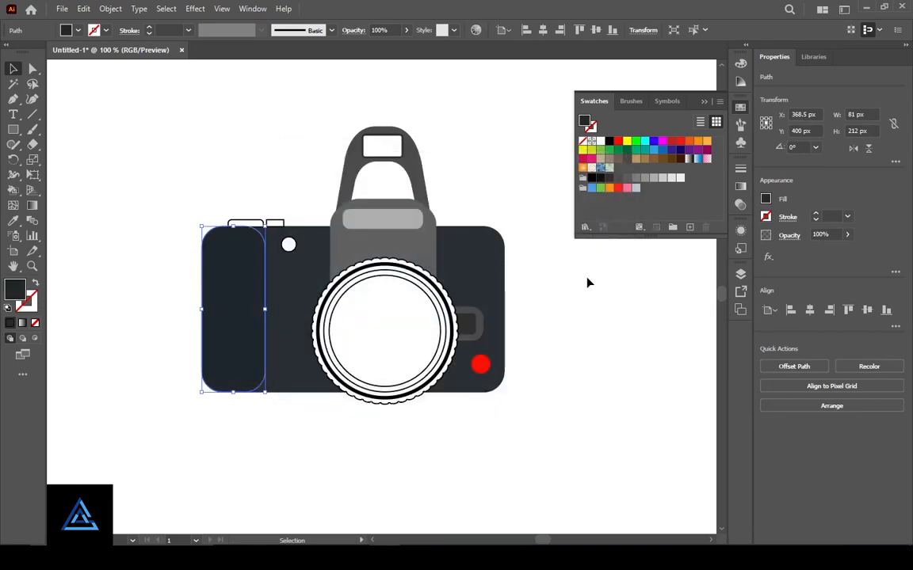
{"action": "left_click", "coordinate": [587, 282]}
- Try a dark teal fill on the top block, and match its fill to the grip with the Eyedropper
{"action": "key", "text": "ctrl+="}
{"action": "left_click", "coordinate": [337, 247]}
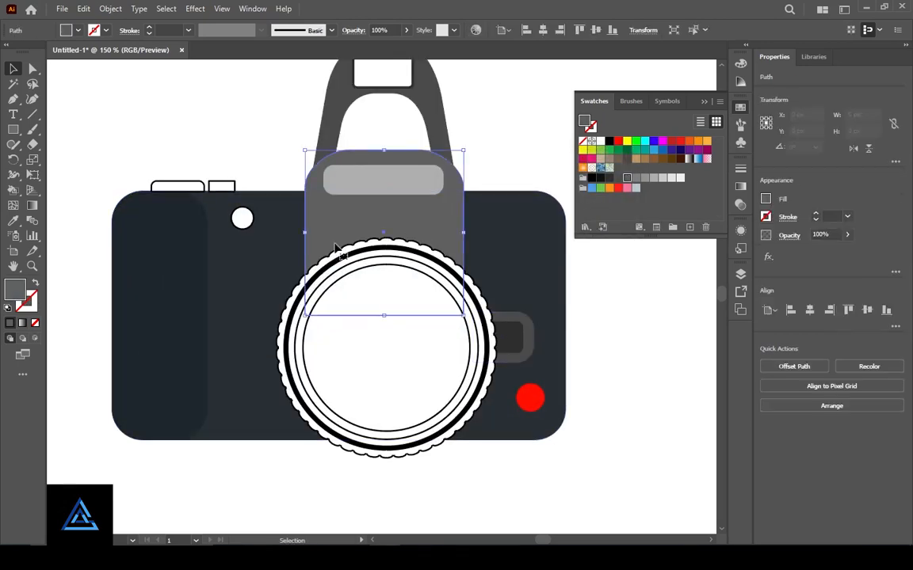
{"action": "double_click", "coordinate": [15, 290]}
{"action": "left_click_drag", "start_coordinate": [462, 274], "coordinate": [463, 267]}
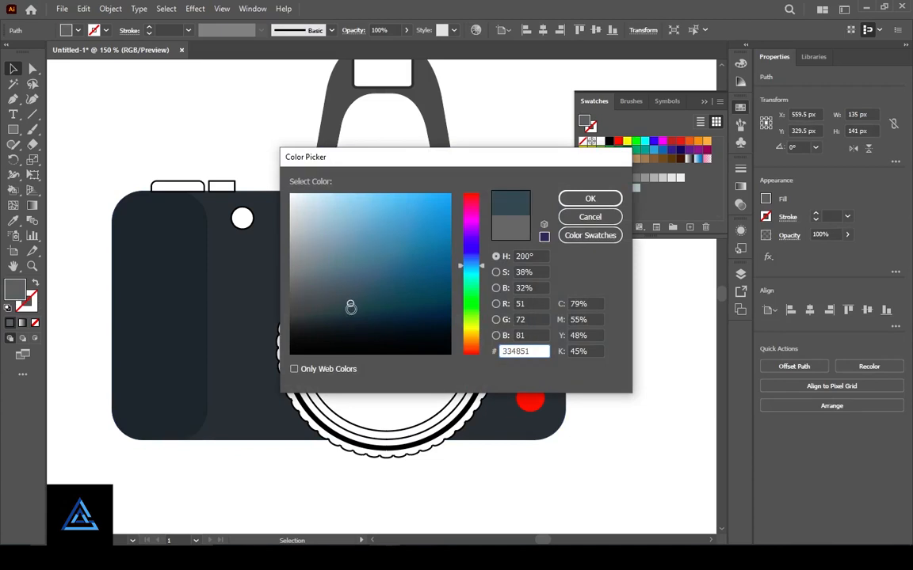
{"action": "key", "text": "Return"}
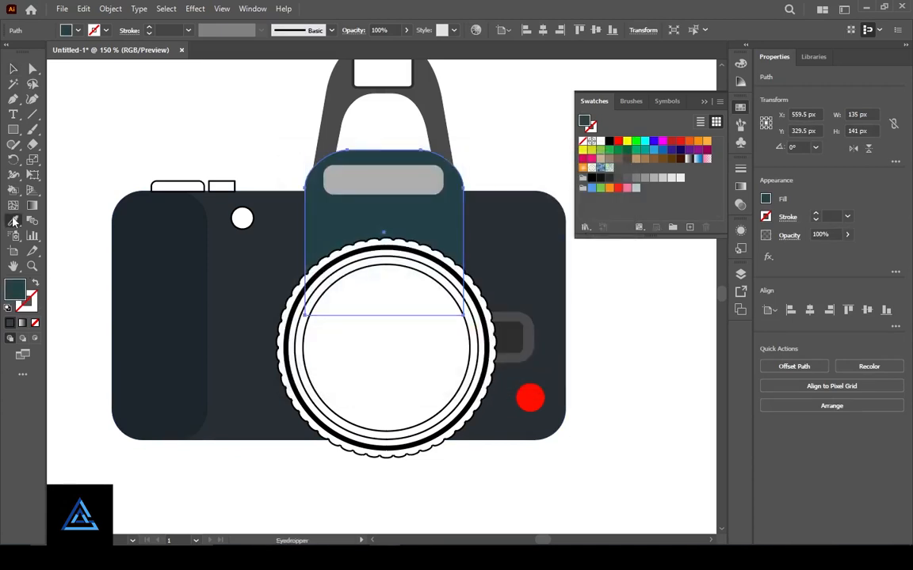
{"action": "left_click", "coordinate": [220, 306]}
{"action": "key", "text": "v"}
{"action": "left_click", "coordinate": [685, 343]}
- Sample the camera body's fill for the rounded bar on the top block, and darken it to near-black in the colour picker
{"action": "left_click", "coordinate": [394, 181]}
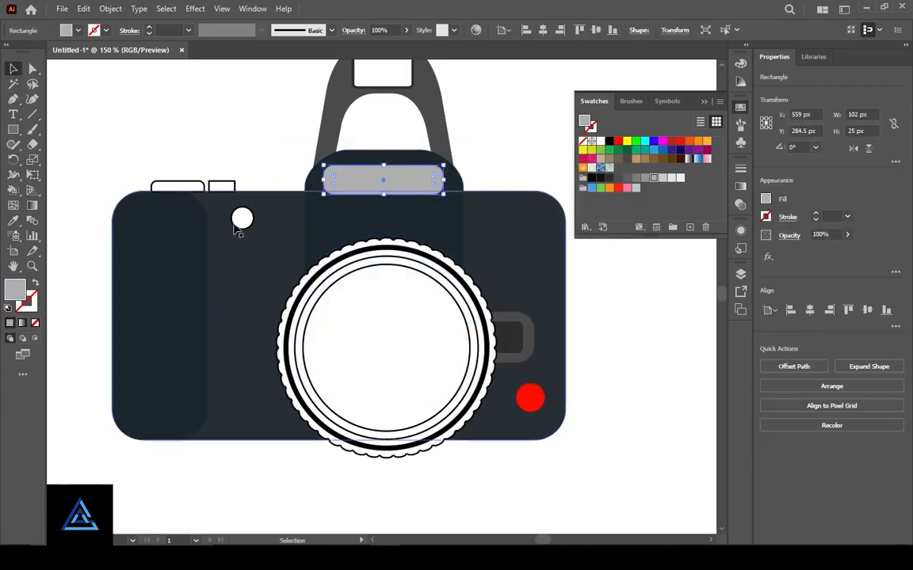
{"action": "left_click", "coordinate": [14, 221]}
{"action": "left_click", "coordinate": [248, 260]}
{"action": "left_click", "coordinate": [14, 69]}
{"action": "left_click", "coordinate": [230, 123]}
{"action": "left_click", "coordinate": [405, 192]}
{"action": "double_click", "coordinate": [15, 290]}
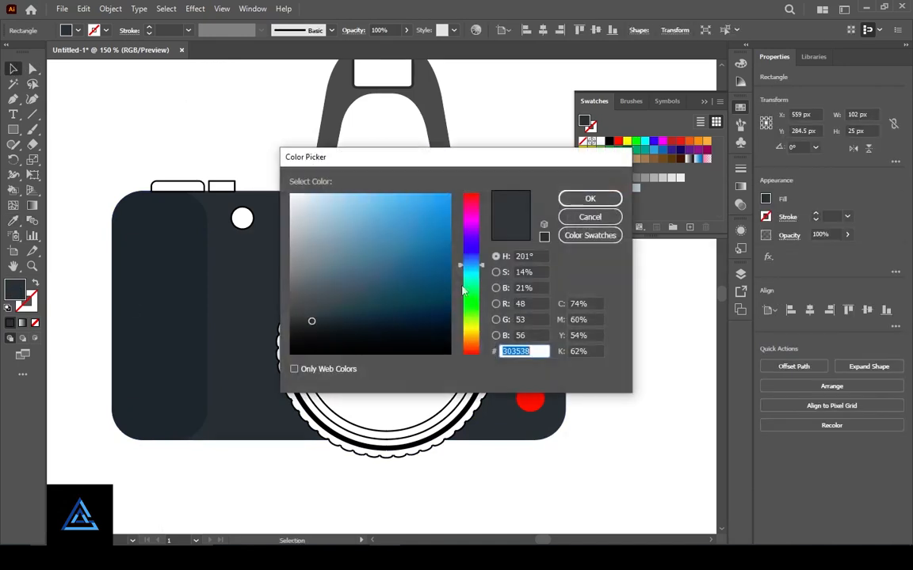
{"action": "left_click", "coordinate": [590, 199]}
{"action": "left_click", "coordinate": [535, 258]}
- Draw a 27 by 31 px sample rectangle on the empty canvas beside the camera, filled with the body's dark blue-grey
{"action": "left_click", "coordinate": [13, 130]}
{"action": "left_click_drag", "start_coordinate": [89, 95], "coordinate": [121, 131]}
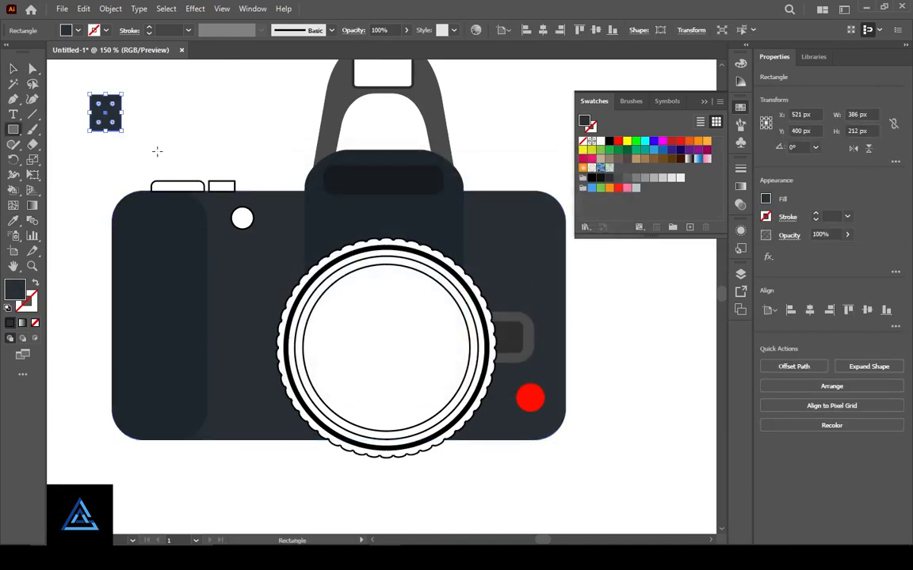
{"action": "key", "text": "v"}
{"action": "left_click", "coordinate": [170, 155]}
{"action": "left_click", "coordinate": [283, 269]}
{"action": "left_click", "coordinate": [99, 109]}
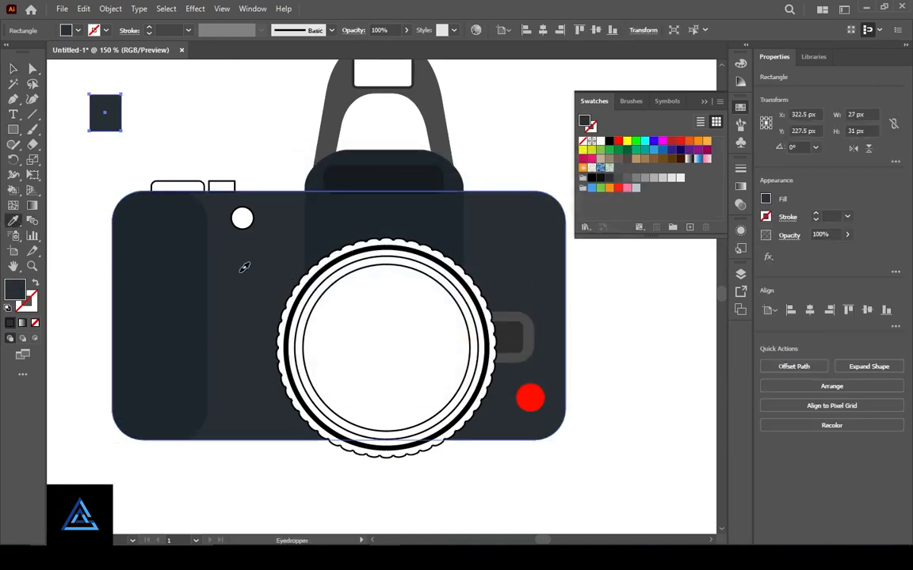
{"action": "key", "text": "i"}
{"action": "key", "text": "v"}
- Match the camera body's fill to the grip's darker colour with the Eyedropper
{"action": "left_click", "coordinate": [179, 291]}
{"action": "left_click", "coordinate": [264, 289]}
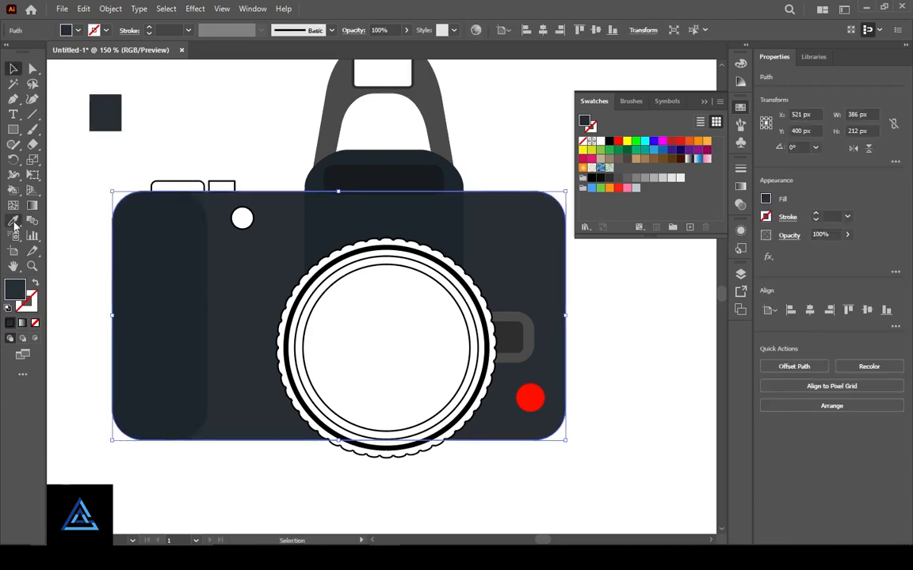
{"action": "left_click", "coordinate": [13, 222]}
{"action": "left_click", "coordinate": [155, 238]}
{"action": "left_click", "coordinate": [14, 69]}
- Match the fills of the grip and the top block to the sample rectangle with the Eyedropper
{"action": "left_click", "coordinate": [79, 179]}
{"action": "left_click", "coordinate": [143, 277]}
{"action": "left_click", "coordinate": [317, 197], "text": "shift"}
{"action": "left_click", "coordinate": [13, 222]}
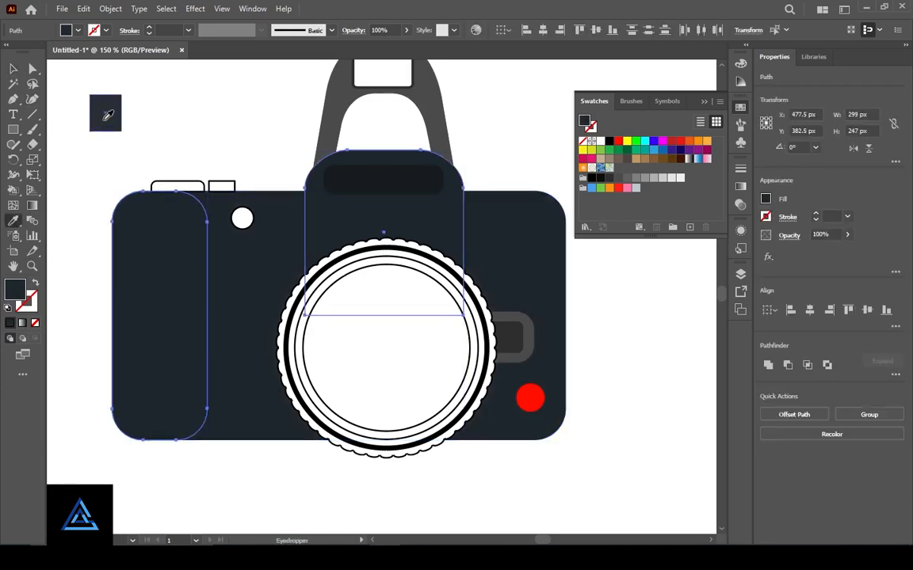
{"action": "left_click", "coordinate": [108, 115]}
{"action": "left_click", "coordinate": [14, 69]}
- Match the outer rounded rectangle beside the lens to the grip's fill and the inner one to the camera body's fill
{"action": "left_click", "coordinate": [569, 315]}
{"action": "left_click", "coordinate": [508, 336]}
{"action": "left_click", "coordinate": [14, 222]}
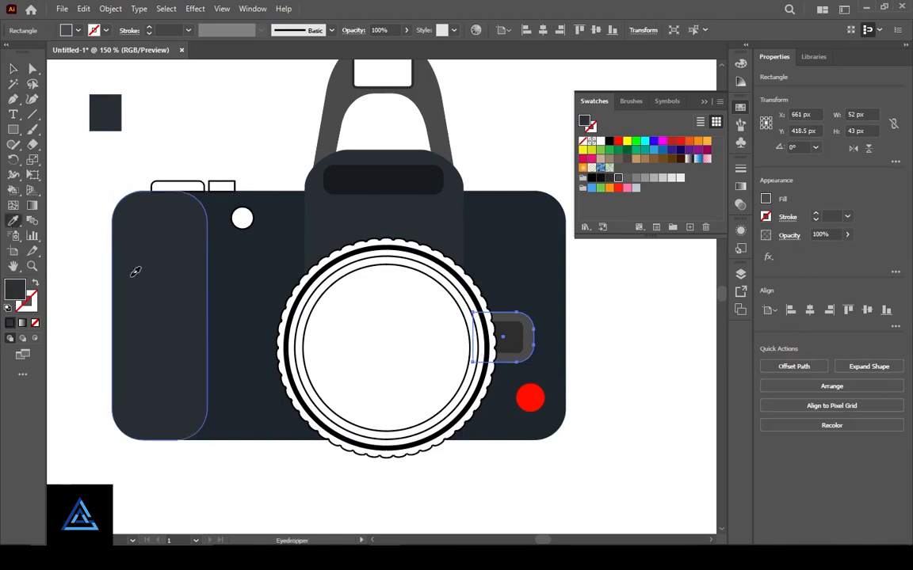
{"action": "left_click", "coordinate": [135, 272]}
{"action": "left_click", "coordinate": [14, 71]}
{"action": "left_click", "coordinate": [150, 151]}
{"action": "left_click", "coordinate": [509, 341]}
{"action": "left_click", "coordinate": [13, 222]}
{"action": "left_click", "coordinate": [233, 289]}
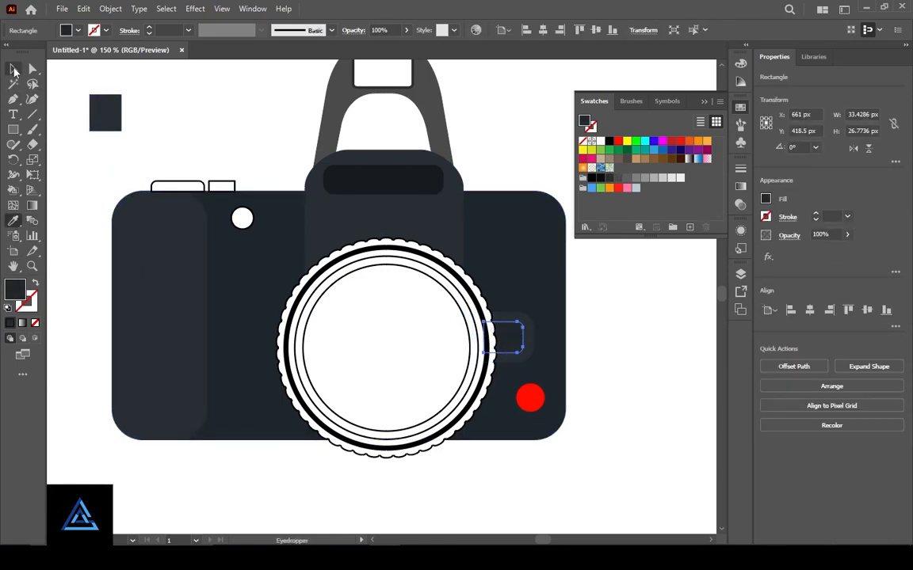
{"action": "left_click", "coordinate": [13, 70]}
- Remove the outline of the small white circle on the camera body
{"action": "left_click", "coordinate": [87, 167]}
{"action": "left_click", "coordinate": [242, 218]}
{"action": "left_click", "coordinate": [30, 305]}
{"action": "left_click", "coordinate": [35, 323]}
{"action": "left_click", "coordinate": [83, 251]}
- Fill the small circle on the body with the near-black of the top block's rounded bar
{"action": "left_click", "coordinate": [242, 221]}
{"action": "scroll", "coordinate": [486, 331], "scroll_direction": "up", "scroll_amount": 1}
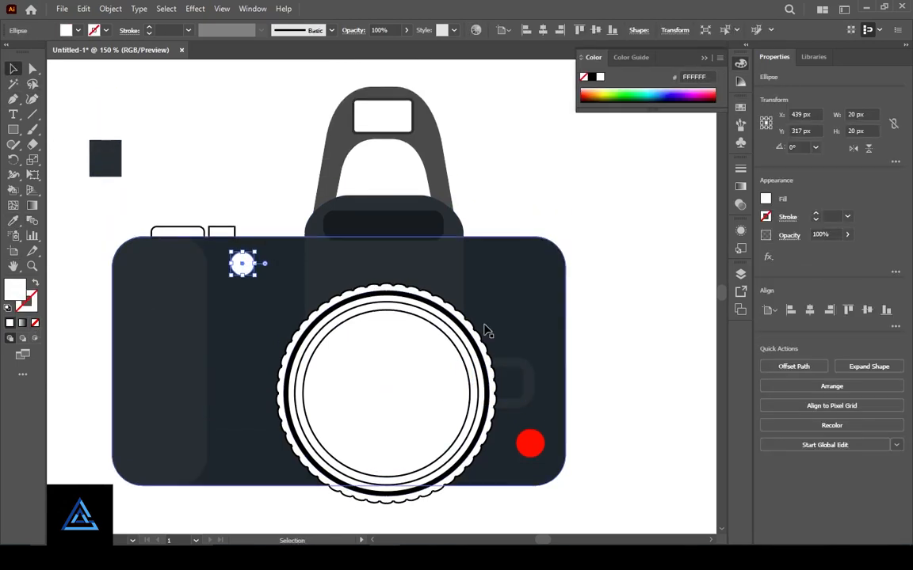
{"action": "scroll", "coordinate": [486, 331], "scroll_direction": "down", "scroll_amount": 1}
{"action": "left_click", "coordinate": [13, 222]}
{"action": "left_click", "coordinate": [373, 164]}
{"action": "left_click", "coordinate": [13, 69]}
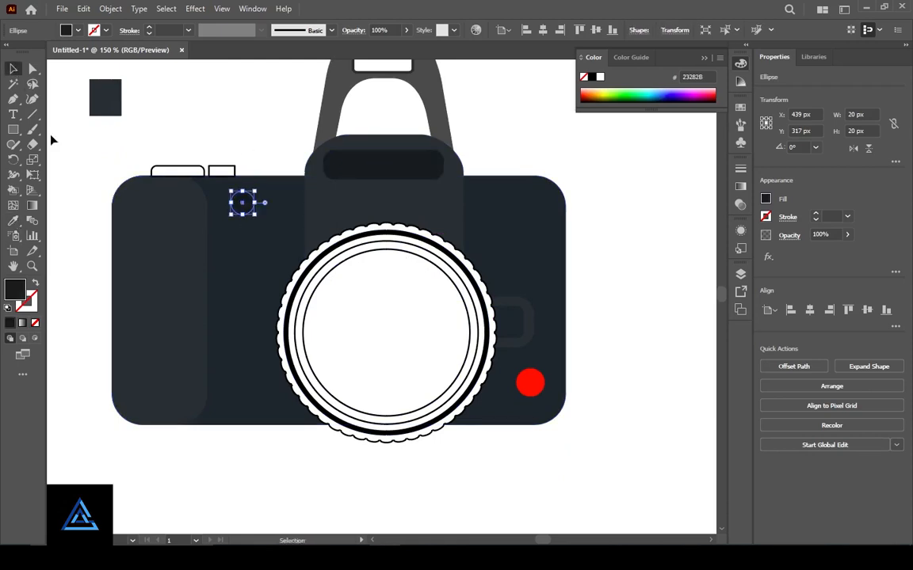
{"action": "left_click", "coordinate": [64, 151]}
- Fill the rounded bar on the top block with the dark blue-grey #282F33 using the Eyedropper
{"action": "scroll", "coordinate": [650, 285], "scroll_direction": "up", "scroll_amount": 1}
{"action": "left_click", "coordinate": [396, 228]}
{"action": "left_click", "coordinate": [14, 222]}
{"action": "left_click", "coordinate": [177, 265]}
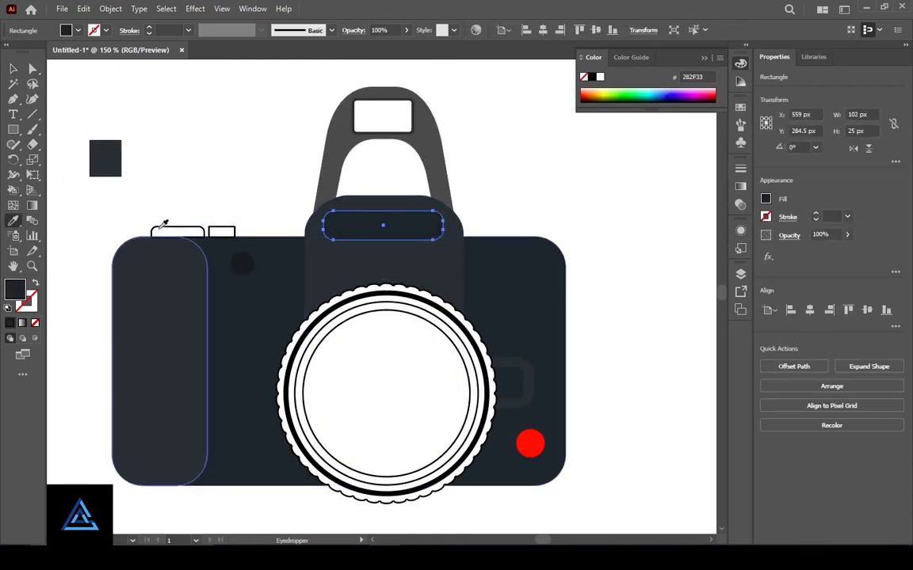
{"action": "left_click", "coordinate": [14, 69]}
{"action": "left_click", "coordinate": [71, 85]}
{"action": "scroll", "coordinate": [661, 331], "scroll_direction": "down", "scroll_amount": 1}
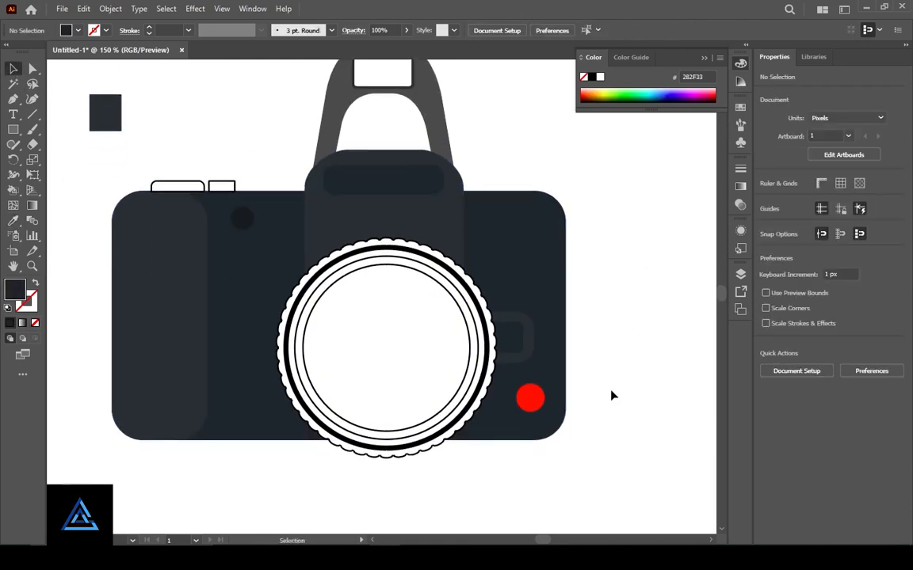
- Try the darker fill #24292B on the outer rounded rectangle beside the lens
{"action": "left_click", "coordinate": [530, 346]}
{"action": "double_click", "coordinate": [15, 290]}
{"action": "left_click", "coordinate": [316, 326]}
{"action": "left_click", "coordinate": [602, 199]}
{"action": "left_click", "coordinate": [620, 203]}
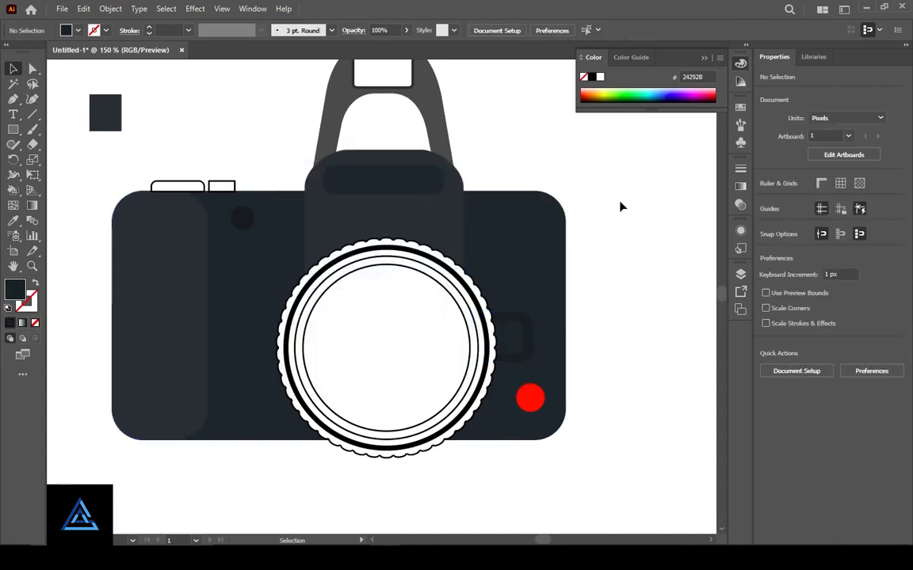
- Try the fill #222A2D on the inner rounded rectangle beside the lens
{"action": "left_click", "coordinate": [507, 336]}
{"action": "double_click", "coordinate": [15, 290]}
{"action": "left_click", "coordinate": [346, 321]}
{"action": "left_click", "coordinate": [589, 198]}
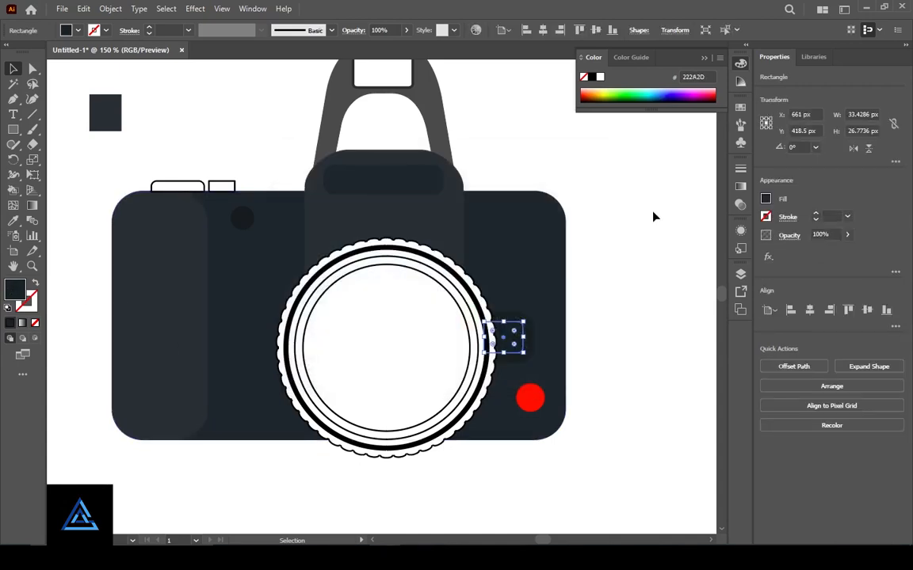
- Match the inner rectangle beside the lens to the small circle's fill and the outer one to the grip's #303538
{"action": "left_click", "coordinate": [13, 220]}
{"action": "left_click", "coordinate": [252, 211]}
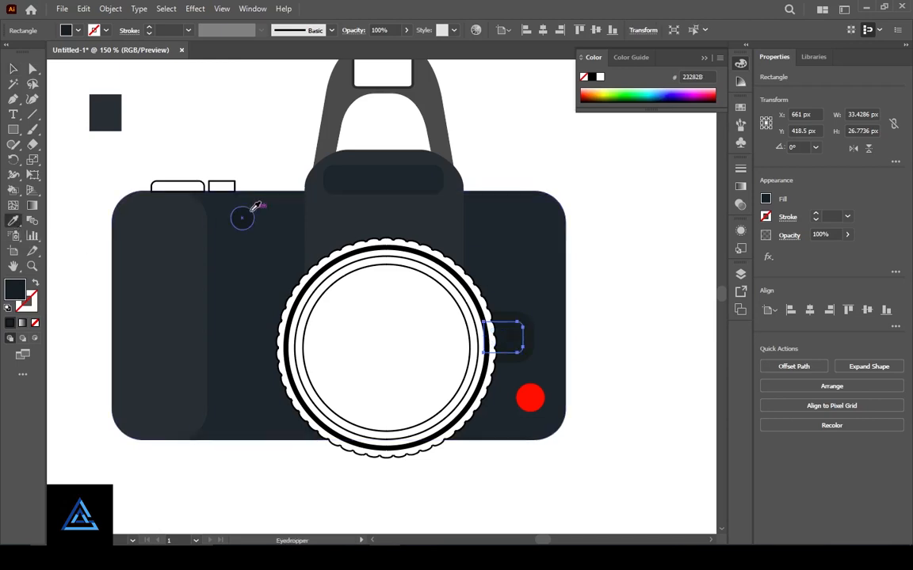
{"action": "left_click", "coordinate": [225, 117], "text": "ctrl"}
{"action": "left_click", "coordinate": [516, 336], "text": "ctrl"}
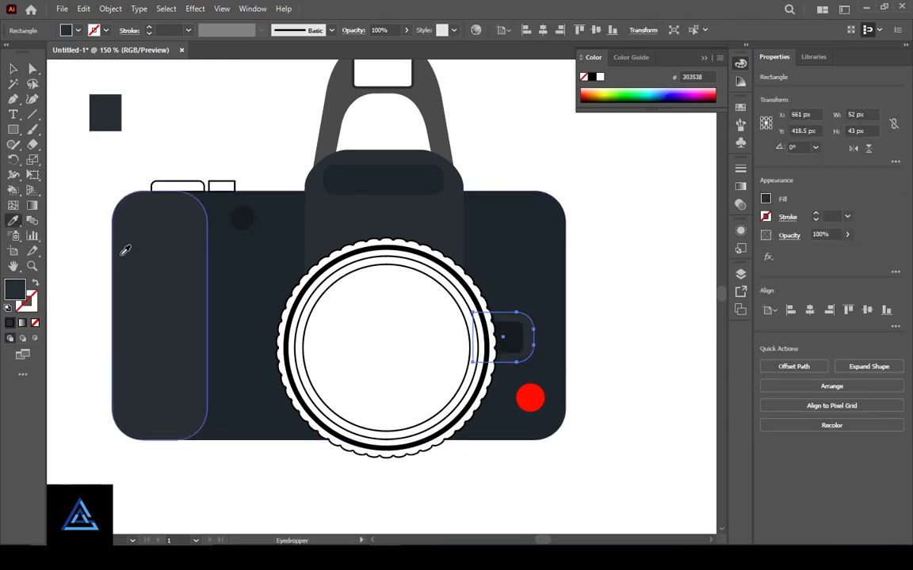
{"action": "left_click", "coordinate": [467, 175]}
- Try solid dark blue-grey fills, including #202628, on the arched flash frame above the top block
{"action": "scroll", "coordinate": [467, 175], "scroll_direction": "up", "scroll_amount": 1}
{"action": "left_click", "coordinate": [442, 168]}
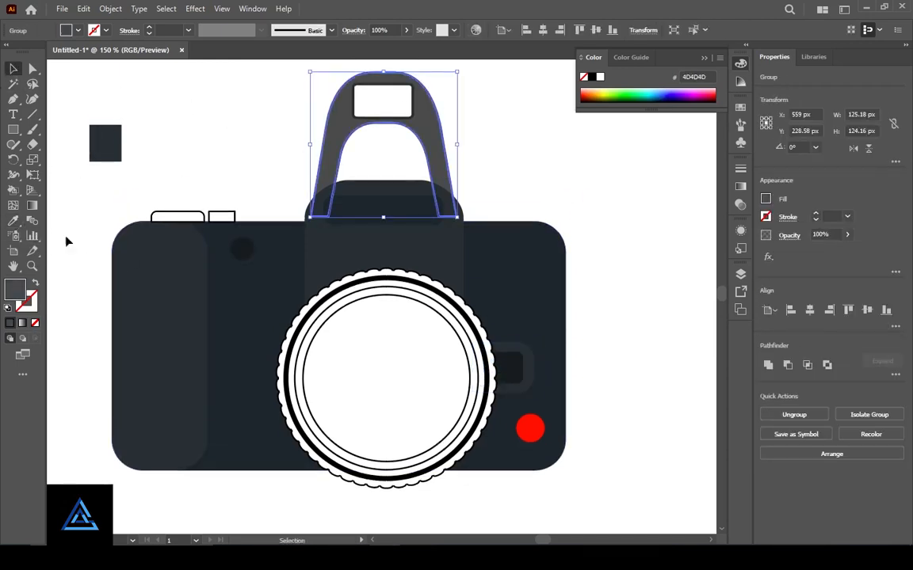
{"action": "left_click", "coordinate": [14, 221]}
{"action": "left_click", "coordinate": [176, 256]}
{"action": "double_click", "coordinate": [16, 285]}
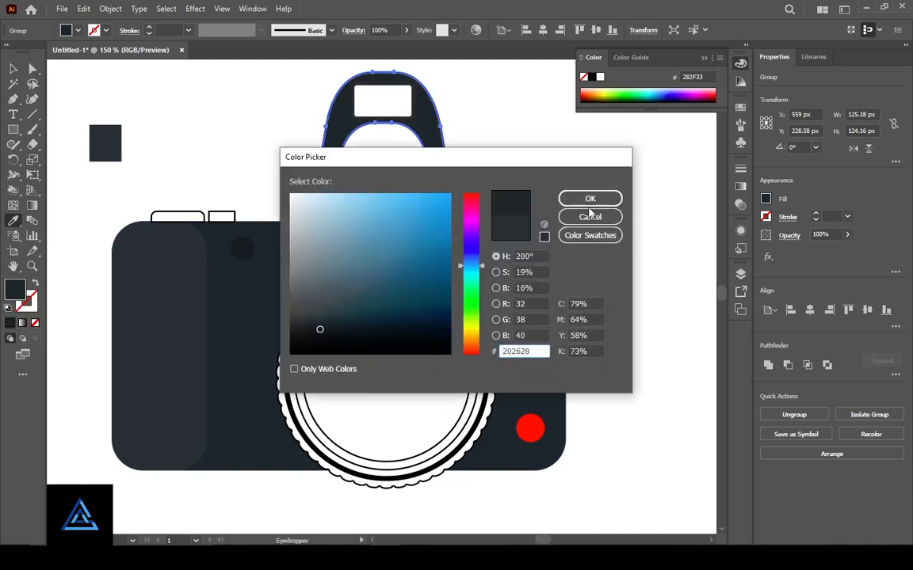
{"action": "left_click", "coordinate": [590, 199]}
{"action": "key", "text": "v"}
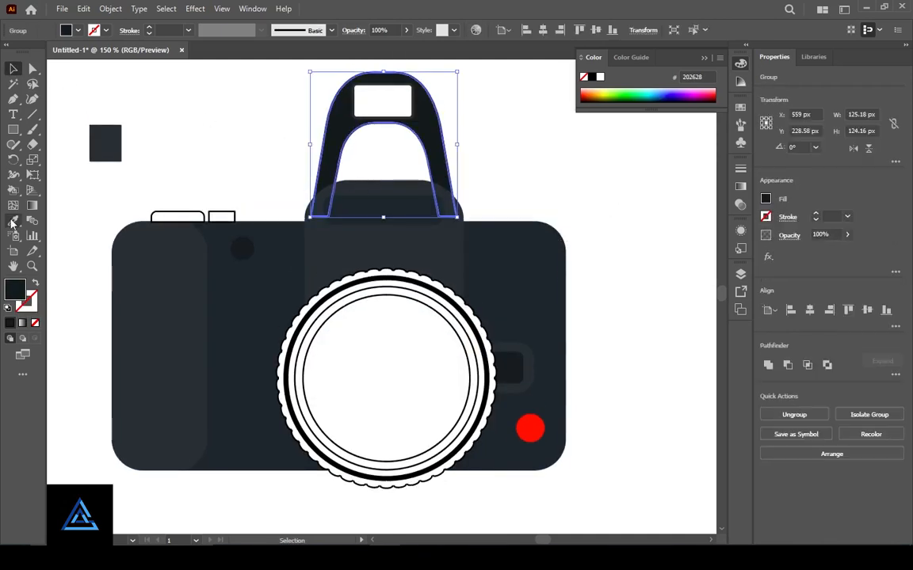
{"action": "left_click", "coordinate": [552, 122]}
{"action": "scroll", "coordinate": [475, 158], "scroll_direction": "up", "scroll_amount": 2}
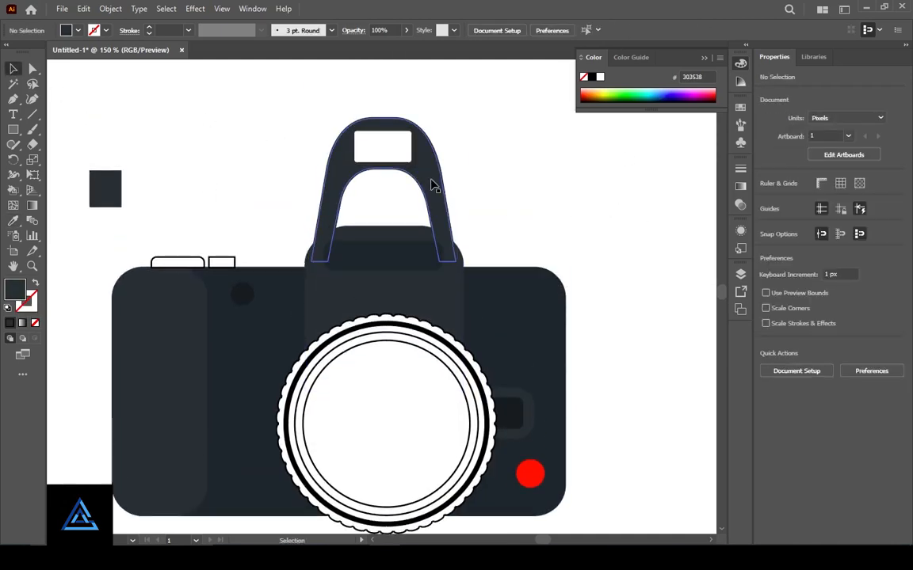
- Give the arched flash frame a vertical linear gradient with dark stops sampled from the top block and the camera body
{"action": "left_click", "coordinate": [432, 185]}
{"action": "left_click", "coordinate": [741, 187]}
{"action": "left_click", "coordinate": [595, 260]}
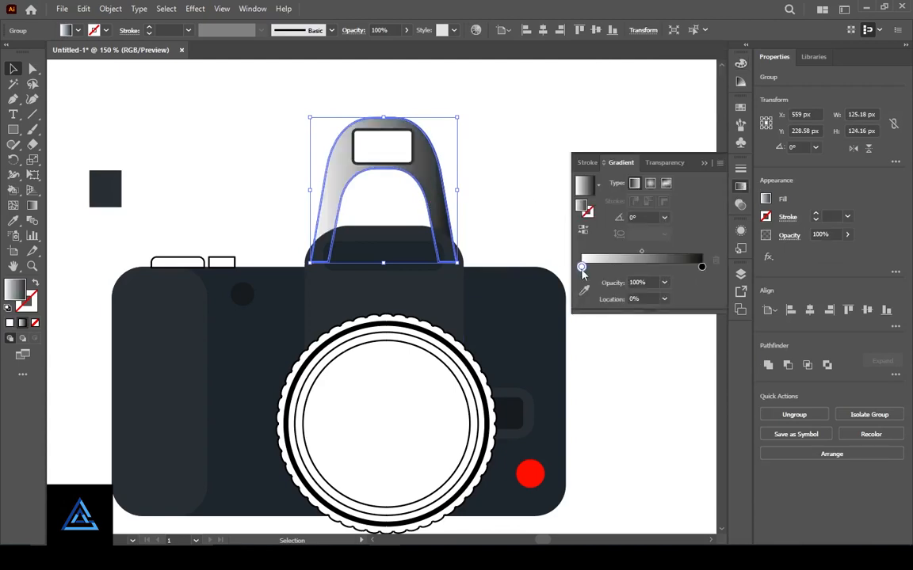
{"action": "left_click", "coordinate": [584, 291]}
{"action": "left_click", "coordinate": [436, 290]}
{"action": "left_click", "coordinate": [584, 291]}
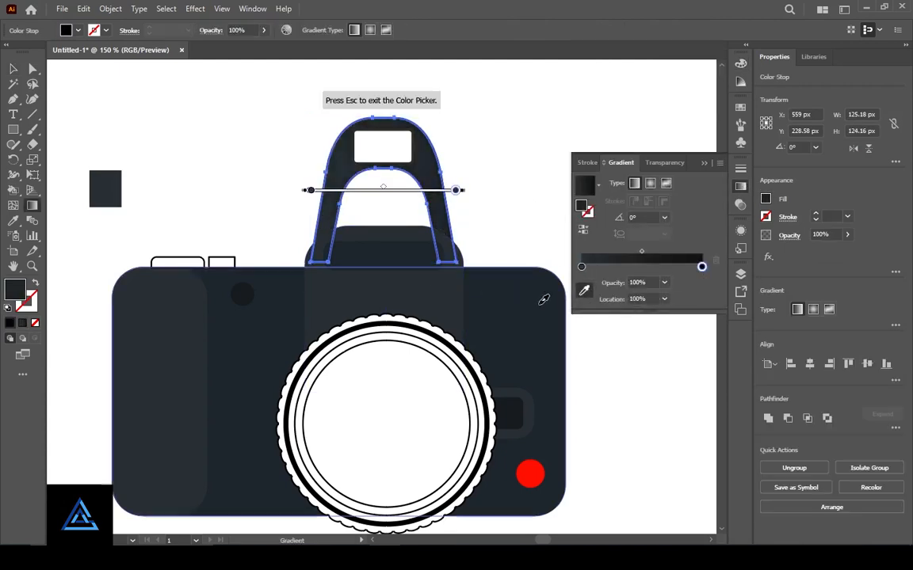
{"action": "key", "text": "Escape"}
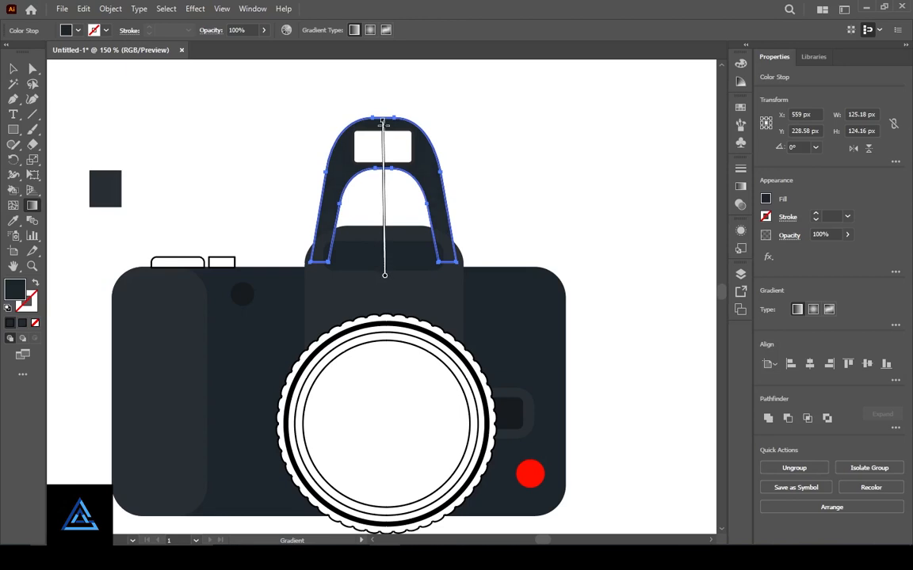
{"action": "left_click", "coordinate": [13, 69]}
{"action": "left_click", "coordinate": [639, 252]}
- Set the outline colour of the white flash window in the arched frame to #272A2B
{"action": "scroll", "coordinate": [638, 253], "scroll_direction": "up", "scroll_amount": 1}
{"action": "scroll", "coordinate": [639, 253], "scroll_direction": "down", "scroll_amount": 2}
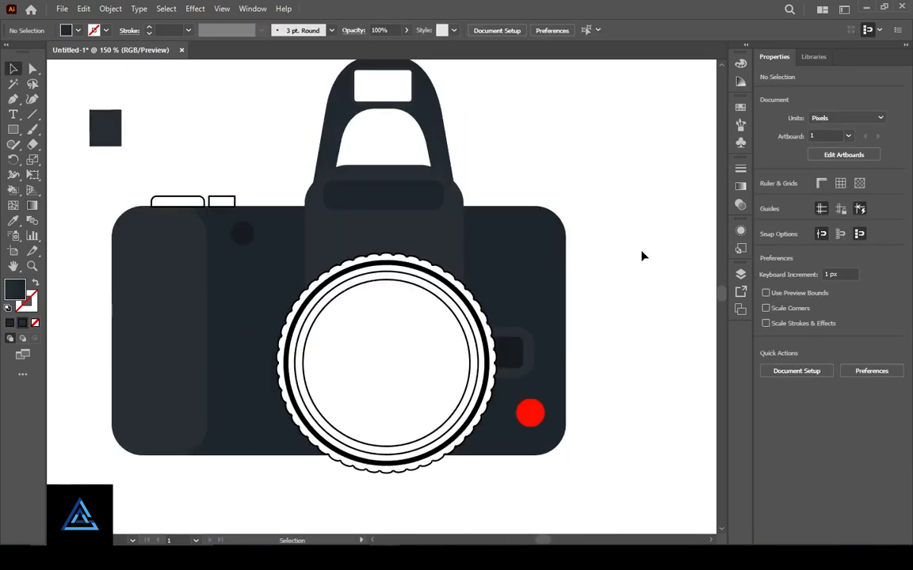
{"action": "scroll", "coordinate": [639, 253], "scroll_direction": "up", "scroll_amount": 1}
{"action": "key", "text": "ctrl+plus"}
{"action": "key", "text": "ctrl+plus"}
{"action": "scroll", "coordinate": [632, 255], "scroll_direction": "up", "scroll_amount": 3}
{"action": "left_click", "coordinate": [507, 190]}
{"action": "double_click", "coordinate": [26, 301]}
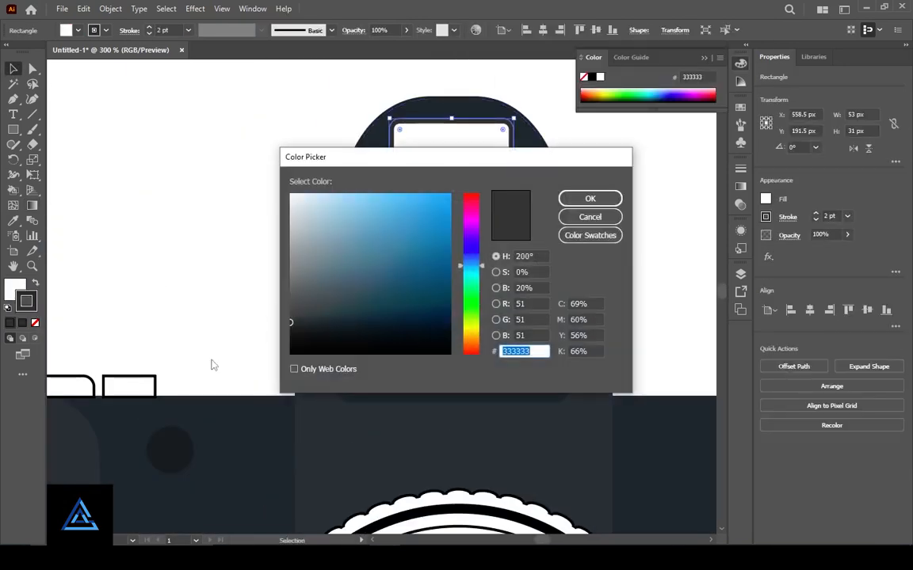
{"action": "left_click", "coordinate": [306, 326]}
{"action": "key", "text": "Return"}
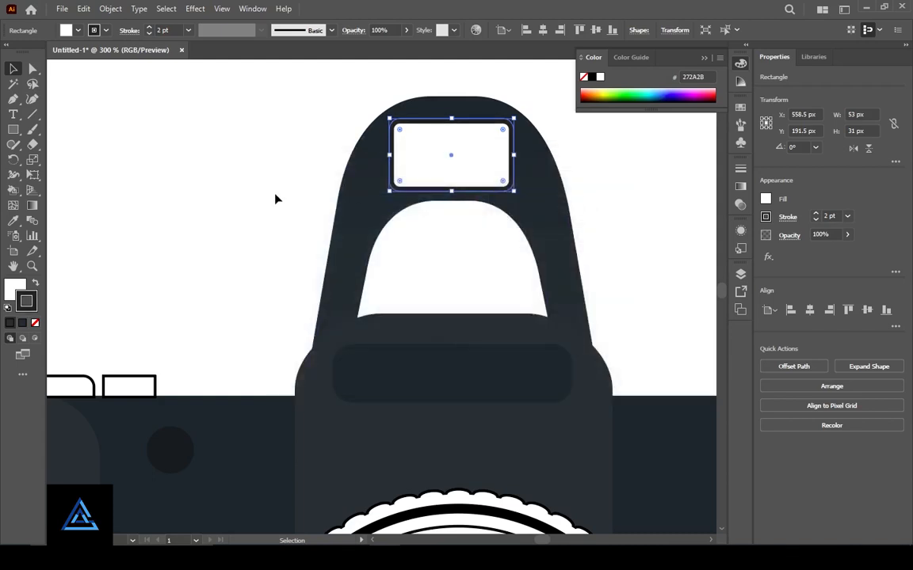
{"action": "left_click", "coordinate": [276, 199]}
- Remove the outlines of the two buttons on top of the camera, and fill them with the body's #282F33
{"action": "left_click", "coordinate": [178, 454]}
{"action": "left_click", "coordinate": [258, 317]}
{"action": "left_click_drag", "start_coordinate": [454, 452], "coordinate": [363, 145]}
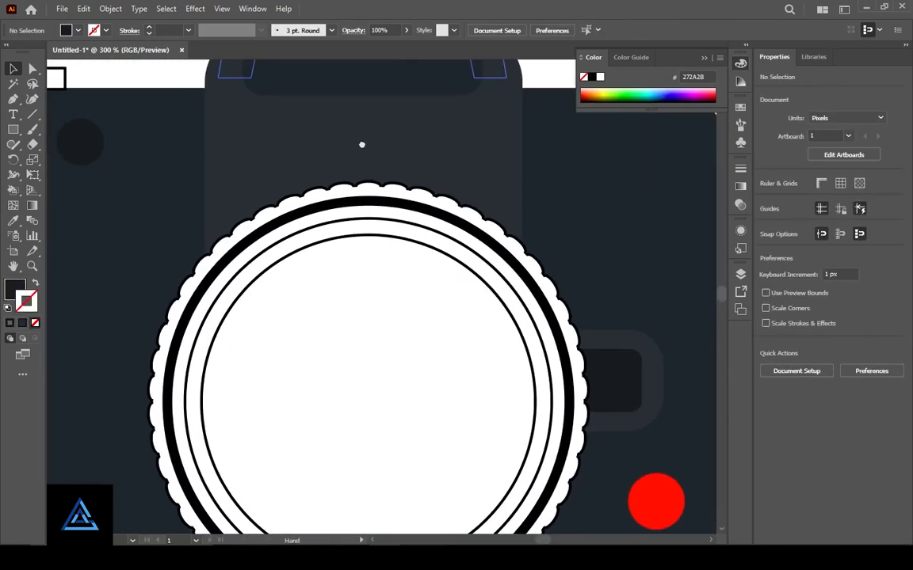
{"action": "left_click_drag", "start_coordinate": [130, 230], "coordinate": [353, 339]}
{"action": "left_click", "coordinate": [257, 188]}
{"action": "left_click", "coordinate": [199, 189], "text": "shift"}
{"action": "left_click", "coordinate": [35, 323]}
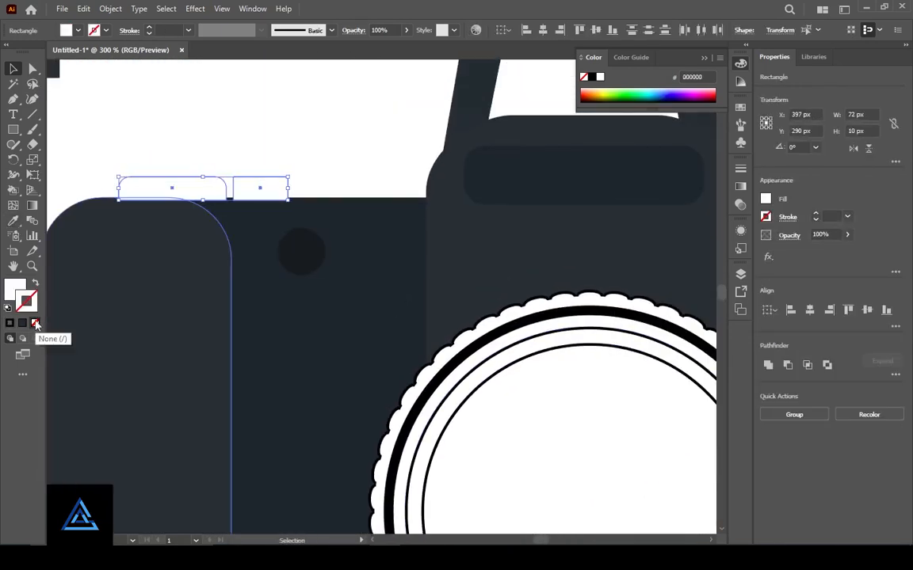
{"action": "left_click", "coordinate": [13, 221]}
{"action": "left_click", "coordinate": [275, 282]}
{"action": "left_click", "coordinate": [14, 70]}
{"action": "left_click", "coordinate": [216, 130]}
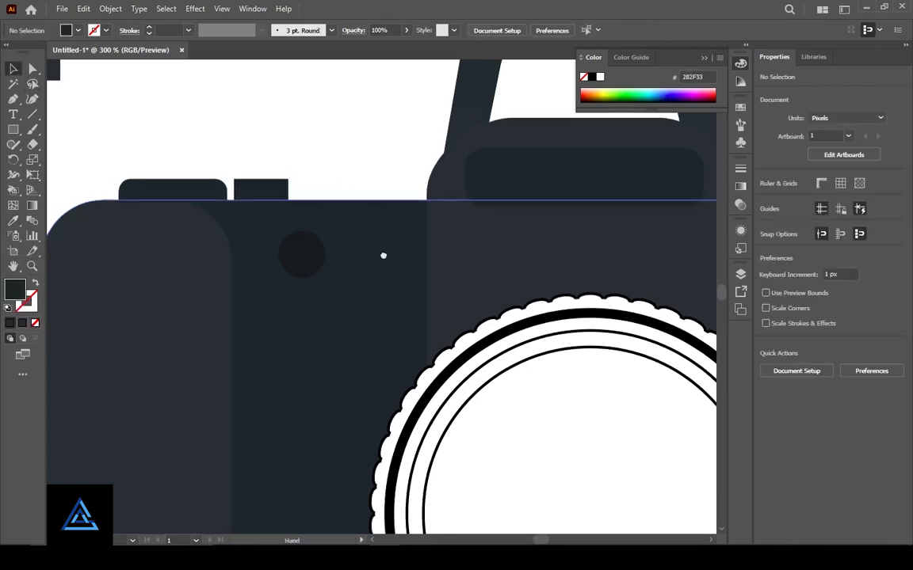
- Fill the scalloped outer lens ring with #23282B and remove its outline by sampling the dark rectangle beside the lens
{"action": "left_click_drag", "start_coordinate": [689, 212], "coordinate": [491, 336]}
{"action": "key", "text": "ctrl+minus"}
{"action": "key", "text": "ctrl+minus"}
{"action": "key", "text": "ctrl+minus"}
{"action": "left_click_drag", "start_coordinate": [434, 412], "coordinate": [393, 314]}
{"action": "key", "text": "ctrl+plus"}
{"action": "key", "text": "ctrl+plus"}
{"action": "left_click", "coordinate": [483, 265]}
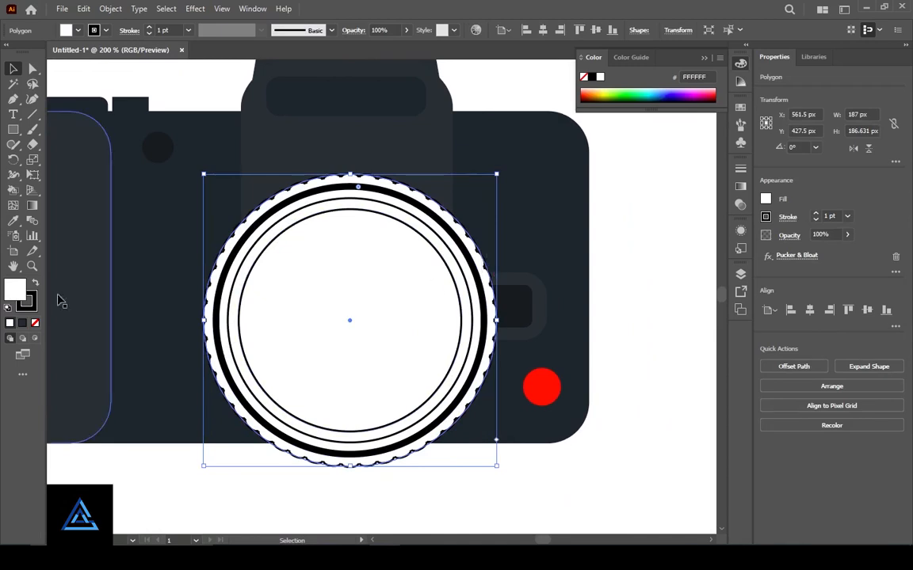
{"action": "key", "text": "i"}
{"action": "left_click", "coordinate": [519, 305]}
{"action": "key", "text": "v"}
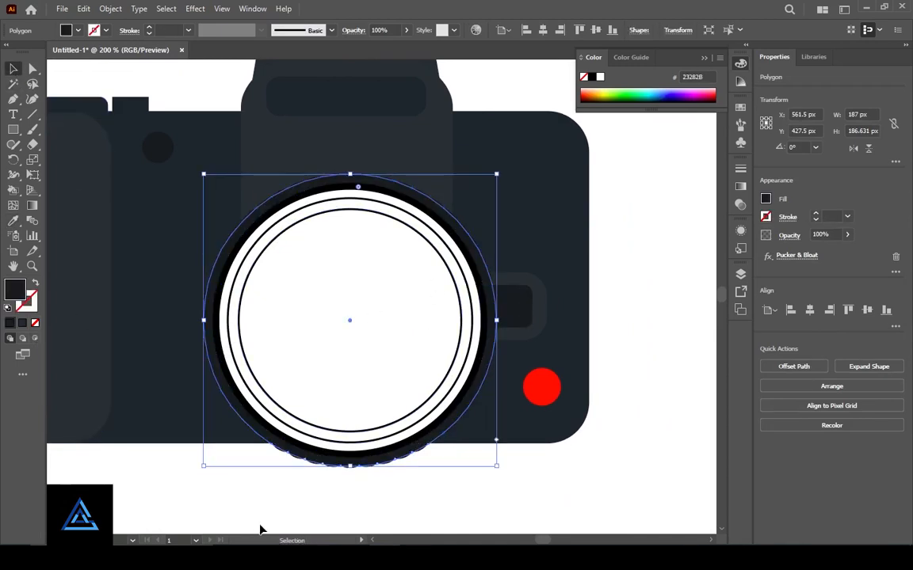
- Remove the fill of the 175 px lens circle with the 4 pt outline and expand its stroke into a shape
{"action": "left_click", "coordinate": [316, 416]}
{"action": "left_click", "coordinate": [110, 9]}
{"action": "left_click", "coordinate": [35, 323]}
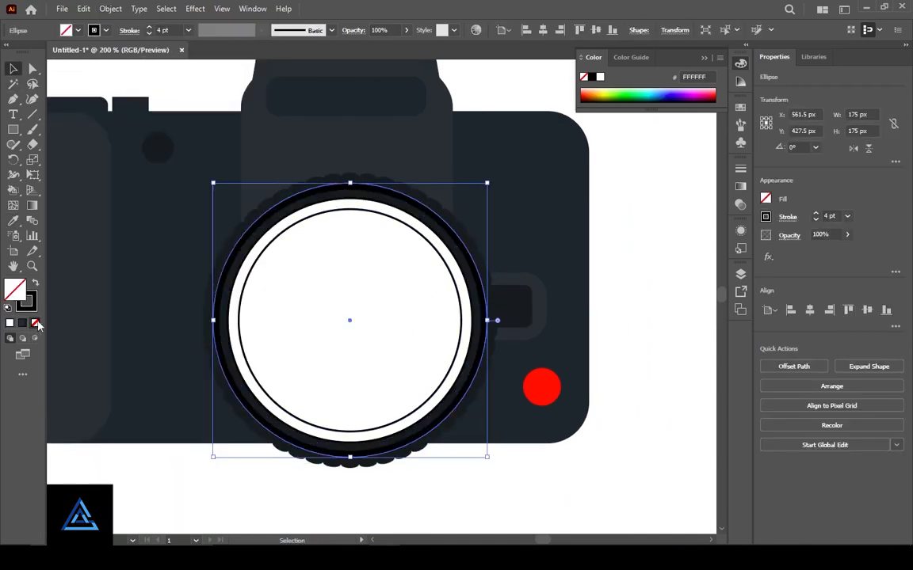
{"action": "left_click", "coordinate": [111, 9]}
{"action": "left_click", "coordinate": [119, 156]}
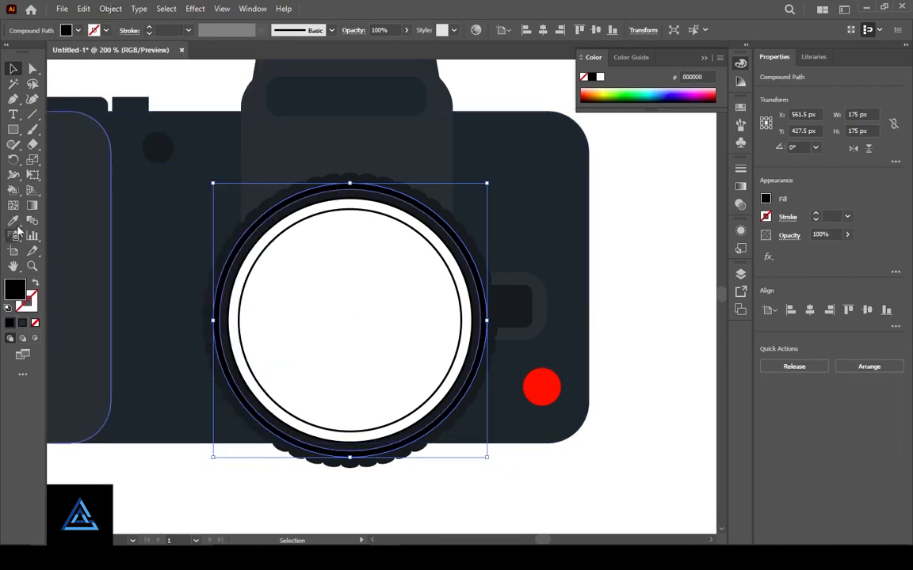
- Fill the expanded 175 px lens ring with the darker #1A1F21
{"action": "left_click", "coordinate": [14, 221]}
{"action": "left_click", "coordinate": [161, 143]}
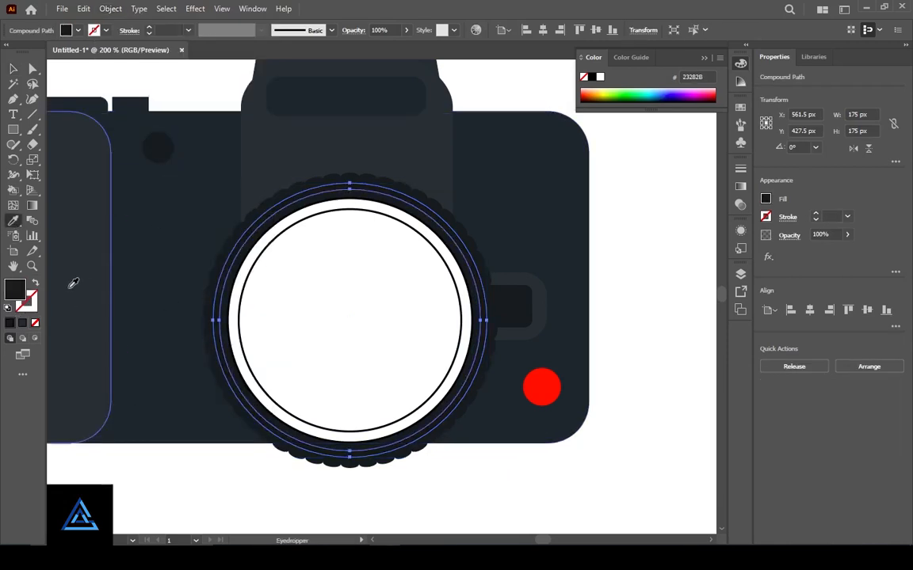
{"action": "double_click", "coordinate": [22, 290]}
{"action": "left_click", "coordinate": [324, 333]}
{"action": "left_click", "coordinate": [607, 200]}
{"action": "left_click", "coordinate": [12, 69]}
{"action": "left_click", "coordinate": [527, 468]}
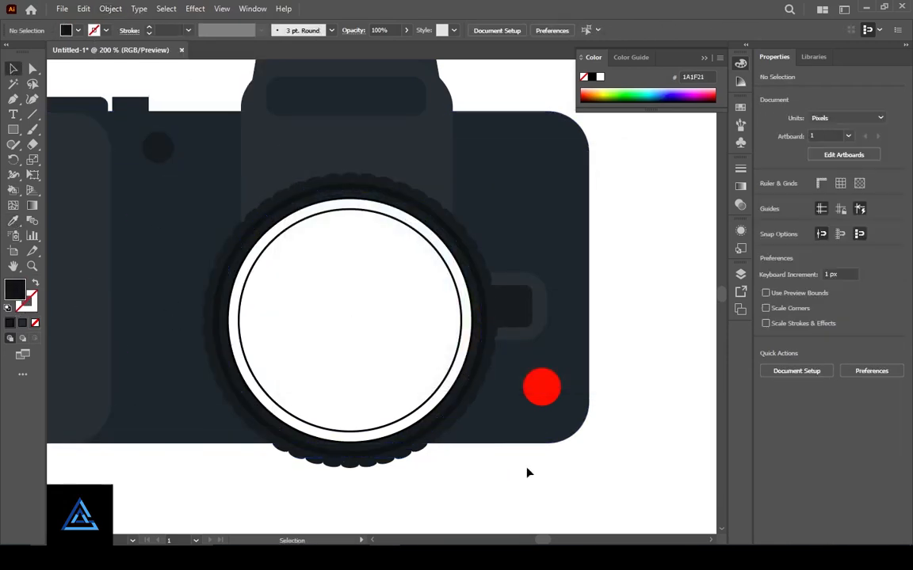
- Fill the 157 px lens circle with #303538 sampled from the top block, leaving it without an outline
{"action": "scroll", "coordinate": [497, 396], "scroll_direction": "left", "scroll_amount": 2}
{"action": "left_click", "coordinate": [489, 295]}
{"action": "left_click", "coordinate": [13, 221]}
{"action": "left_click", "coordinate": [279, 196]}
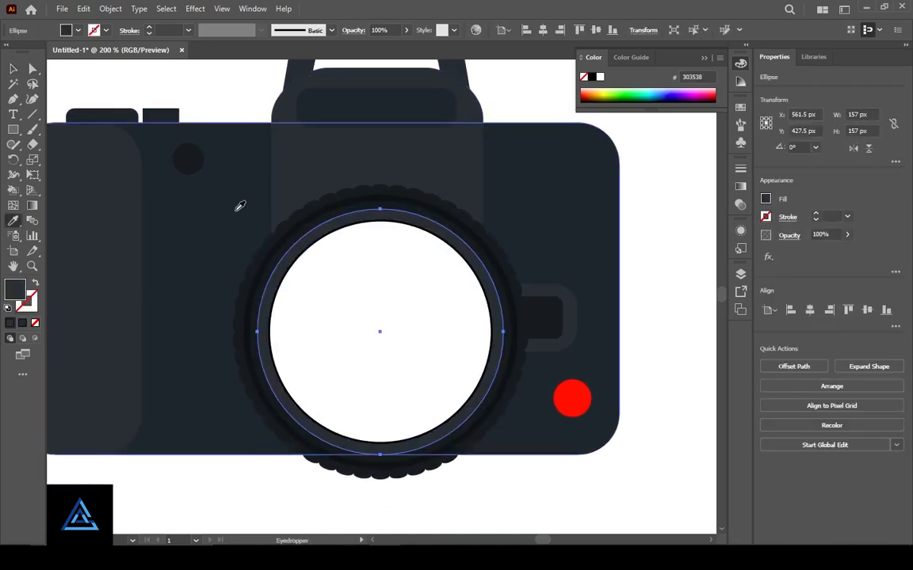
{"action": "left_click", "coordinate": [13, 69]}
{"action": "left_click", "coordinate": [62, 79]}
- Remove the outline of the innermost 143 px lens circle and fill it with light blue #C7E8F9
{"action": "left_click", "coordinate": [428, 363]}
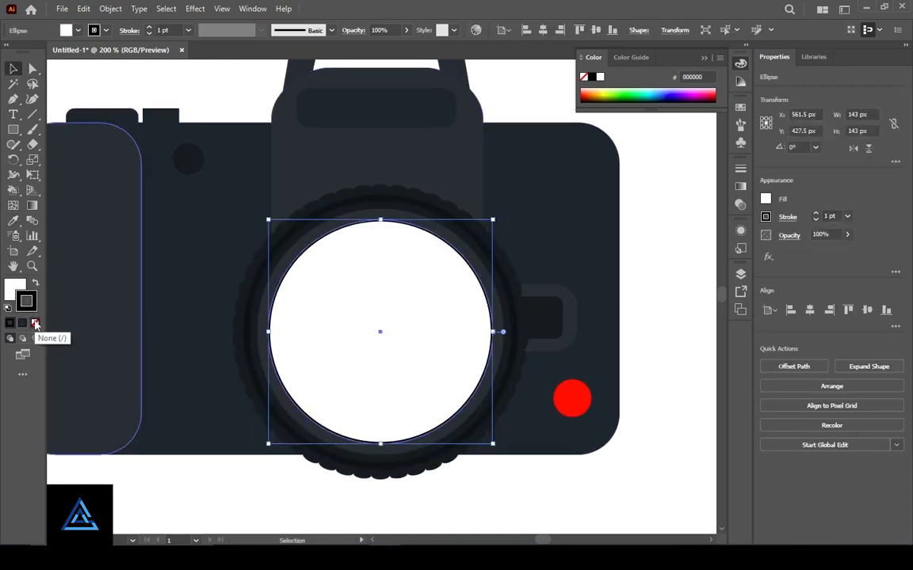
{"action": "left_click", "coordinate": [35, 323]}
{"action": "key", "text": "ctrl+shift+a"}
{"action": "double_click", "coordinate": [17, 292]}
{"action": "left_click", "coordinate": [338, 197]}
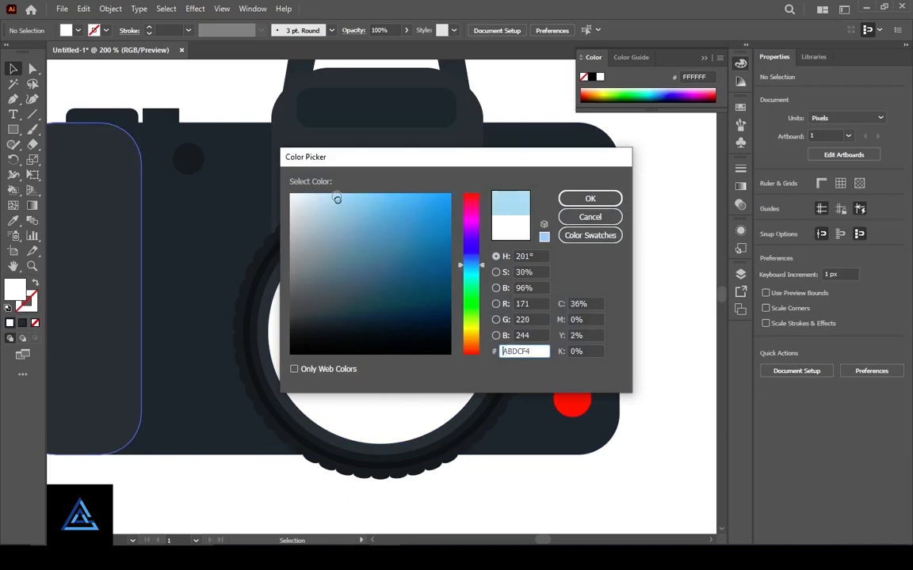
{"action": "left_click", "coordinate": [588, 197]}
{"action": "left_click", "coordinate": [402, 319]}
{"action": "double_click", "coordinate": [15, 290]}
{"action": "left_click", "coordinate": [321, 197]}
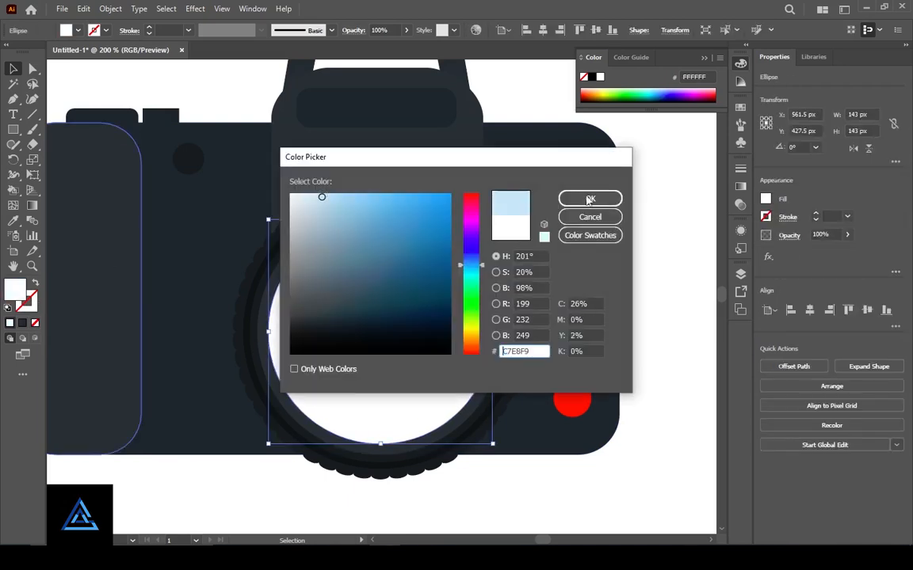
{"action": "left_click", "coordinate": [590, 199]}
{"action": "left_click", "coordinate": [678, 236]}
- Fill the small round button on the camera's front with the lighter grey #4A575E
{"action": "mouse_move", "coordinate": [482, 273]}
{"action": "left_mouse_down"}
{"action": "mouse_move", "coordinate": [499, 377]}
{"action": "mouse_move", "coordinate": [499, 277]}
{"action": "left_mouse_up"}
{"action": "left_click_drag", "start_coordinate": [457, 352], "coordinate": [492, 428]}
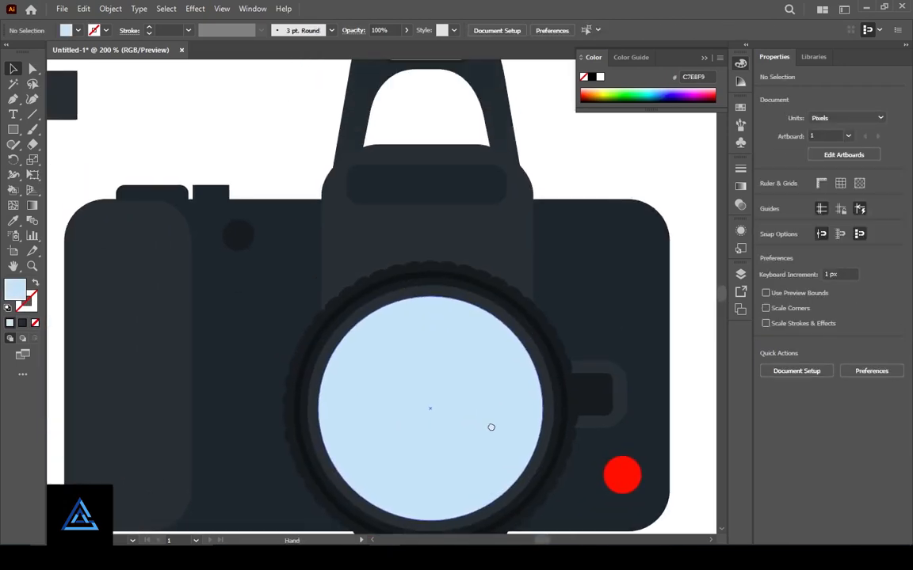
{"action": "left_click_drag", "start_coordinate": [594, 209], "coordinate": [634, 236]}
{"action": "left_click_drag", "start_coordinate": [642, 183], "coordinate": [627, 189]}
{"action": "left_click", "coordinate": [271, 275]}
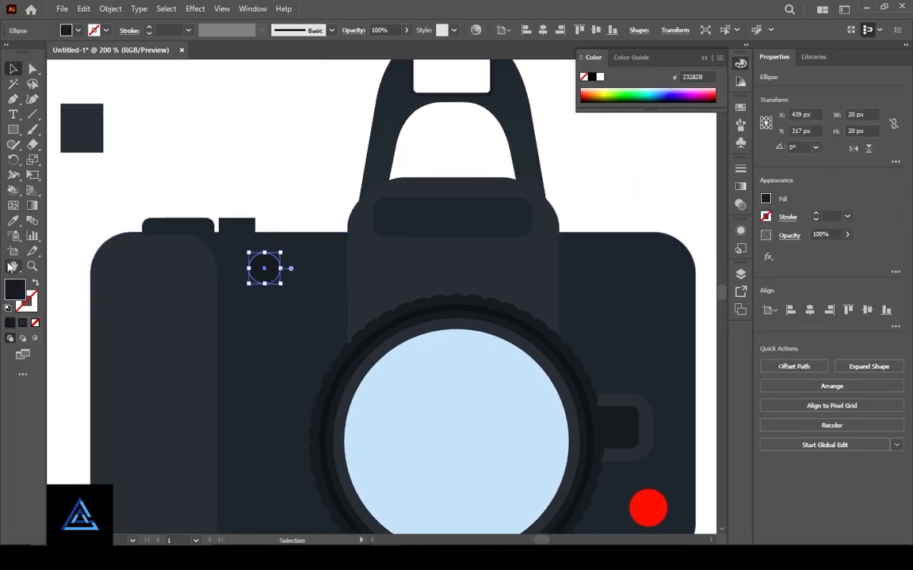
{"action": "double_click", "coordinate": [15, 290]}
{"action": "left_click", "coordinate": [590, 199]}
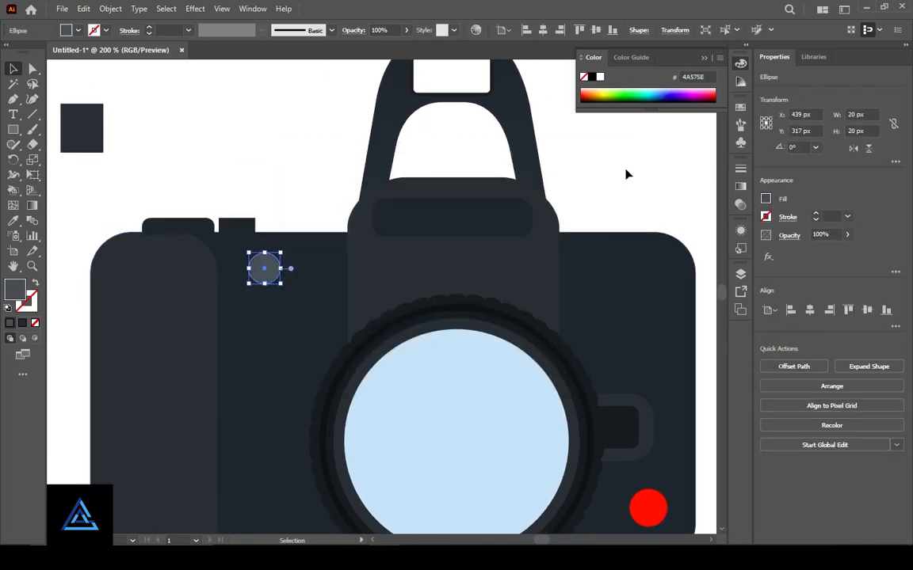
{"action": "left_click", "coordinate": [627, 176]}
- Fill the inner rounded rectangle beside the lens with #4A575E sampled from the round front button
{"action": "left_click_drag", "start_coordinate": [649, 315], "coordinate": [634, 257]}
{"action": "left_click", "coordinate": [612, 377]}
{"action": "key", "text": "i"}
{"action": "left_click", "coordinate": [259, 212]}
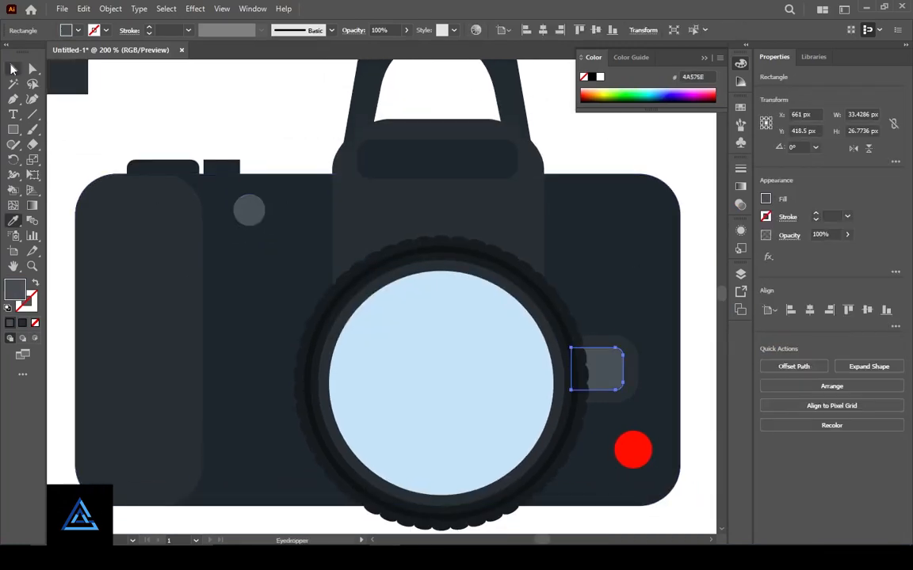
{"action": "left_click", "coordinate": [13, 69]}
{"action": "left_click", "coordinate": [245, 119]}
- Try #1A1F21 from the lens ring as the fill of the outer rounded rectangle beside the lens
{"action": "left_click", "coordinate": [631, 385]}
{"action": "left_click", "coordinate": [13, 221]}
{"action": "left_click", "coordinate": [520, 305]}
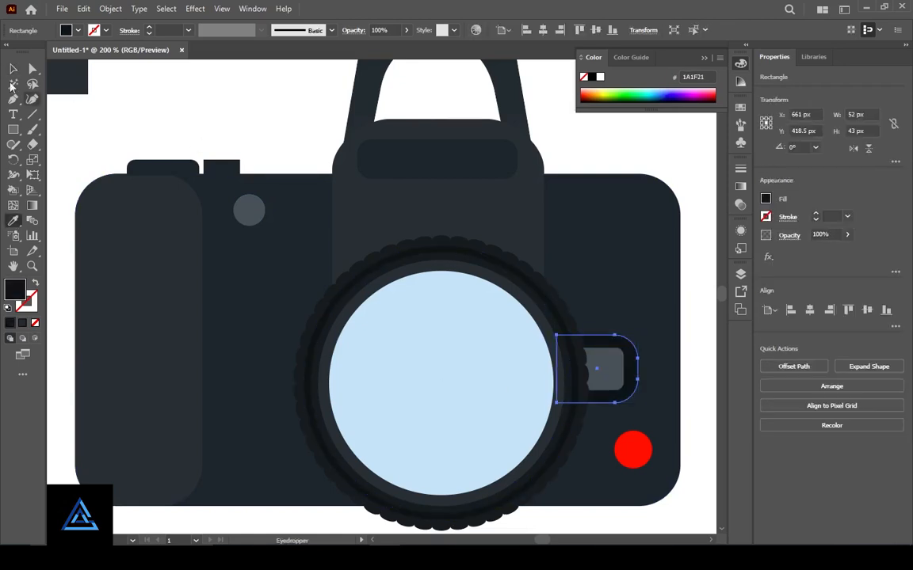
{"action": "left_click", "coordinate": [13, 69]}
{"action": "left_click", "coordinate": [263, 108]}
{"action": "scroll", "coordinate": [695, 356], "scroll_direction": "down", "scroll_amount": 1}
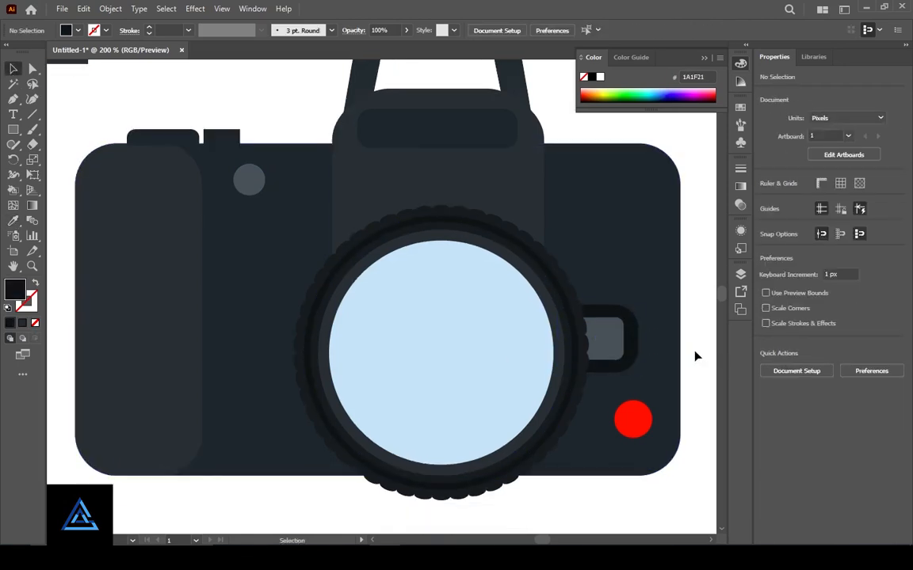
- Fill the outer rounded rectangle beside the lens with #23282B
{"action": "left_click", "coordinate": [631, 345]}
{"action": "left_click", "coordinate": [13, 221]}
{"action": "left_click", "coordinate": [13, 69]}
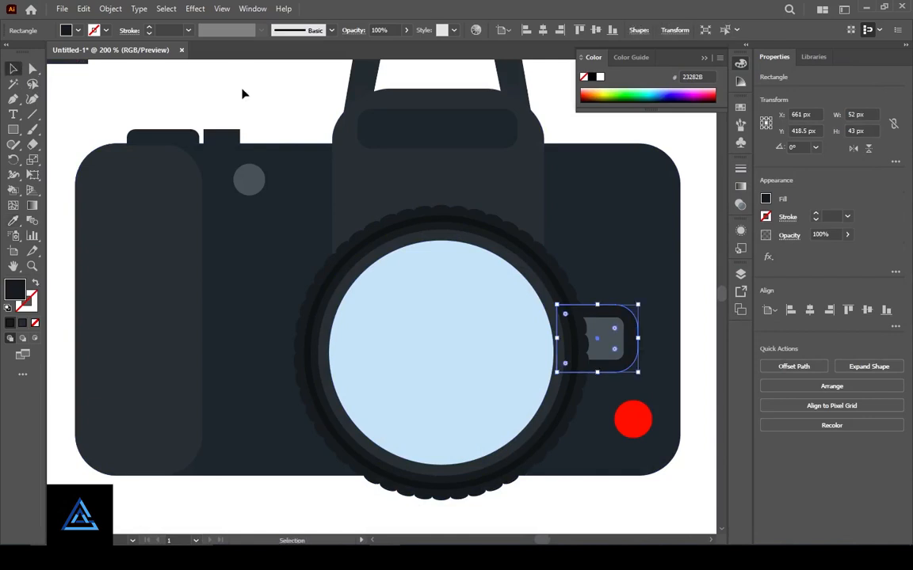
{"action": "left_click", "coordinate": [242, 93]}
- Duplicate the camera grip in place and delete the copy's four left-hand anchor points, keeping only its curved right edge
{"action": "left_click_drag", "start_coordinate": [605, 481], "coordinate": [600, 444]}
{"action": "left_click_drag", "start_coordinate": [487, 314], "coordinate": [526, 328]}
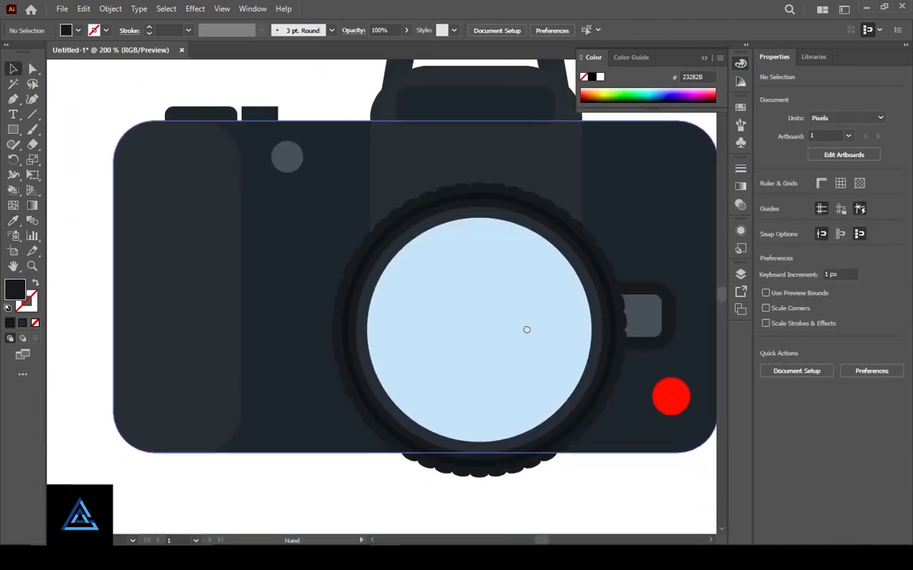
{"action": "left_click", "coordinate": [244, 249]}
{"action": "left_click", "coordinate": [243, 249]}
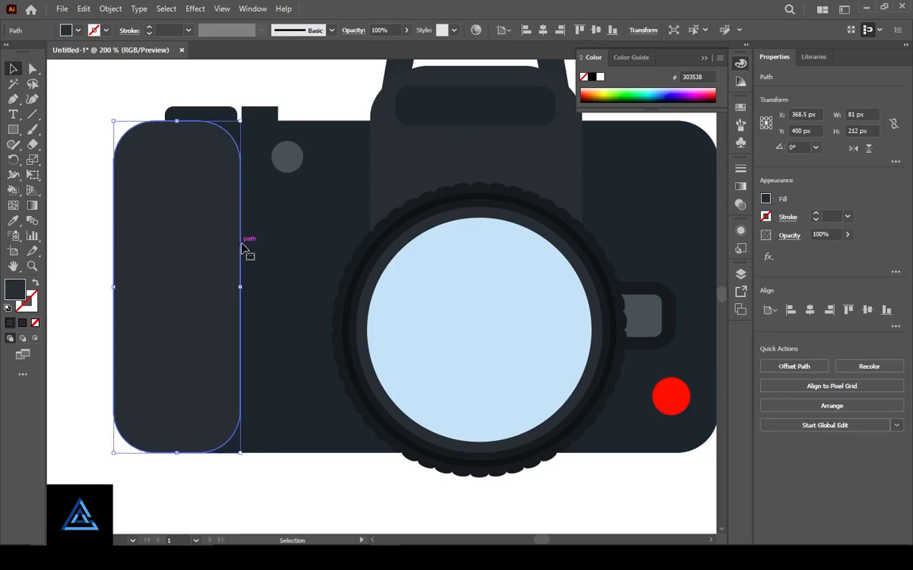
{"action": "left_click", "coordinate": [32, 71]}
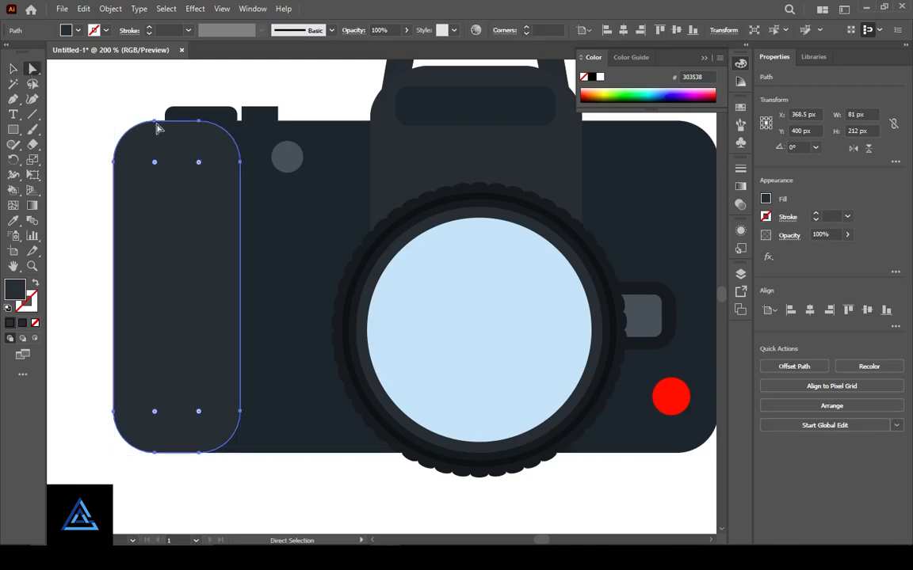
{"action": "left_click", "coordinate": [156, 125]}
{"action": "left_click", "coordinate": [115, 164]}
{"action": "key", "text": "Delete"}
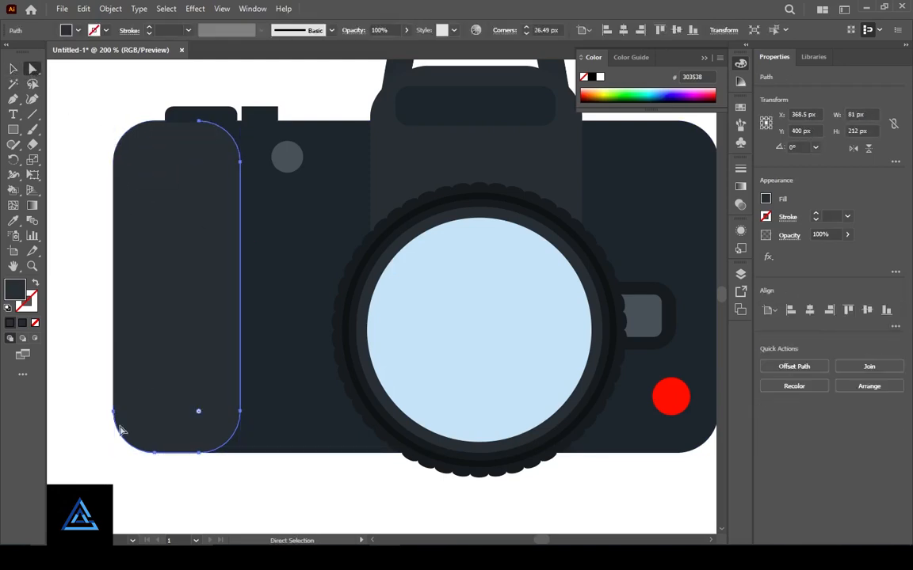
{"action": "left_click", "coordinate": [115, 414]}
{"action": "key", "text": "Delete"}
{"action": "left_click", "coordinate": [155, 454]}
{"action": "key", "text": "Delete"}
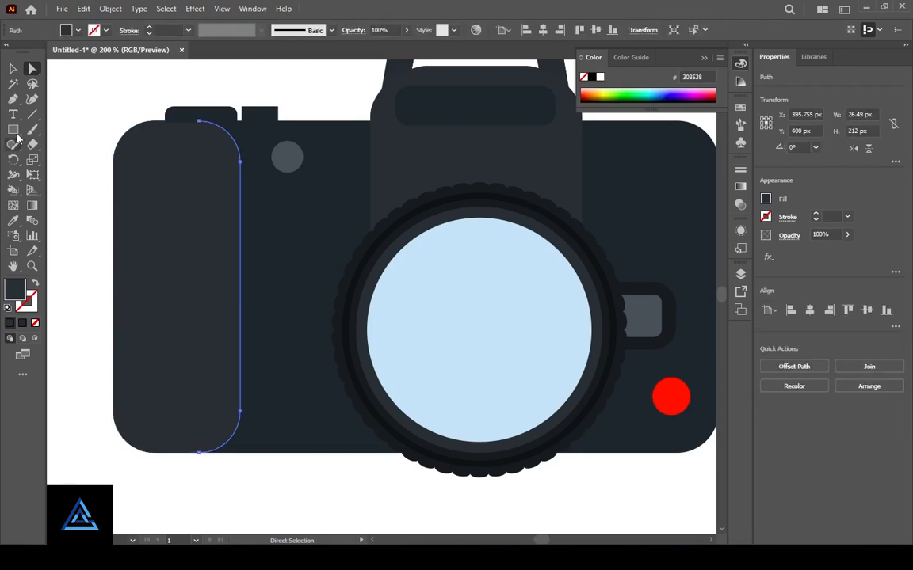
- Move the curved edge piece 29 px to the left across the grip
{"action": "left_click", "coordinate": [12, 70]}
{"action": "key", "text": "shift+Left"}
{"action": "key", "text": "shift+Left"}
{"action": "key", "text": "shift+Left"}
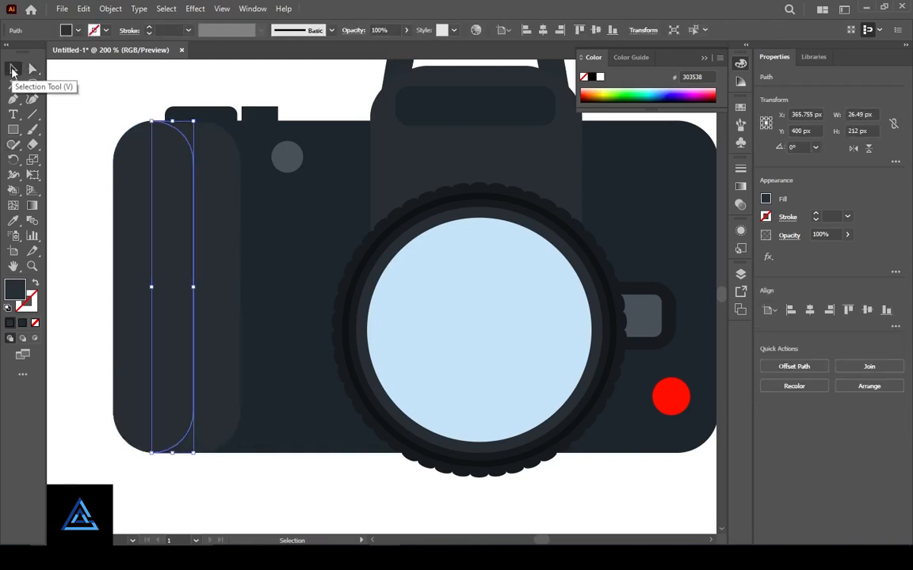
{"action": "key", "text": "shift+Right"}
{"action": "key", "text": "Right"}
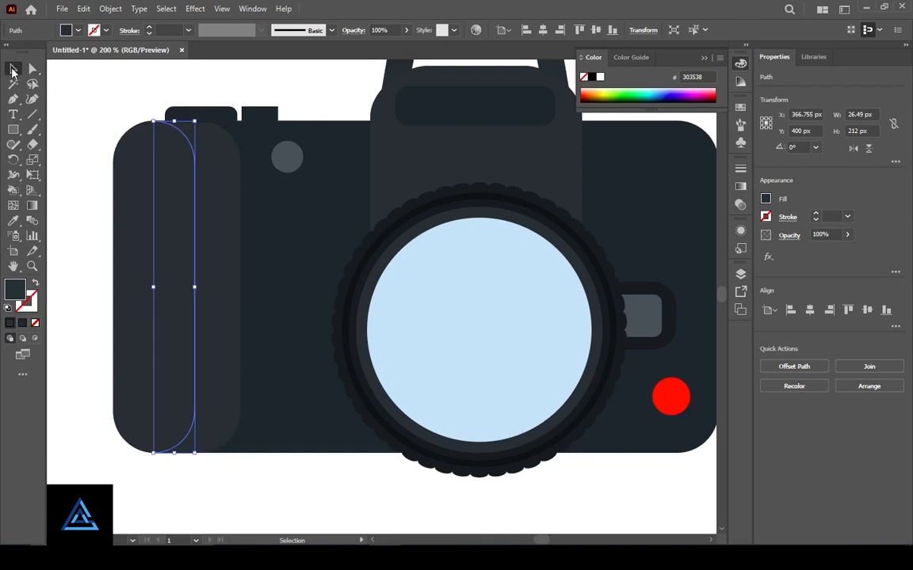
- Divide the grip along the curved edge piece with the Pathfinder Divide operation
{"action": "left_click", "coordinate": [215, 267], "text": "shift"}
{"action": "key", "text": "ctrl+plus"}
{"action": "left_click_drag", "start_coordinate": [416, 340], "coordinate": [297, 361]}
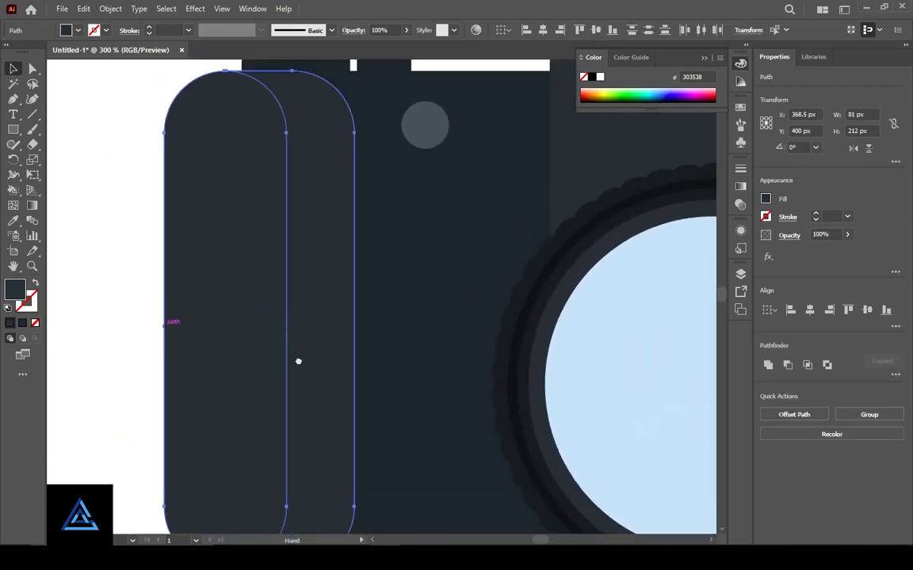
{"action": "left_click", "coordinate": [895, 375]}
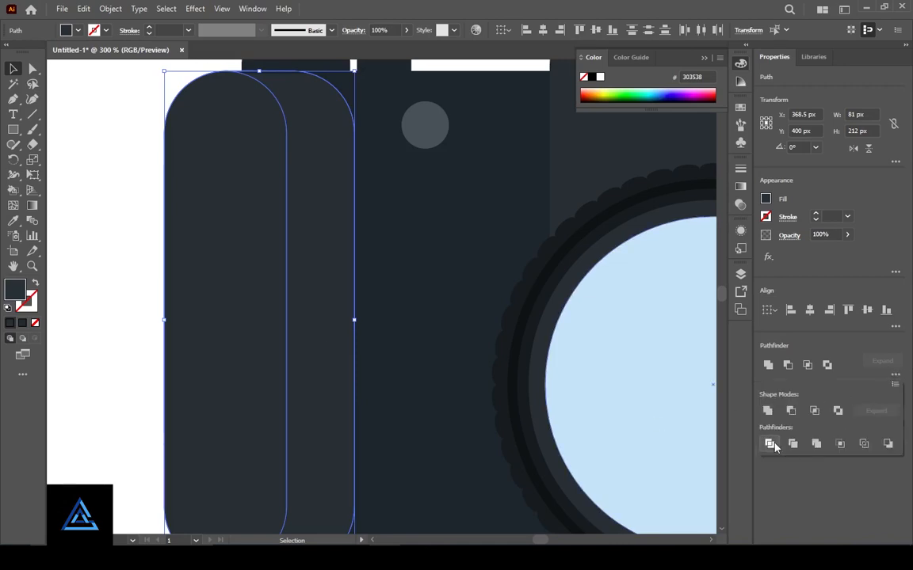
{"action": "left_click", "coordinate": [769, 444]}
{"action": "left_click", "coordinate": [82, 249]}
- Inside the divided grip group, fill the right-hand strip with #272B2D
{"action": "left_click", "coordinate": [321, 297]}
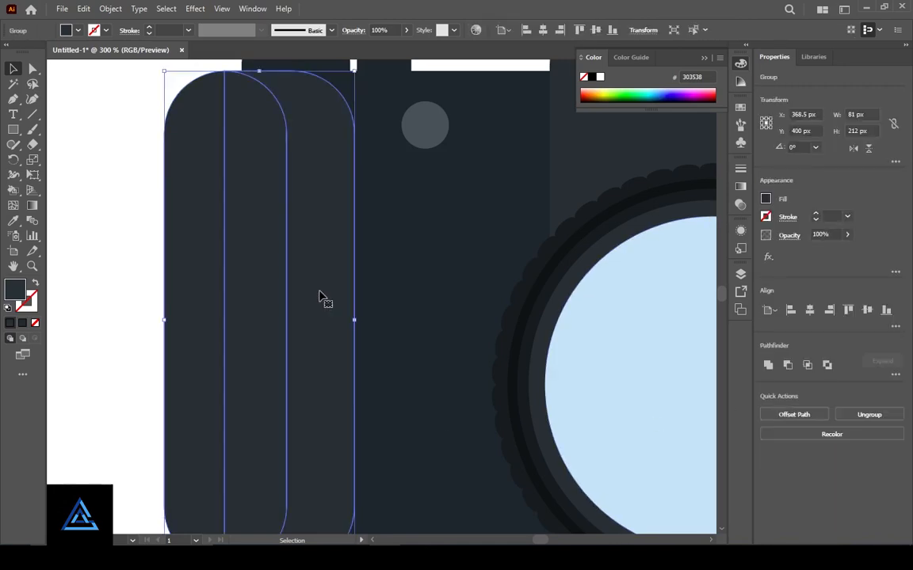
{"action": "double_click", "coordinate": [321, 297]}
{"action": "double_click", "coordinate": [15, 289]}
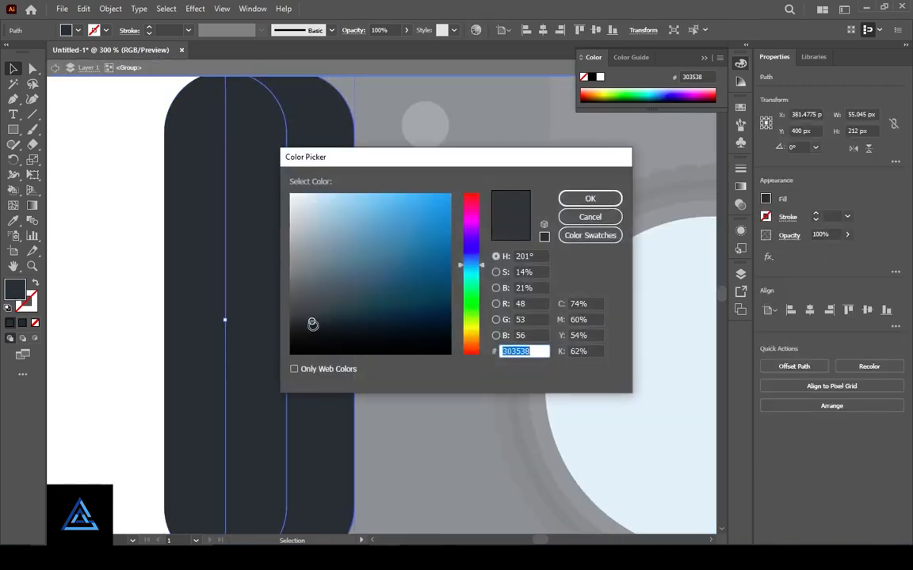
{"action": "left_click", "coordinate": [313, 325]}
{"action": "left_click", "coordinate": [596, 201]}
{"action": "double_click", "coordinate": [145, 234]}
- Inside the grip group, unite the two lighter left-hand pieces into one rounded shape
{"action": "left_click_drag", "start_coordinate": [430, 282], "coordinate": [325, 297]}
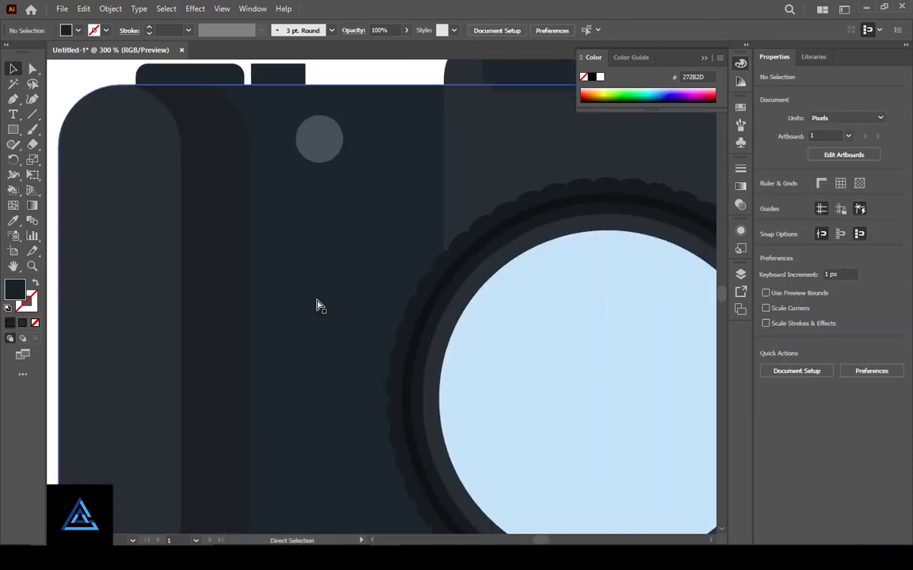
{"action": "key", "text": "ctrl+minus"}
{"action": "key", "text": "ctrl+minus"}
{"action": "left_click_drag", "start_coordinate": [407, 486], "coordinate": [346, 496]}
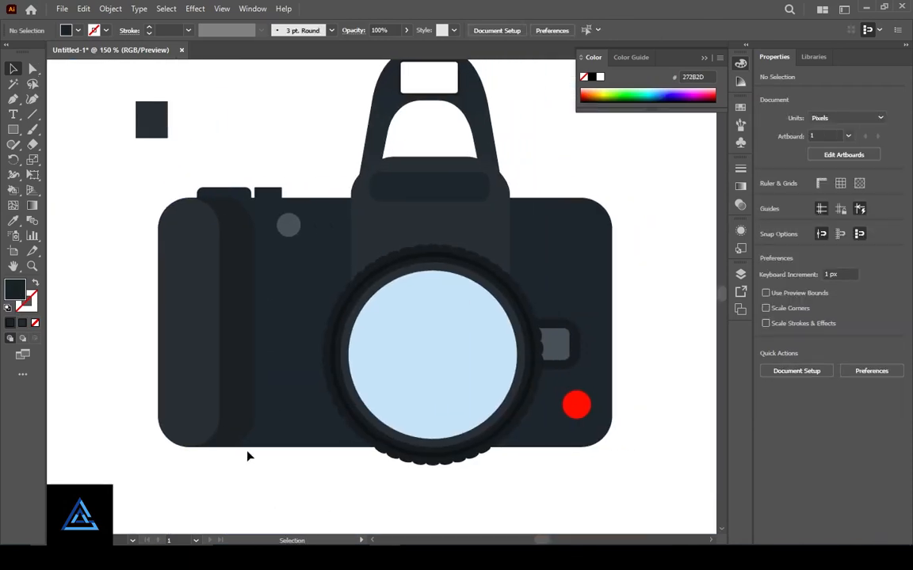
{"action": "double_click", "coordinate": [203, 371]}
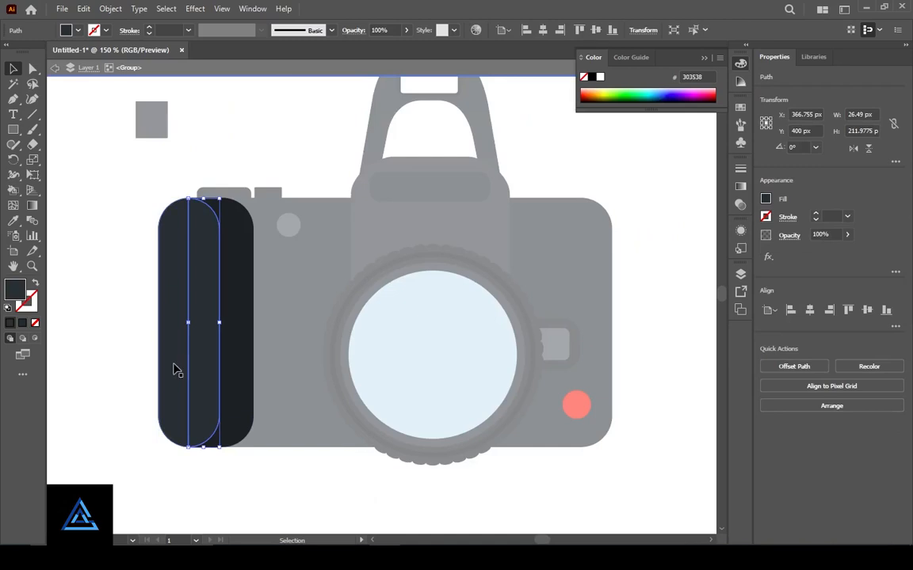
{"action": "left_click", "coordinate": [203, 403], "text": "shift"}
{"action": "left_click", "coordinate": [786, 366]}
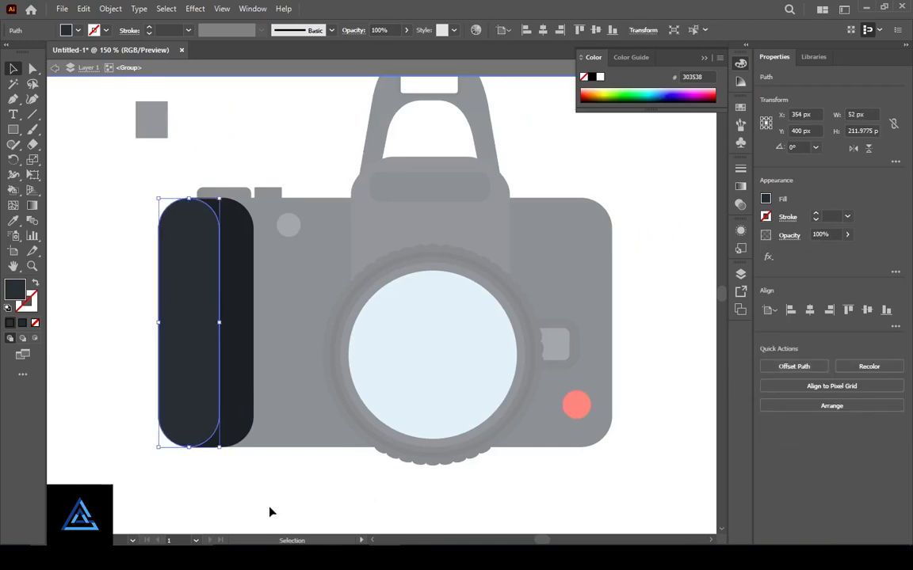
{"action": "left_click", "coordinate": [268, 511]}
- Give the united left part of the grip a horizontal linear gradient whose right stop is sampled from the dark strip
{"action": "left_click", "coordinate": [191, 375]}
{"action": "left_click", "coordinate": [741, 188]}
{"action": "left_click", "coordinate": [599, 260]}
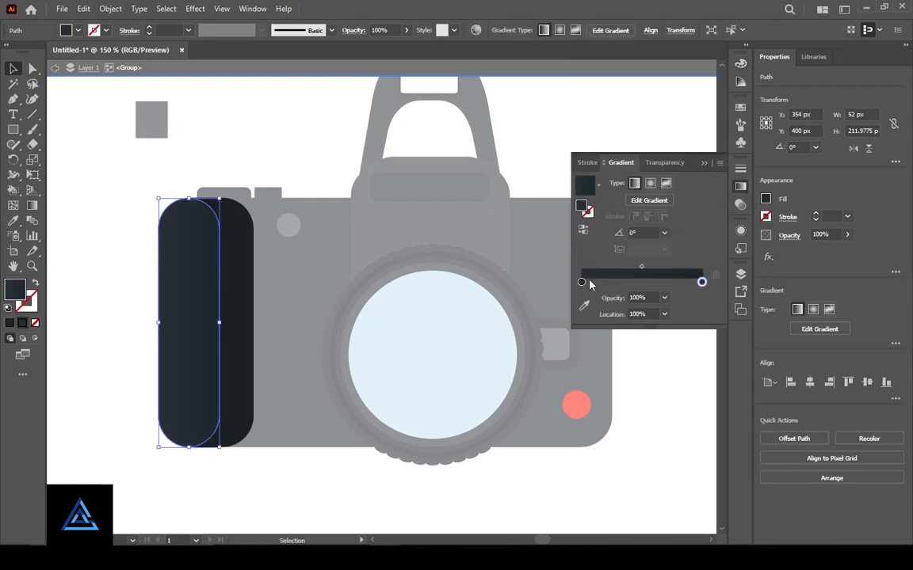
{"action": "left_click", "coordinate": [584, 306]}
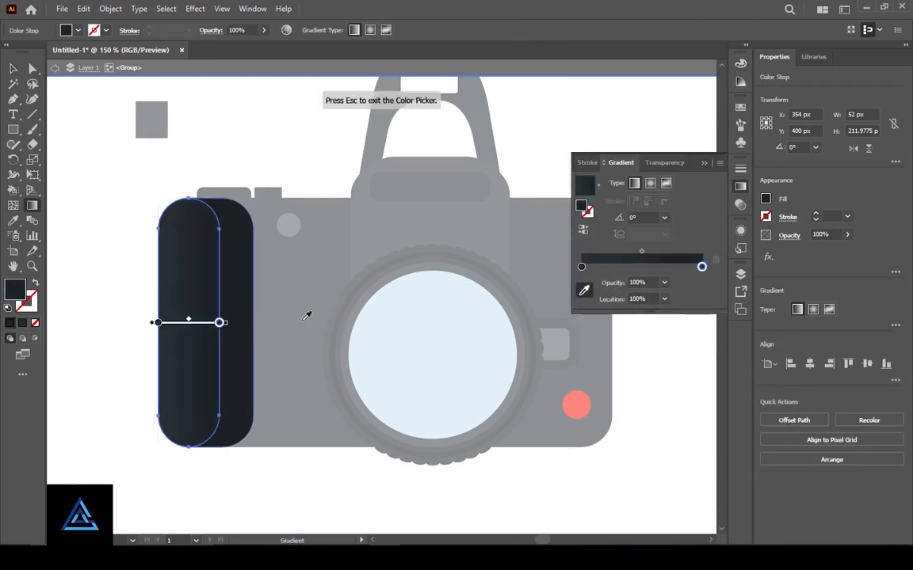
{"action": "left_click", "coordinate": [705, 163]}
{"action": "left_click", "coordinate": [13, 69]}
{"action": "left_click", "coordinate": [379, 446]}
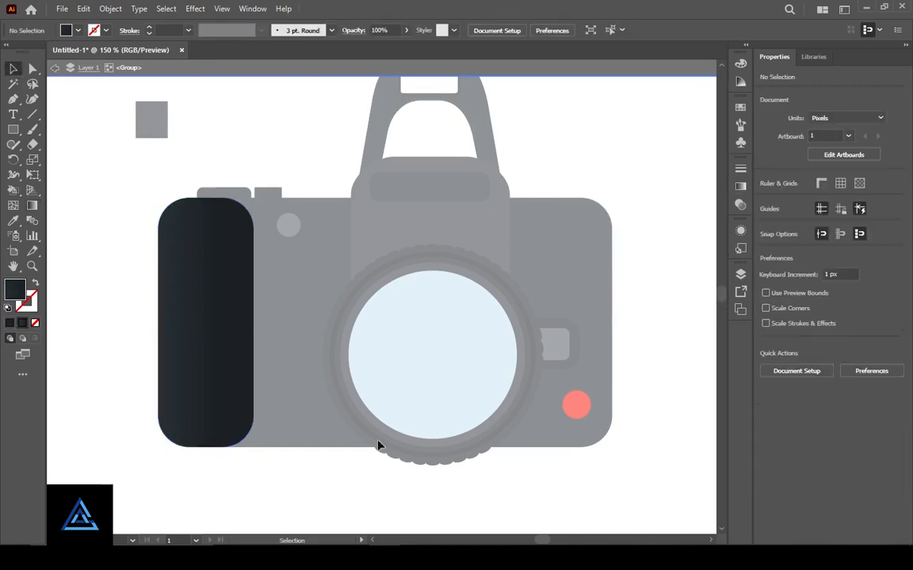
- Try extending the horizontal gradient on the grip's left part past that part's right edge
{"action": "left_click", "coordinate": [191, 379]}
{"action": "key", "text": "ctrl+equal"}
{"action": "key", "text": "ctrl+equal"}
{"action": "scroll", "coordinate": [388, 395], "scroll_direction": "right", "scroll_amount": 2}
{"action": "key", "text": "ctrl+minus"}
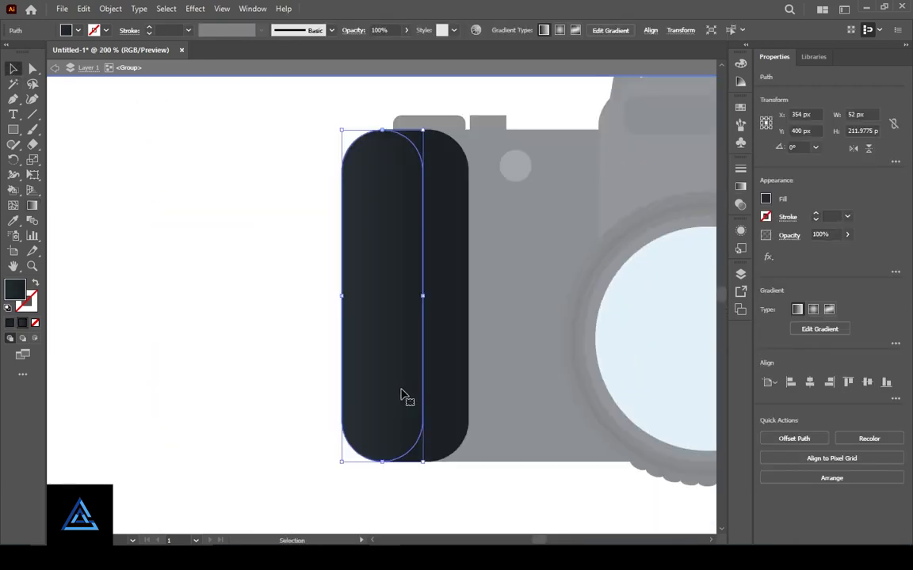
{"action": "scroll", "coordinate": [438, 386], "scroll_direction": "right", "scroll_amount": 1}
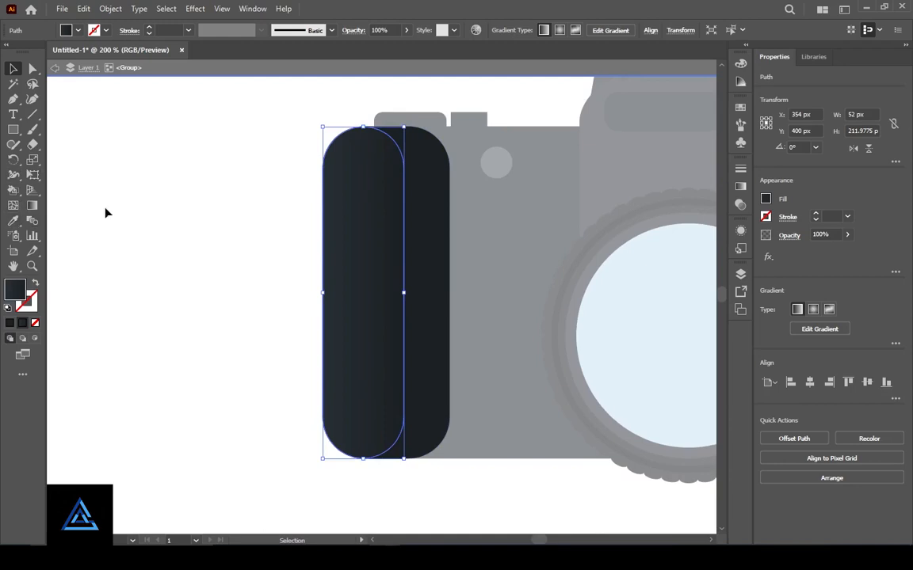
{"action": "key", "text": "g"}
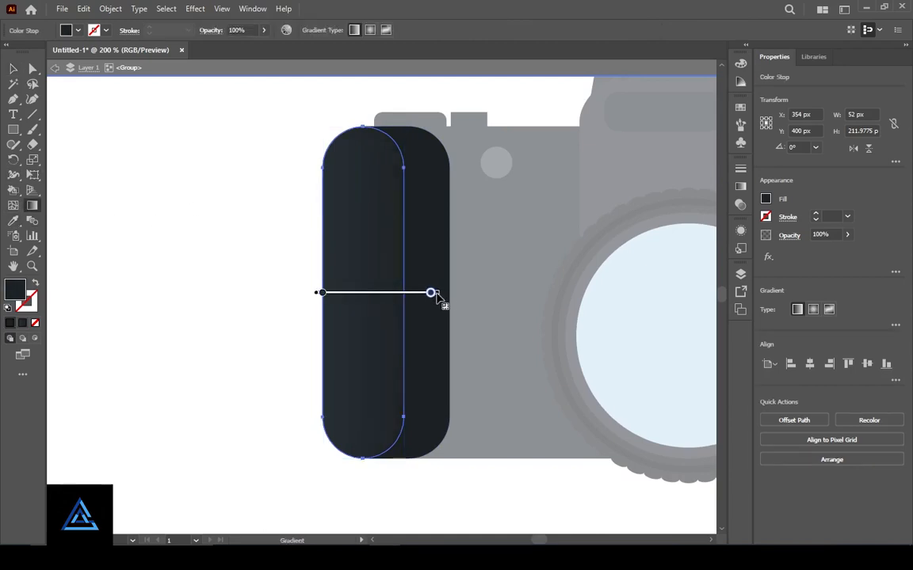
{"action": "left_click", "coordinate": [12, 69]}
{"action": "left_click", "coordinate": [253, 317]}
{"action": "key", "text": "ctrl+minus"}
{"action": "key", "text": "ctrl+minus"}
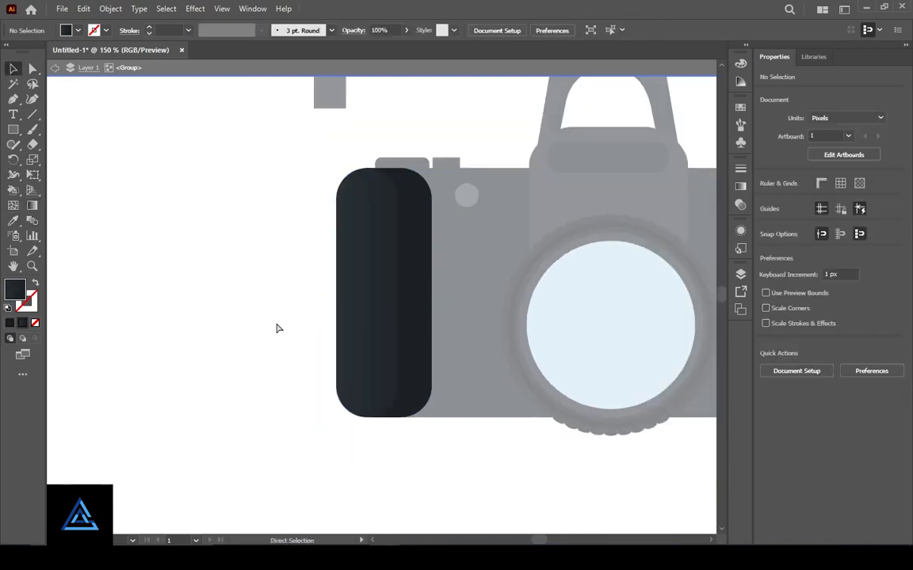
- Undo the gradient changes on the grip's left part and leave the grip group's isolation
{"action": "left_click_drag", "start_coordinate": [457, 407], "coordinate": [393, 398]}
{"action": "double_click", "coordinate": [417, 458]}
{"action": "key", "text": "ctrl+z"}
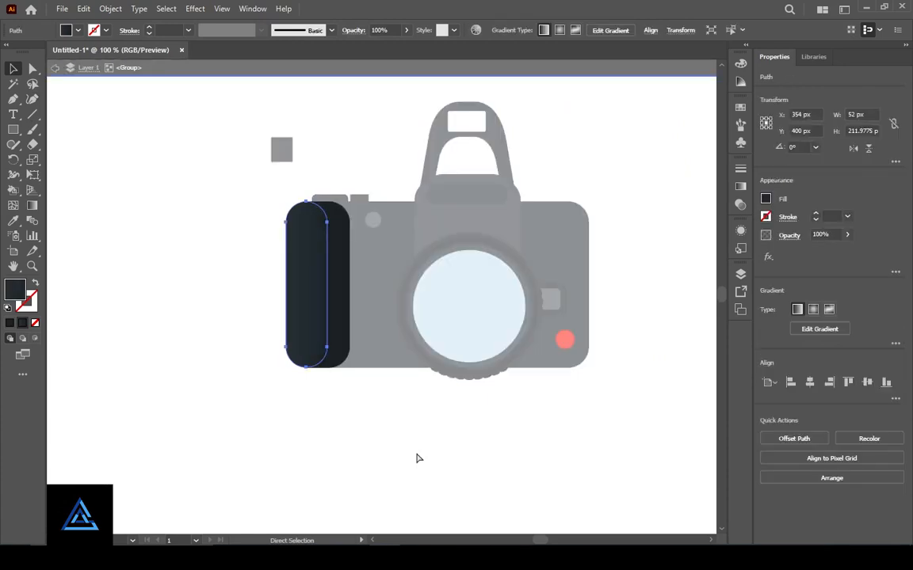
{"action": "key", "text": "ctrl+z"}
{"action": "left_click", "coordinate": [379, 421]}
{"action": "left_click_drag", "start_coordinate": [487, 446], "coordinate": [415, 464]}
{"action": "double_click", "coordinate": [503, 449]}
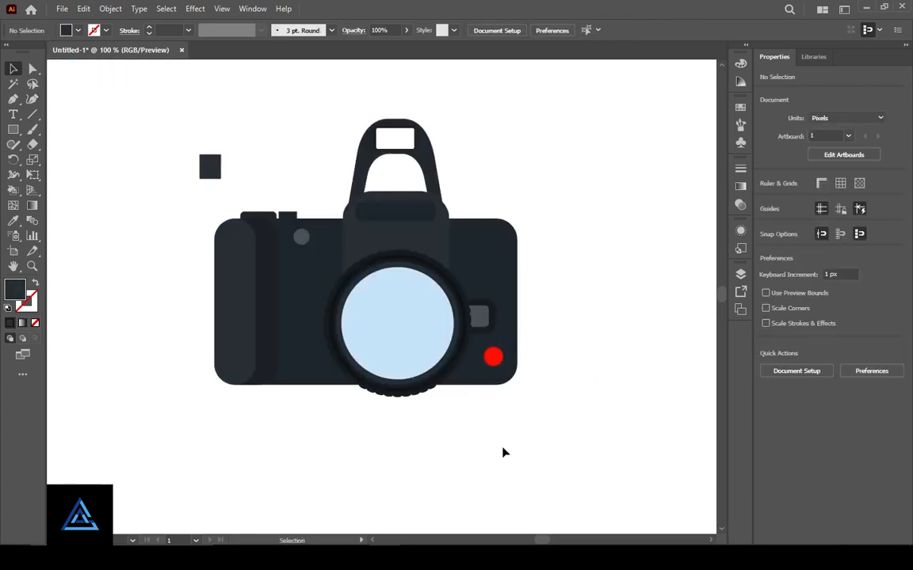
- Inside the grip group, refill the right-hand strip with a darker blue-grey
{"action": "left_click", "coordinate": [271, 348]}
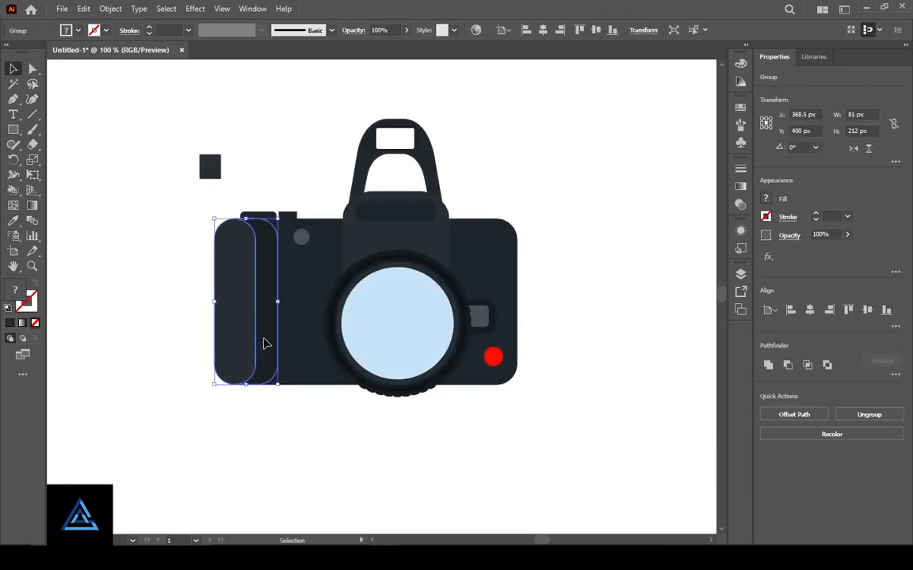
{"action": "double_click", "coordinate": [266, 344]}
{"action": "left_click", "coordinate": [269, 342]}
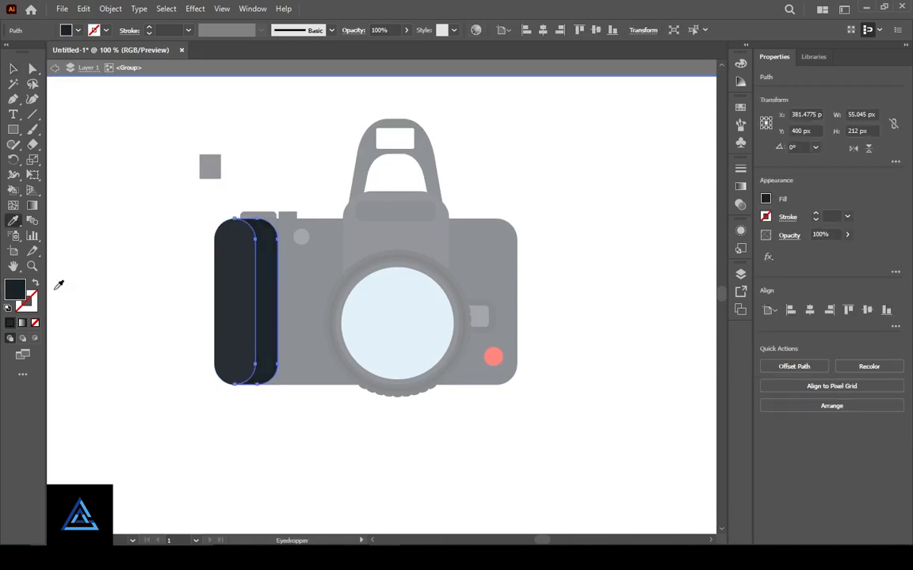
{"action": "double_click", "coordinate": [15, 290]}
{"action": "left_click", "coordinate": [594, 199]}
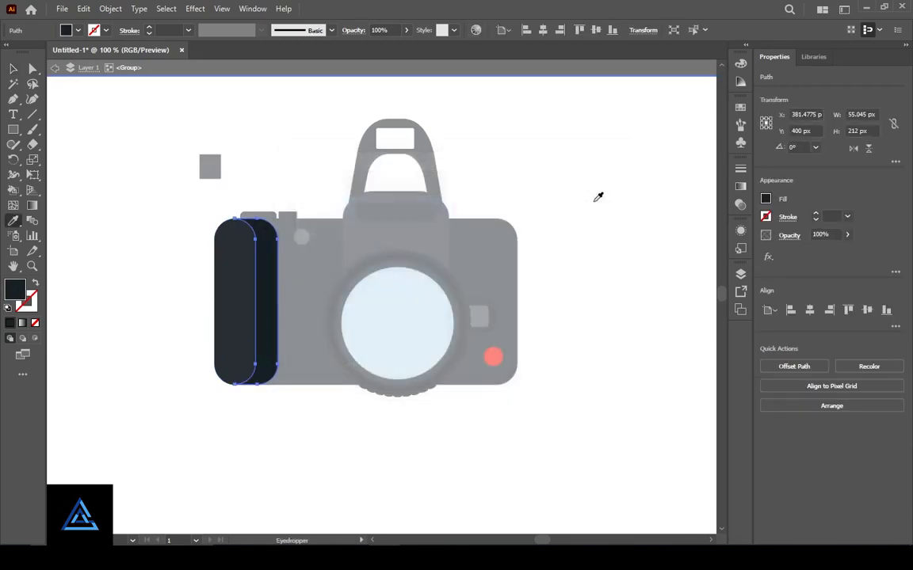
{"action": "double_click", "coordinate": [65, 164]}
{"action": "key", "text": "ctrl+equal"}
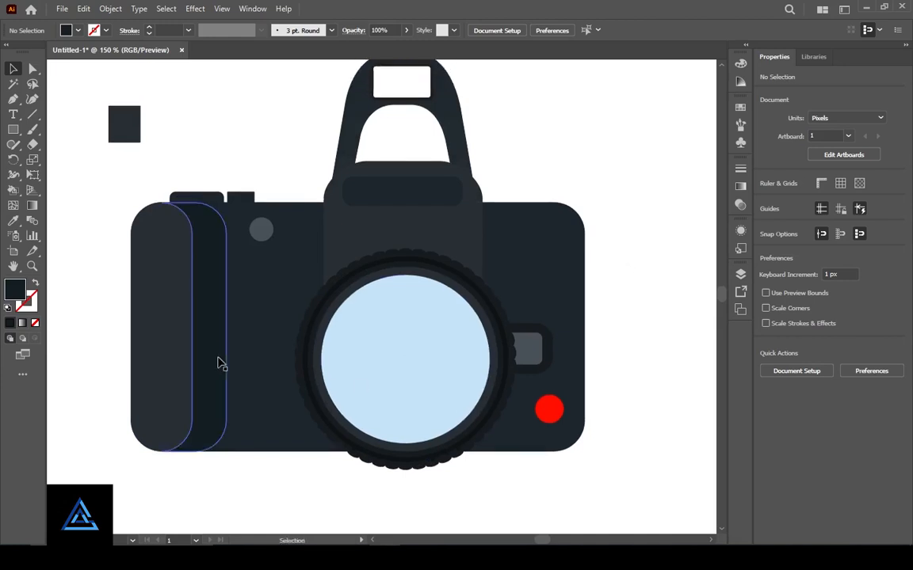
- Give the grip's right-hand strip the near-black colour sampled from the lens's outer ring
{"action": "left_click", "coordinate": [220, 357]}
{"action": "double_click", "coordinate": [221, 356]}
{"action": "left_click", "coordinate": [15, 225]}
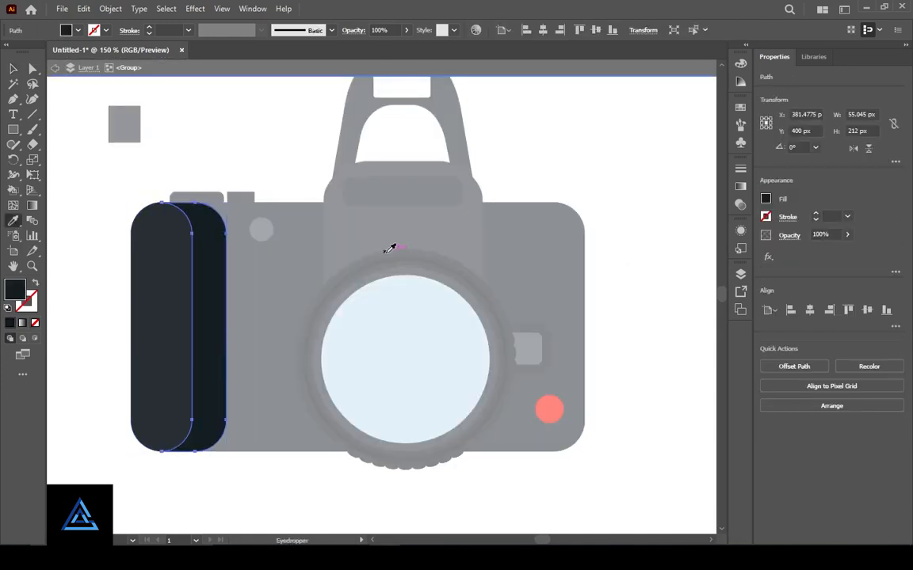
{"action": "double_click", "coordinate": [79, 198]}
- Fill the left part of the grip with the dark colour sampled from the camera body and leave the group
{"action": "double_click", "coordinate": [144, 387]}
{"action": "left_click", "coordinate": [144, 387]}
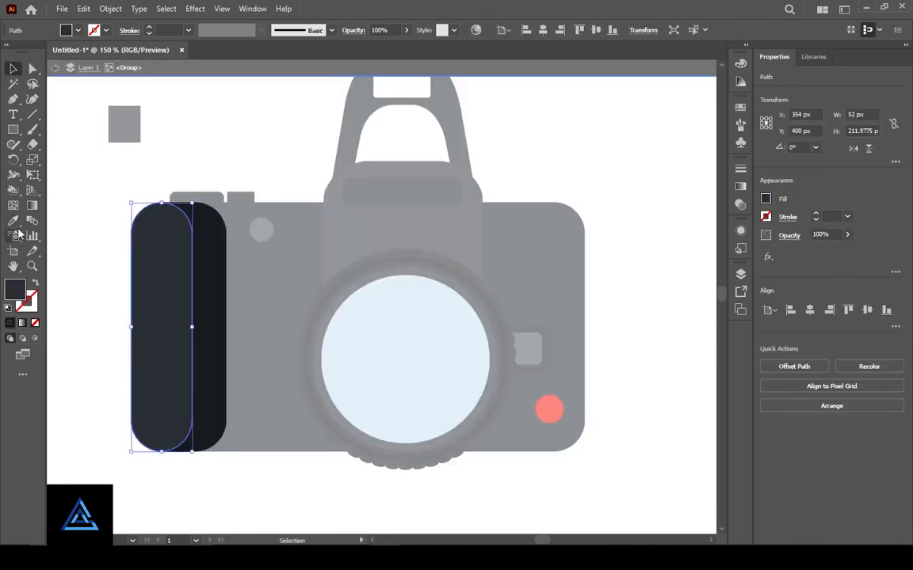
{"action": "left_click", "coordinate": [16, 225]}
{"action": "left_click", "coordinate": [261, 322]}
{"action": "left_click", "coordinate": [14, 70]}
{"action": "double_click", "coordinate": [68, 201]}
{"action": "key", "text": "ctrl+minus"}
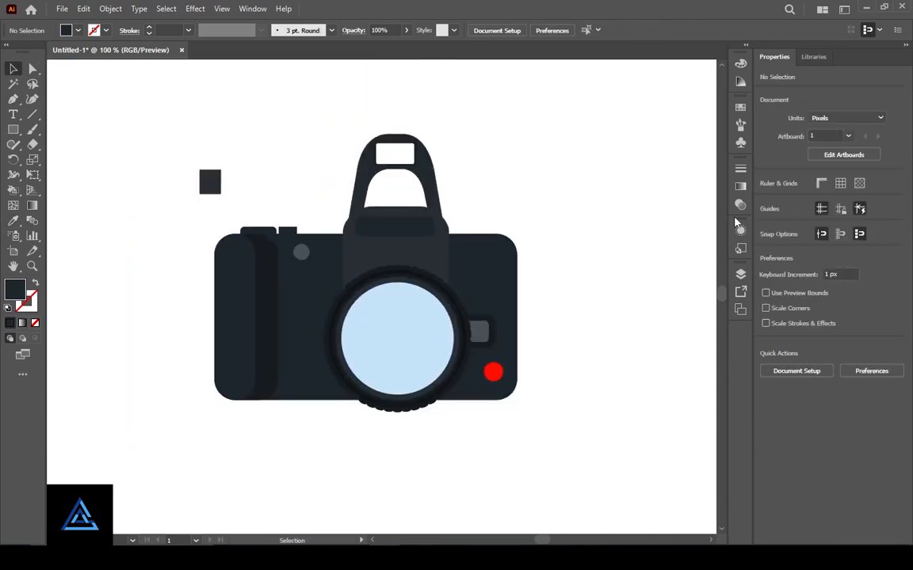
- Delete the spare colour square above the camera's left side
{"action": "key", "text": "ctrl+plus"}
{"action": "left_click_drag", "start_coordinate": [403, 378], "coordinate": [404, 402]}
{"action": "left_click", "coordinate": [125, 148]}
{"action": "key", "text": "Delete"}
{"action": "key", "text": "ctrl+minus"}
{"action": "key", "text": "ctrl+plus"}
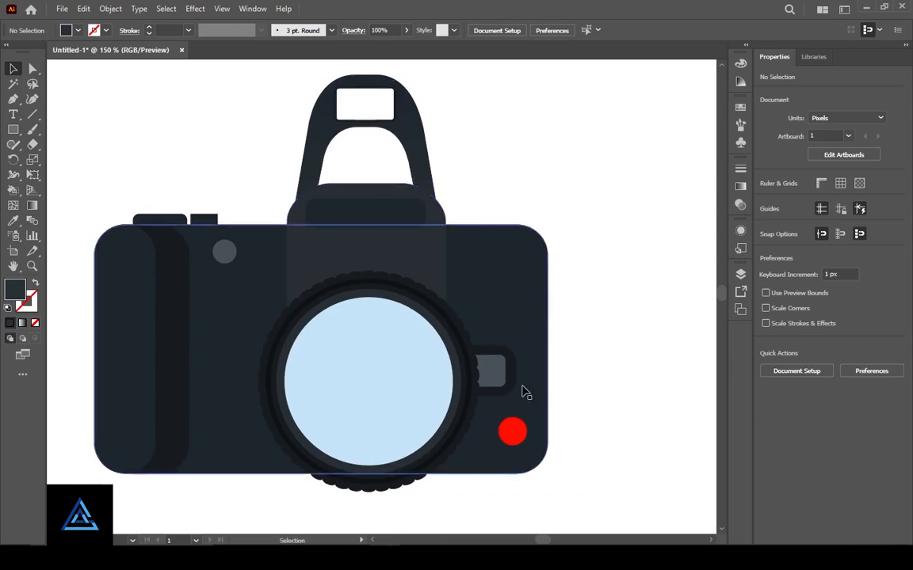
- Draw a 100 px circle over the light blue lens
{"action": "key", "text": "p"}
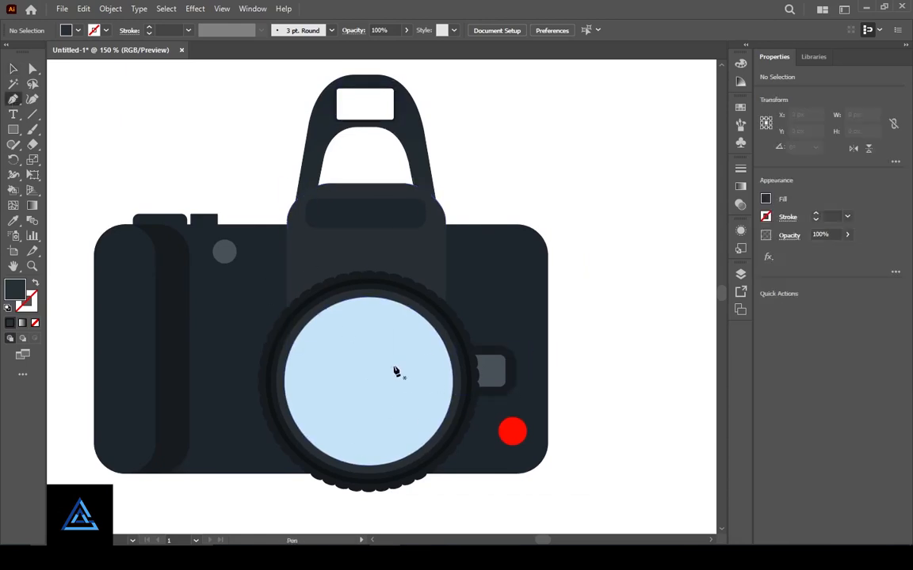
{"action": "right_click", "coordinate": [16, 133]}
{"action": "left_click", "coordinate": [61, 162]}
{"action": "left_click_drag", "start_coordinate": [324, 328], "coordinate": [387, 432]}
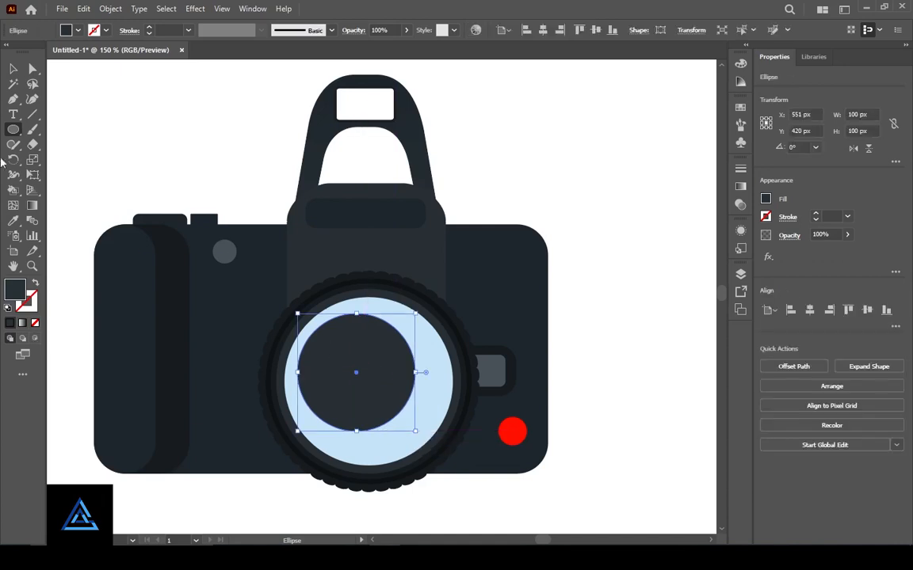
- Remove the circle's right and bottom anchor points and swap its fill with the stroke, leaving an upper-left quarter arc
{"action": "left_click", "coordinate": [33, 71]}
{"action": "left_click", "coordinate": [415, 372]}
{"action": "key", "text": "Delete"}
{"action": "left_click", "coordinate": [356, 432]}
{"action": "key", "text": "Delete"}
{"action": "key", "text": "shift+x"}
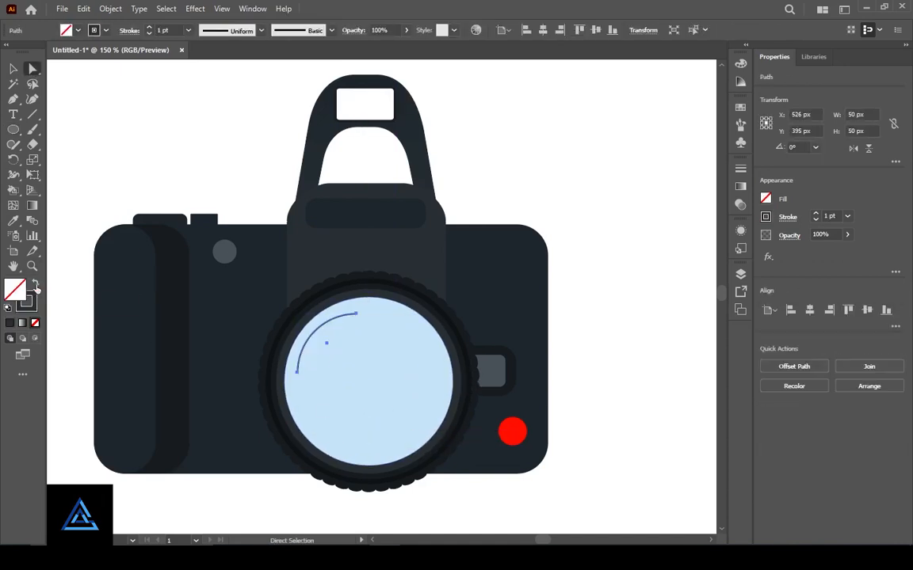
- Set the arc's stroke to 5 pt and enlarge it to about 68 px square inside the lens's upper-left edge
{"action": "key", "text": "v"}
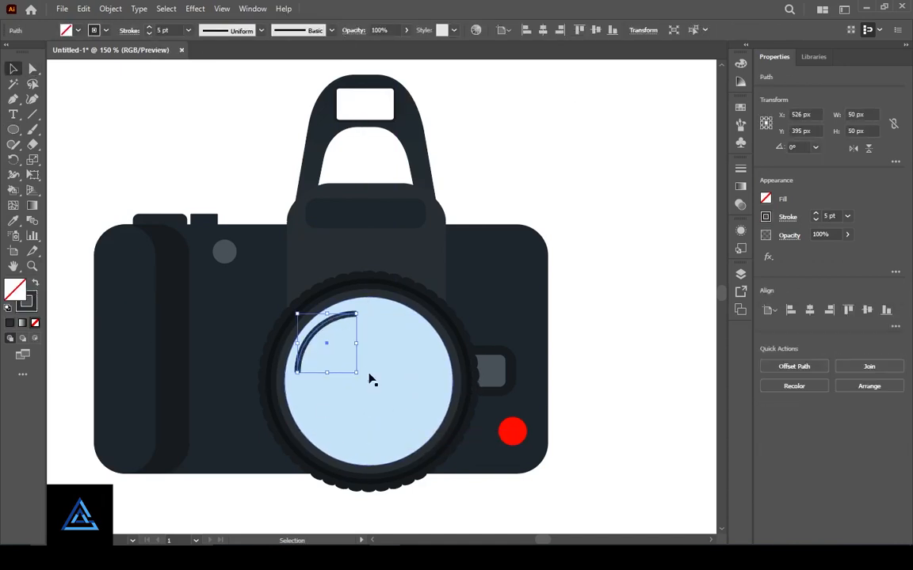
{"action": "left_click_drag", "start_coordinate": [356, 373], "coordinate": [368, 384]}
{"action": "left_click_drag", "start_coordinate": [317, 325], "coordinate": [355, 310]}
{"action": "key", "text": "ctrl+z"}
{"action": "left_click", "coordinate": [351, 307]}
{"action": "left_click", "coordinate": [593, 175]}
{"action": "key", "text": "ctrl+plus"}
{"action": "left_click_drag", "start_coordinate": [446, 434], "coordinate": [465, 270]}
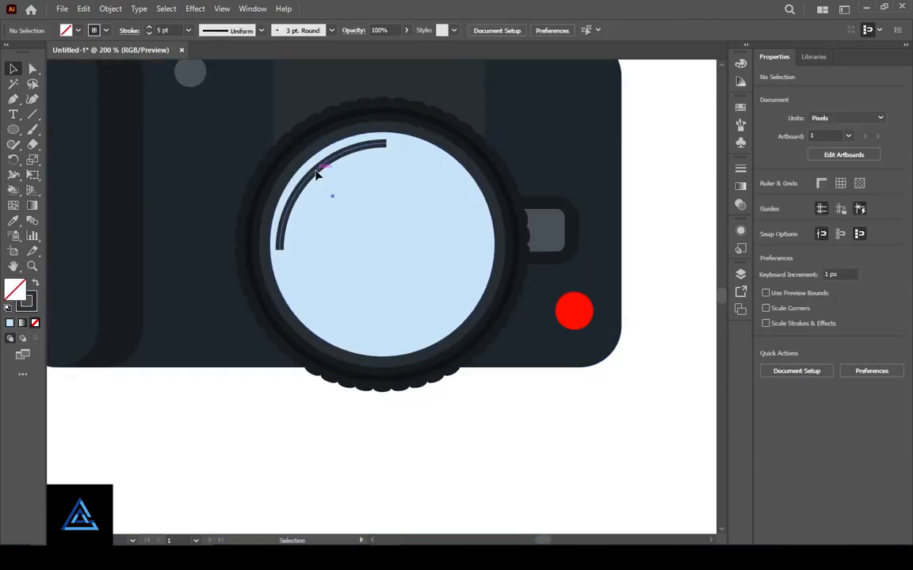
- Add a smaller copy of the arc rotated 180° inside the lens's lower-right edge, and shift the original arc slightly down
{"action": "left_click", "coordinate": [317, 175]}
{"action": "key", "text": "ctrl+c"}
{"action": "key", "text": "ctrl+f"}
{"action": "left_click_drag", "start_coordinate": [391, 257], "coordinate": [264, 135]}
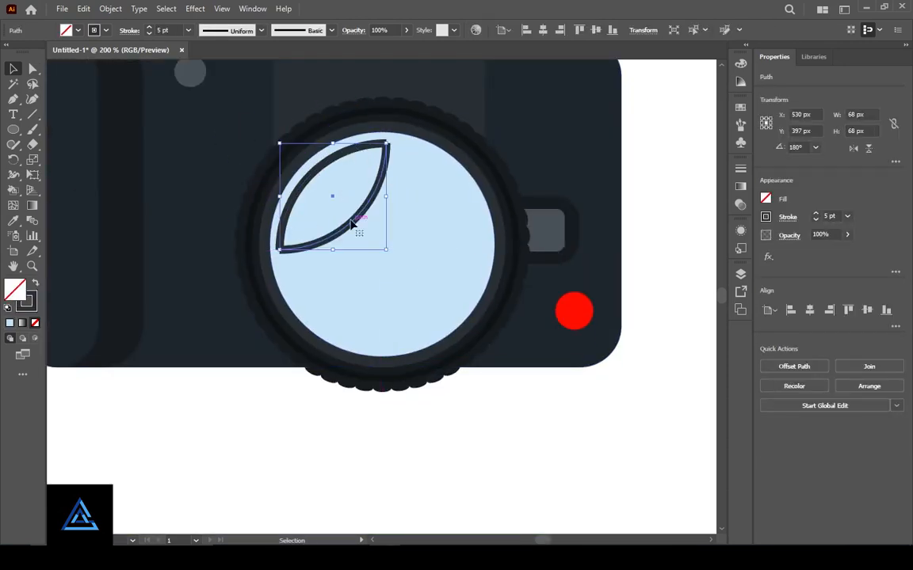
{"action": "left_click_drag", "start_coordinate": [351, 226], "coordinate": [450, 315]}
{"action": "left_click", "coordinate": [510, 449]}
{"action": "key", "text": "ctrl+minus"}
{"action": "key", "text": "ctrl+minus"}
{"action": "key", "text": "ctrl+plus"}
{"action": "key", "text": "ctrl+plus"}
{"action": "left_click", "coordinate": [311, 176]}
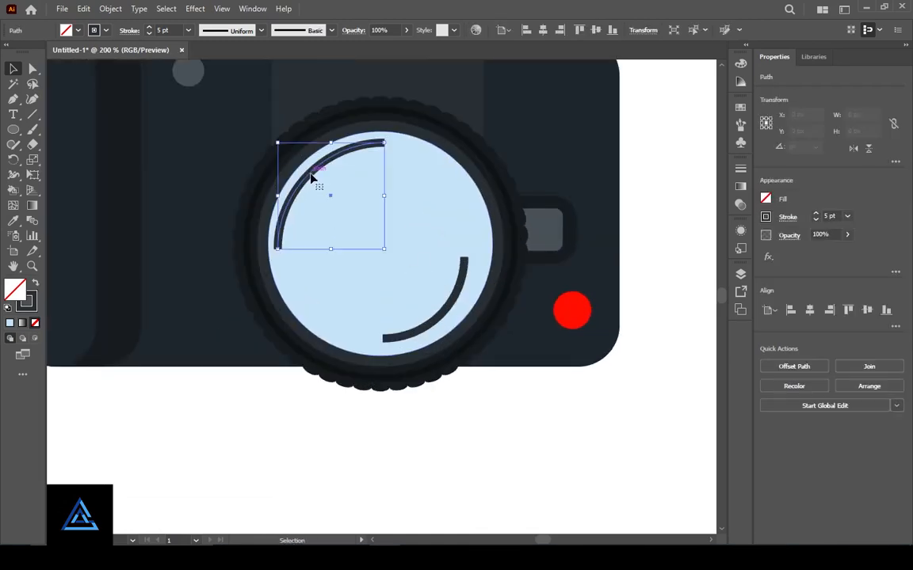
{"action": "left_click_drag", "start_coordinate": [311, 176], "coordinate": [313, 181]}
- Apply the elliptical width profile that tapers at both ends to both lens arcs, using the full stroke options
{"action": "left_click", "coordinate": [445, 290], "text": "shift"}
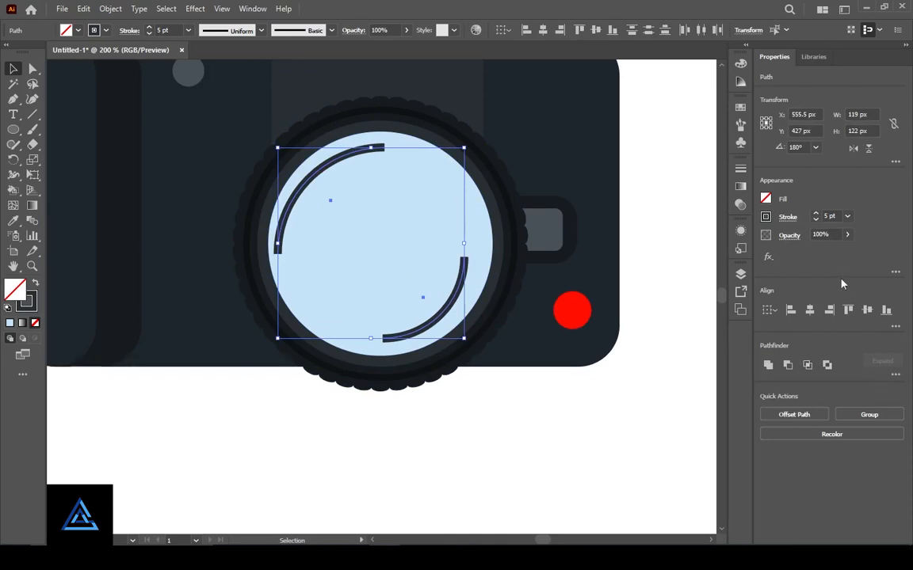
{"action": "left_click", "coordinate": [896, 272]}
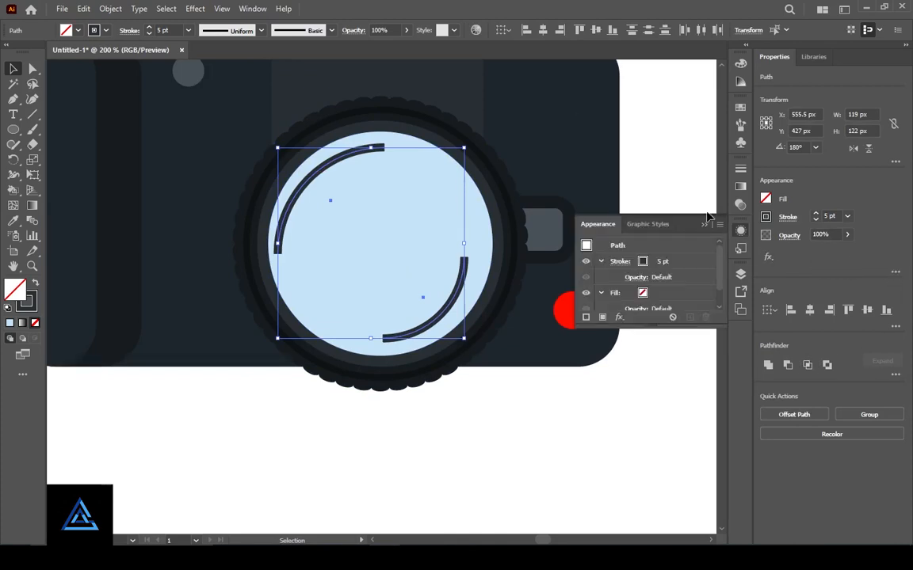
{"action": "left_click", "coordinate": [768, 258]}
{"action": "left_click", "coordinate": [242, 8]}
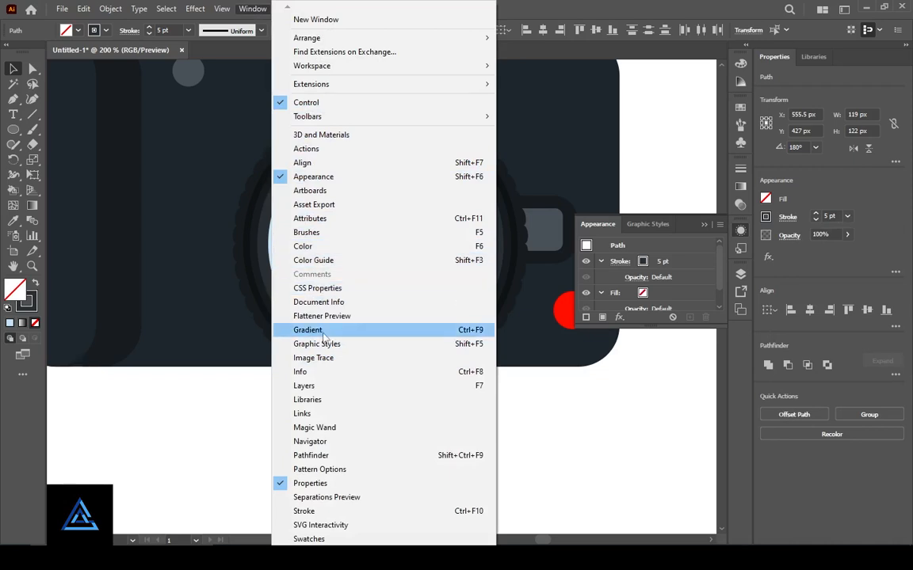
{"action": "left_click", "coordinate": [309, 511]}
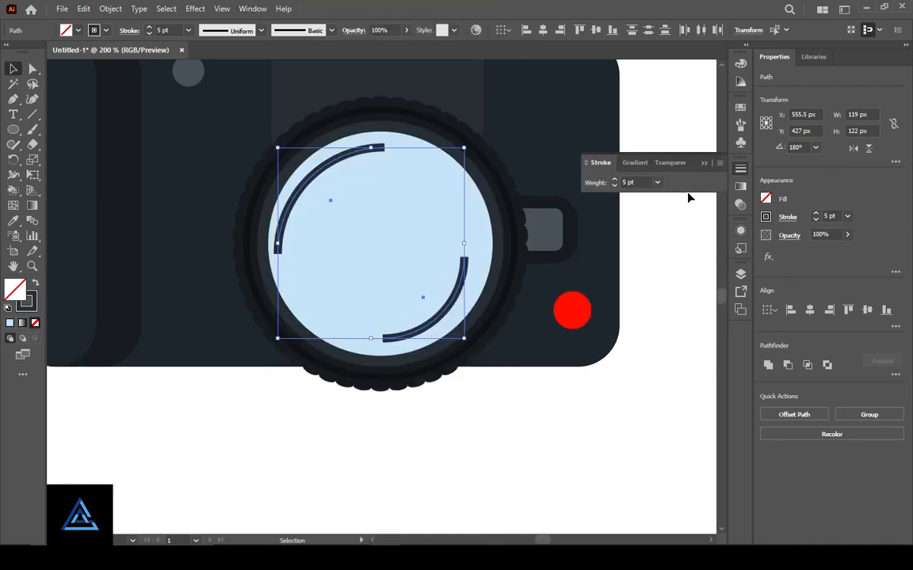
{"action": "left_click", "coordinate": [720, 164]}
{"action": "left_click", "coordinate": [743, 168]}
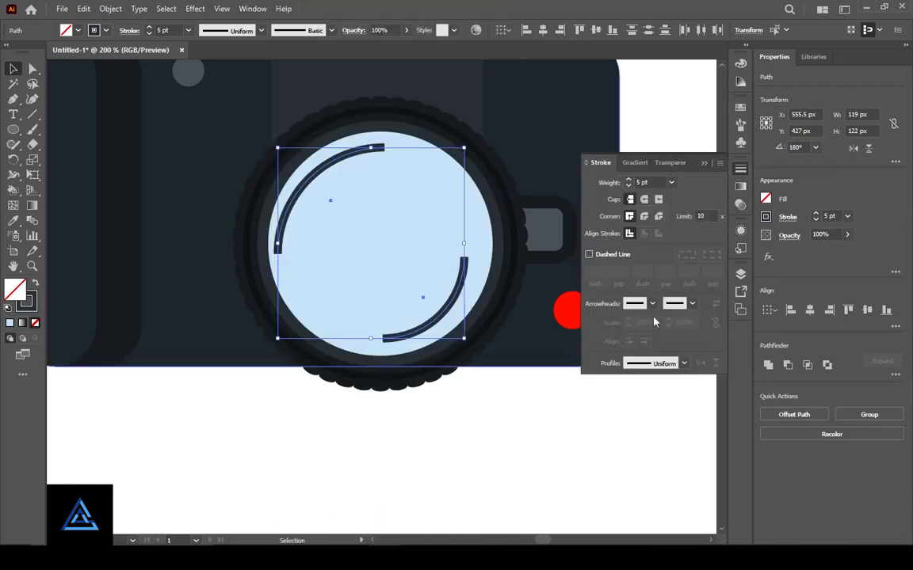
{"action": "left_click", "coordinate": [654, 363]}
{"action": "left_click", "coordinate": [638, 402]}
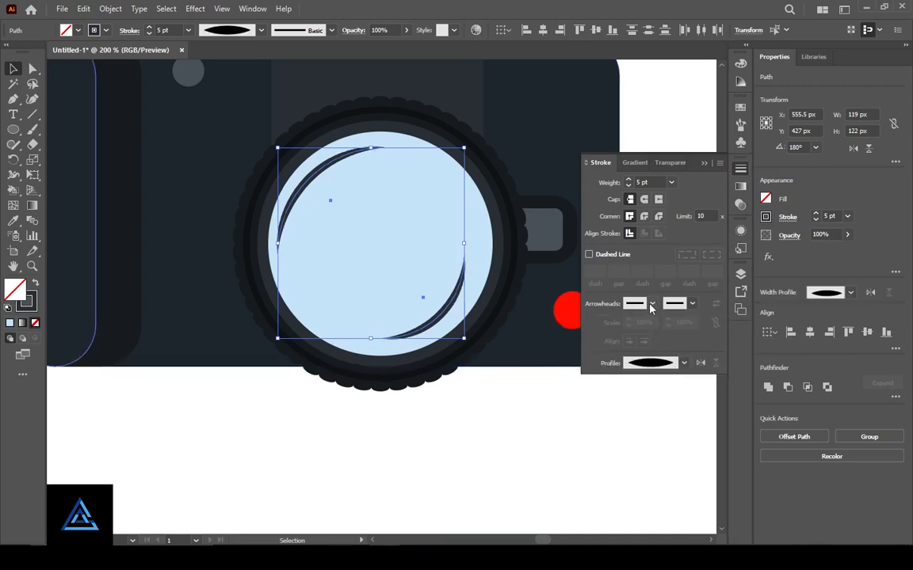
- Try the Uniform profile with round caps on both lens arcs, and return to the tapered profile
{"action": "left_click", "coordinate": [653, 363]}
{"action": "left_click", "coordinate": [651, 383]}
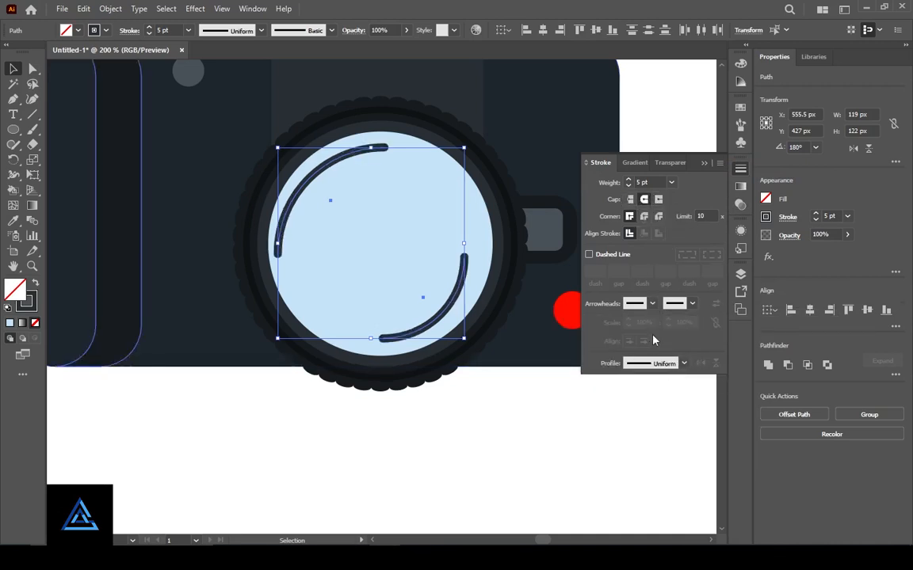
{"action": "left_click", "coordinate": [685, 364]}
{"action": "left_click", "coordinate": [650, 405]}
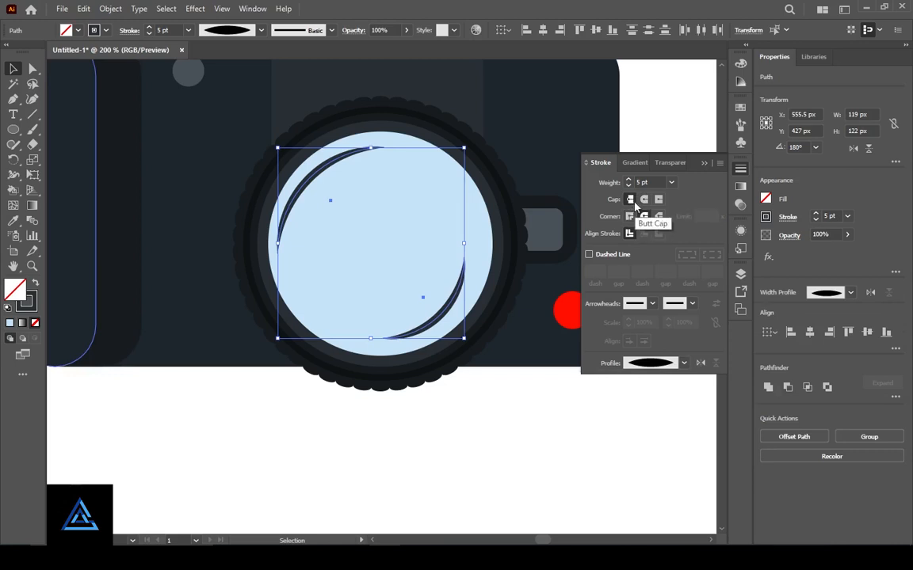
- Shift the lower-right reflection arc slightly closer to the lens edge and deselect it
{"action": "left_click", "coordinate": [457, 434]}
{"action": "left_click", "coordinate": [703, 165]}
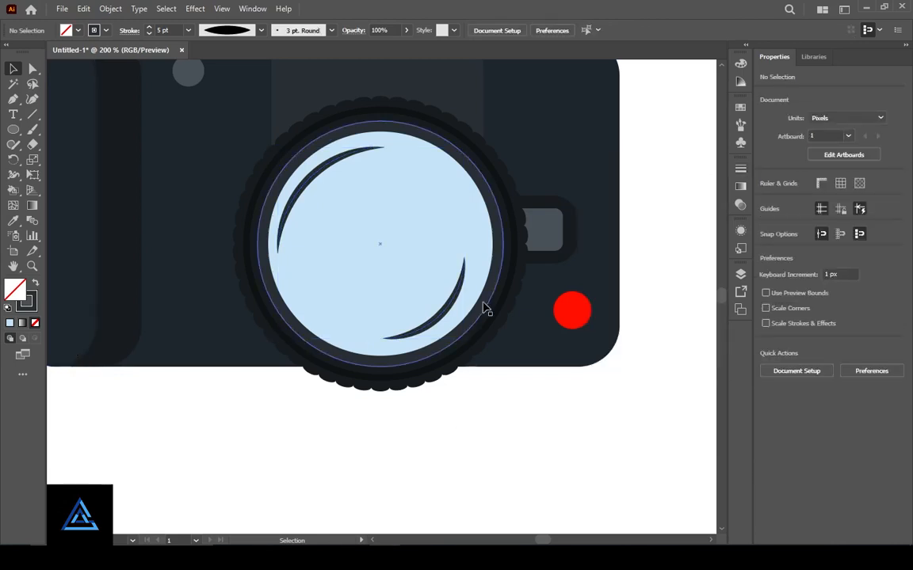
{"action": "left_click_drag", "start_coordinate": [455, 305], "coordinate": [463, 301]}
{"action": "left_click", "coordinate": [560, 477]}
{"action": "key", "text": "ctrl+minus"}
{"action": "key", "text": "ctrl+minus"}
{"action": "key", "text": "ctrl+minus"}
{"action": "left_click_drag", "start_coordinate": [492, 388], "coordinate": [503, 396]}
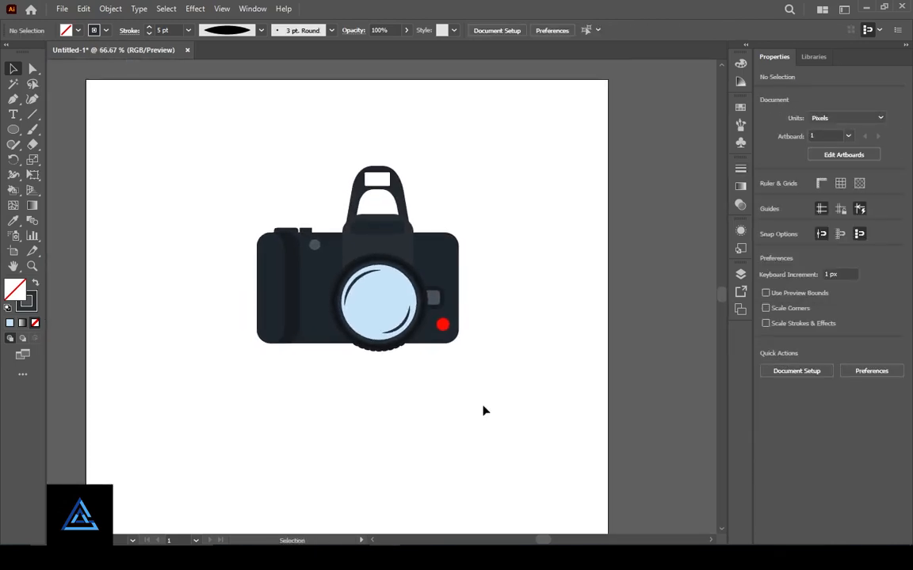
- Fill the white rectangle at the top of the camera with a horizontal white-to-black linear gradient
{"action": "key", "text": "ctrl+plus"}
{"action": "key", "text": "ctrl+plus"}
{"action": "key", "text": "ctrl+plus"}
{"action": "scroll", "coordinate": [420, 102], "scroll_direction": "up", "scroll_amount": 2}
{"action": "left_click", "coordinate": [420, 105]}
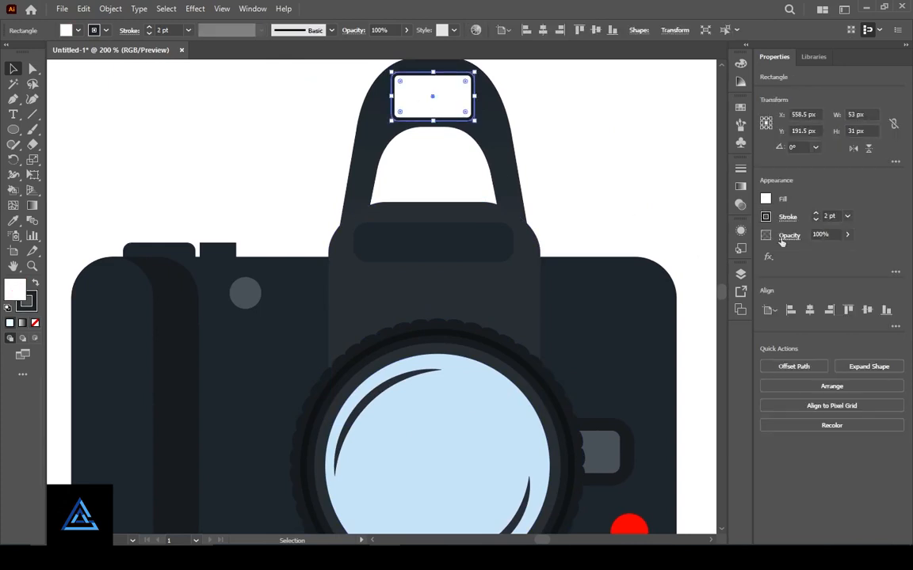
{"action": "left_click", "coordinate": [740, 187]}
{"action": "left_click", "coordinate": [634, 265]}
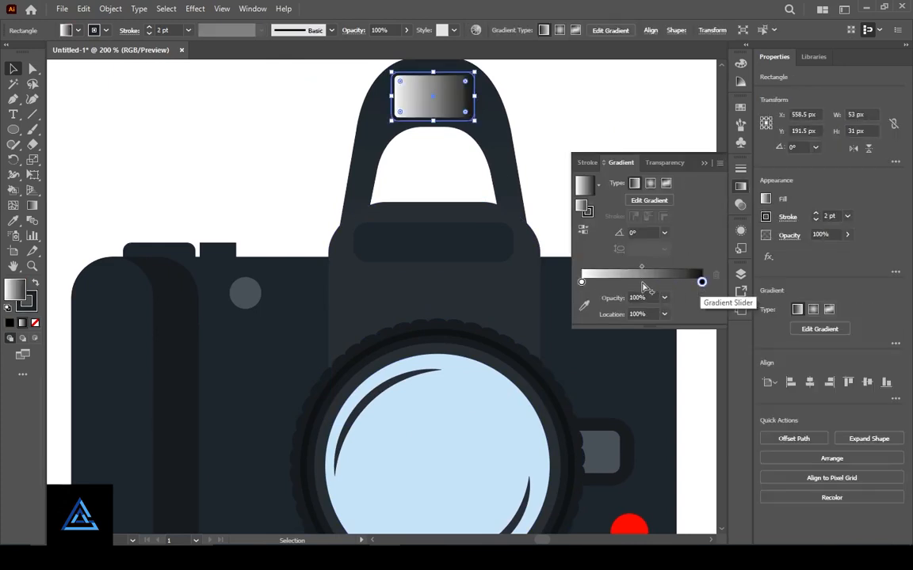
- Add and rearrange the top window's gradient stops to alternate light and dark bands, with a white stop at about 34%
{"action": "left_click_drag", "start_coordinate": [644, 283], "coordinate": [584, 282]}
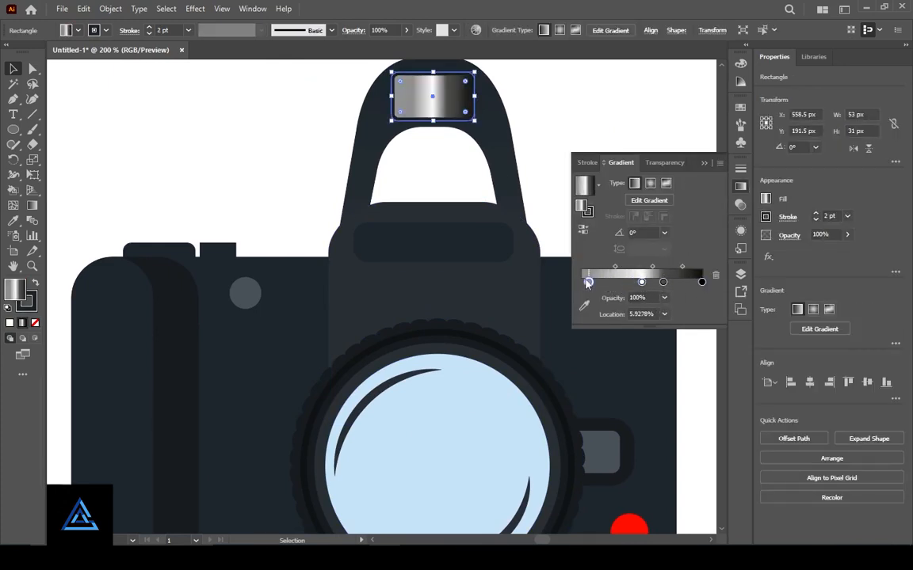
{"action": "left_click_drag", "start_coordinate": [662, 282], "coordinate": [683, 282]}
{"action": "left_click_drag", "start_coordinate": [617, 283], "coordinate": [622, 283]}
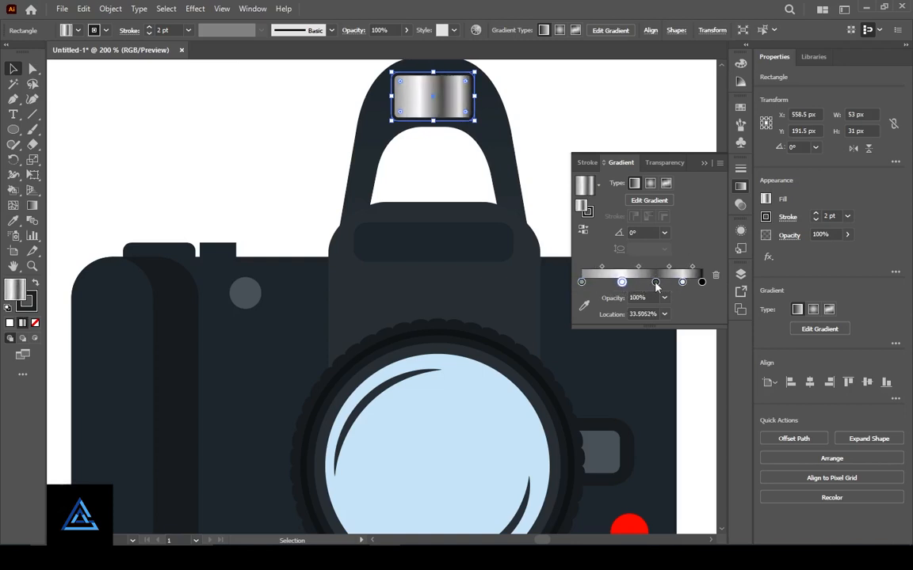
- Recolour the dark middle stop of the window gradient with the R=128 G=128 B=128 grey swatch and deselect the window
{"action": "double_click", "coordinate": [656, 283]}
{"action": "left_click", "coordinate": [539, 326]}
{"action": "left_click", "coordinate": [539, 349]}
{"action": "left_click", "coordinate": [608, 352]}
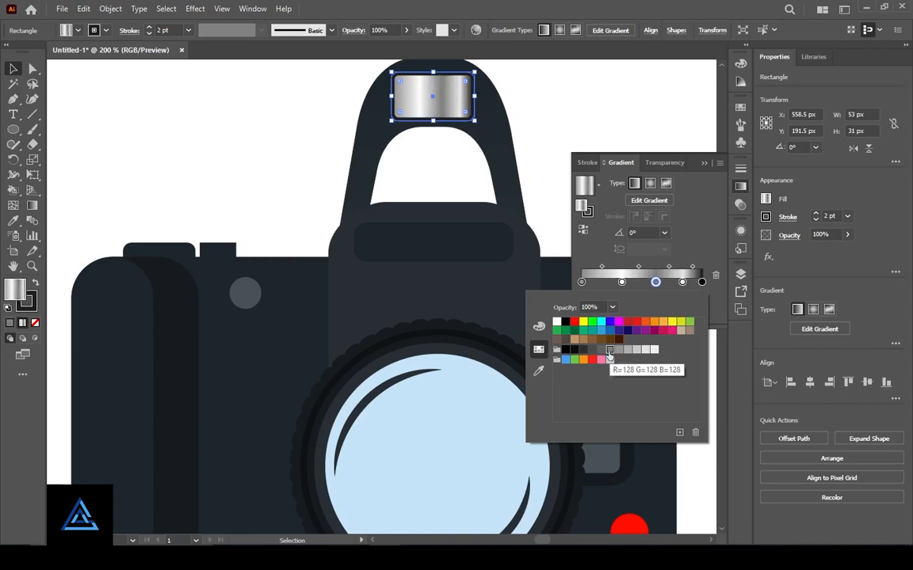
{"action": "left_click", "coordinate": [673, 164]}
{"action": "left_click", "coordinate": [704, 164]}
{"action": "left_click", "coordinate": [641, 158]}
- Select all the camera shapes, group them into one object and deselect it
{"action": "scroll", "coordinate": [512, 276], "scroll_direction": "down", "scroll_amount": 4}
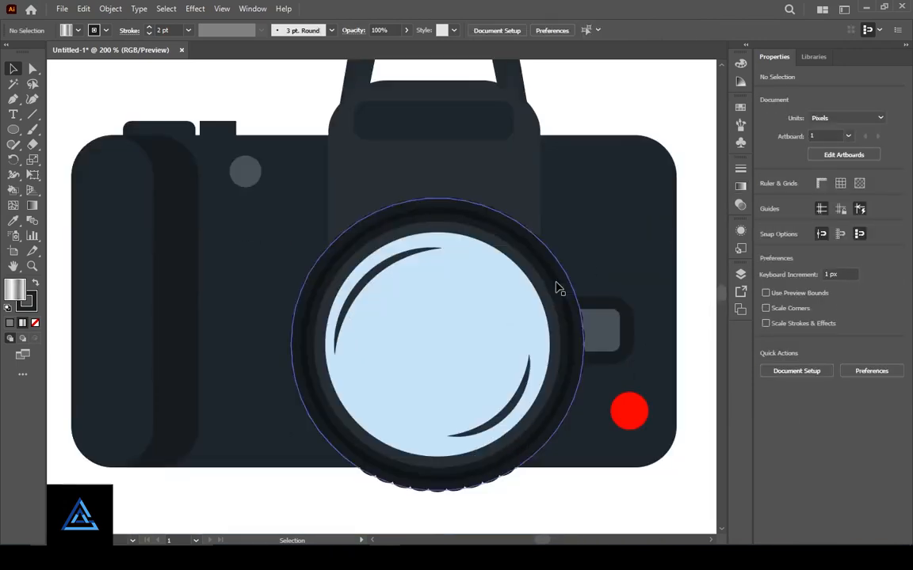
{"action": "key", "text": "ctrl+minus"}
{"action": "key", "text": "ctrl+minus"}
{"action": "key", "text": "ctrl+minus"}
{"action": "left_click_drag", "start_coordinate": [535, 294], "coordinate": [540, 318]}
{"action": "key", "text": "ctrl+plus"}
{"action": "key", "text": "ctrl+plus"}
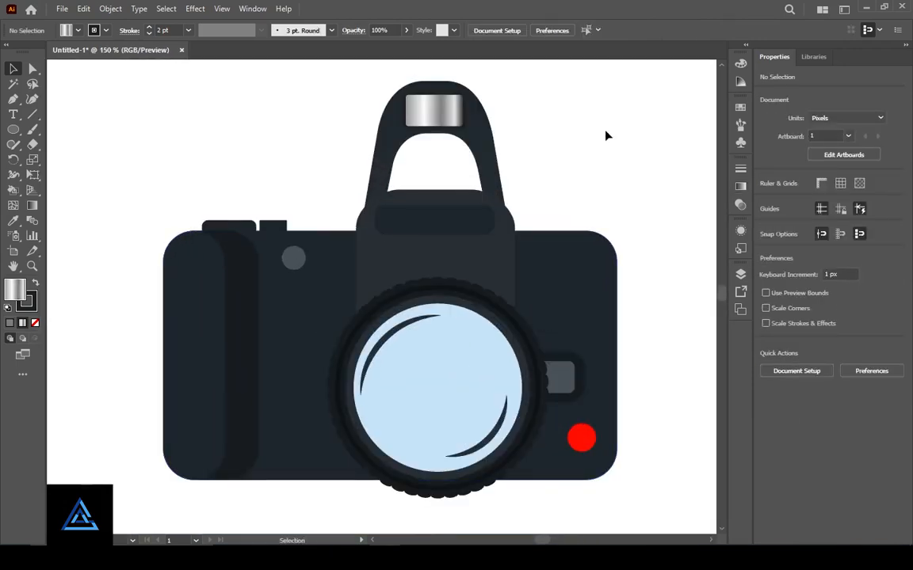
{"action": "key", "text": "ctrl+minus"}
{"action": "key", "text": "ctrl+minus"}
{"action": "key", "text": "ctrl+minus"}
{"action": "scroll", "coordinate": [607, 135], "scroll_direction": "down", "scroll_amount": 2}
{"action": "left_click_drag", "start_coordinate": [274, 146], "coordinate": [516, 369]}
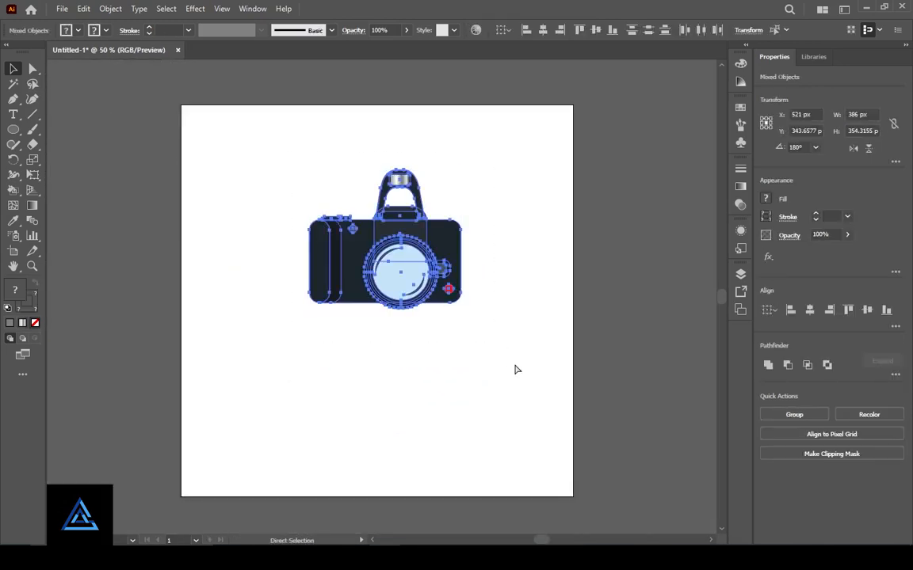
{"action": "key", "text": "ctrl+g"}
{"action": "left_click", "coordinate": [512, 321]}
- Apply the 3D and Materials effect to the camera group with the Inflate type
{"action": "left_click", "coordinate": [398, 238]}
{"action": "left_click", "coordinate": [195, 7]}
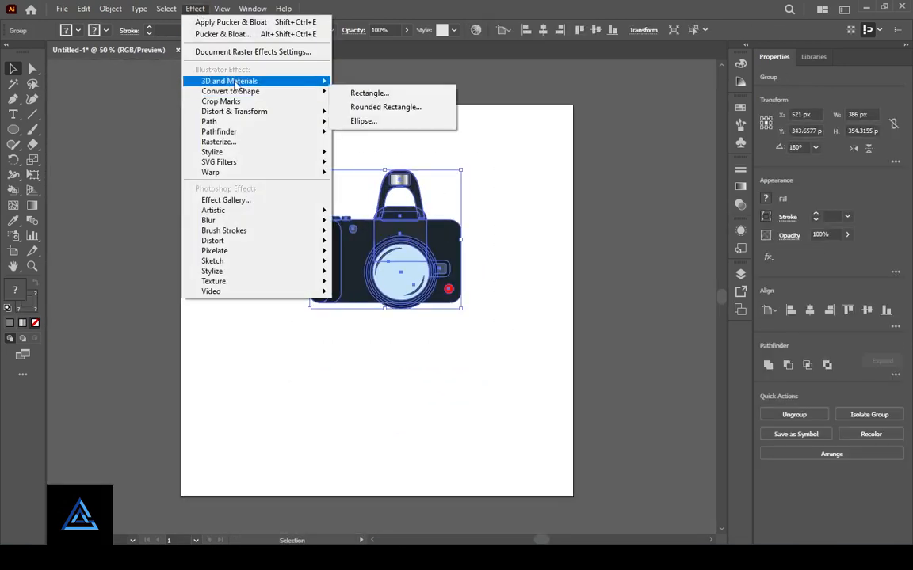
{"action": "mouse_move", "coordinate": [253, 81]}
{"action": "left_click", "coordinate": [357, 82]}
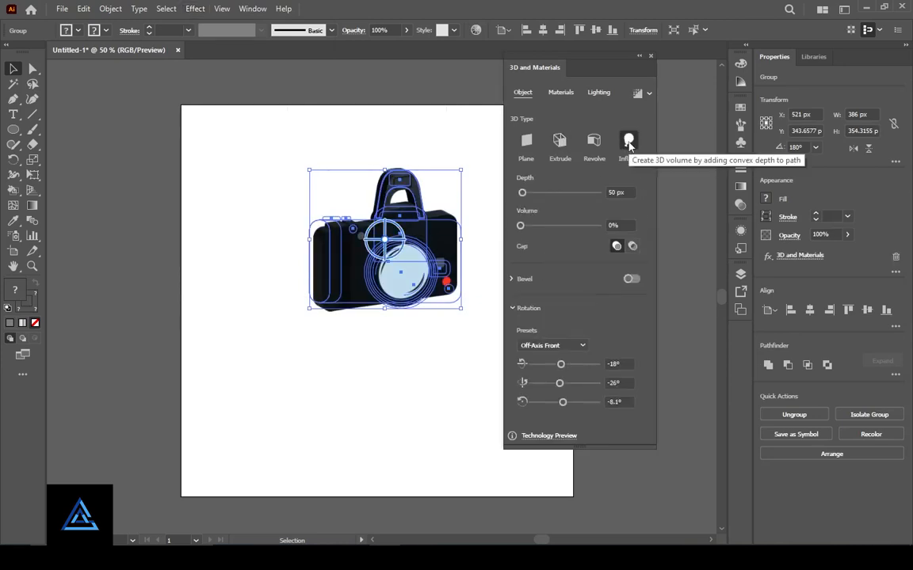
{"action": "left_click", "coordinate": [628, 141]}
{"action": "key", "text": "ctrl+equal"}
{"action": "key", "text": "ctrl+equal"}
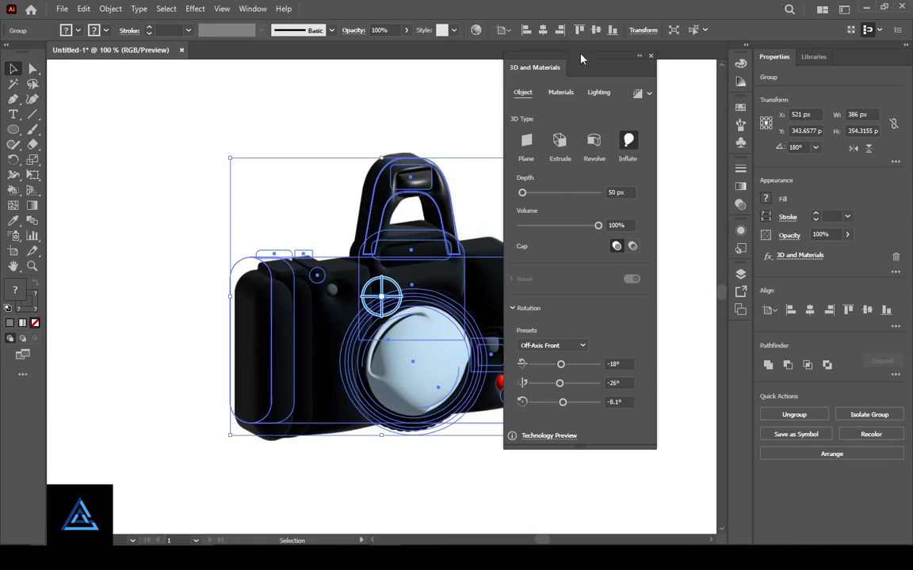
{"action": "left_click_drag", "start_coordinate": [581, 58], "coordinate": [641, 71]}
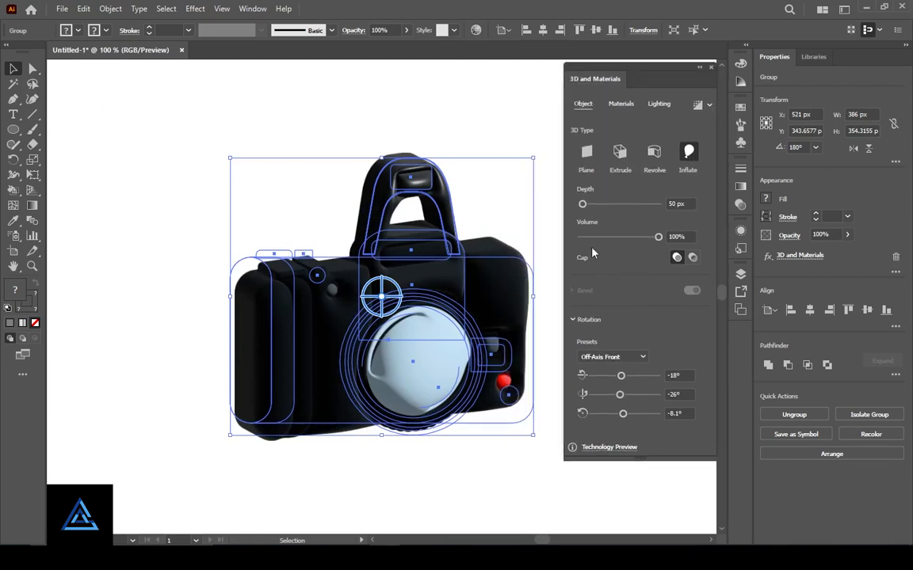
- Set the inflated camera's depth to 82 px and keep the whole group selected
{"action": "left_click_drag", "start_coordinate": [585, 206], "coordinate": [590, 207]}
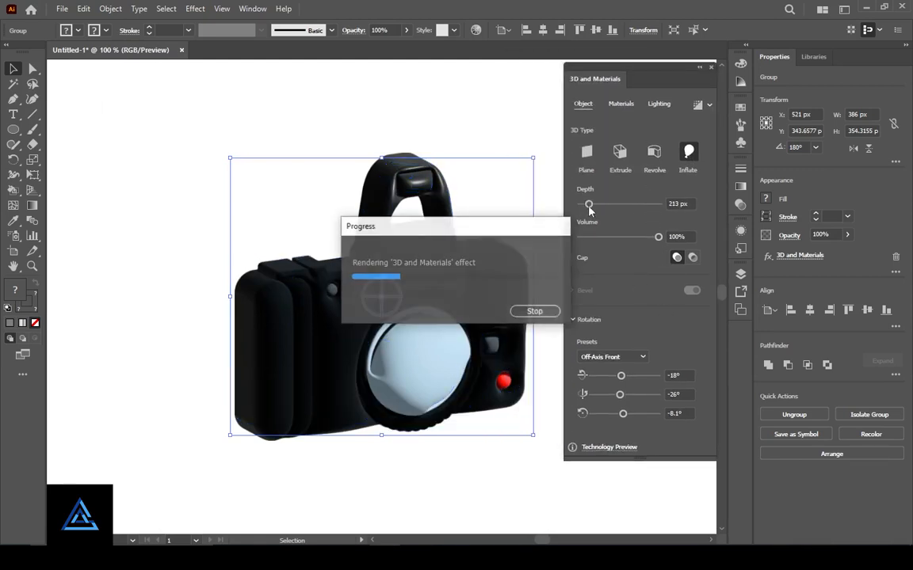
{"action": "double_click", "coordinate": [512, 396]}
{"action": "left_click", "coordinate": [513, 397]}
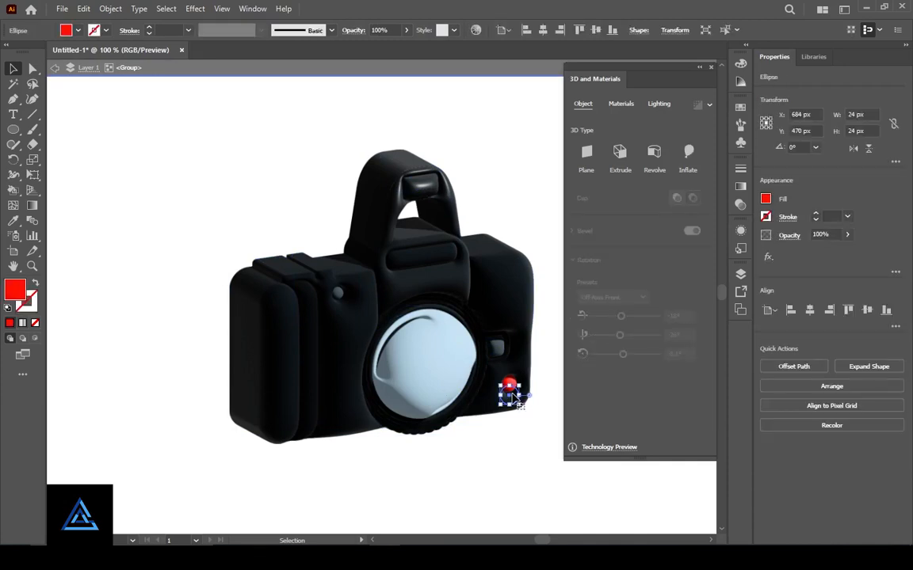
{"action": "double_click", "coordinate": [536, 452]}
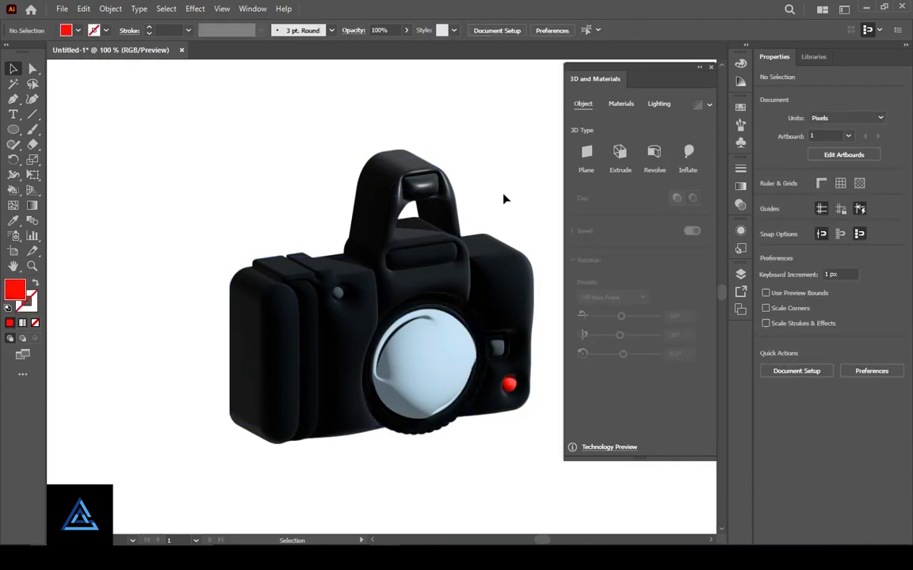
{"action": "left_click", "coordinate": [434, 354]}
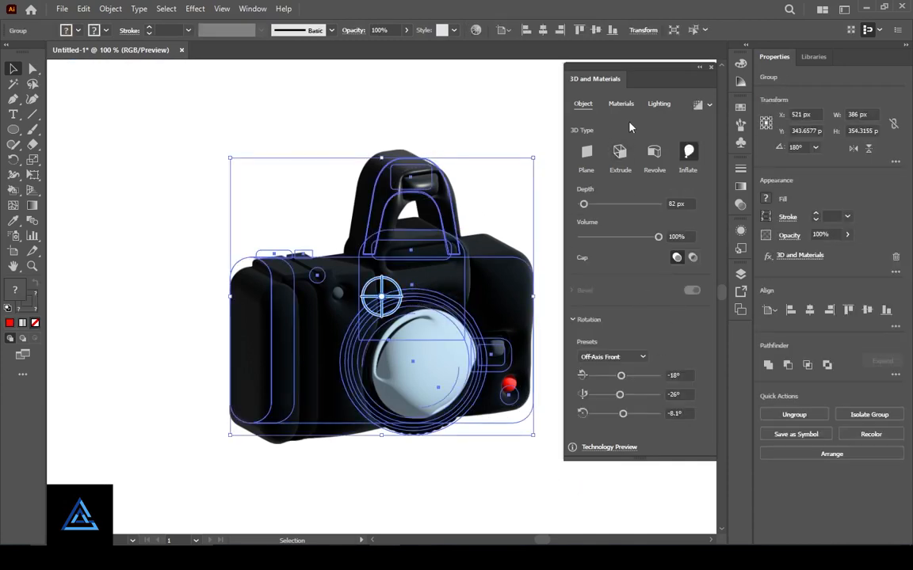
- Set the camera's light to 117% intensity, 165° rotation and 54° height, and turn on shadows behind the object
{"action": "left_click", "coordinate": [659, 105]}
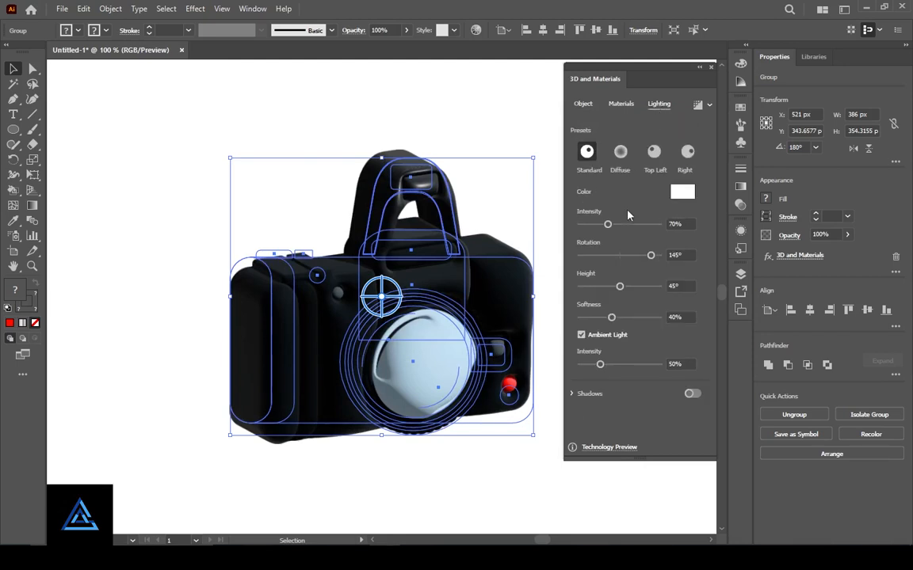
{"action": "left_click_drag", "start_coordinate": [610, 228], "coordinate": [653, 262]}
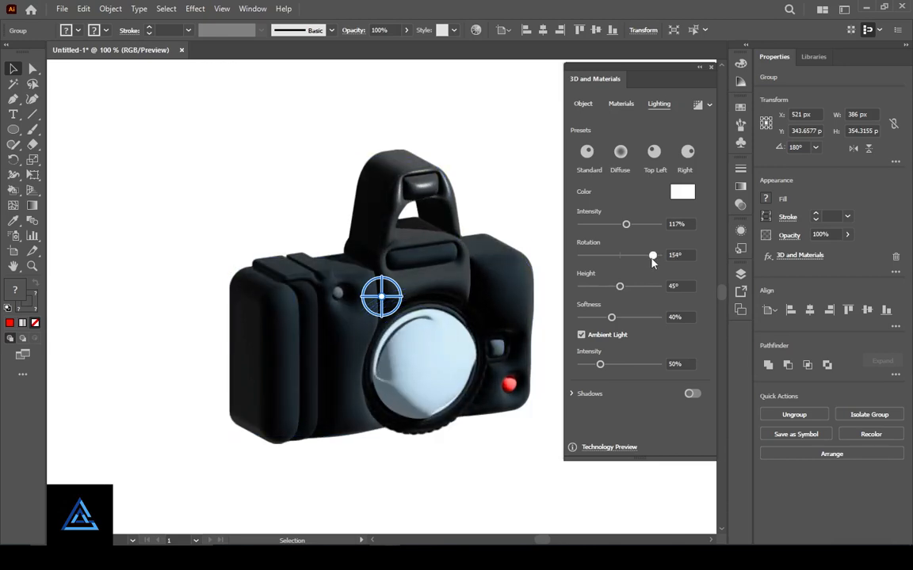
{"action": "left_click_drag", "start_coordinate": [619, 286], "coordinate": [626, 287]}
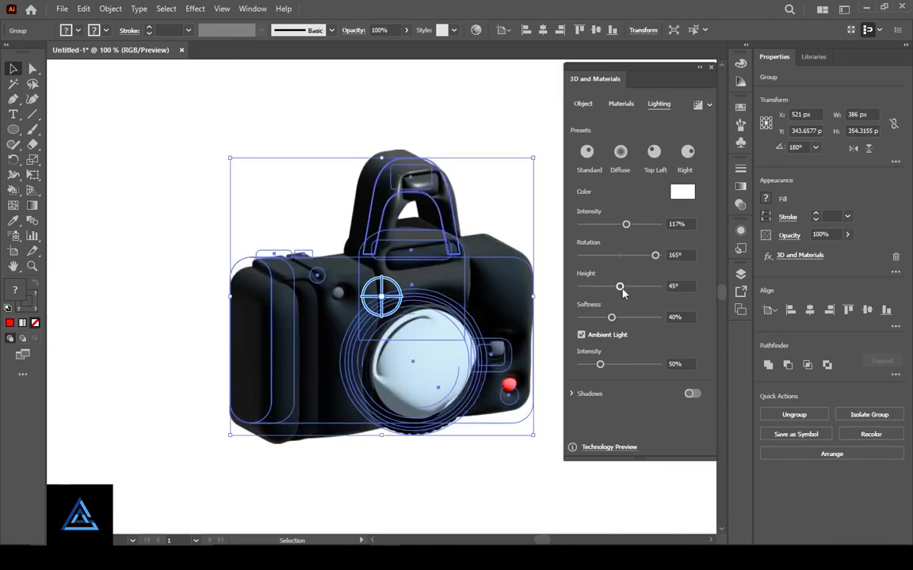
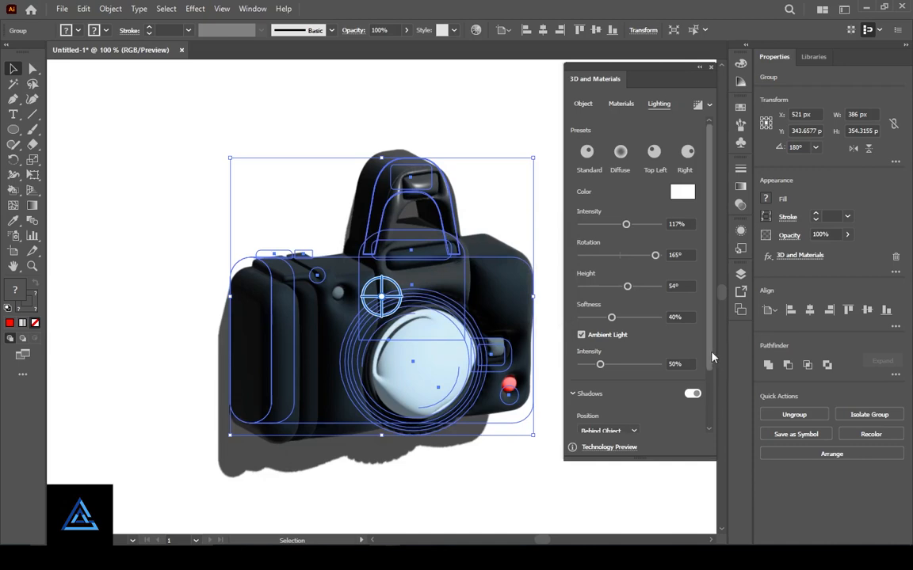
- Set the light to 160% intensity, 57° rotation and 83° height, with the ambient light intensity at 73%
{"action": "scroll", "coordinate": [712, 358], "scroll_direction": "down", "scroll_amount": 2}
{"action": "mouse_move", "coordinate": [655, 186]}
{"action": "left_mouse_down"}
{"action": "mouse_move", "coordinate": [621, 187]}
{"action": "mouse_move", "coordinate": [644, 187]}
{"action": "mouse_move", "coordinate": [637, 186]}
{"action": "left_mouse_up"}
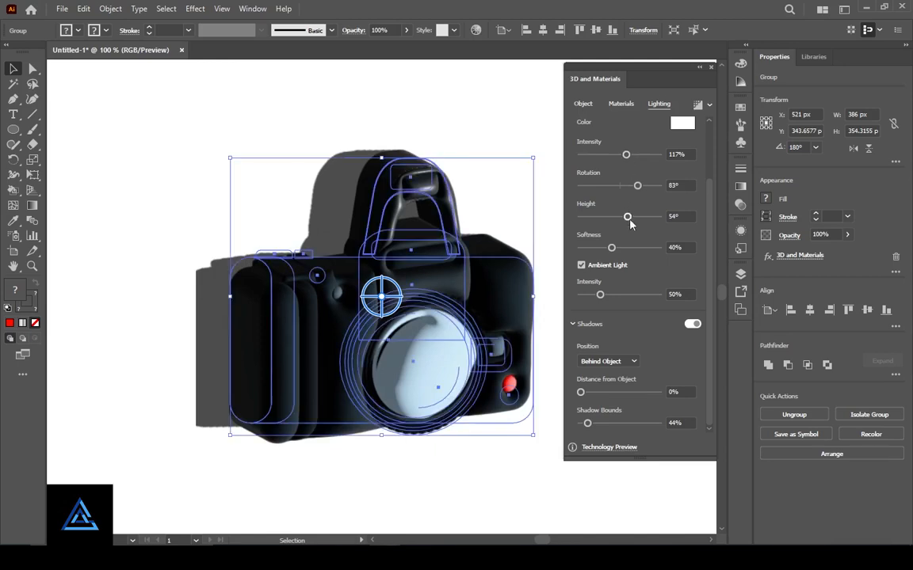
{"action": "left_click_drag", "start_coordinate": [631, 225], "coordinate": [653, 219]}
{"action": "mouse_move", "coordinate": [637, 186]}
{"action": "left_mouse_down"}
{"action": "mouse_move", "coordinate": [627, 156]}
{"action": "mouse_move", "coordinate": [643, 155]}
{"action": "left_mouse_up"}
{"action": "left_click_drag", "start_coordinate": [600, 295], "coordinate": [609, 295]}
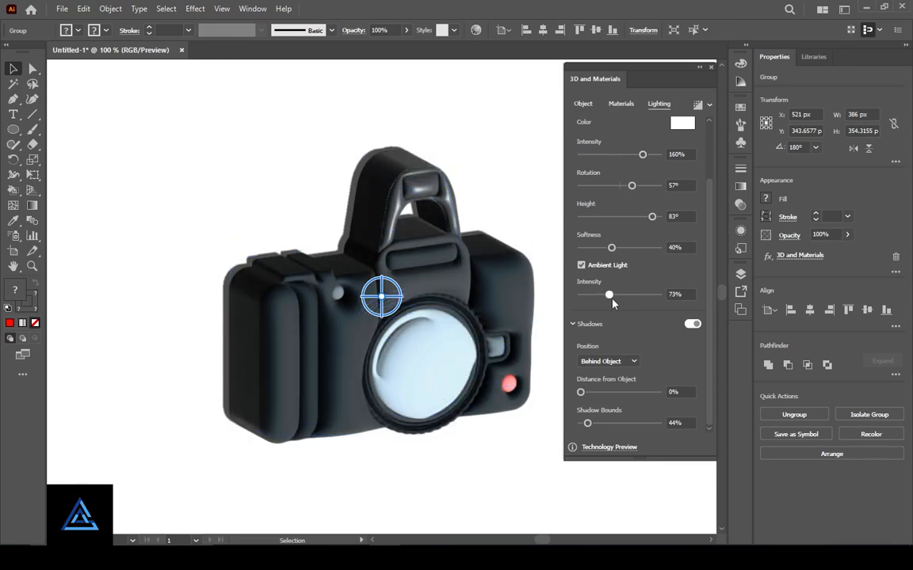
- Set the light softness to 55%, slightly enlarge the shadow bounds and deselect the camera
{"action": "mouse_move", "coordinate": [612, 248]}
{"action": "left_mouse_down"}
{"action": "mouse_move", "coordinate": [639, 248]}
{"action": "mouse_move", "coordinate": [625, 250]}
{"action": "left_mouse_up"}
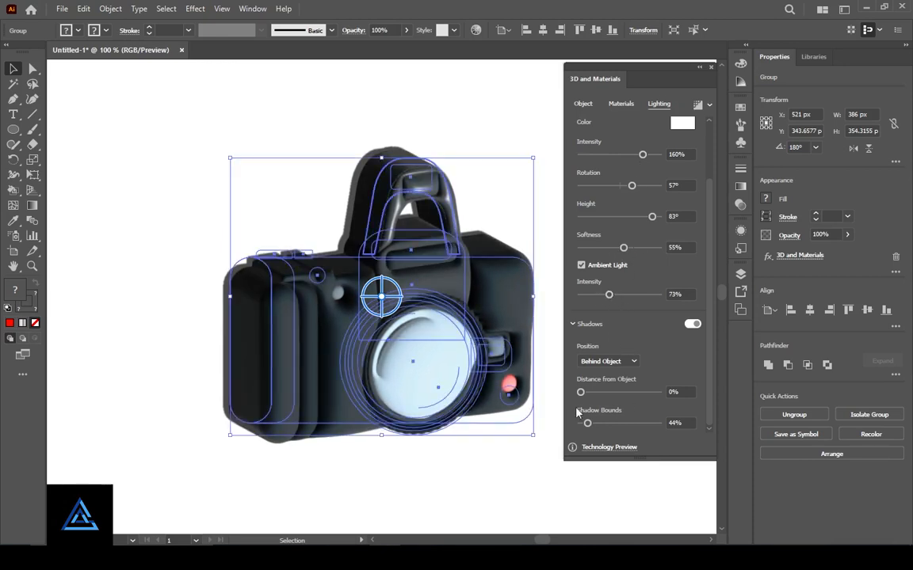
{"action": "left_click_drag", "start_coordinate": [588, 425], "coordinate": [597, 427]}
{"action": "key", "text": "ctrl+shift+a"}
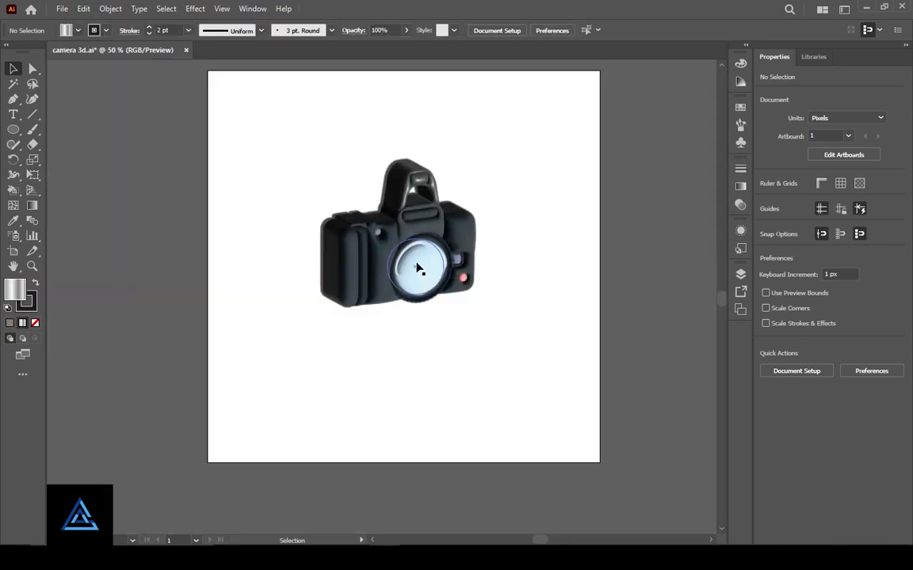
- Duplicate the 3D camera, remove the copy's 3D and Materials effect, and place flat copies beside and below the original
{"action": "left_click", "coordinate": [419, 269]}
{"action": "left_click_drag", "start_coordinate": [427, 275], "coordinate": [491, 375]}
{"action": "left_click", "coordinate": [893, 258]}
{"action": "left_click", "coordinate": [534, 382]}
{"action": "left_click_drag", "start_coordinate": [408, 355], "coordinate": [397, 374]}
{"action": "left_click", "coordinate": [509, 344]}
- Ungroup the flat camera copy below the 3D camera and deselect its shapes
{"action": "key", "text": "ctrl+equal"}
{"action": "scroll", "coordinate": [545, 353], "scroll_direction": "up", "scroll_amount": 1}
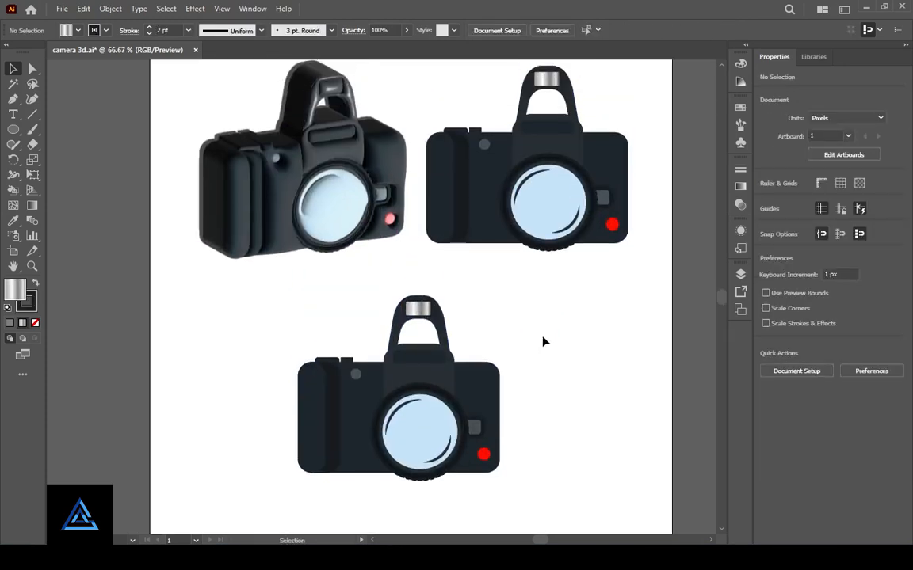
{"action": "scroll", "coordinate": [544, 341], "scroll_direction": "down", "scroll_amount": 5}
{"action": "key", "text": "ctrl+equal"}
{"action": "key", "text": "ctrl+equal"}
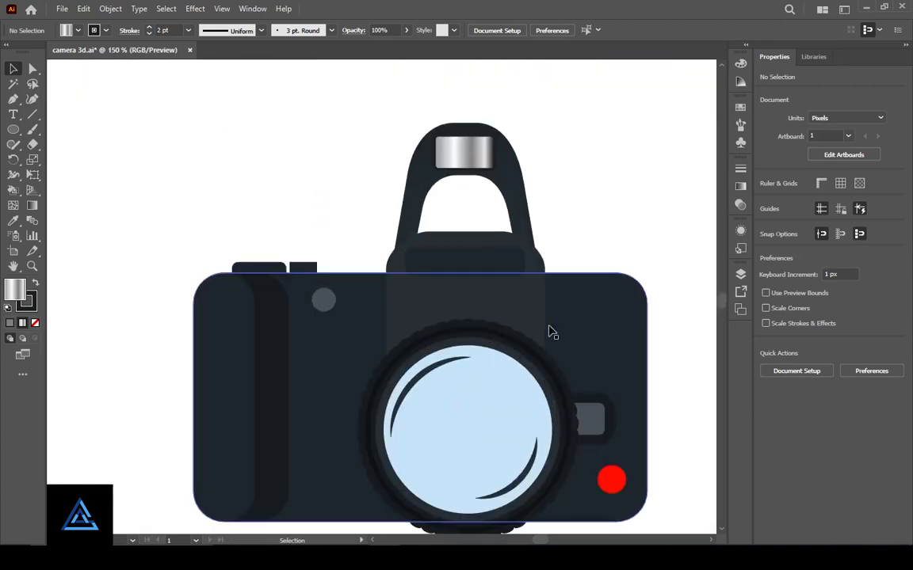
{"action": "left_click_drag", "start_coordinate": [629, 355], "coordinate": [563, 274]}
{"action": "right_click", "coordinate": [412, 331]}
{"action": "left_click", "coordinate": [450, 214]}
{"action": "left_click", "coordinate": [614, 293]}
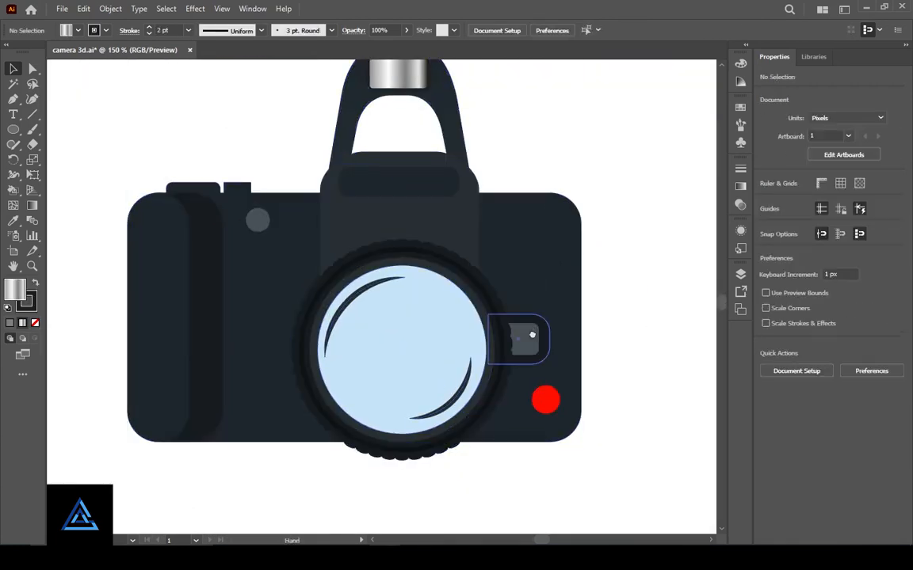
- Delete the ridged ring, inner lens rings, blue glass and reflection arcs from the ungrouped camera copy
{"action": "left_click_drag", "start_coordinate": [532, 335], "coordinate": [543, 351]}
{"action": "left_click", "coordinate": [407, 465]}
{"action": "key", "text": "Delete"}
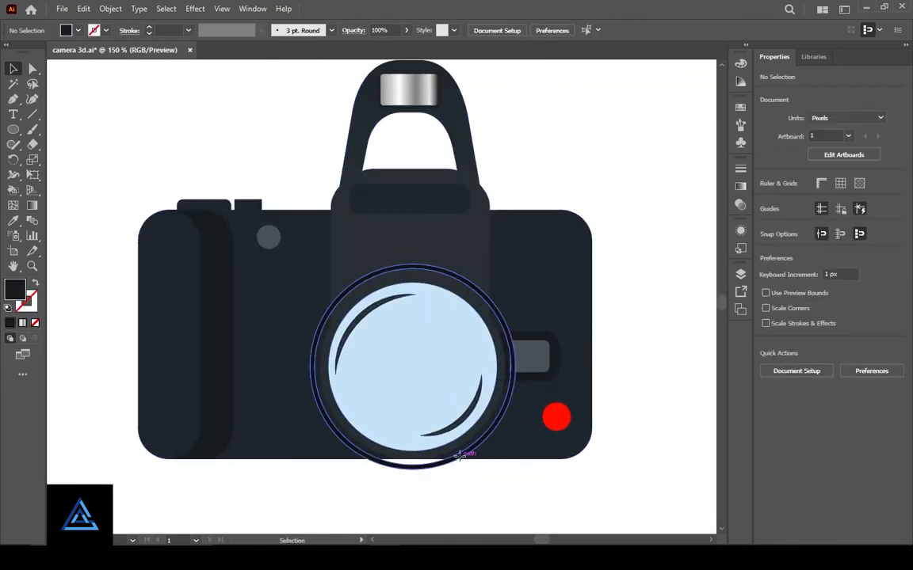
{"action": "left_click", "coordinate": [463, 431]}
{"action": "key", "text": "Delete"}
{"action": "left_click", "coordinate": [469, 414]}
{"action": "key", "text": "Delete"}
{"action": "left_click", "coordinate": [344, 339]}
{"action": "key", "text": "Delete"}
- Send the viewfinder housing behind the camera body with Send to Back
{"action": "right_click", "coordinate": [435, 295]}
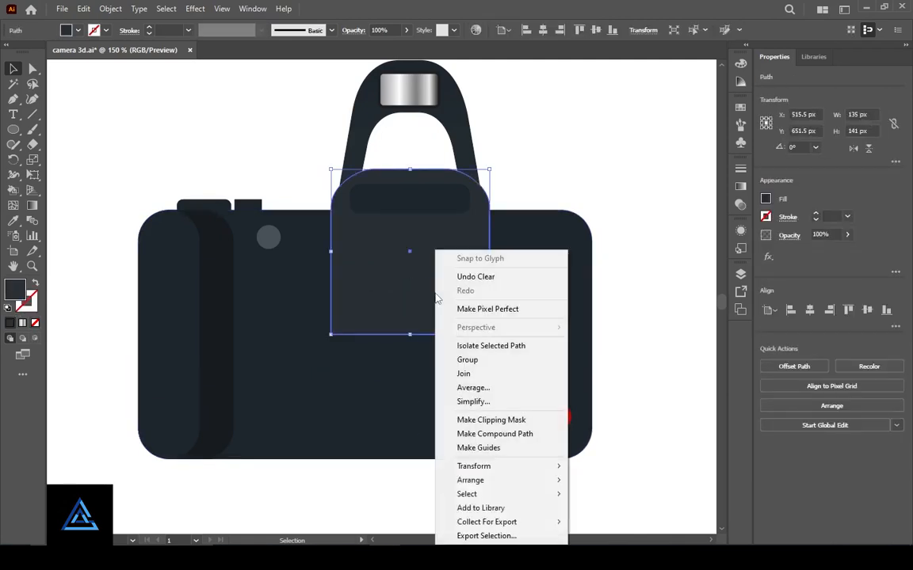
{"action": "mouse_move", "coordinate": [490, 480]}
{"action": "left_click", "coordinate": [607, 522]}
{"action": "left_click", "coordinate": [668, 377]}
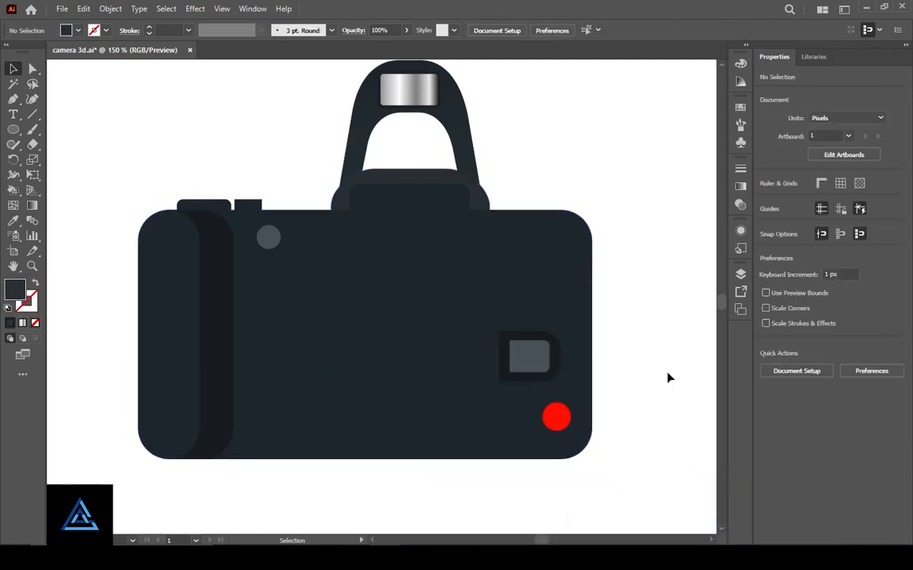
- Delete the rounded bar on the viewfinder housing and the metallic gradient window above it
{"action": "left_click", "coordinate": [412, 204]}
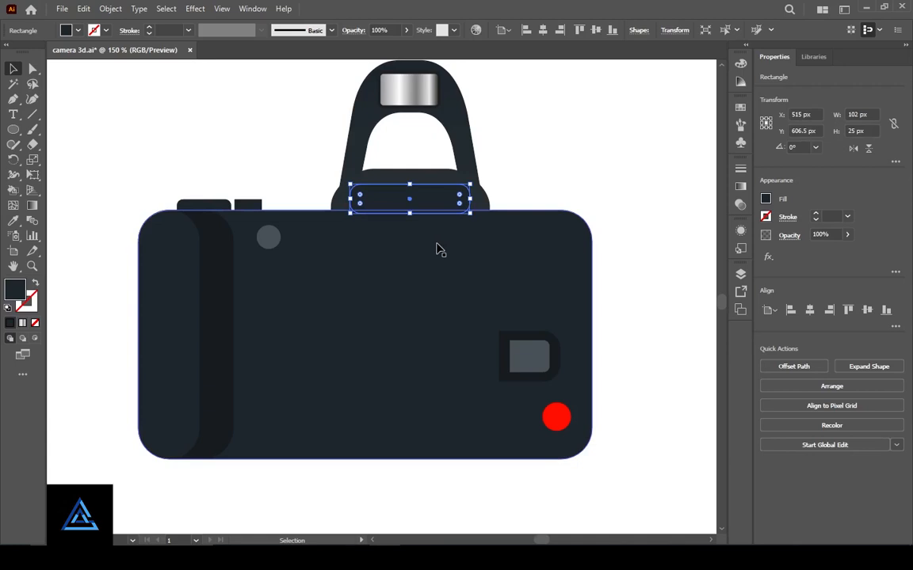
{"action": "left_click", "coordinate": [611, 183]}
{"action": "left_click", "coordinate": [408, 89]}
{"action": "key", "text": "Delete"}
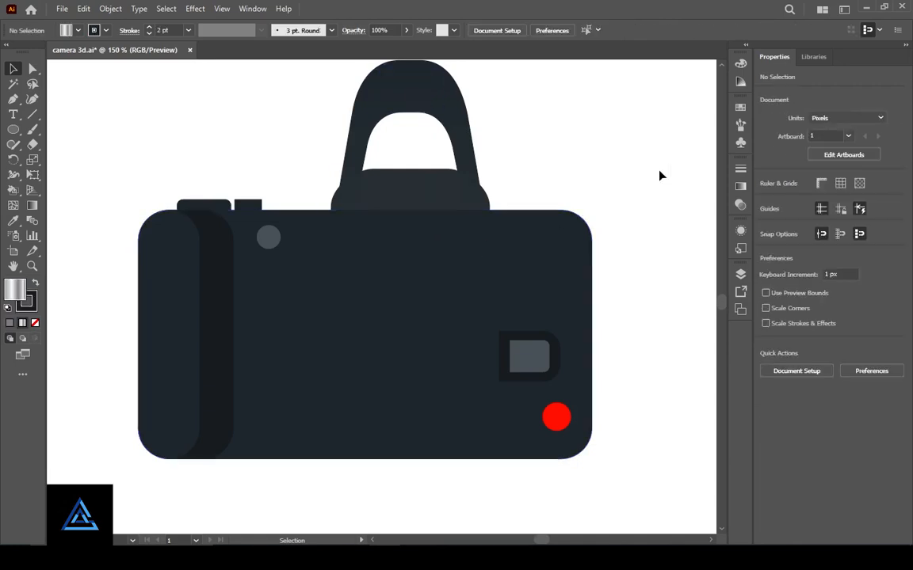
- Delete the grip shapes, the side latch and the red button from the camera body
{"action": "left_click", "coordinate": [275, 242]}
{"action": "left_click", "coordinate": [217, 323]}
{"action": "key", "text": "Delete"}
{"action": "left_click", "coordinate": [247, 330]}
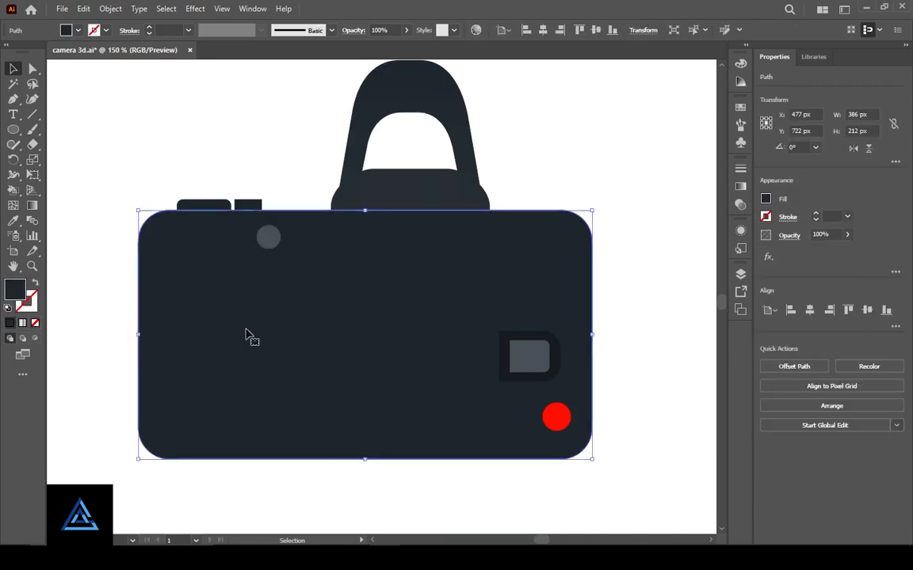
{"action": "left_click", "coordinate": [540, 367]}
{"action": "key", "text": "Delete"}
{"action": "left_click", "coordinate": [556, 417]}
{"action": "key", "text": "Delete"}
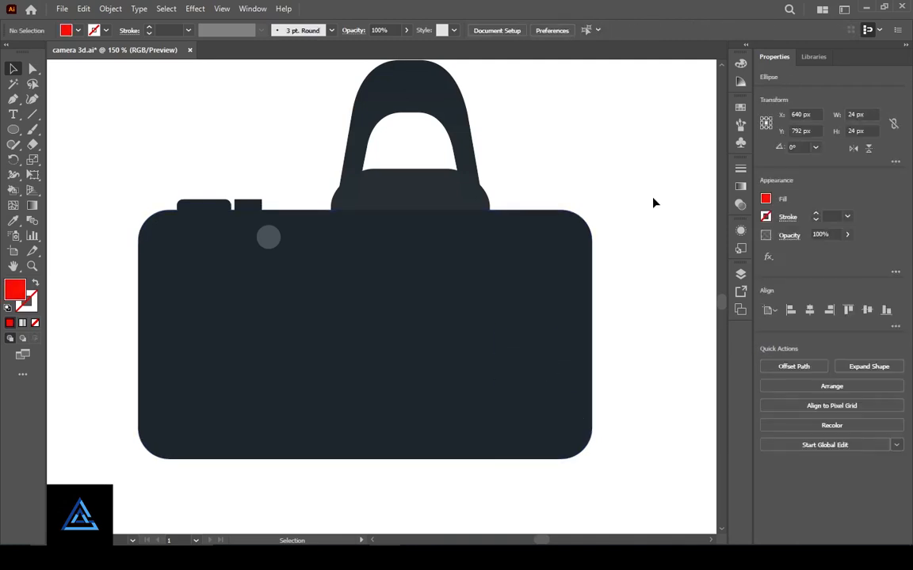
- Move the grey circle to the lower-right corner of the camera body and select the body
{"action": "left_click_drag", "start_coordinate": [267, 236], "coordinate": [546, 412]}
{"action": "left_click", "coordinate": [319, 303]}
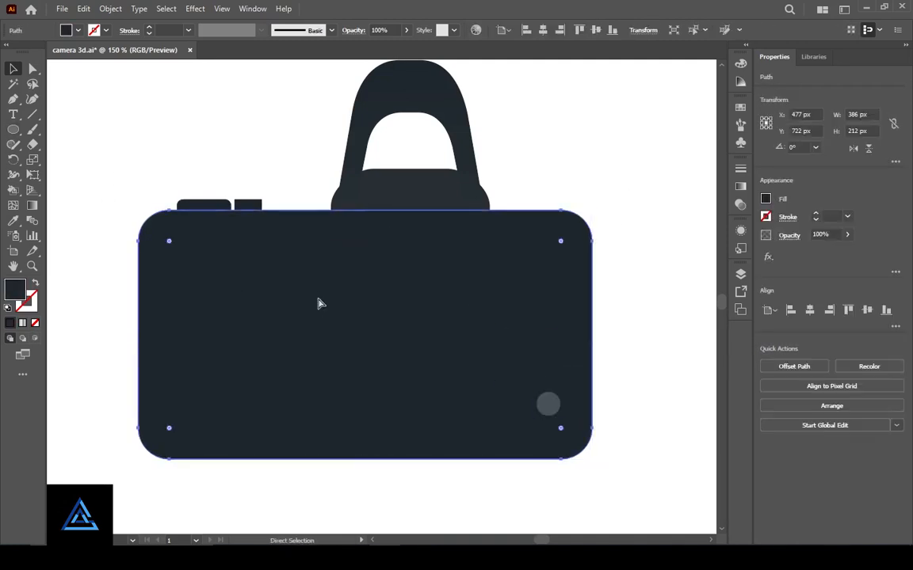
{"action": "key", "text": "Delete"}
{"action": "left_click", "coordinate": [535, 336]}
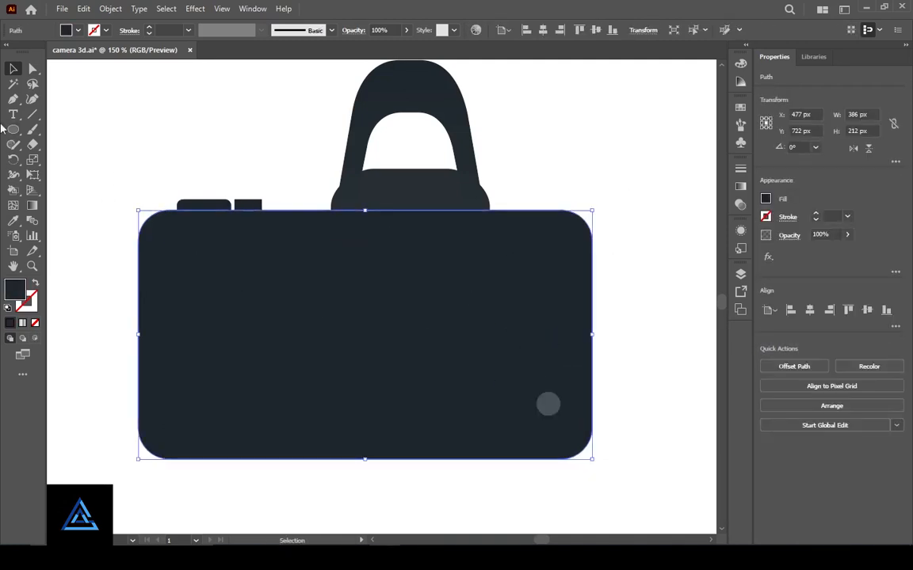
- Draw a rectangle about 258 × 162 px as the screen on the camera body and fill it light grey
{"action": "left_click_drag", "start_coordinate": [13, 129], "coordinate": [56, 133]}
{"action": "left_click_drag", "start_coordinate": [171, 243], "coordinate": [470, 435]}
{"action": "double_click", "coordinate": [15, 291]}
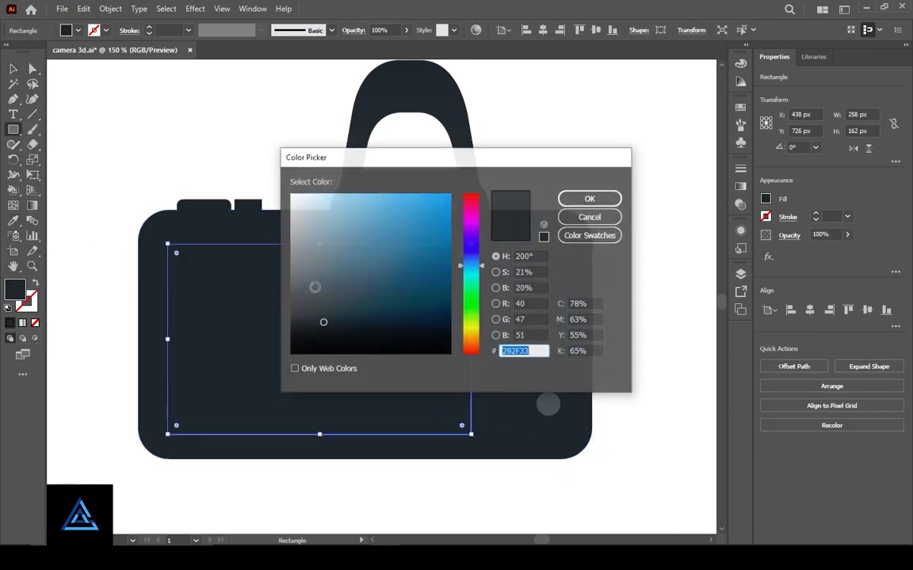
{"action": "left_click_drag", "start_coordinate": [314, 286], "coordinate": [288, 209]}
{"action": "left_click", "coordinate": [593, 203]}
{"action": "left_click", "coordinate": [13, 69]}
{"action": "left_click", "coordinate": [639, 334]}
- Draw a light grey rounded rectangle about 74 × 35 px over the viewfinder housing as the eyepiece window
{"action": "left_click", "coordinate": [12, 129]}
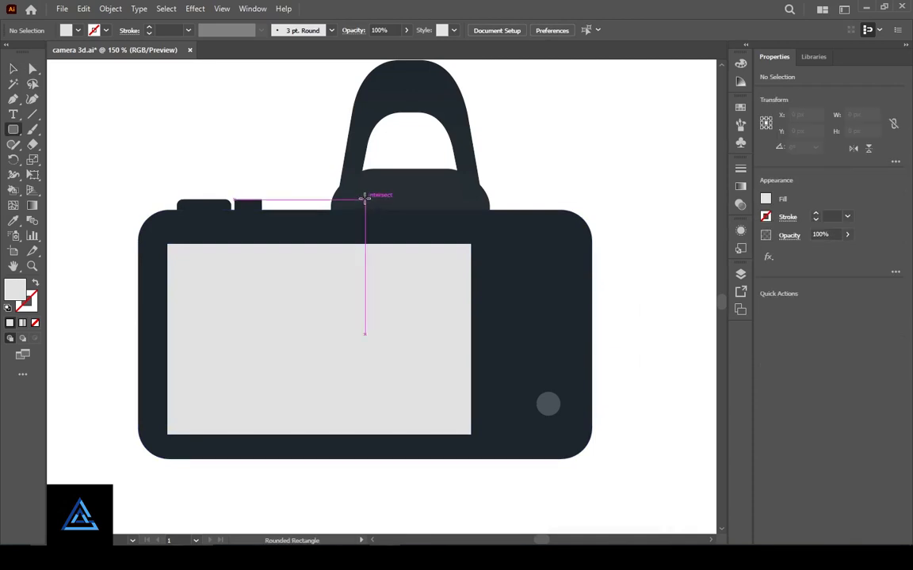
{"action": "left_click_drag", "start_coordinate": [362, 190], "coordinate": [429, 215]}
{"action": "left_click", "coordinate": [516, 190]}
{"action": "key", "text": "ctrl+z"}
- Shift the wide rounded button on top of the camera body to the right, past the small square button
{"action": "left_click", "coordinate": [247, 207]}
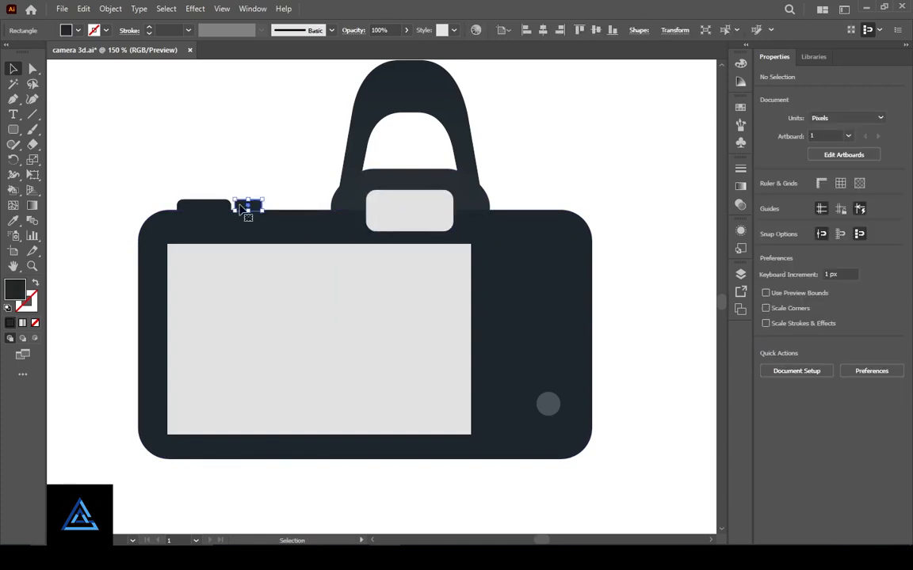
{"action": "left_click", "coordinate": [215, 206], "text": "shift"}
{"action": "left_click", "coordinate": [280, 157]}
{"action": "left_click", "coordinate": [212, 208]}
{"action": "key", "text": "shift+Right"}
{"action": "key", "text": "shift+Right"}
{"action": "key", "text": "shift+Right"}
{"action": "key", "text": "shift+Right"}
{"action": "key", "text": "shift+Right"}
{"action": "key", "text": "shift+Right"}
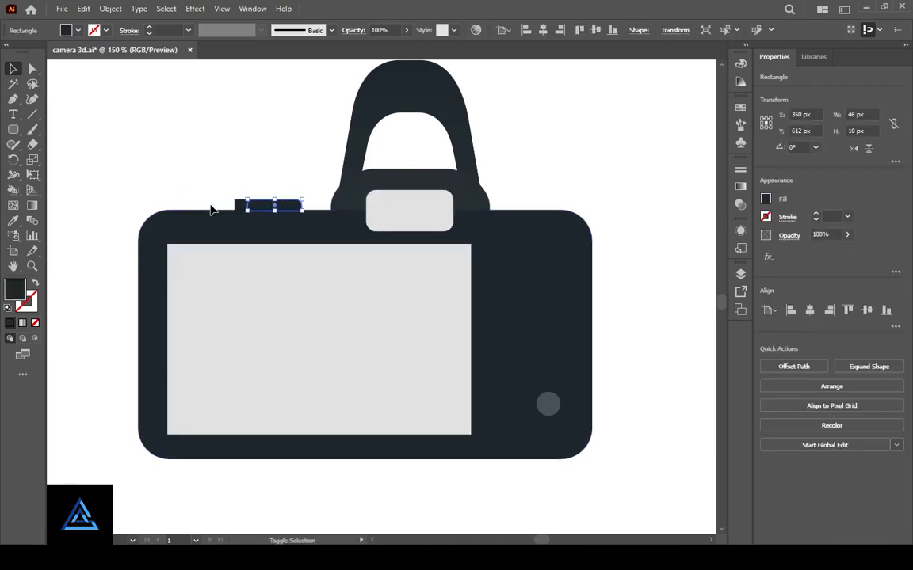
- Move both top buttons together toward the right end of the camera body's top edge
{"action": "left_click", "coordinate": [251, 208], "text": "shift"}
{"action": "key", "text": "shift+Right"}
{"action": "key", "text": "shift+Right"}
{"action": "key", "text": "shift+Right"}
{"action": "key", "text": "shift+Right"}
{"action": "key", "text": "shift+Right"}
{"action": "key", "text": "shift+Right"}
{"action": "key", "text": "shift+Right"}
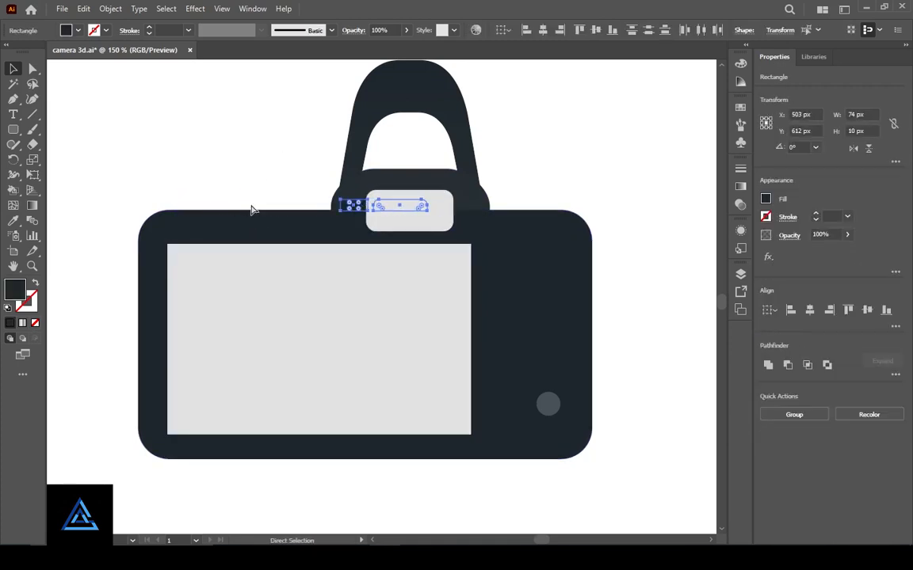
{"action": "left_click", "coordinate": [482, 194]}
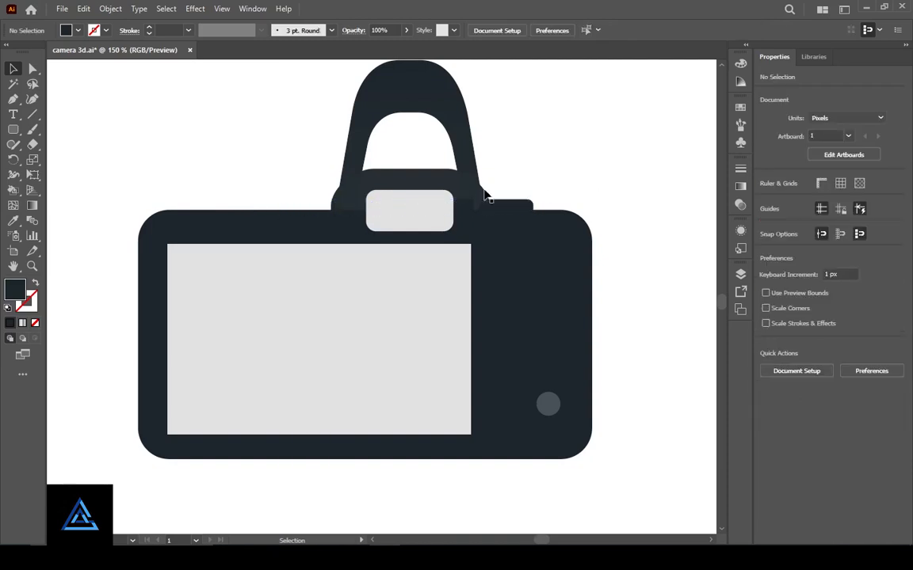
- Move the viewfinder window, its housing and the arched strap together about 90 px to the left
{"action": "left_click", "coordinate": [414, 210]}
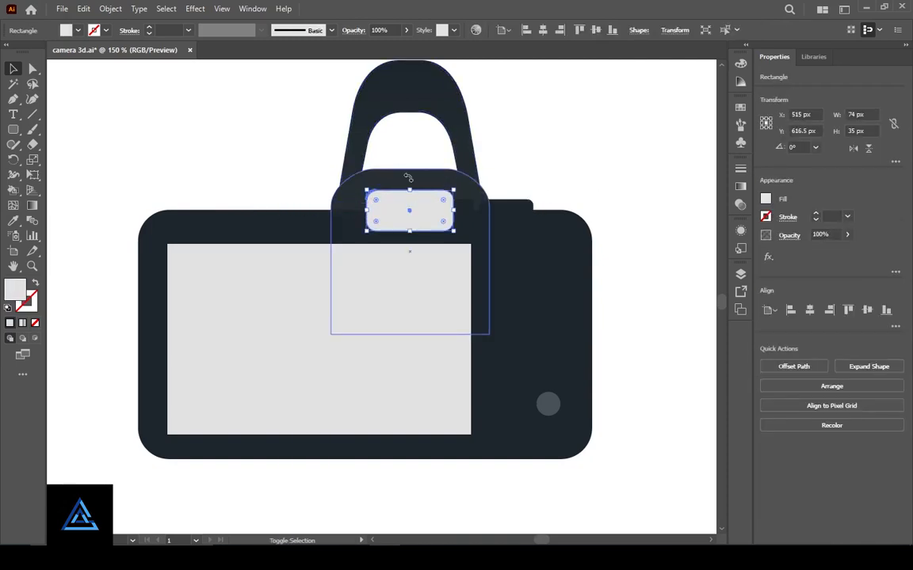
{"action": "left_click", "coordinate": [418, 183], "text": "shift"}
{"action": "left_click", "coordinate": [369, 122], "text": "shift"}
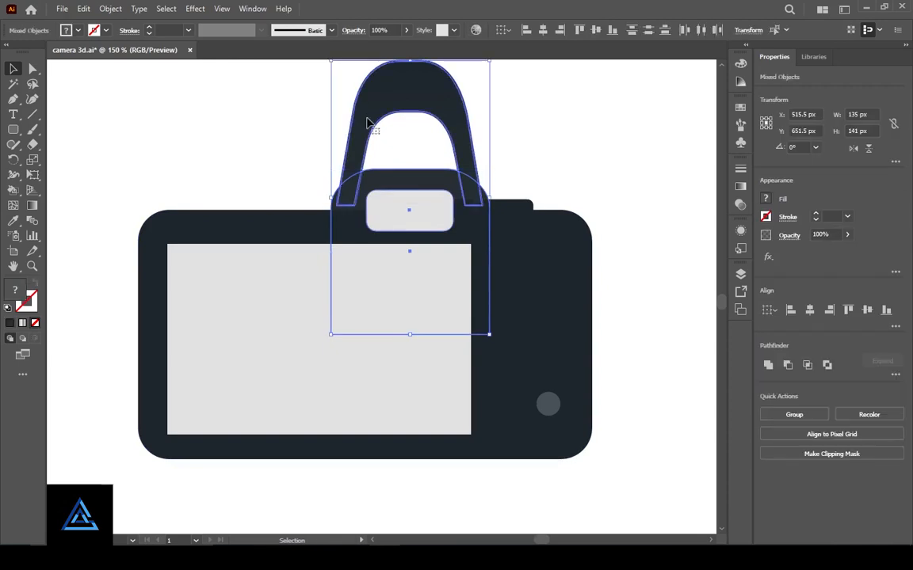
{"action": "key", "text": "shift+Left"}
{"action": "key", "text": "shift+Left"}
{"action": "key", "text": "shift+Left"}
{"action": "key", "text": "shift+Left"}
{"action": "key", "text": "shift+Left"}
{"action": "key", "text": "shift+Left"}
{"action": "key", "text": "shift+Left"}
{"action": "key", "text": "shift+Left"}
{"action": "key", "text": "shift+Left"}
{"action": "key", "text": "shift+Right"}
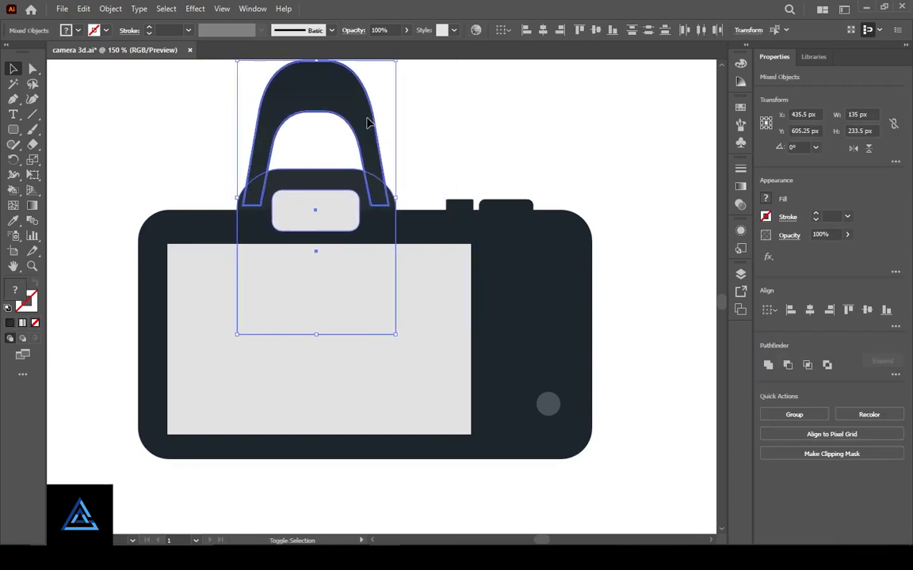
{"action": "key", "text": "shift+Left"}
{"action": "left_click", "coordinate": [416, 146]}
- Place small grey circles as buttons on the camera body, two near the upper-right corner and two beside the screen
{"action": "mouse_move", "coordinate": [413, 350]}
{"action": "left_mouse_down"}
{"action": "mouse_move", "coordinate": [367, 375]}
{"action": "mouse_move", "coordinate": [415, 364]}
{"action": "left_mouse_up"}
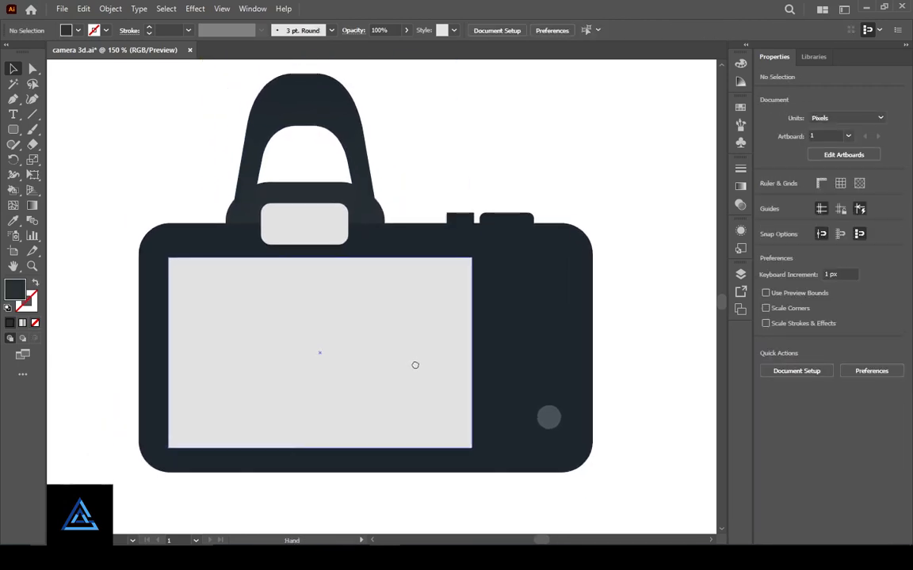
{"action": "mouse_move", "coordinate": [576, 281]}
{"action": "left_mouse_down"}
{"action": "mouse_move", "coordinate": [565, 264]}
{"action": "mouse_move", "coordinate": [574, 277]}
{"action": "left_mouse_up"}
{"action": "left_click", "coordinate": [650, 299]}
{"action": "key", "text": "ctrl+equal"}
{"action": "key", "text": "ctrl+equal"}
{"action": "left_click_drag", "start_coordinate": [566, 317], "coordinate": [441, 371]}
{"action": "left_click_drag", "start_coordinate": [630, 297], "coordinate": [584, 258]}
{"action": "left_click", "coordinate": [633, 294], "text": "shift"}
{"action": "left_click_drag", "start_coordinate": [633, 296], "coordinate": [505, 464]}
{"action": "left_click", "coordinate": [602, 431]}
{"action": "left_click", "coordinate": [549, 460]}
{"action": "left_click_drag", "start_coordinate": [549, 459], "coordinate": [546, 422]}
- Duplicate the lower-right grey circle in place to form a dial with concentric circles 50 px and 20 px wide
{"action": "left_click", "coordinate": [667, 411]}
{"action": "left_click", "coordinate": [552, 418]}
{"action": "key", "text": "ctrl+c"}
{"action": "key", "text": "ctrl+f"}
{"action": "left_click", "coordinate": [657, 425]}
{"action": "key", "text": "ctrl+equal"}
{"action": "key", "text": "ctrl+equal"}
{"action": "left_click_drag", "start_coordinate": [614, 444], "coordinate": [409, 249]}
{"action": "left_click", "coordinate": [477, 320]}
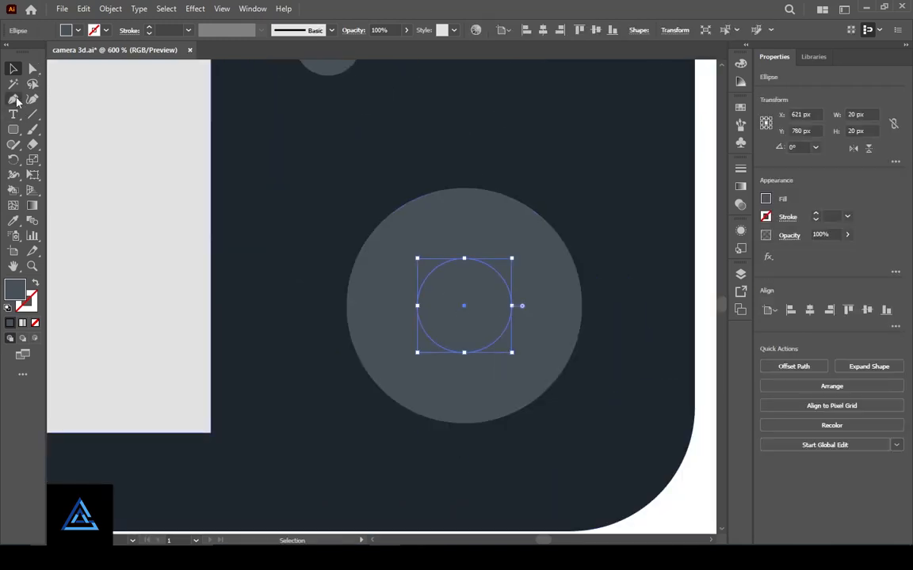
- Draw a light grey 1 pt line without fill from the dial's left edge to its inner circle
{"action": "left_click", "coordinate": [14, 100]}
{"action": "left_click", "coordinate": [9, 70]}
{"action": "left_click", "coordinate": [150, 174]}
{"action": "left_click", "coordinate": [13, 99]}
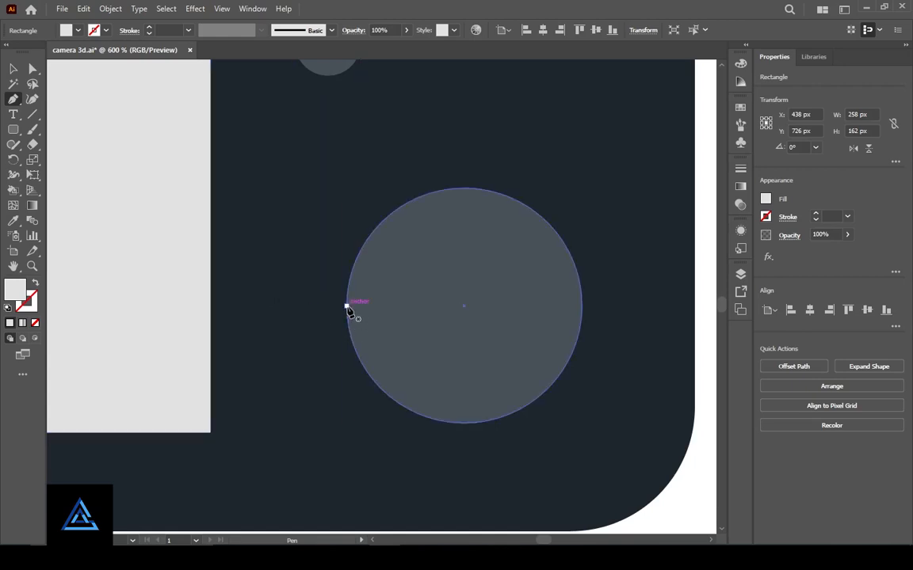
{"action": "left_click_drag", "start_coordinate": [346, 308], "coordinate": [417, 307]}
{"action": "key", "text": "v"}
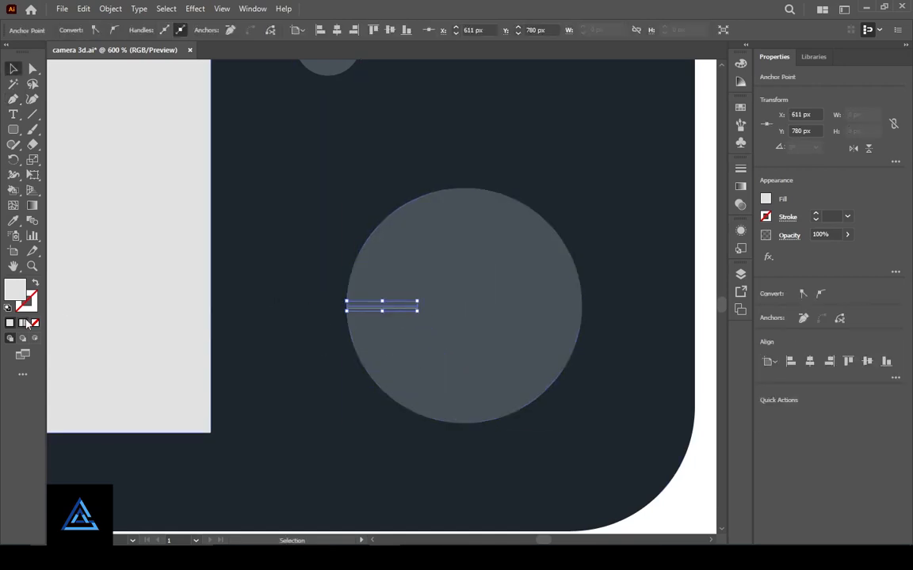
{"action": "left_click", "coordinate": [705, 349]}
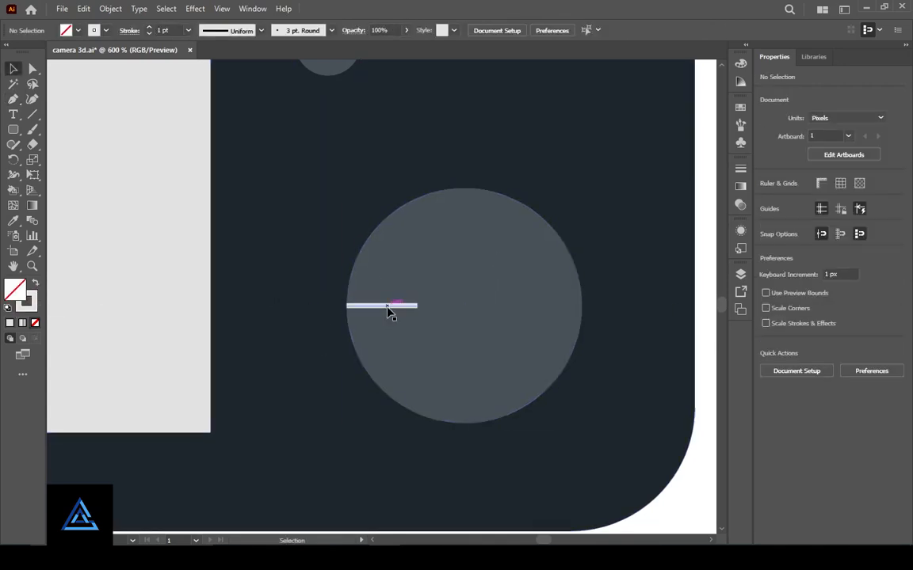
- Duplicate the line on the dial's right side, then copy both lines in place and rotate the copies to vertical
{"action": "left_click_drag", "start_coordinate": [391, 309], "coordinate": [551, 311]}
{"action": "left_click", "coordinate": [707, 347]}
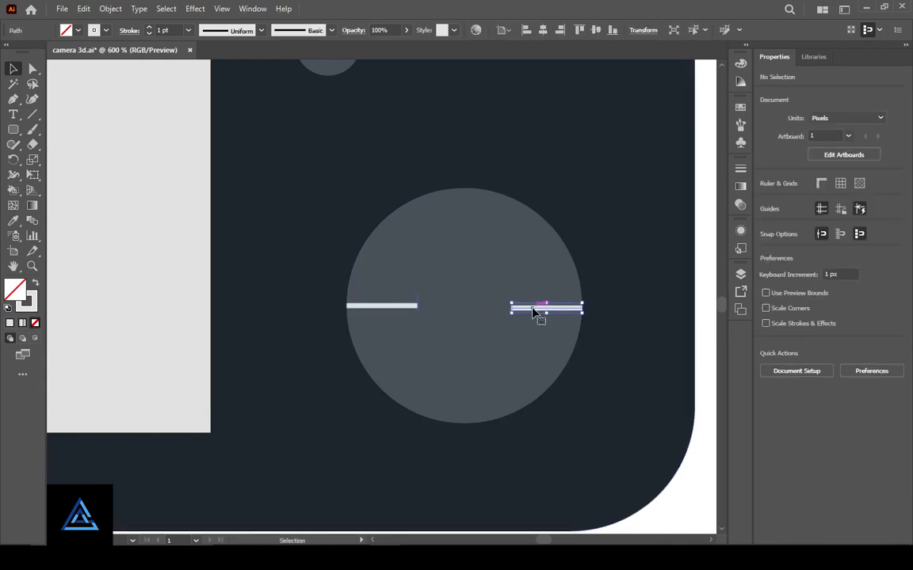
{"action": "left_click", "coordinate": [540, 311]}
{"action": "left_click", "coordinate": [395, 308], "text": "shift"}
{"action": "key", "text": "ctrl+c"}
{"action": "key", "text": "ctrl+f"}
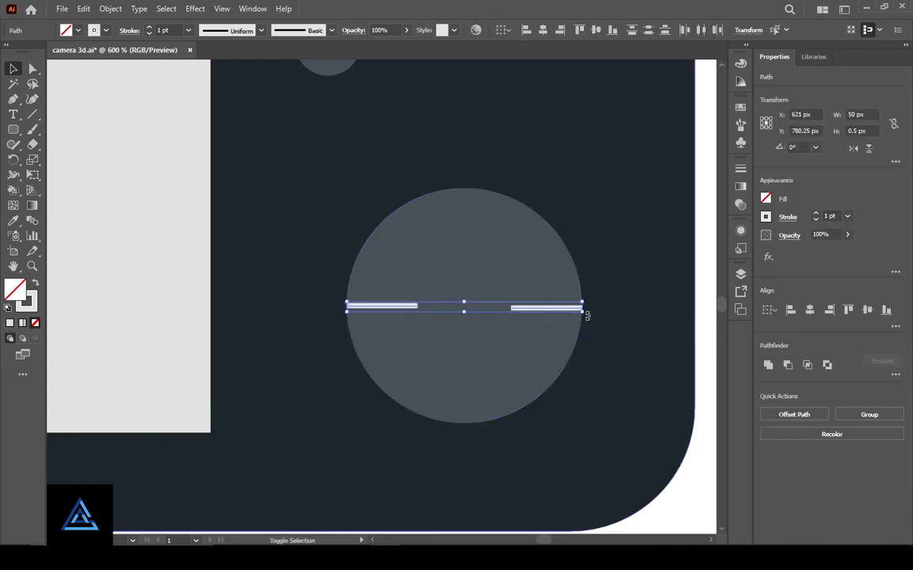
{"action": "left_click_drag", "start_coordinate": [587, 314], "coordinate": [467, 422]}
- Give the dial's inner circle a white 1 pt stroke
{"action": "left_click", "coordinate": [464, 327]}
{"action": "left_click", "coordinate": [105, 31]}
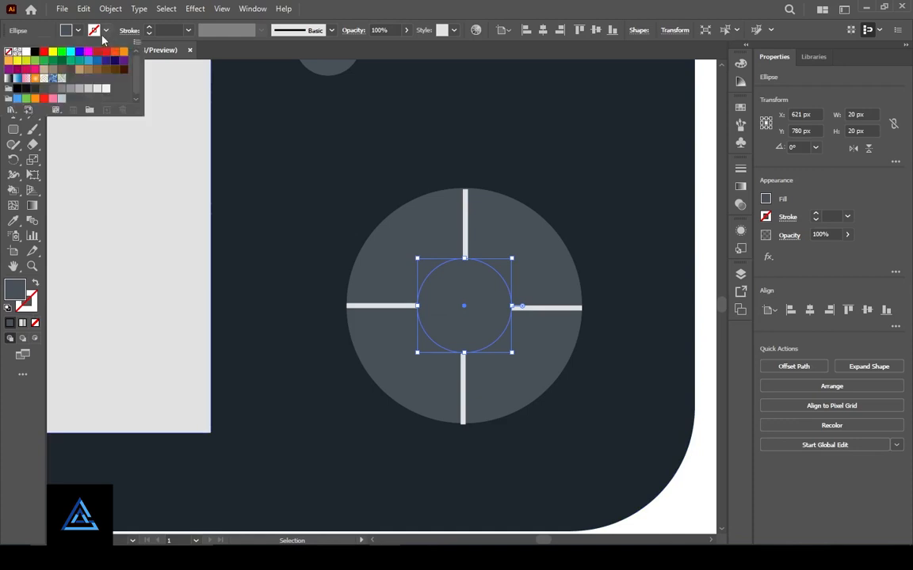
{"action": "left_click", "coordinate": [23, 52]}
{"action": "left_click", "coordinate": [686, 493]}
{"action": "left_click", "coordinate": [703, 317]}
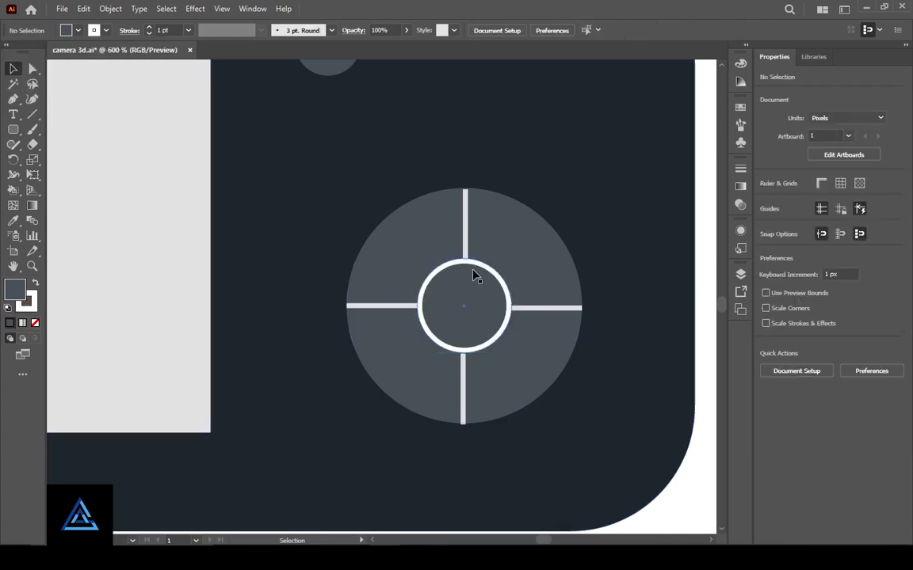
- Create a 50-sided polygon and fit it over the dial at a width of 50 px
{"action": "left_click", "coordinate": [544, 387]}
{"action": "left_click_drag", "start_coordinate": [13, 131], "coordinate": [54, 170]}
{"action": "left_click", "coordinate": [130, 225]}
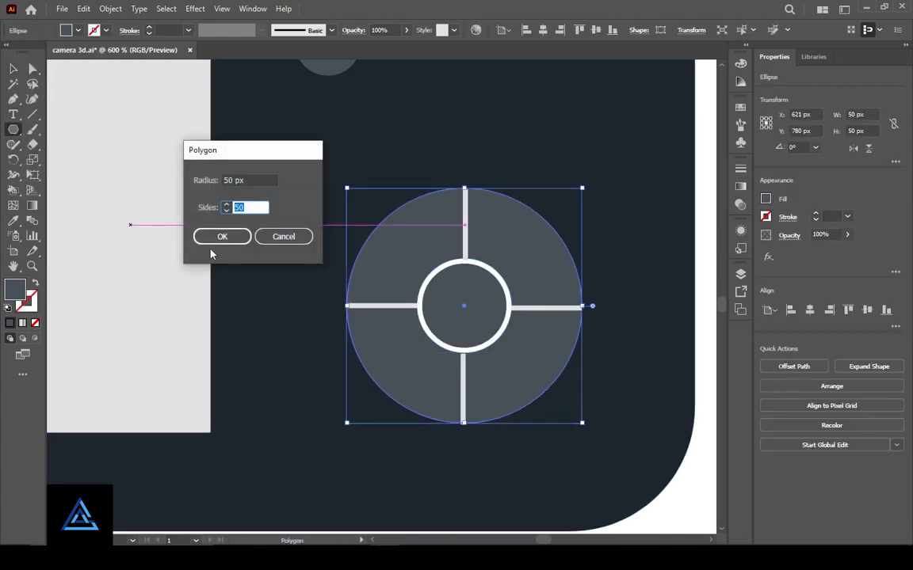
{"action": "key", "text": "Return"}
{"action": "left_click_drag", "start_coordinate": [367, 460], "coordinate": [257, 351]}
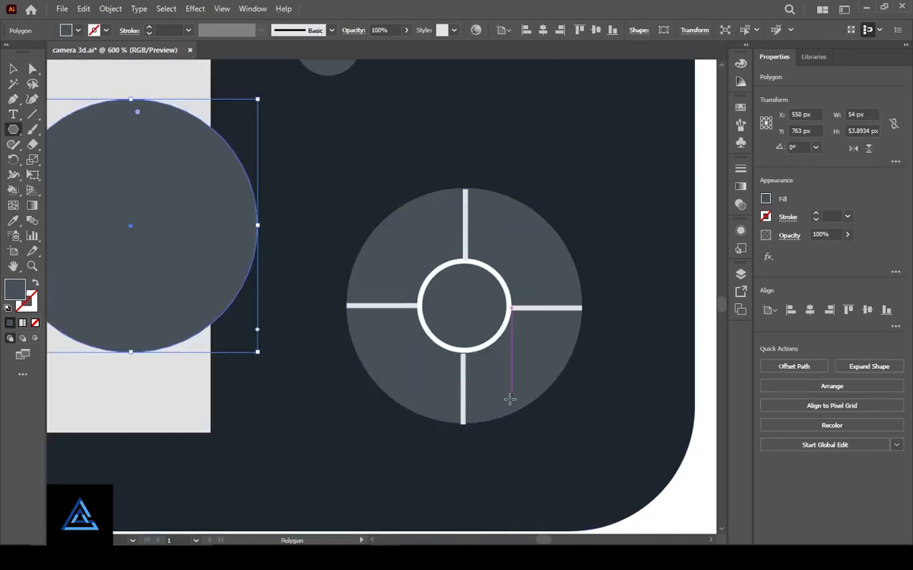
{"action": "left_click_drag", "start_coordinate": [191, 298], "coordinate": [532, 386]}
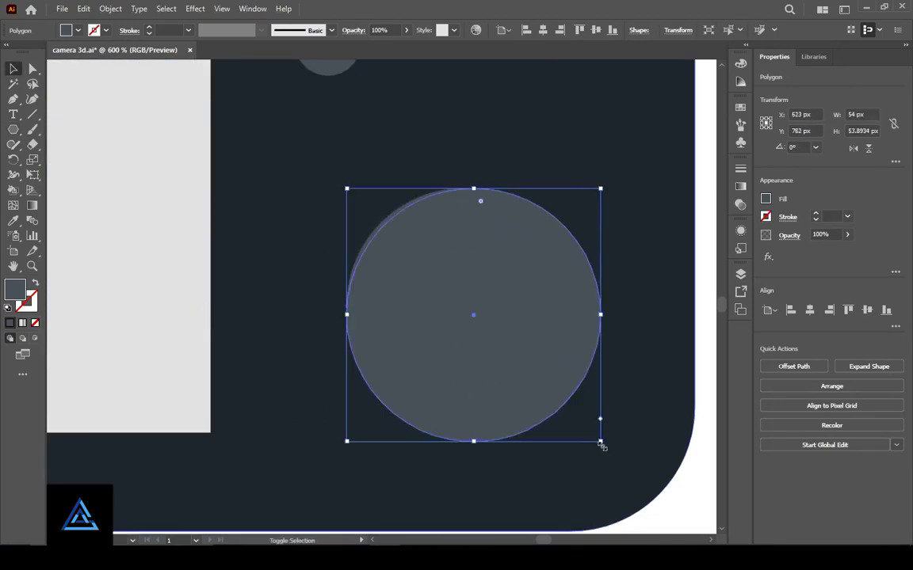
{"action": "mouse_move", "coordinate": [599, 442]}
{"action": "left_mouse_down"}
{"action": "mouse_move", "coordinate": [574, 429]}
{"action": "mouse_move", "coordinate": [584, 440]}
{"action": "left_mouse_up"}
- Apply a 3% Pucker & Bloat effect to the polygon to give the dial a ridged edge
{"action": "left_click", "coordinate": [195, 9]}
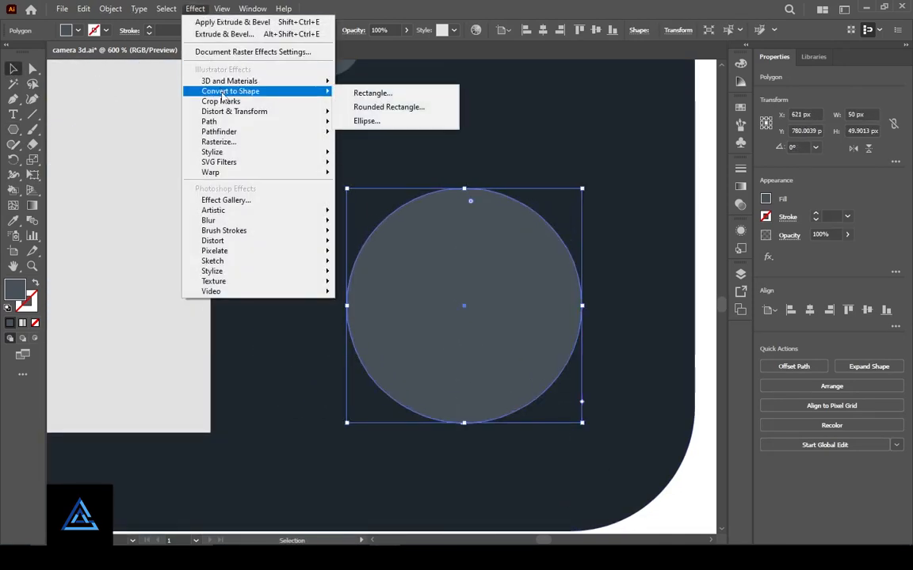
{"action": "mouse_move", "coordinate": [298, 114]}
{"action": "left_click", "coordinate": [380, 126]}
{"action": "left_click_drag", "start_coordinate": [253, 79], "coordinate": [256, 80]}
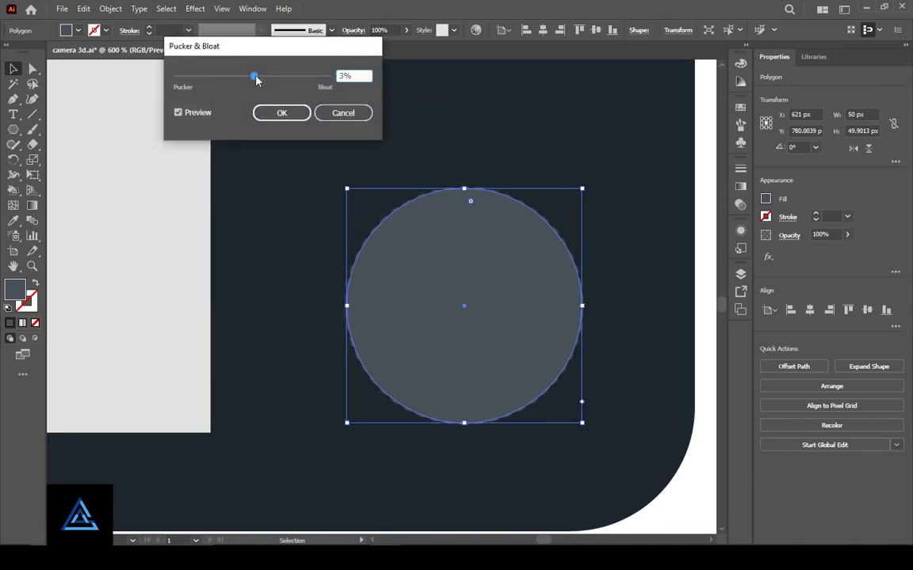
{"action": "left_click", "coordinate": [282, 113]}
{"action": "left_click", "coordinate": [624, 363]}
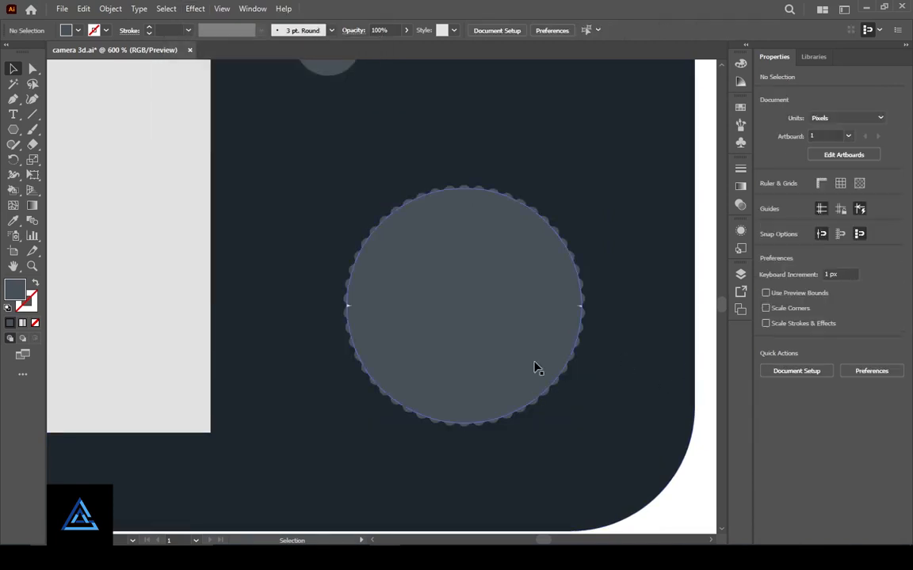
- Send the ridged polygon to the back, then send the camera body behind it
{"action": "left_click", "coordinate": [493, 357]}
{"action": "right_click", "coordinate": [493, 357]}
{"action": "mouse_move", "coordinate": [571, 283]}
{"action": "left_click", "coordinate": [673, 313]}
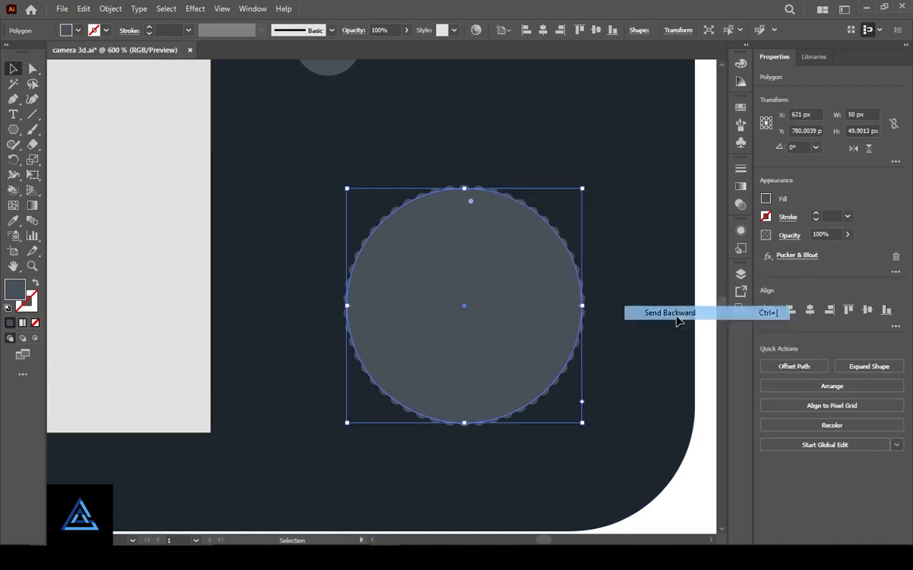
{"action": "right_click", "coordinate": [535, 339]}
{"action": "left_click", "coordinate": [694, 311]}
{"action": "right_click", "coordinate": [553, 303]}
{"action": "mouse_move", "coordinate": [579, 239]}
{"action": "left_click", "coordinate": [717, 284]}
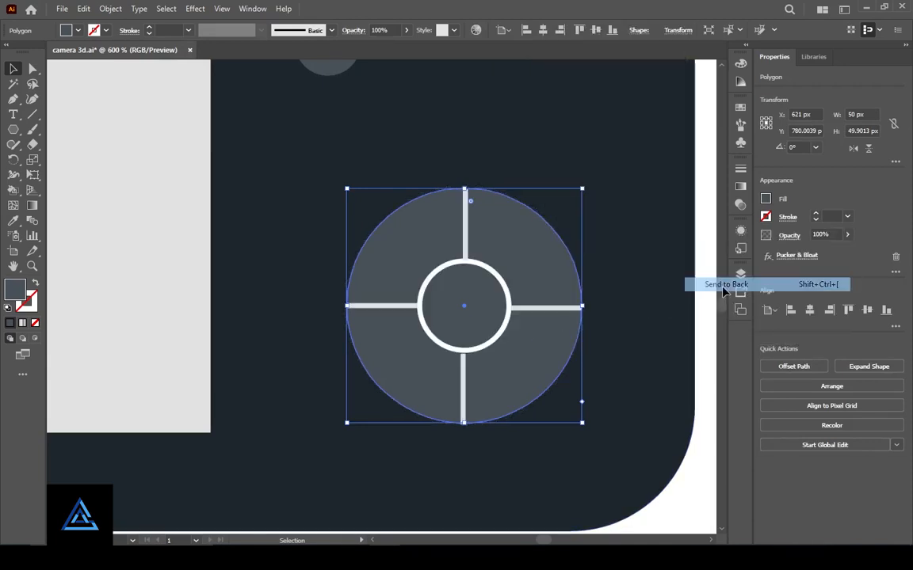
{"action": "right_click", "coordinate": [645, 356]}
{"action": "mouse_move", "coordinate": [681, 291]}
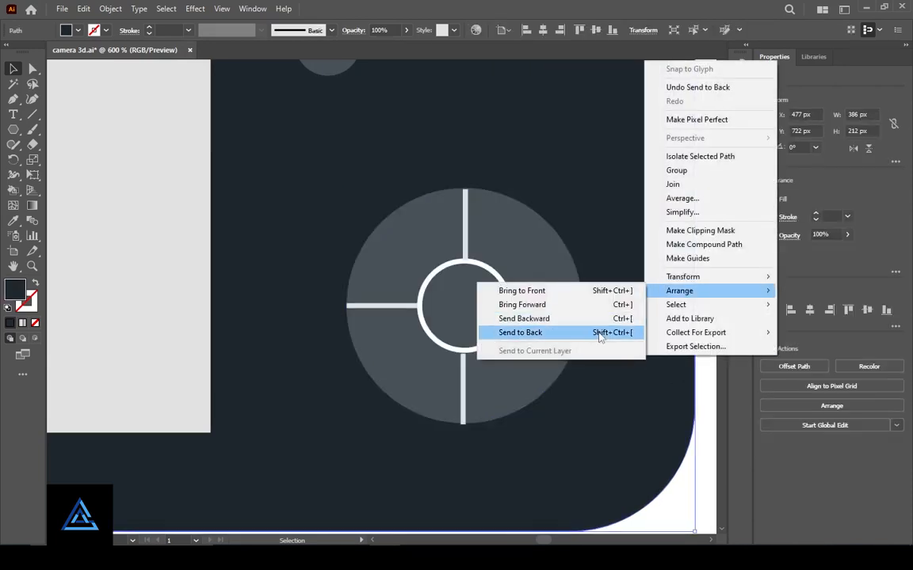
{"action": "left_click", "coordinate": [600, 334]}
{"action": "left_click", "coordinate": [706, 389]}
- Move the lower of the two round buttons beside the screen slightly upward
{"action": "key", "text": "ctrl+minus"}
{"action": "key", "text": "ctrl+minus"}
{"action": "key", "text": "ctrl+minus"}
{"action": "left_click_drag", "start_coordinate": [380, 379], "coordinate": [585, 476]}
{"action": "left_click_drag", "start_coordinate": [567, 312], "coordinate": [567, 305]}
{"action": "left_click", "coordinate": [704, 353]}
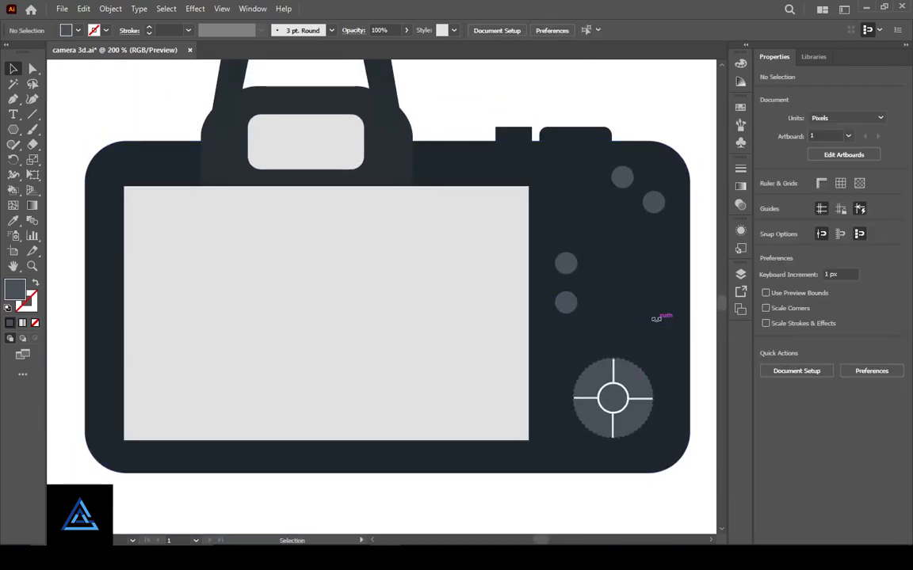
- Draw a grey 33 × 12 px rectangular button above the dial and round its corners to about 2.6 px
{"action": "left_click_drag", "start_coordinate": [13, 130], "coordinate": [60, 129]}
{"action": "left_click_drag", "start_coordinate": [614, 294], "coordinate": [665, 310]}
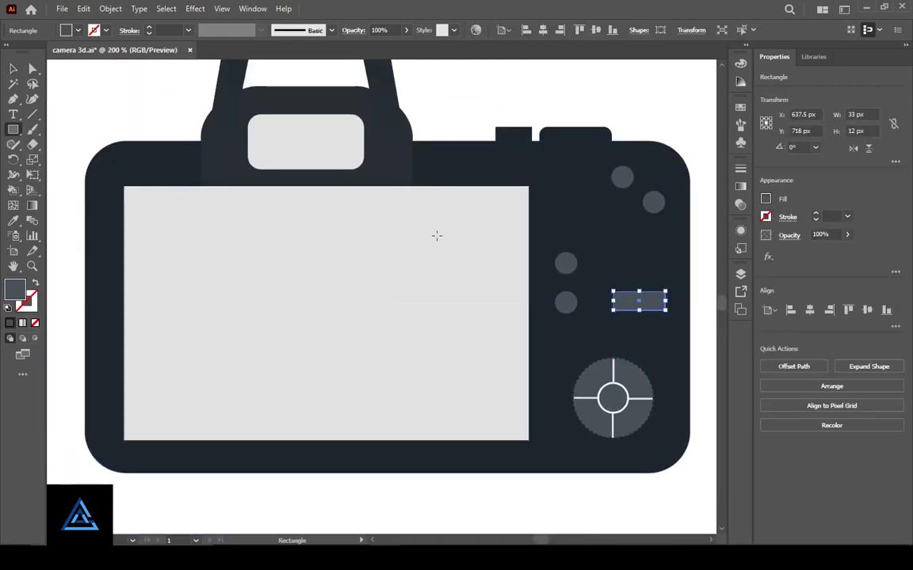
{"action": "key", "text": "a"}
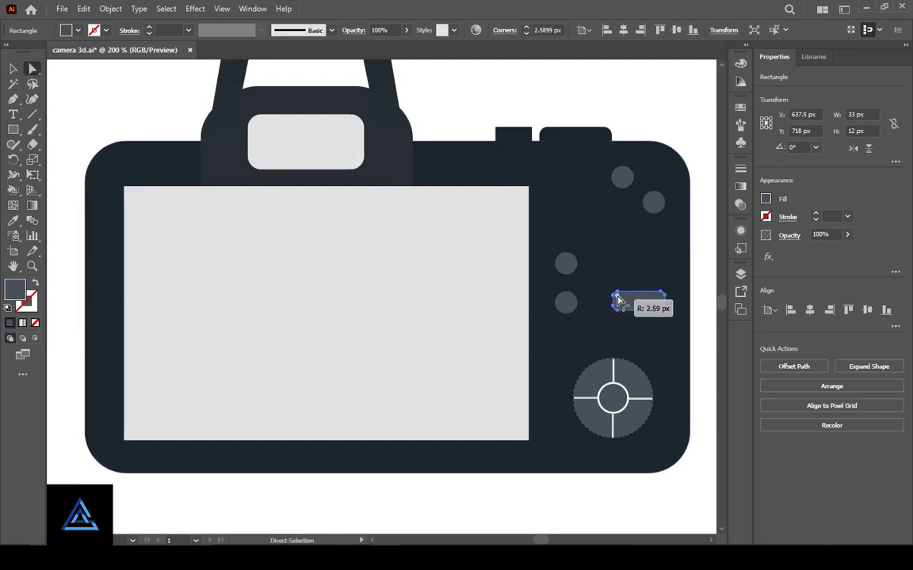
{"action": "left_click", "coordinate": [705, 359]}
- Shift the rounded rectangular button slightly down and to the right, closer to the dial
{"action": "key", "text": "ctrl+plus"}
{"action": "key", "text": "ctrl+plus"}
{"action": "left_click_drag", "start_coordinate": [606, 407], "coordinate": [159, 389]}
{"action": "left_click_drag", "start_coordinate": [466, 292], "coordinate": [475, 325]}
{"action": "left_click", "coordinate": [586, 317]}
- Draw a rectangle about 243 × 146 px inside the screen, leaving a narrow margin all around
{"action": "left_click_drag", "start_coordinate": [397, 264], "coordinate": [468, 416]}
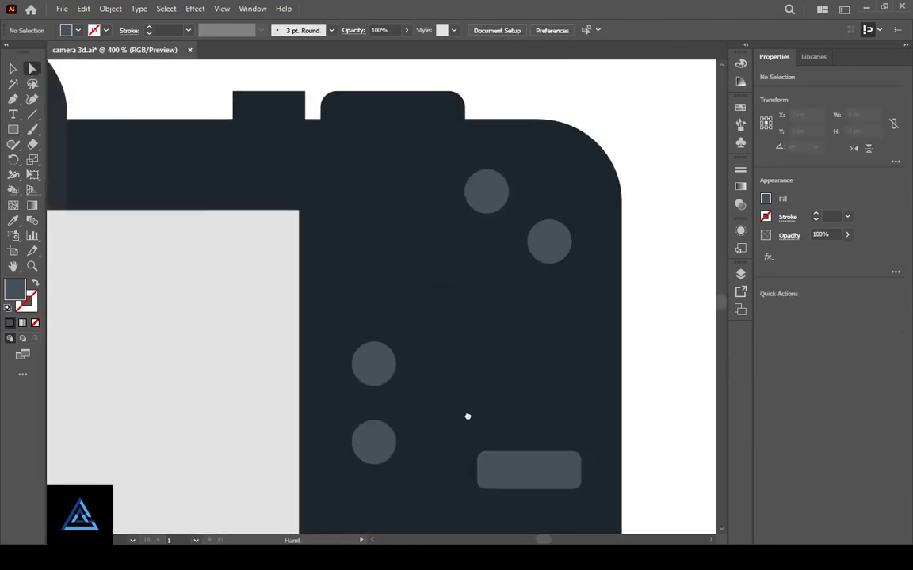
{"action": "left_click_drag", "start_coordinate": [154, 320], "coordinate": [549, 253]}
{"action": "key", "text": "ctrl+minus"}
{"action": "key", "text": "ctrl+minus"}
{"action": "key", "text": "ctrl+minus"}
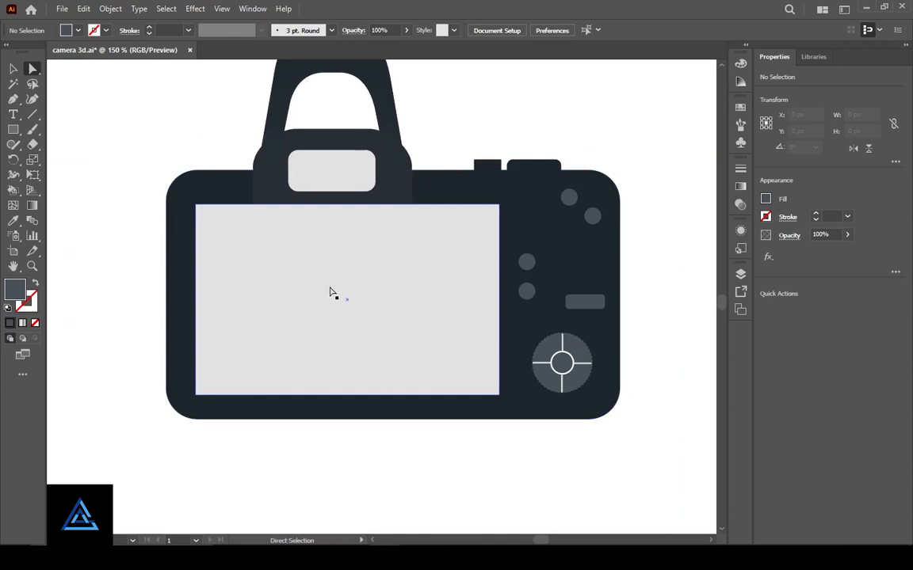
{"action": "left_click", "coordinate": [14, 131]}
{"action": "mouse_move", "coordinate": [204, 212]}
{"action": "left_mouse_down"}
{"action": "mouse_move", "coordinate": [456, 372]}
{"action": "mouse_move", "coordinate": [490, 384]}
{"action": "left_mouse_up"}
- Give the inner screen rectangle no fill and a dark grey 1 pt stroke
{"action": "left_click", "coordinate": [67, 30]}
{"action": "left_click", "coordinate": [17, 51]}
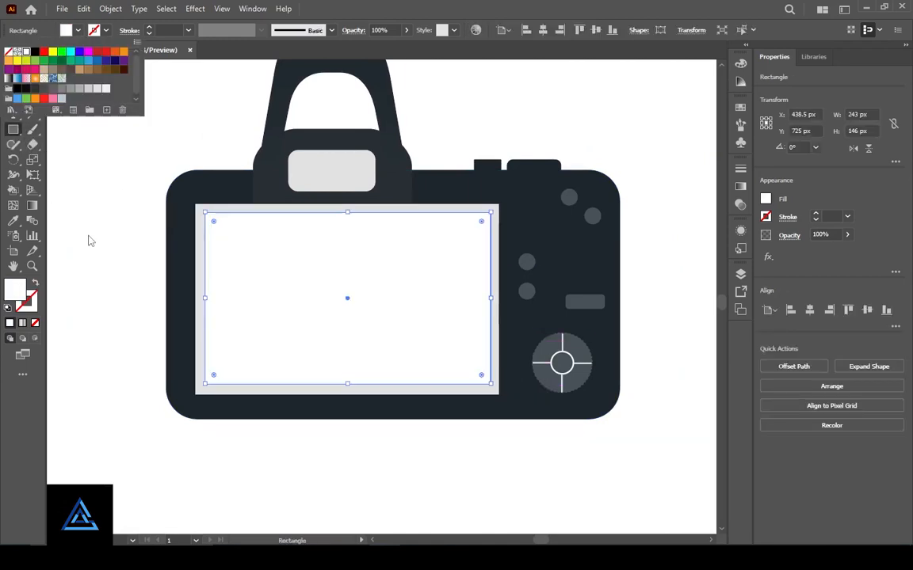
{"action": "left_click", "coordinate": [35, 286]}
{"action": "left_click", "coordinate": [95, 30]}
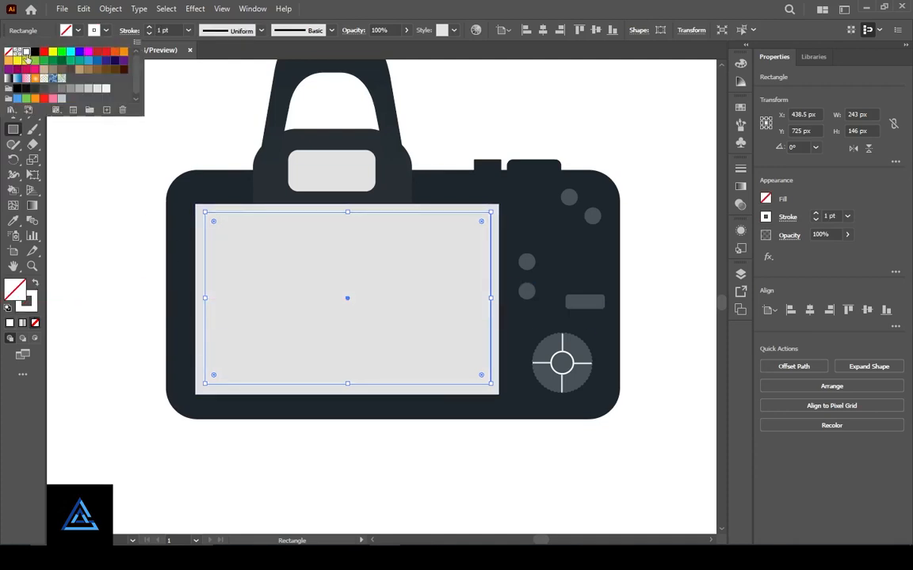
{"action": "left_click", "coordinate": [36, 96]}
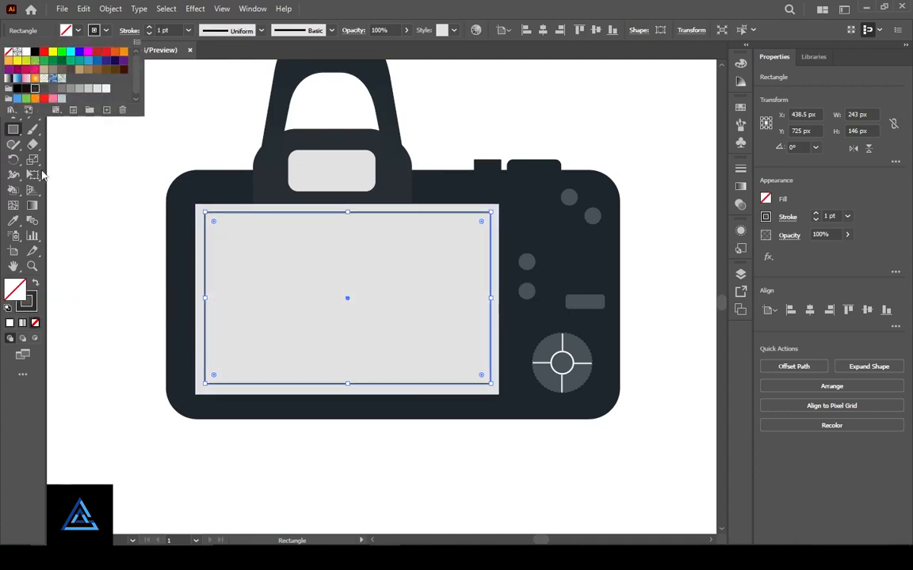
- Duplicate the dark grey inner screen outline in place
{"action": "left_click", "coordinate": [70, 211]}
{"action": "key", "text": "Escape"}
{"action": "left_click", "coordinate": [15, 70]}
{"action": "left_click", "coordinate": [120, 163]}
{"action": "key", "text": "ctrl+plus"}
{"action": "key", "text": "ctrl+plus"}
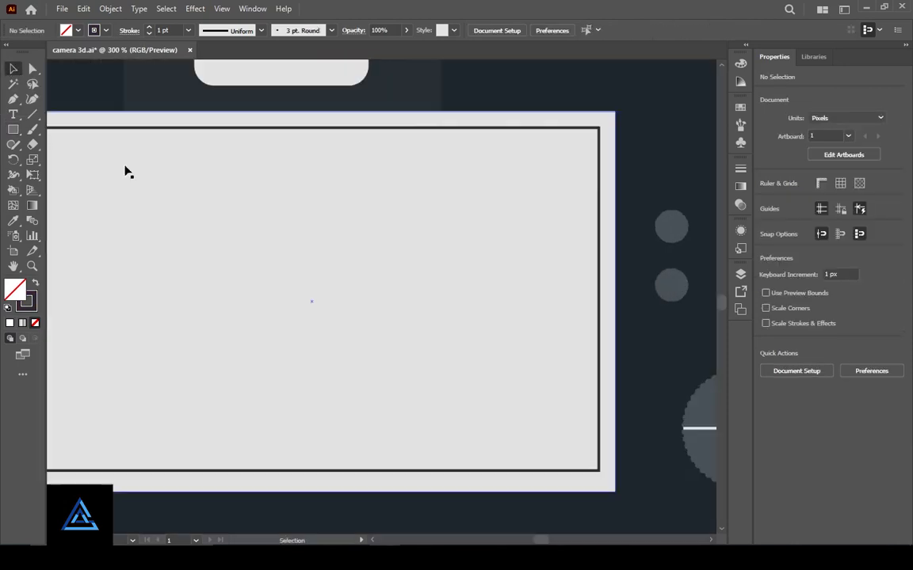
{"action": "left_click_drag", "start_coordinate": [212, 344], "coordinate": [270, 328]}
{"action": "key", "text": "ctrl+f"}
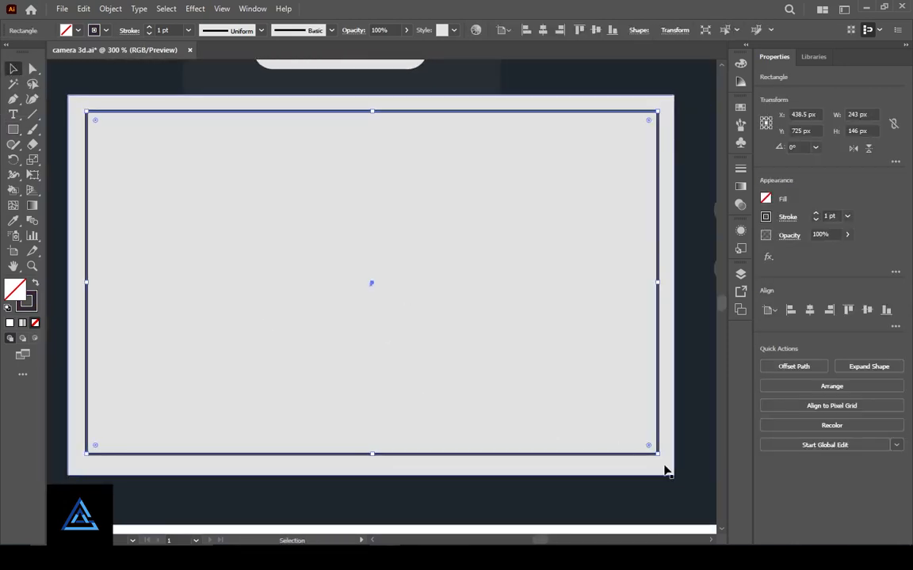
- Shrink the duplicated outline to about 231 × 135 px so it sits evenly inside the first one
{"action": "left_click_drag", "start_coordinate": [658, 455], "coordinate": [642, 440]}
{"action": "left_click_drag", "start_coordinate": [638, 283], "coordinate": [644, 283]}
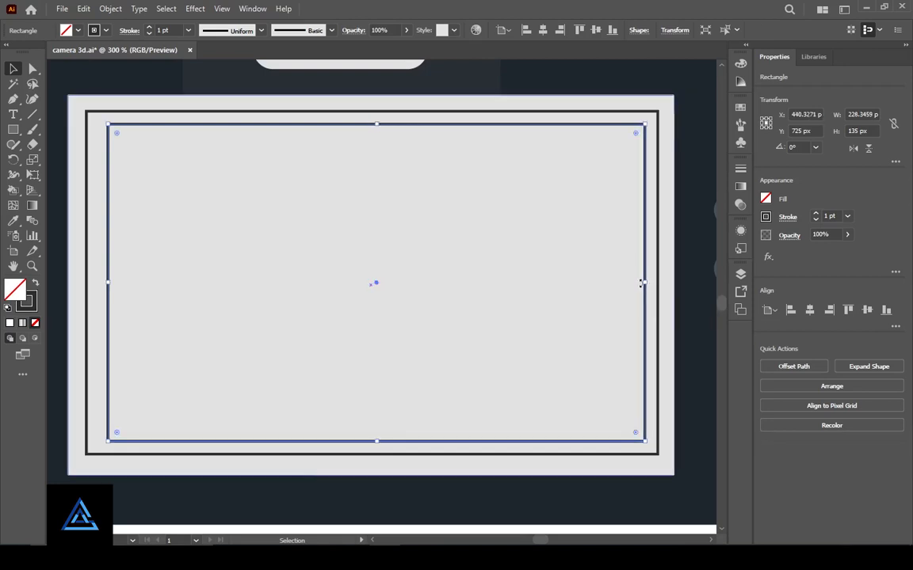
{"action": "left_click", "coordinate": [308, 200]}
{"action": "left_click", "coordinate": [108, 325]}
{"action": "left_click_drag", "start_coordinate": [108, 283], "coordinate": [103, 282]}
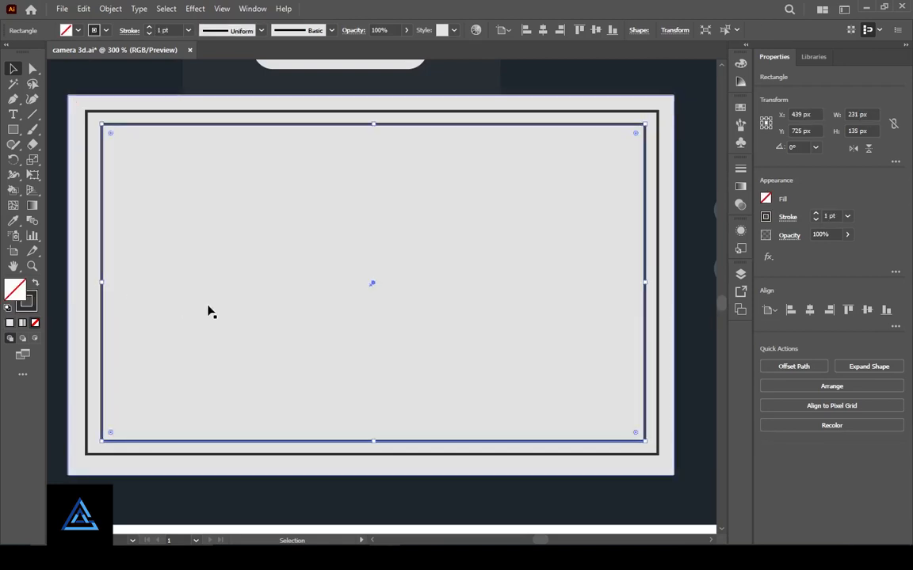
{"action": "left_click", "coordinate": [205, 308]}
- Align the two screen outlines to each other's horizontal and vertical centres
{"action": "left_click", "coordinate": [101, 344]}
{"action": "left_click", "coordinate": [87, 349], "text": "shift"}
{"action": "left_click", "coordinate": [543, 30]}
{"action": "left_click", "coordinate": [596, 31]}
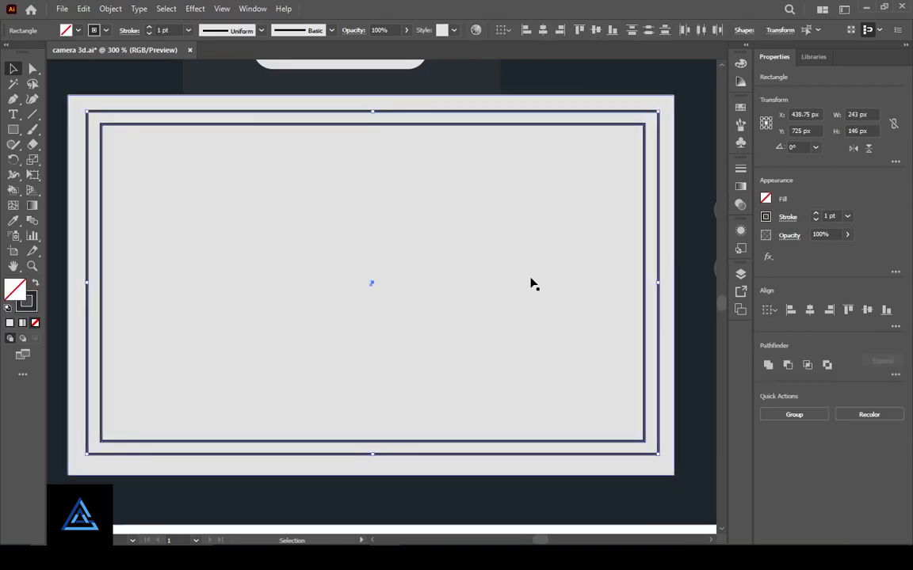
{"action": "left_click", "coordinate": [531, 283]}
{"action": "key", "text": "ctrl+1"}
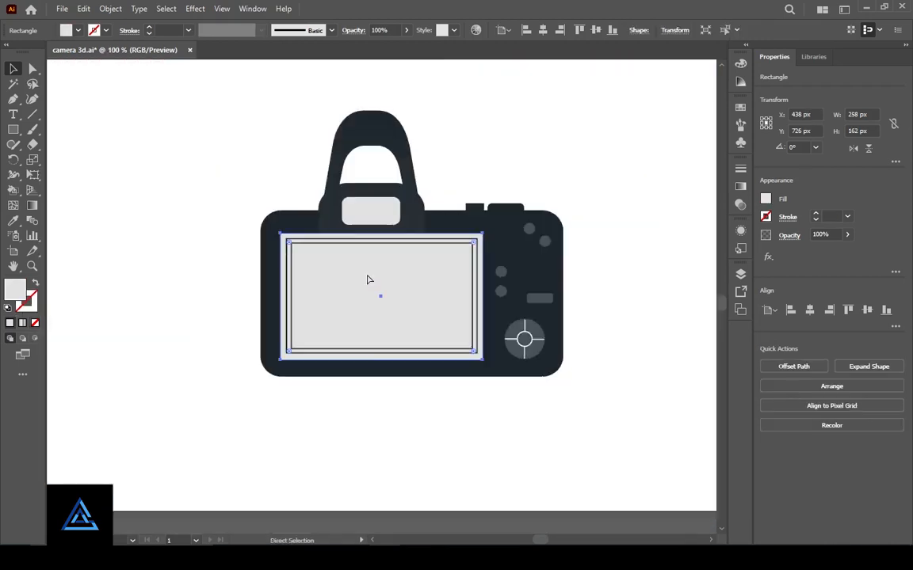
- Apply the 3D Extrude & Bevel effect to the whole back-view camera group
{"action": "key", "text": "ctrl+a"}
{"action": "left_click", "coordinate": [542, 405]}
{"action": "left_click", "coordinate": [460, 296]}
{"action": "scroll", "coordinate": [460, 296], "scroll_direction": "up", "scroll_amount": 3}
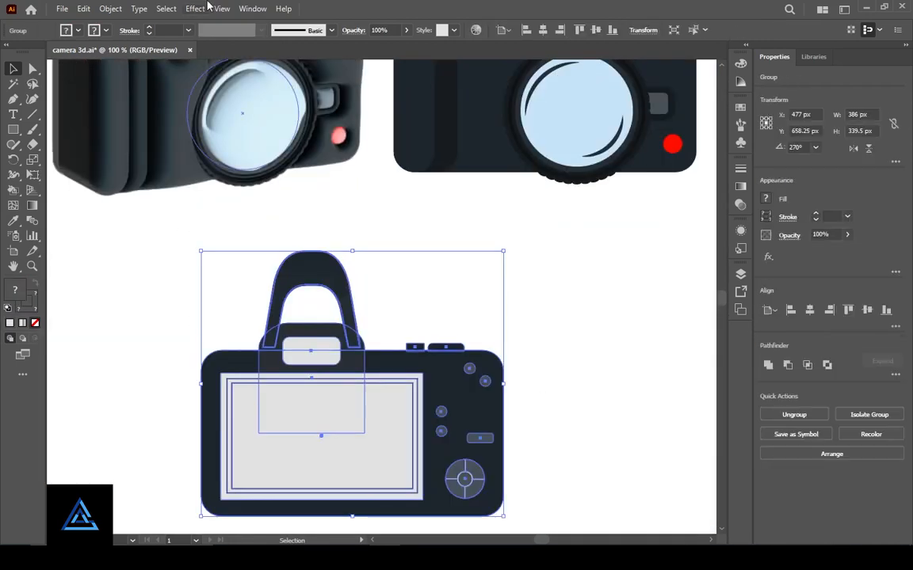
{"action": "left_click", "coordinate": [195, 8]}
{"action": "mouse_move", "coordinate": [237, 82]}
{"action": "left_click", "coordinate": [472, 85]}
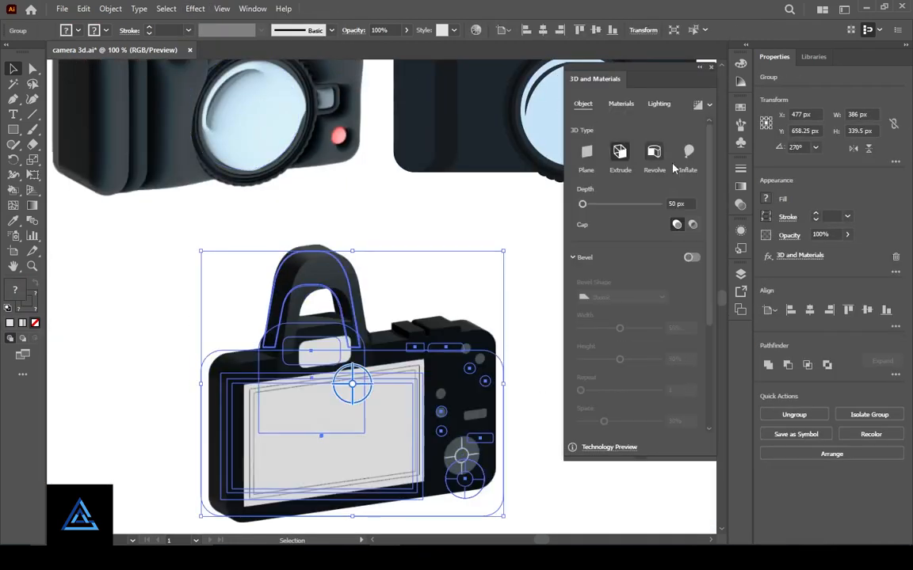
- Inflate the back-view camera to a depth of 83 px, with rotations of -21°, -43° and -15°
{"action": "left_click", "coordinate": [688, 154]}
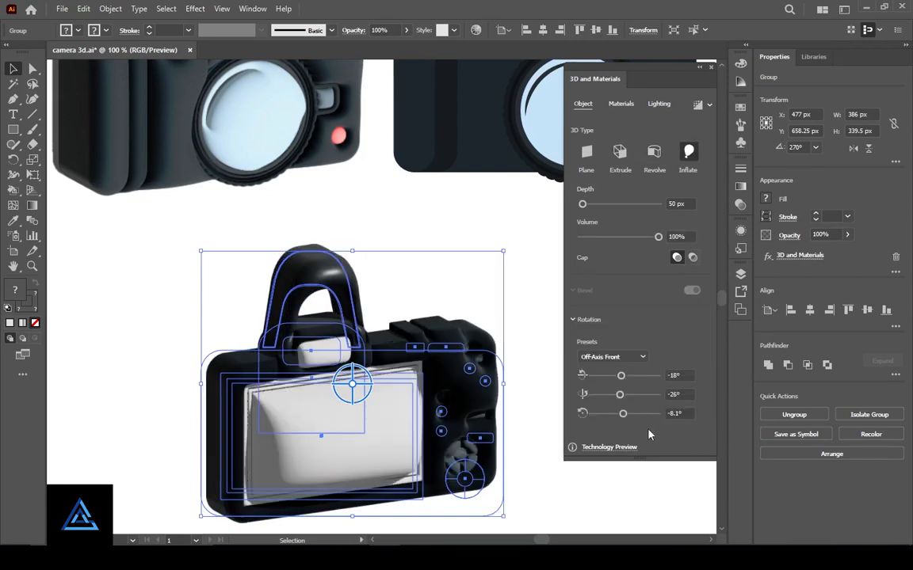
{"action": "left_click_drag", "start_coordinate": [621, 376], "coordinate": [621, 415]}
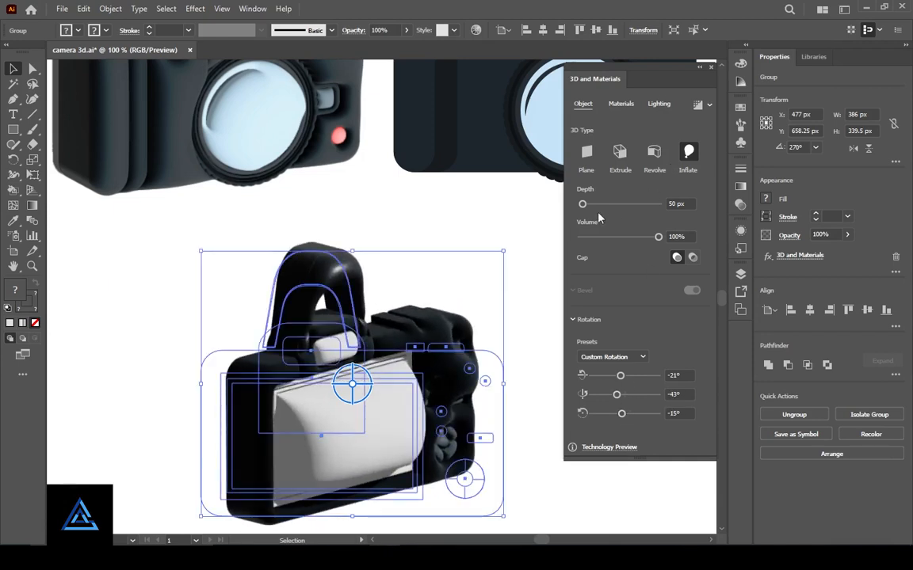
{"action": "left_click_drag", "start_coordinate": [587, 208], "coordinate": [584, 205]}
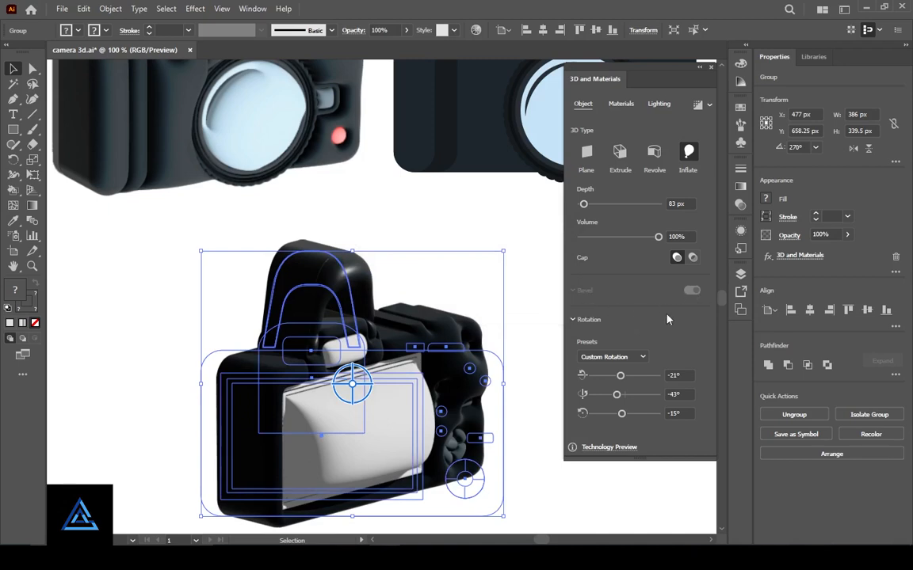
- Try the Diffuse, Top Left and Right lighting presets on the camera and return to Standard
{"action": "left_click", "coordinate": [660, 106]}
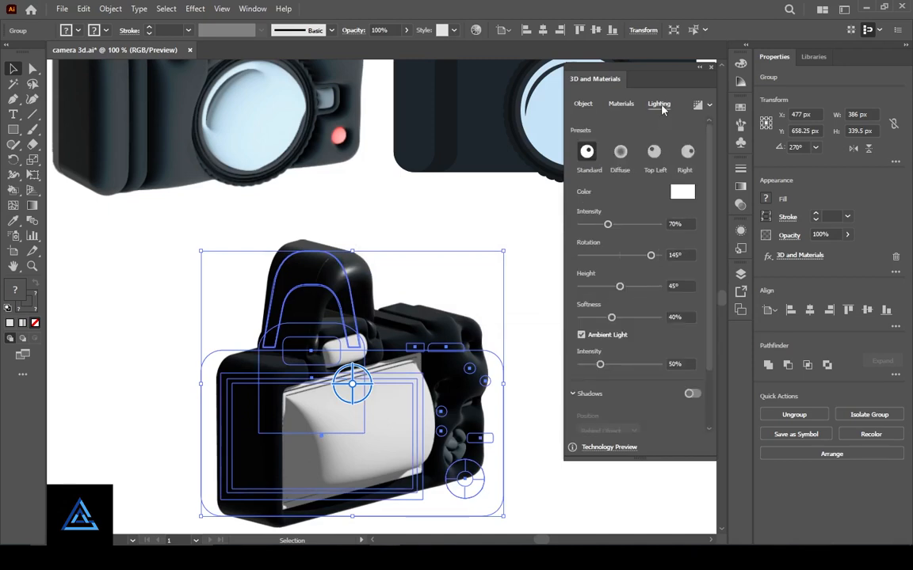
{"action": "left_click", "coordinate": [620, 152]}
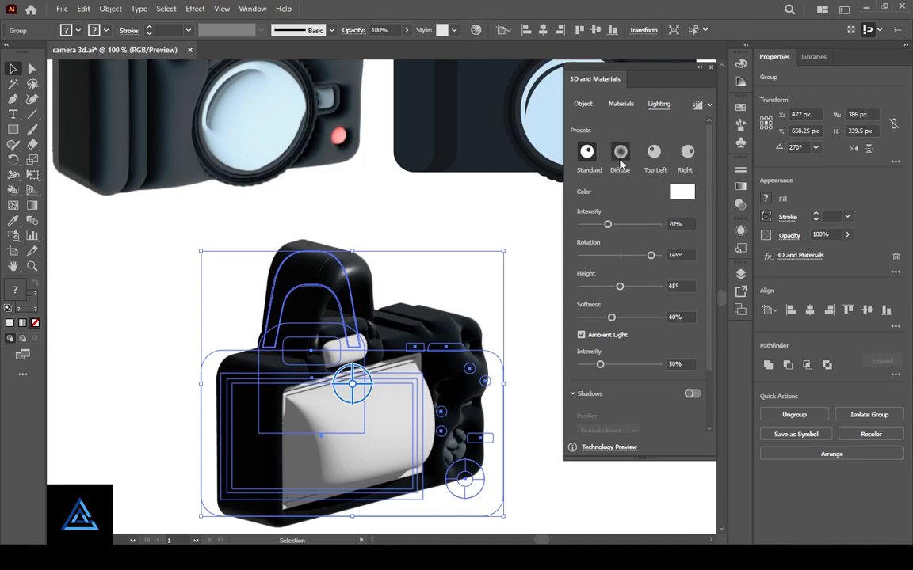
{"action": "left_click", "coordinate": [654, 156]}
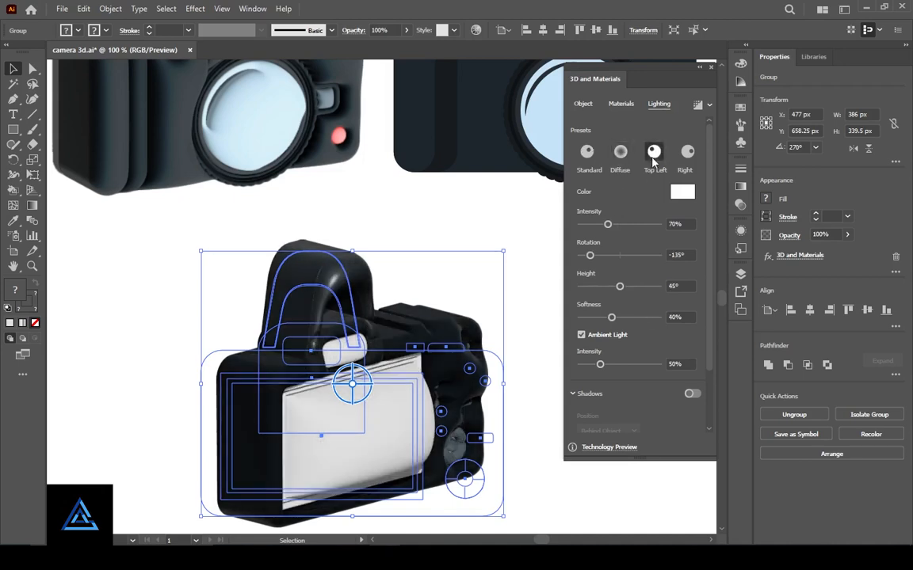
{"action": "left_click", "coordinate": [688, 152]}
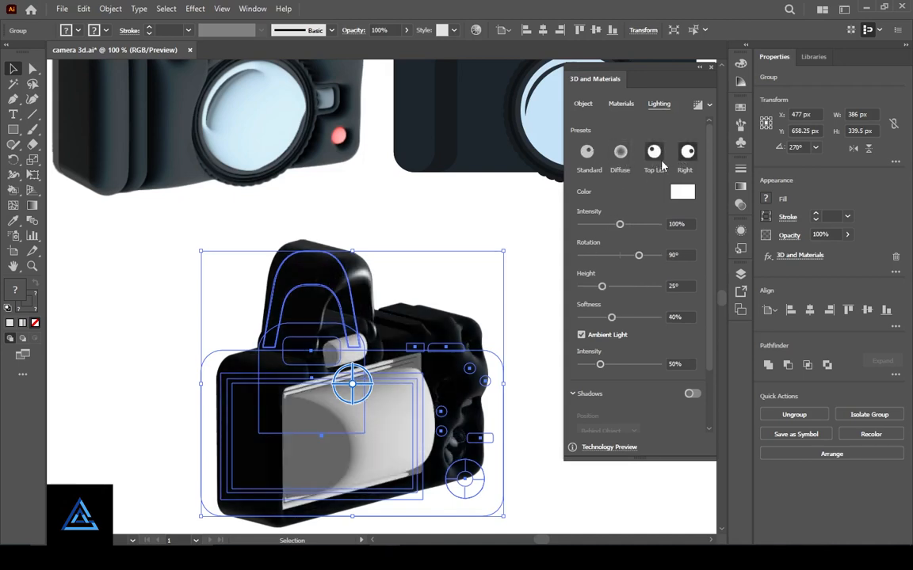
{"action": "left_click", "coordinate": [658, 162]}
{"action": "left_click", "coordinate": [626, 163]}
{"action": "left_click", "coordinate": [587, 154]}
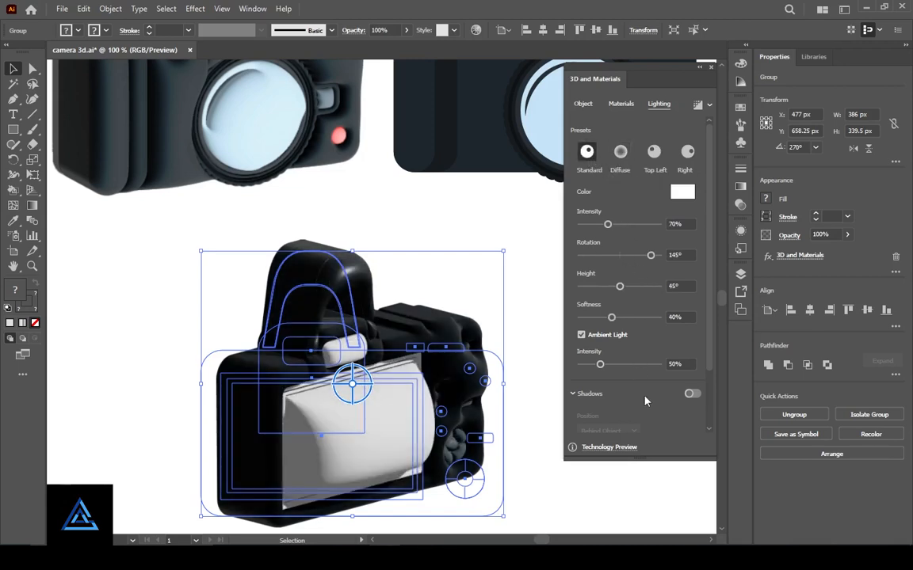
- Turn on the camera's shadows and set its light to 133% intensity, 72° rotation and 77° height
{"action": "left_click", "coordinate": [691, 394]}
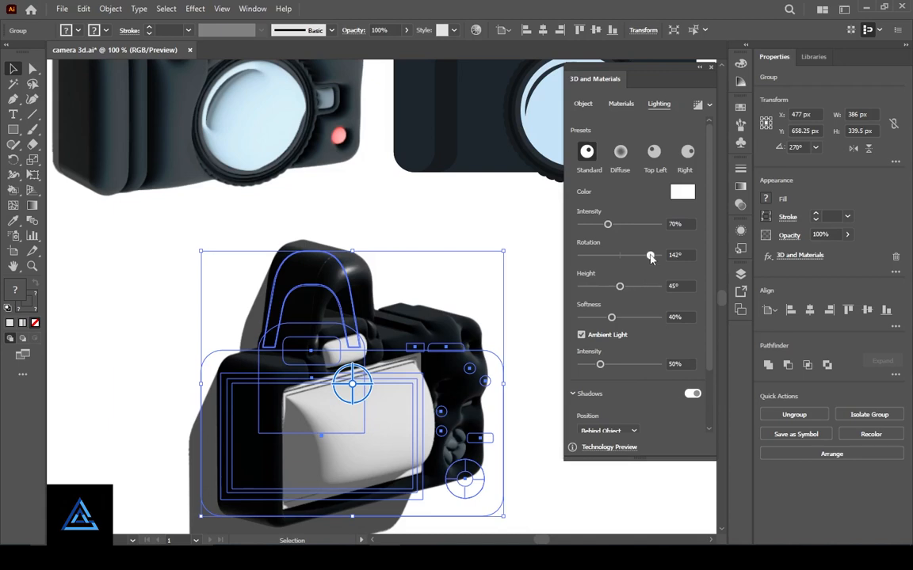
{"action": "left_click_drag", "start_coordinate": [650, 255], "coordinate": [635, 255]}
{"action": "left_click_drag", "start_coordinate": [608, 224], "coordinate": [630, 226]}
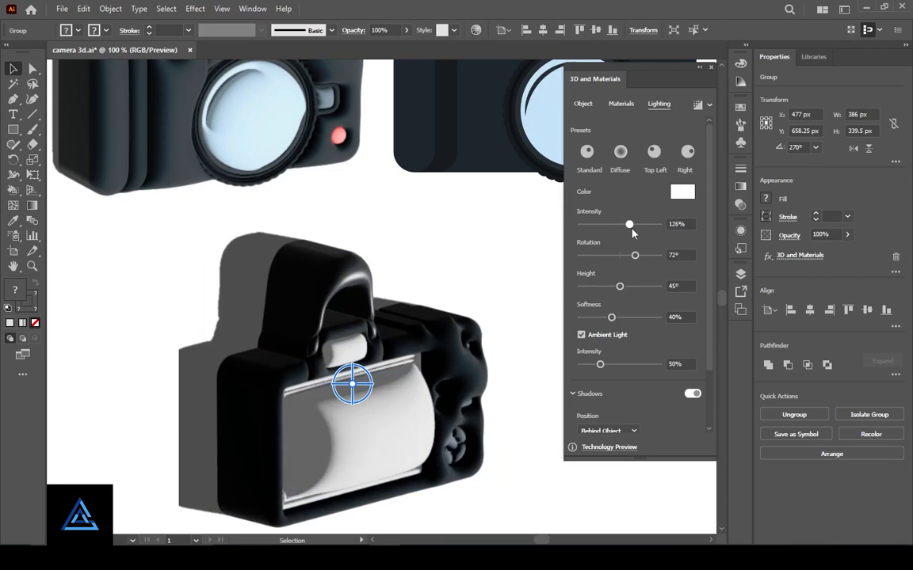
{"action": "left_click_drag", "start_coordinate": [636, 225], "coordinate": [633, 226]}
{"action": "mouse_move", "coordinate": [620, 286]}
{"action": "left_mouse_down"}
{"action": "mouse_move", "coordinate": [634, 286]}
{"action": "mouse_move", "coordinate": [648, 311]}
{"action": "left_mouse_up"}
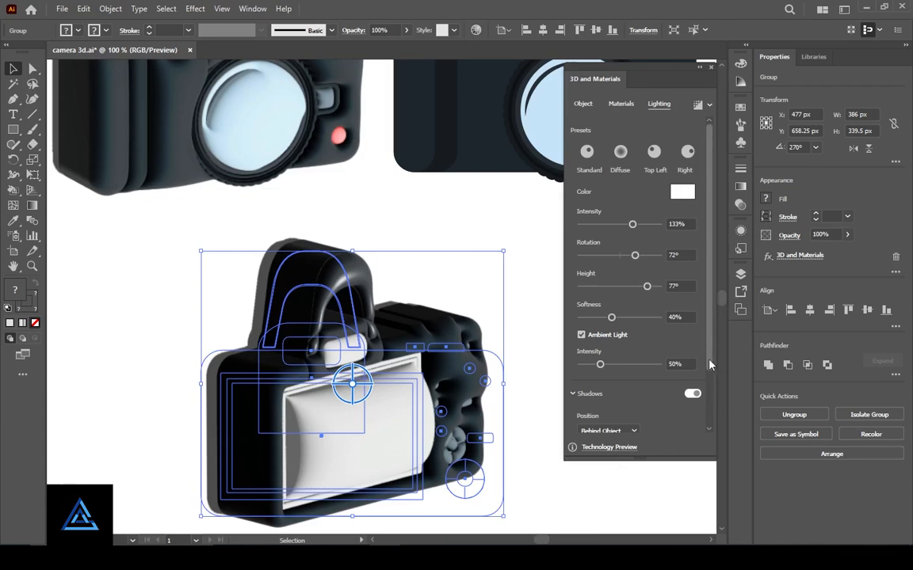
{"action": "scroll", "coordinate": [713, 370], "scroll_direction": "down", "scroll_amount": 2}
{"action": "scroll", "coordinate": [713, 370], "scroll_direction": "up", "scroll_amount": 1}
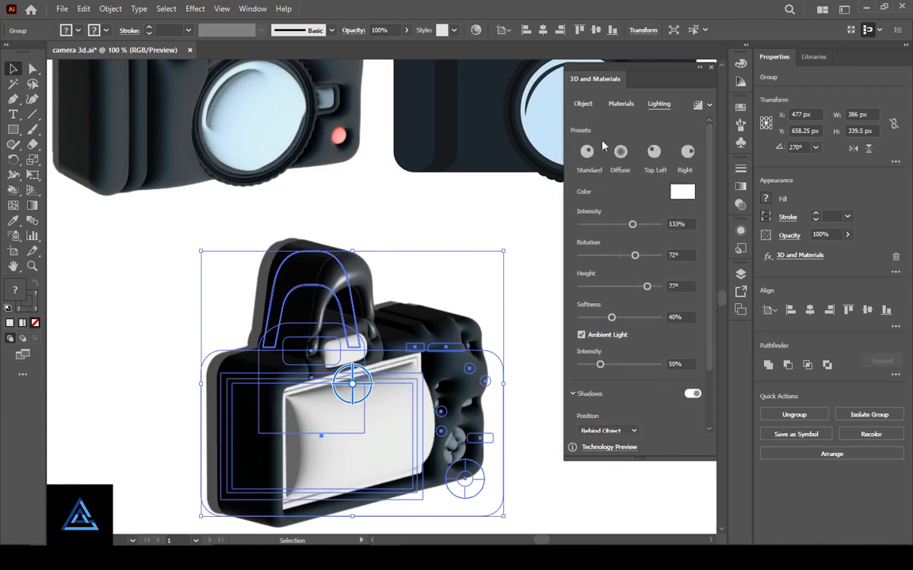
- Set the inflated camera's rotations to 0° about X, -8° about Y and -25° about Z
{"action": "left_click", "coordinate": [583, 104]}
{"action": "left_click", "coordinate": [623, 397]}
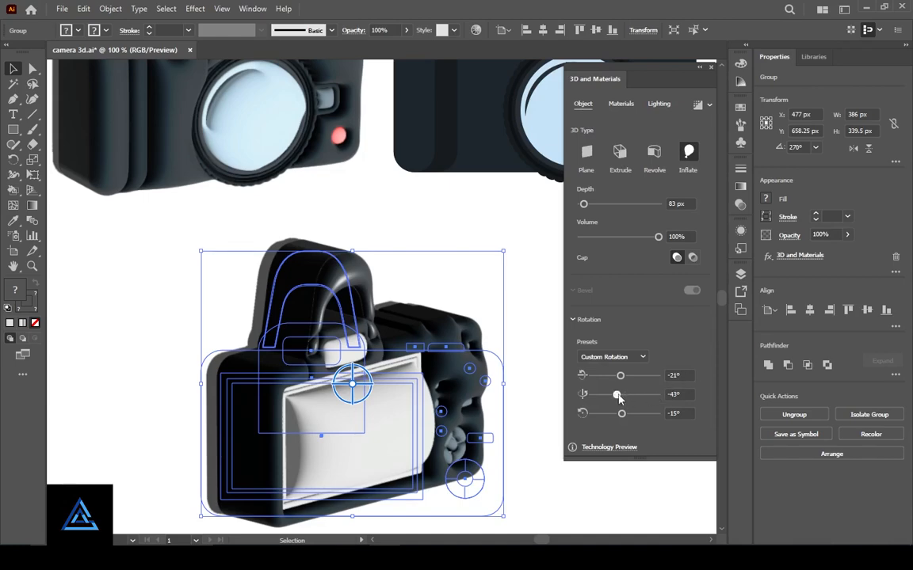
{"action": "left_click", "coordinate": [624, 395]}
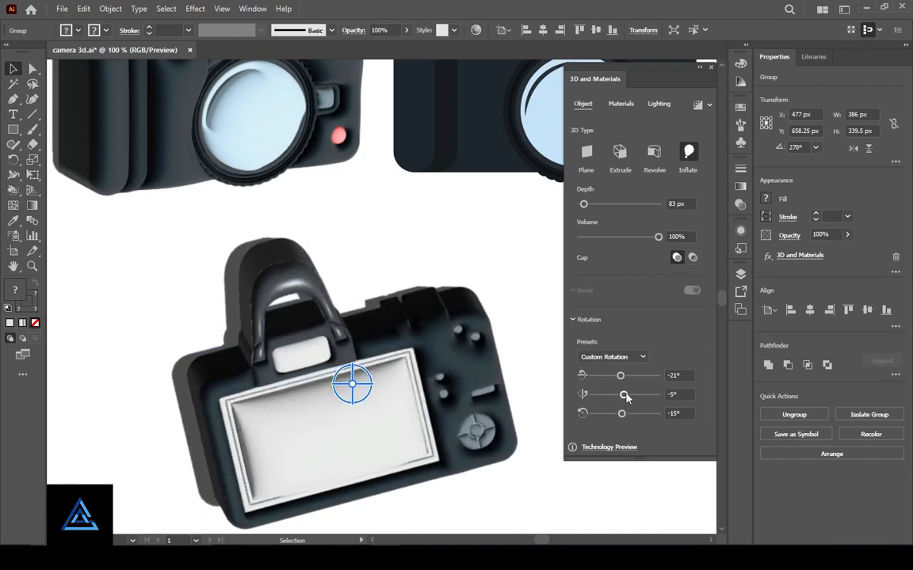
{"action": "left_click", "coordinate": [619, 376]}
{"action": "left_click_drag", "start_coordinate": [622, 377], "coordinate": [625, 377]}
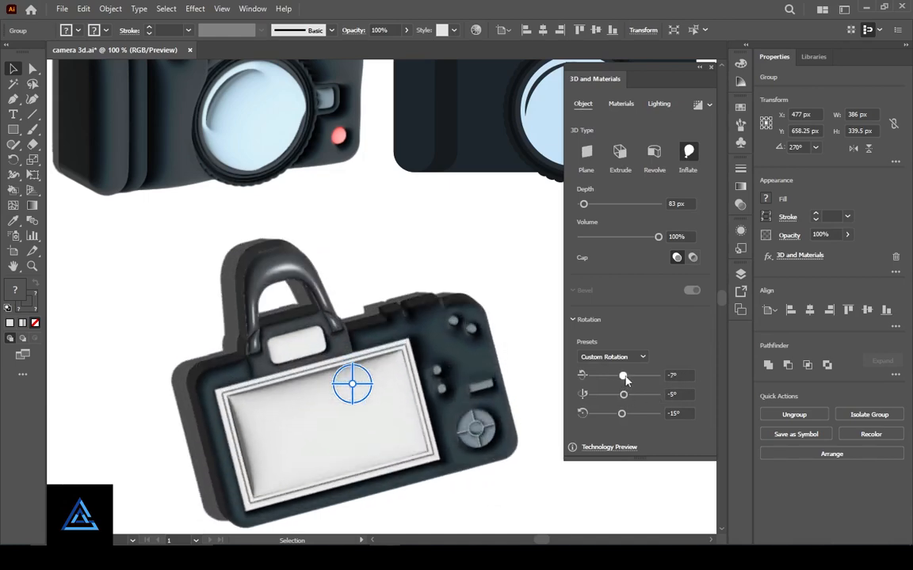
{"action": "left_click", "coordinate": [625, 414]}
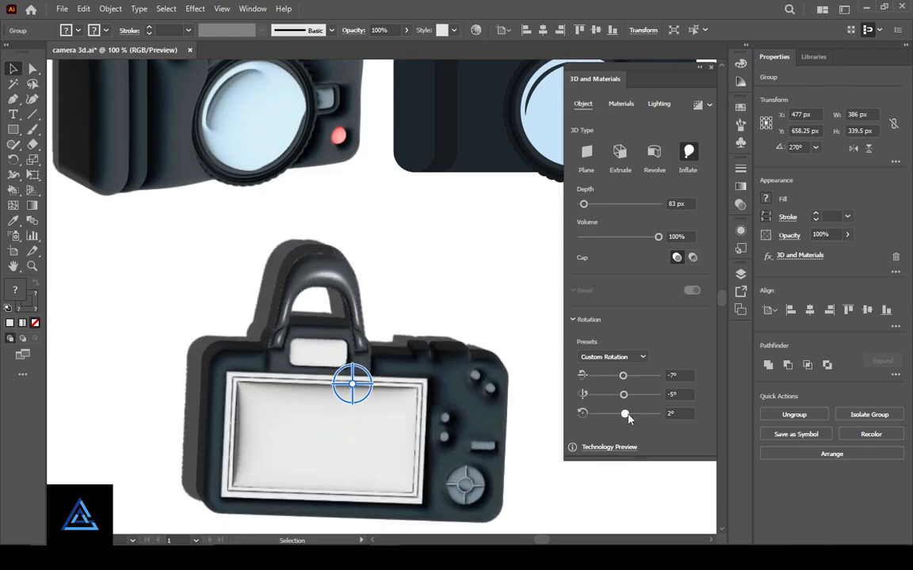
{"action": "left_click_drag", "start_coordinate": [628, 418], "coordinate": [626, 378]}
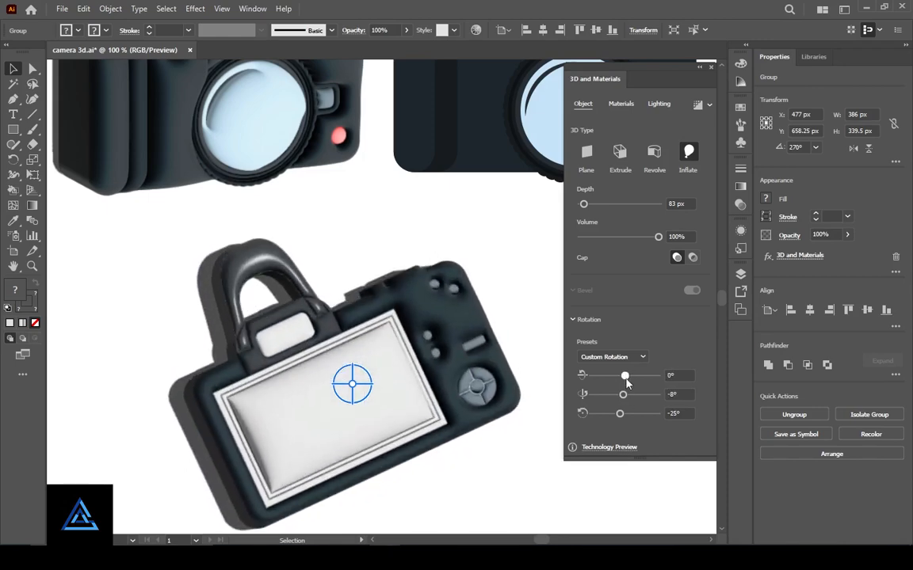
{"action": "left_click", "coordinate": [559, 492]}
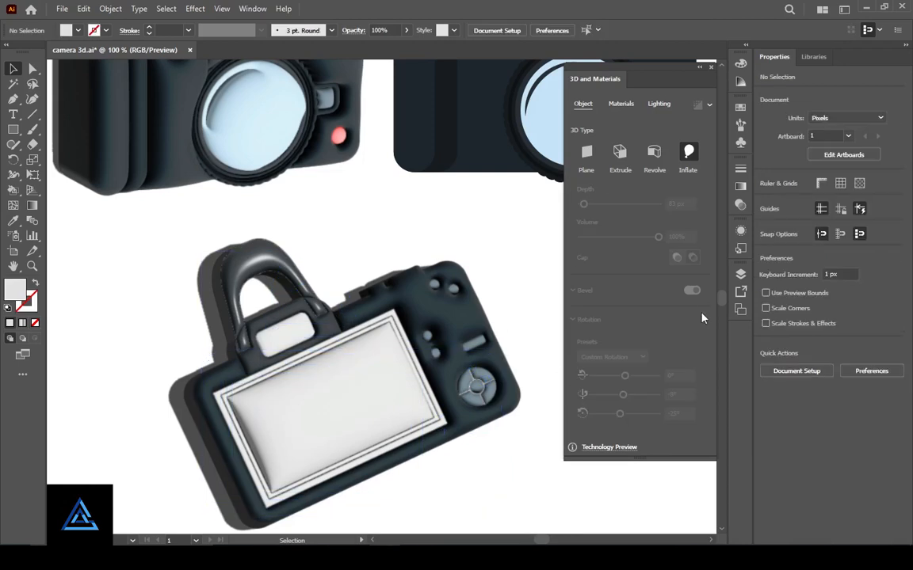
- Set the back-view camera's light to 43% softness, 83° height, 5° rotation and 87% intensity
{"action": "left_click", "coordinate": [659, 104]}
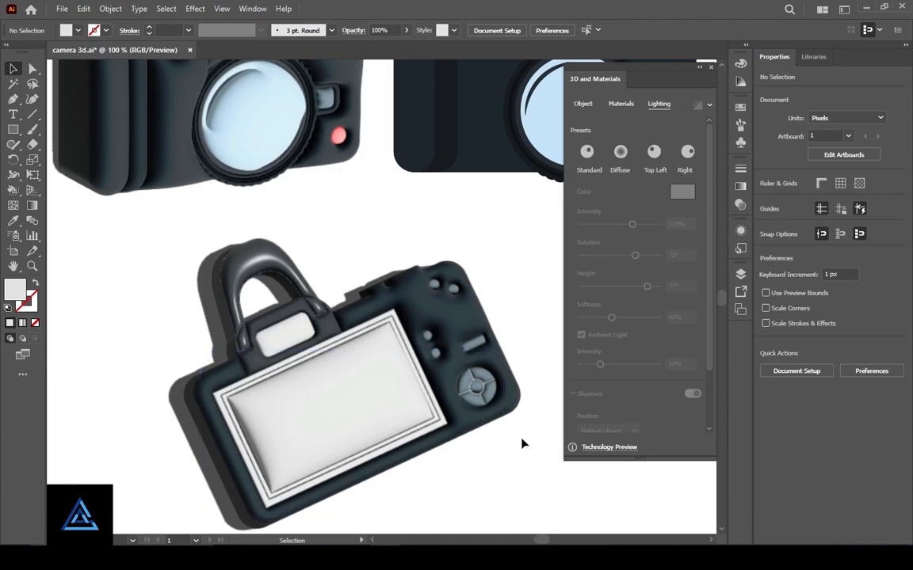
{"action": "key", "text": "period"}
{"action": "left_click", "coordinate": [704, 163]}
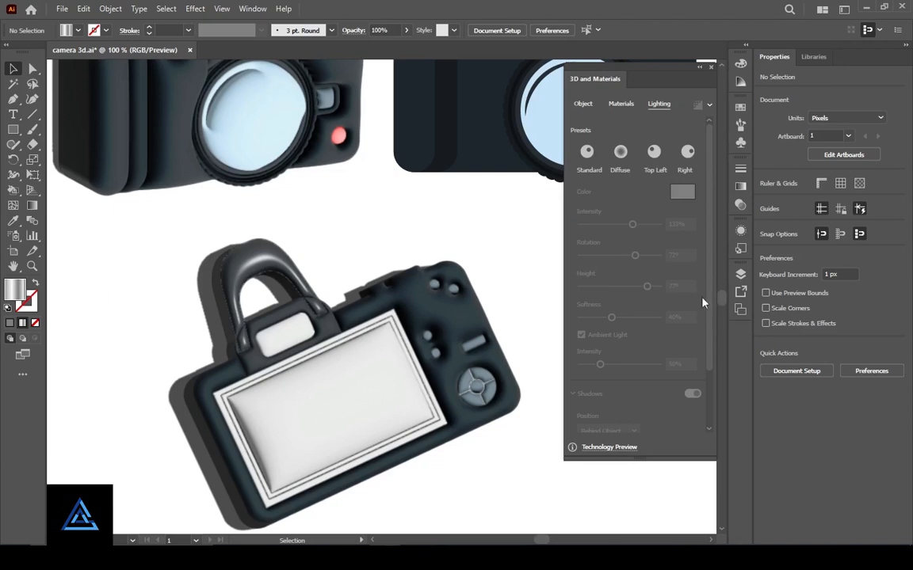
{"action": "left_click", "coordinate": [387, 381]}
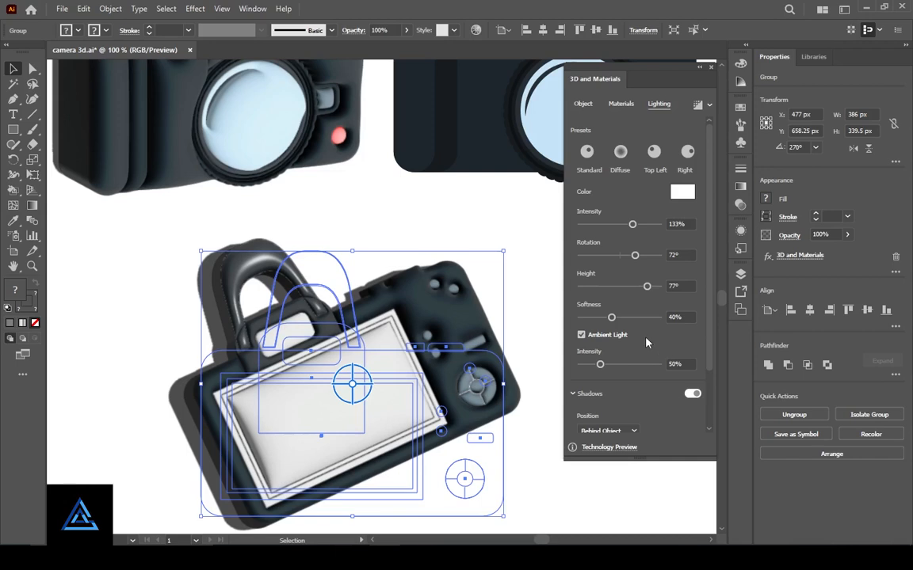
{"action": "scroll", "coordinate": [645, 342], "scroll_direction": "down", "scroll_amount": 2}
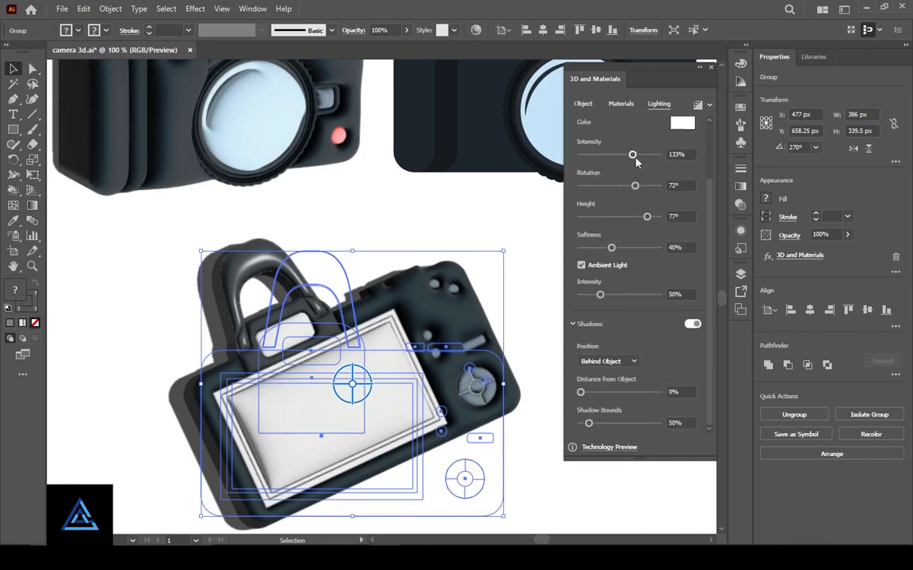
{"action": "left_click_drag", "start_coordinate": [611, 248], "coordinate": [614, 247]}
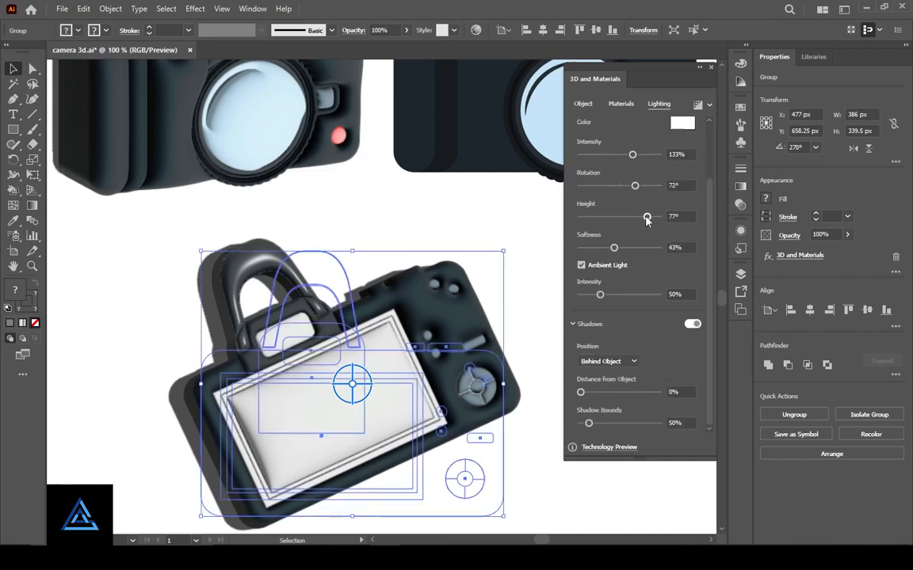
{"action": "left_click_drag", "start_coordinate": [646, 219], "coordinate": [622, 189]}
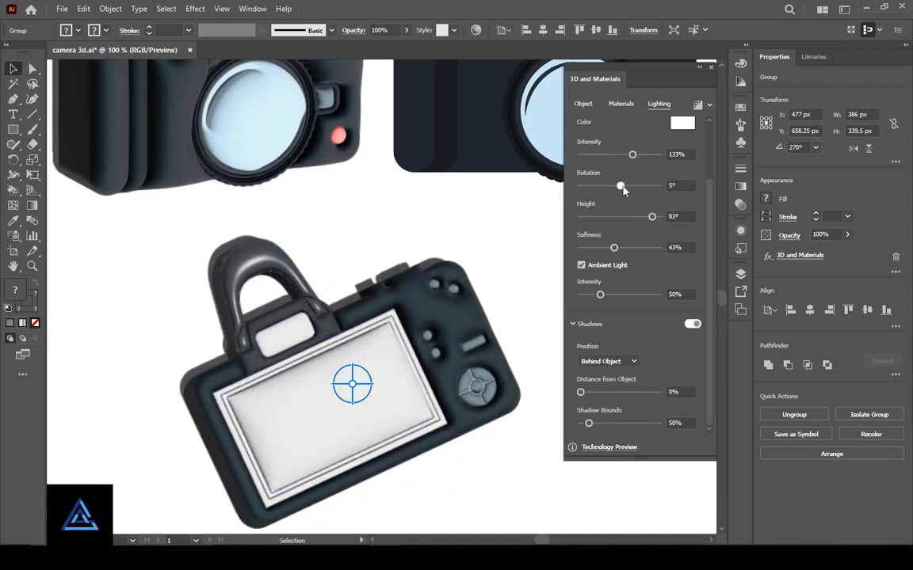
{"action": "left_click_drag", "start_coordinate": [632, 155], "coordinate": [613, 155]}
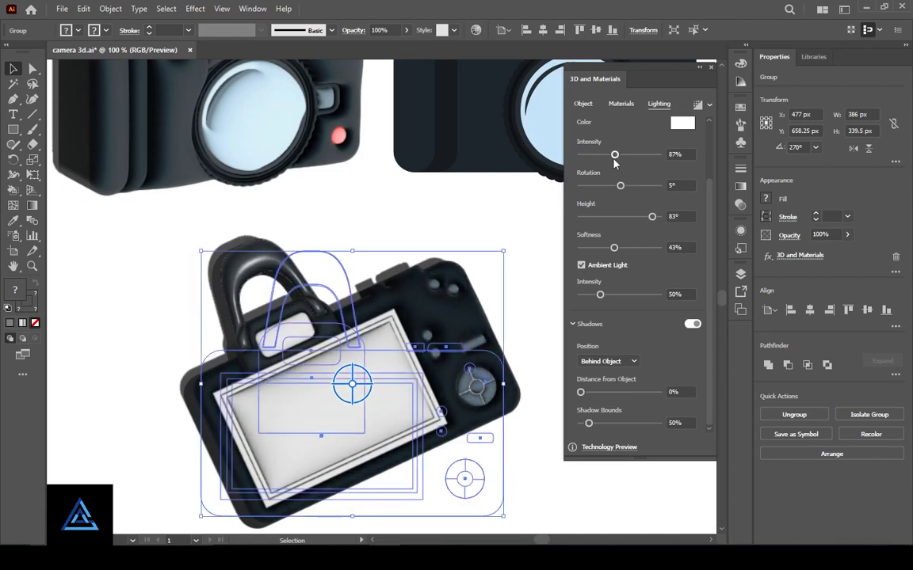
- Set the roughness of the back-view camera's default material to 0
{"action": "left_click", "coordinate": [619, 104]}
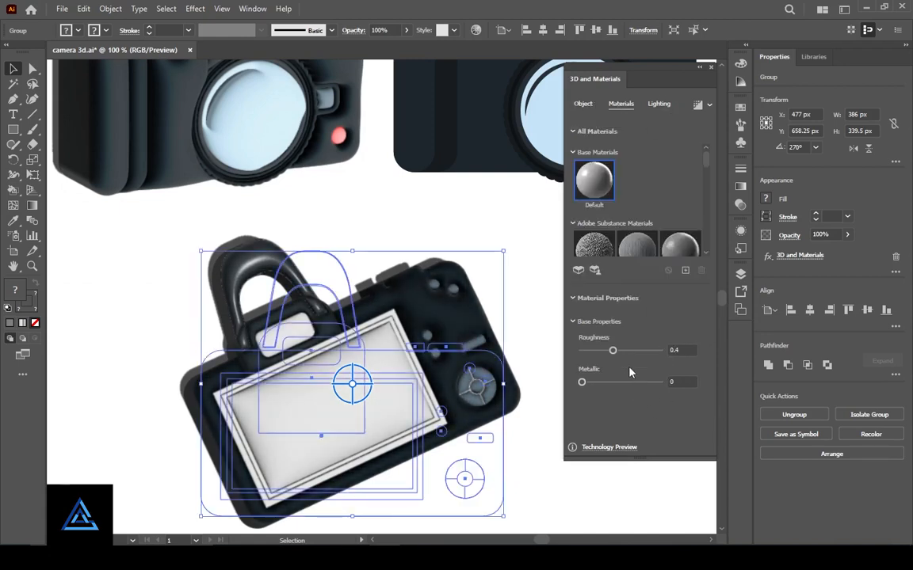
{"action": "left_click_drag", "start_coordinate": [613, 350], "coordinate": [584, 351]}
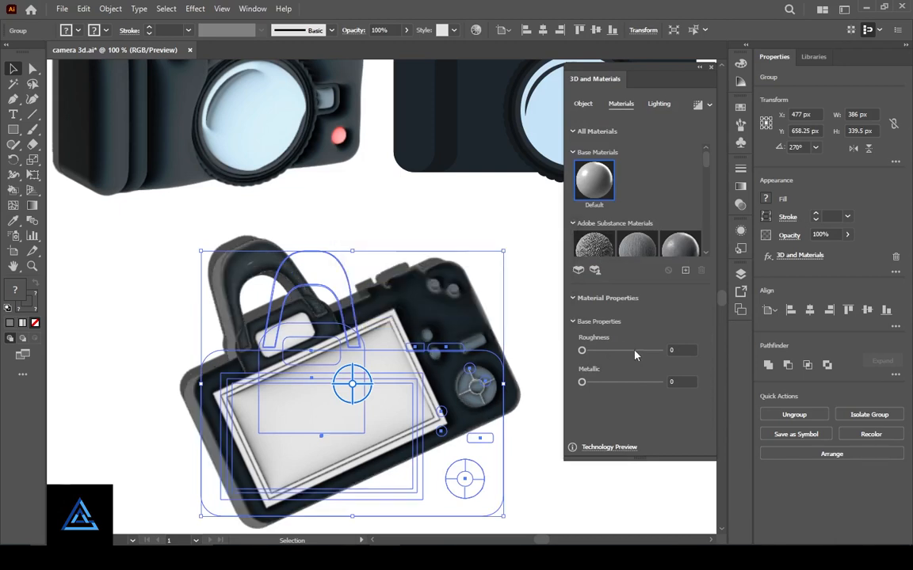
- Set the back-view camera's material to 0.38 roughness and 0.17 metallic, and try a ray-traced render of it
{"action": "left_click", "coordinate": [612, 351]}
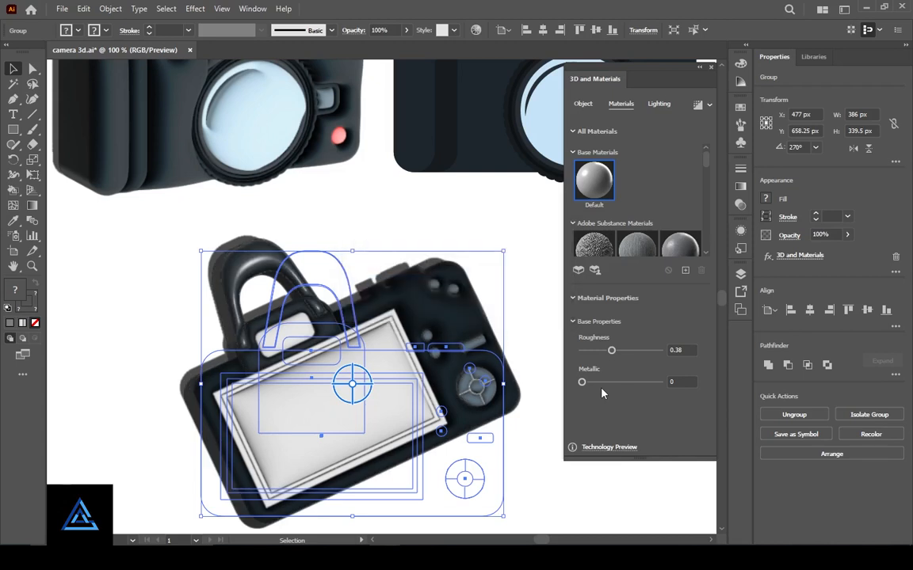
{"action": "left_click_drag", "start_coordinate": [584, 385], "coordinate": [595, 383]}
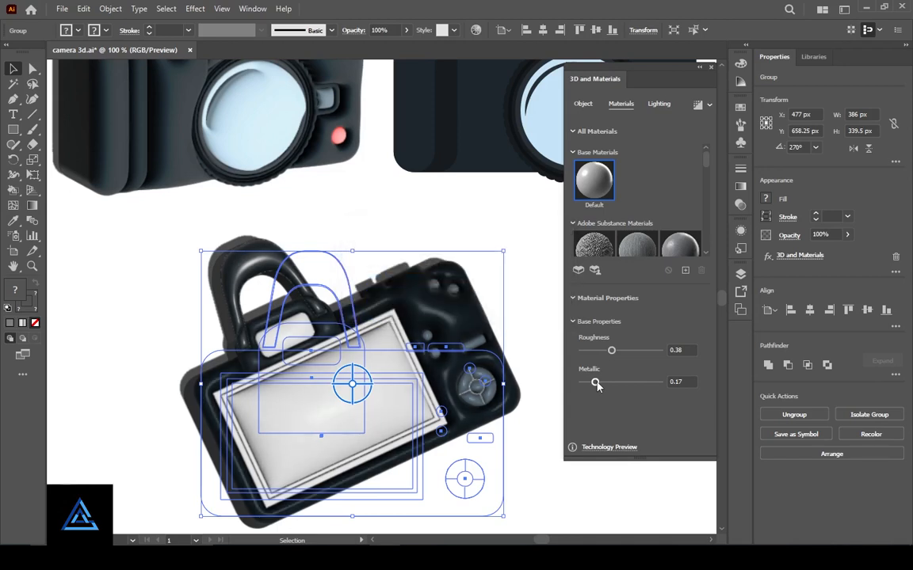
{"action": "left_click", "coordinate": [698, 106]}
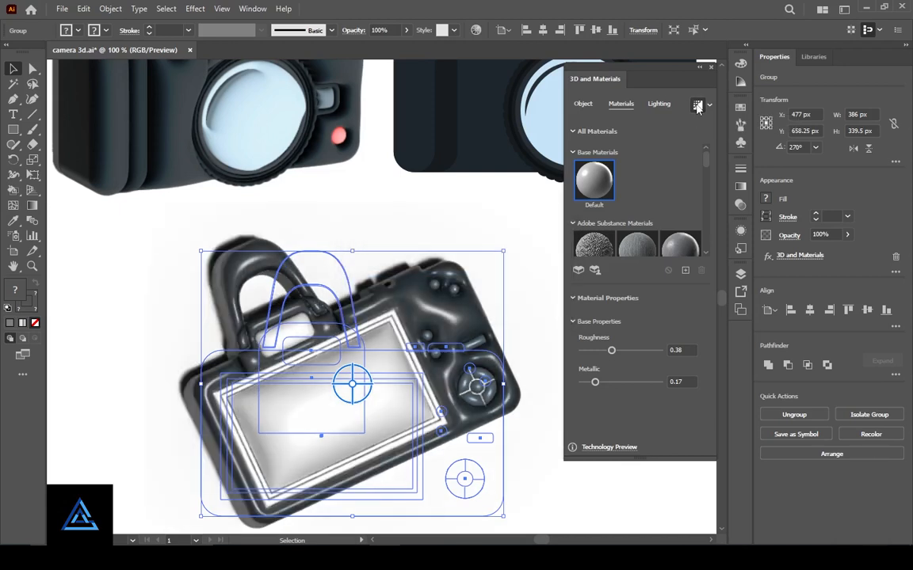
{"action": "left_click", "coordinate": [698, 106]}
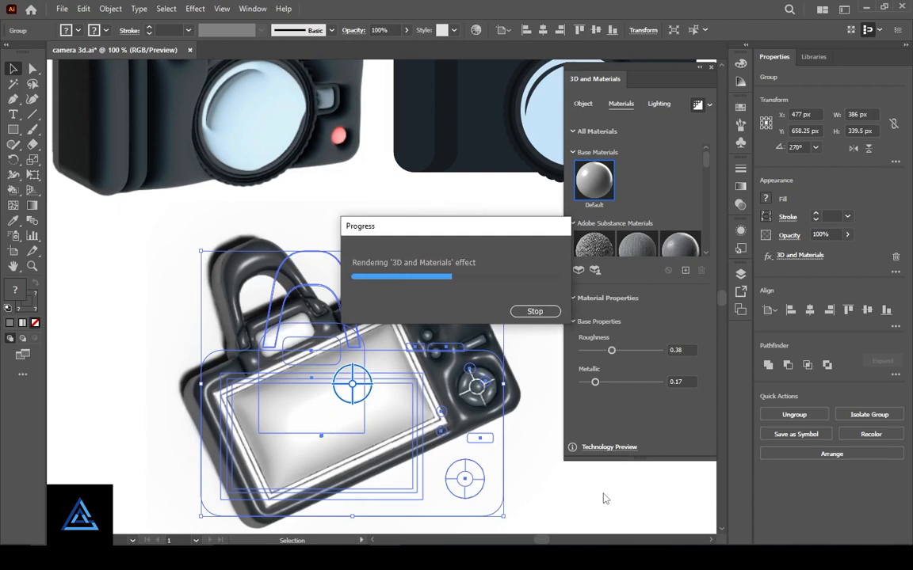
- Rotate the back-view camera to 7° X, 20° Y and 19° Z, and set its light to -36° rotation and 73° height
{"action": "left_click", "coordinate": [583, 104]}
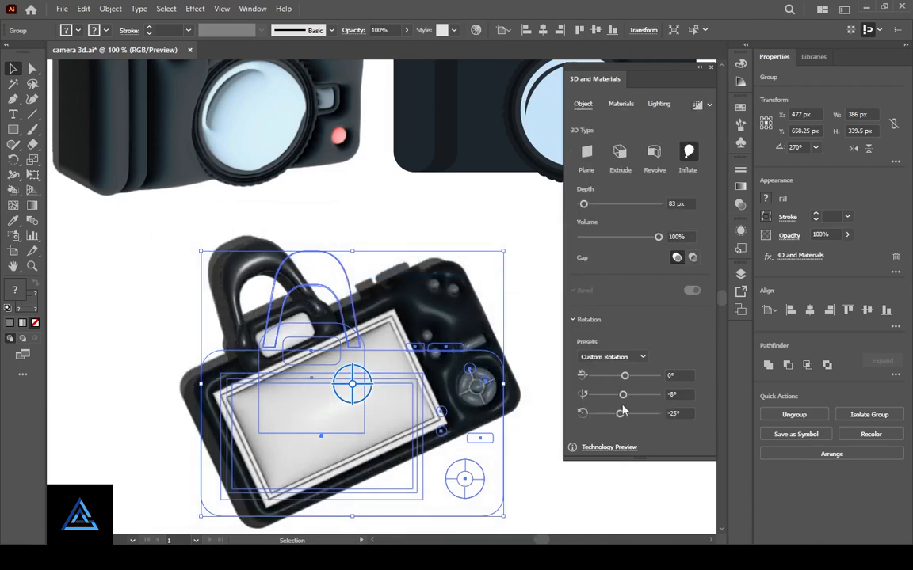
{"action": "left_click_drag", "start_coordinate": [625, 375], "coordinate": [629, 414]}
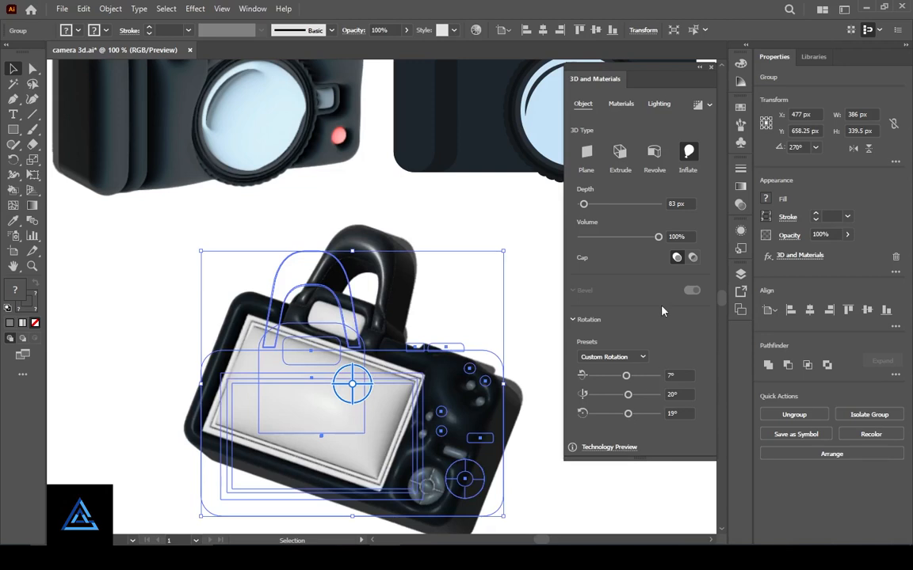
{"action": "left_click", "coordinate": [659, 104]}
{"action": "left_click_drag", "start_coordinate": [622, 256], "coordinate": [612, 256]}
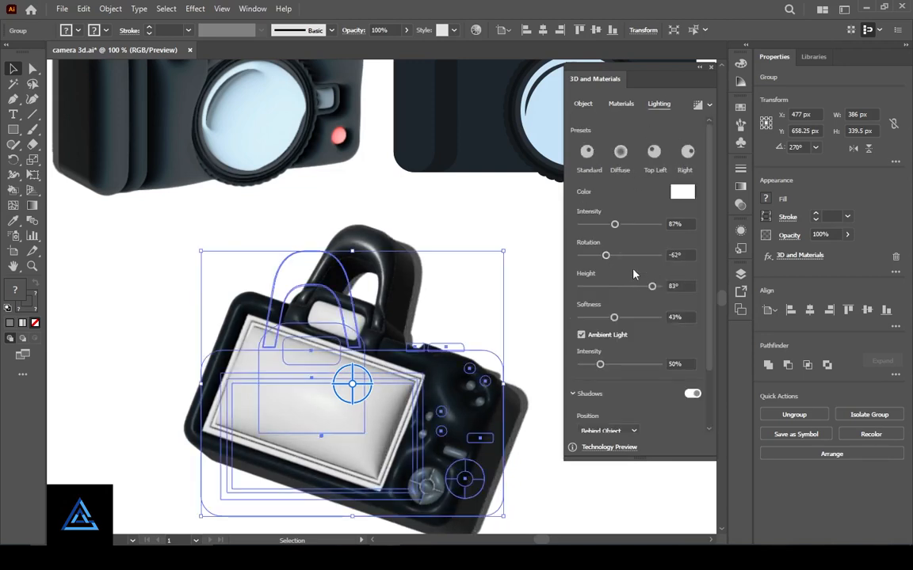
{"action": "left_click_drag", "start_coordinate": [651, 287], "coordinate": [644, 286]}
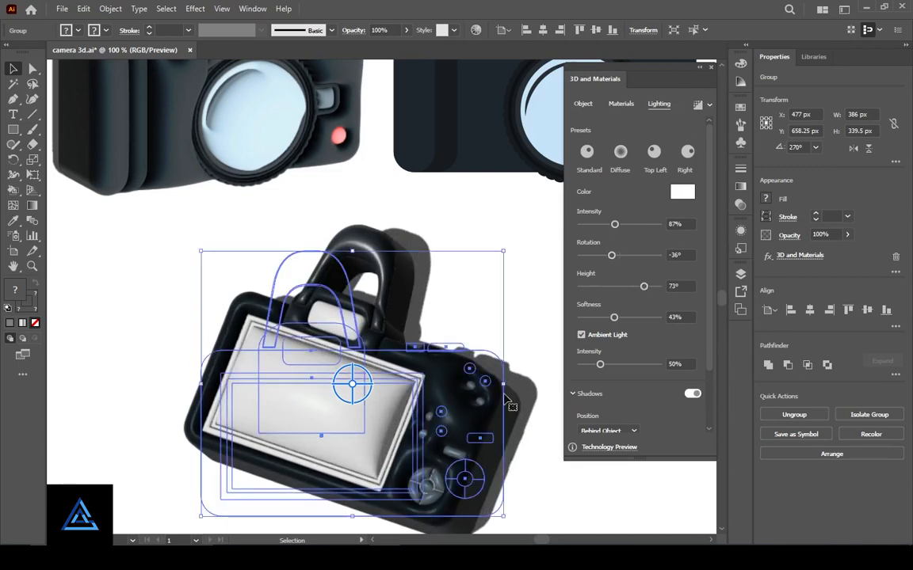
{"action": "left_click", "coordinate": [478, 272]}
{"action": "left_click", "coordinate": [702, 71]}
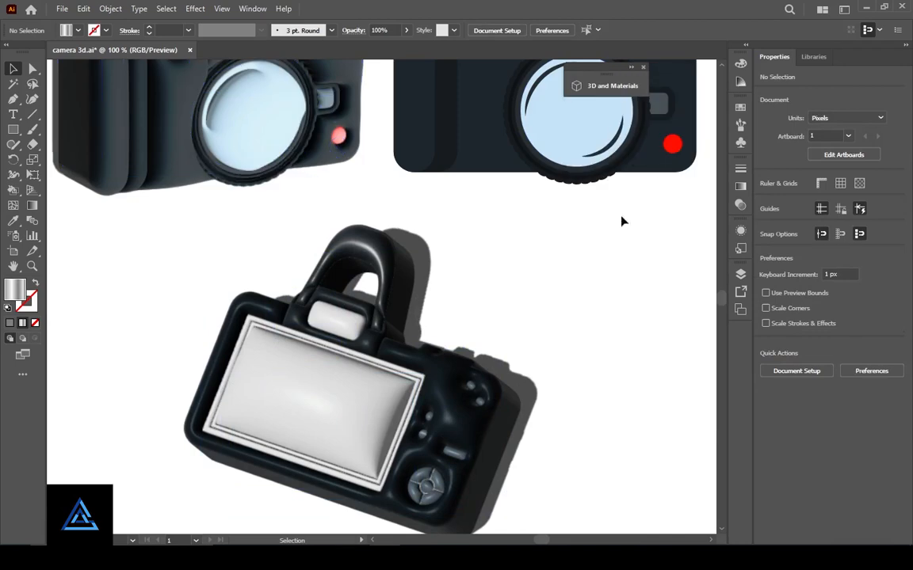
- Move the inflated back-view camera to the artboard's lower-left area, below the inflated front view
{"action": "key", "text": "ctrl+minus"}
{"action": "key", "text": "ctrl+minus"}
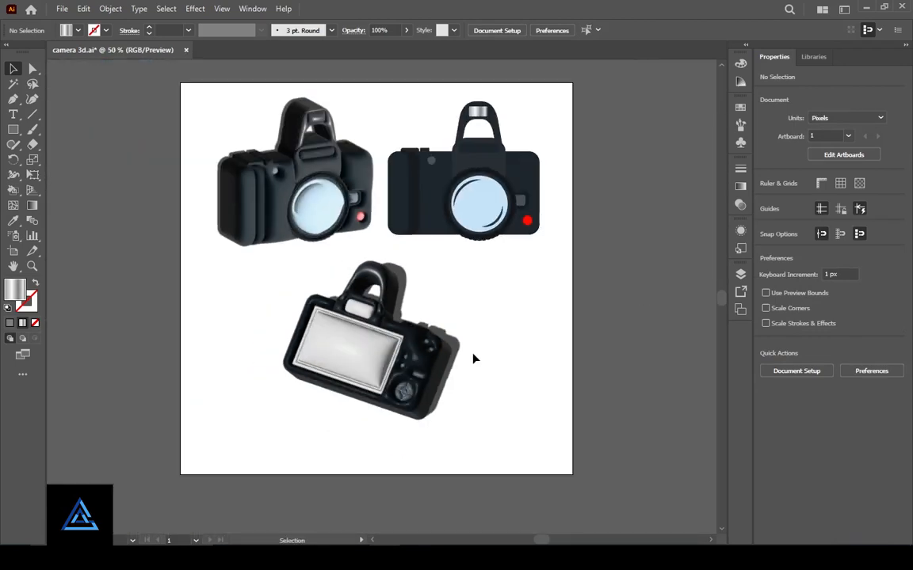
{"action": "left_click", "coordinate": [381, 388]}
{"action": "left_click", "coordinate": [501, 430]}
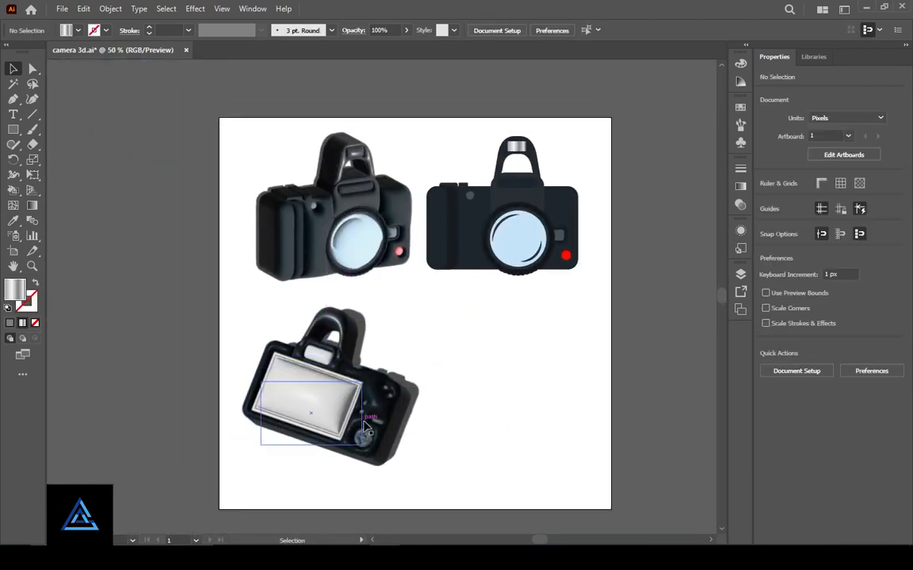
{"action": "left_click", "coordinate": [337, 420]}
{"action": "left_click", "coordinate": [453, 452]}
- Duplicate the back-view camera to its right and remove the copy's 3D and Materials effect
{"action": "left_click", "coordinate": [376, 430]}
{"action": "left_click_drag", "start_coordinate": [367, 418], "coordinate": [548, 419]}
{"action": "left_click", "coordinate": [895, 256]}
{"action": "left_click", "coordinate": [563, 490]}
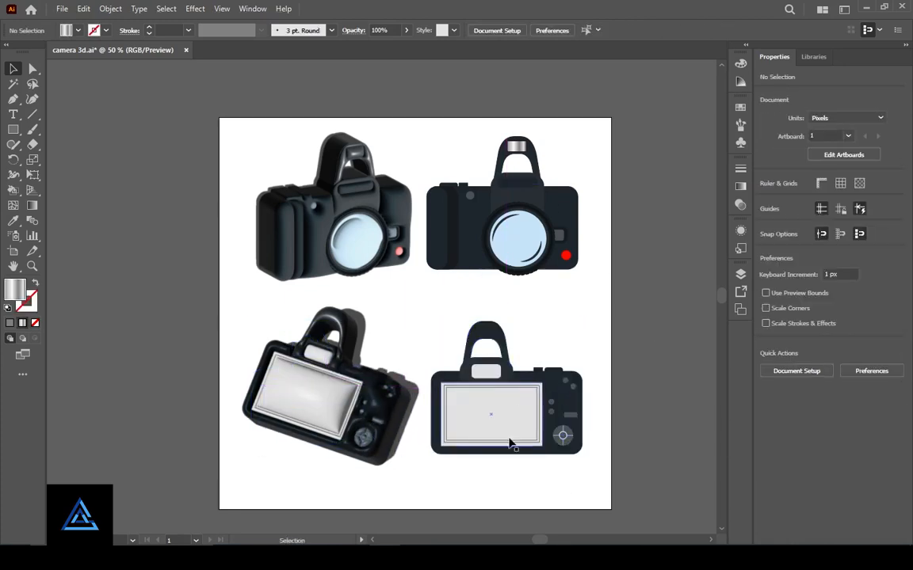
- Move the inflated and flat front-view cameras together slightly left and down on the artboard
{"action": "left_click", "coordinate": [336, 246]}
{"action": "left_click", "coordinate": [519, 247], "text": "shift"}
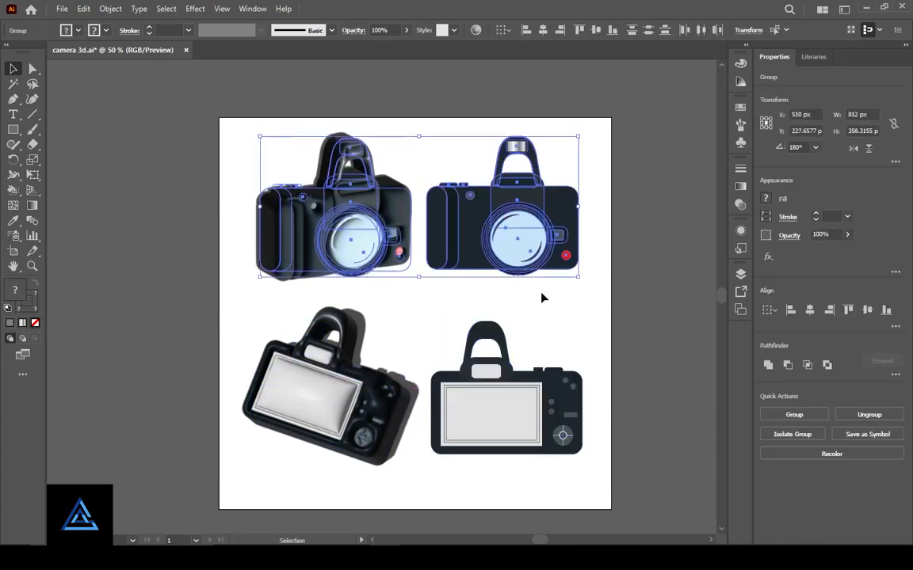
{"action": "left_click_drag", "start_coordinate": [518, 255], "coordinate": [510, 259]}
{"action": "left_click", "coordinate": [502, 295]}
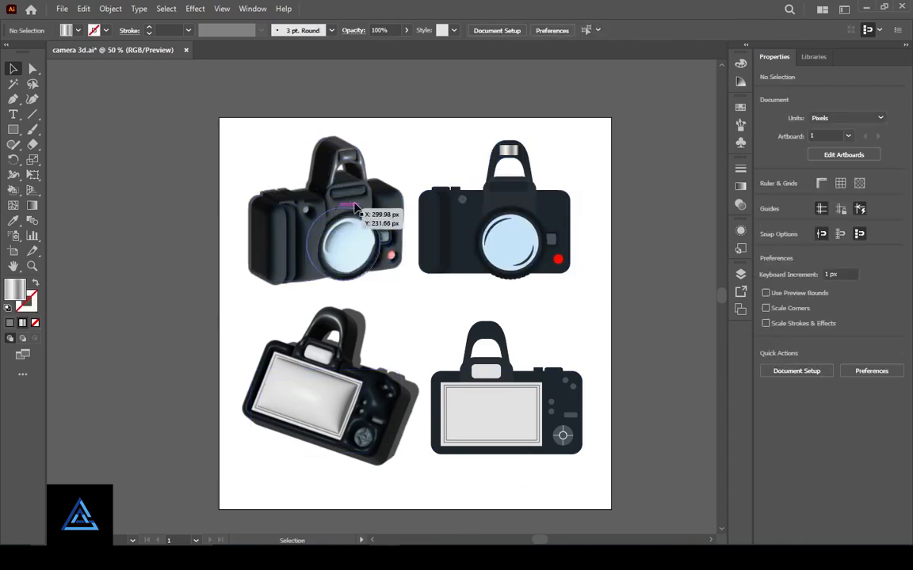
- Draw a 1016 × 1000 px rectangle with the silver gradient over the artboard and send it behind all the cameras
{"action": "key", "text": "m"}
{"action": "left_click_drag", "start_coordinate": [220, 118], "coordinate": [614, 510]}
{"action": "right_click", "coordinate": [542, 461]}
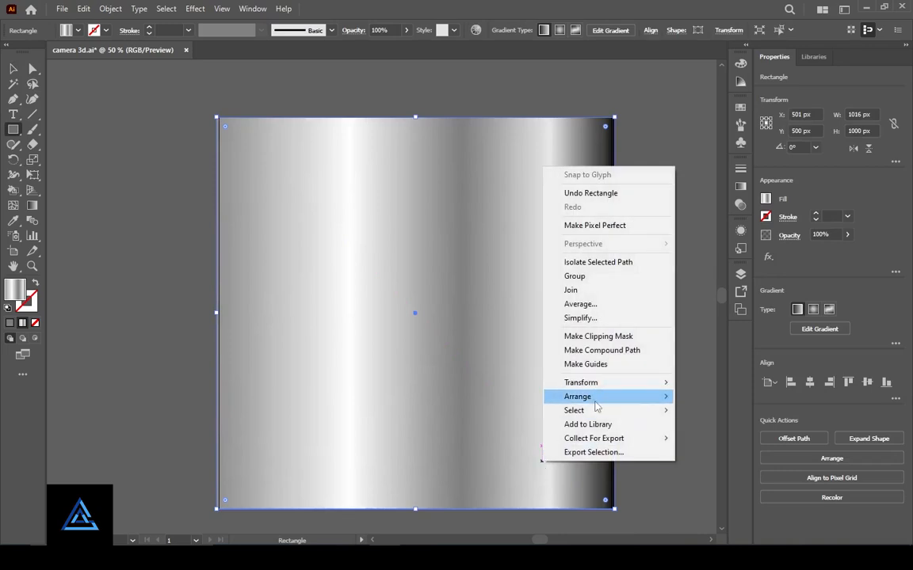
{"action": "mouse_move", "coordinate": [581, 393]}
{"action": "left_click", "coordinate": [642, 395]}
{"action": "key", "text": "v"}
{"action": "left_click", "coordinate": [67, 236]}
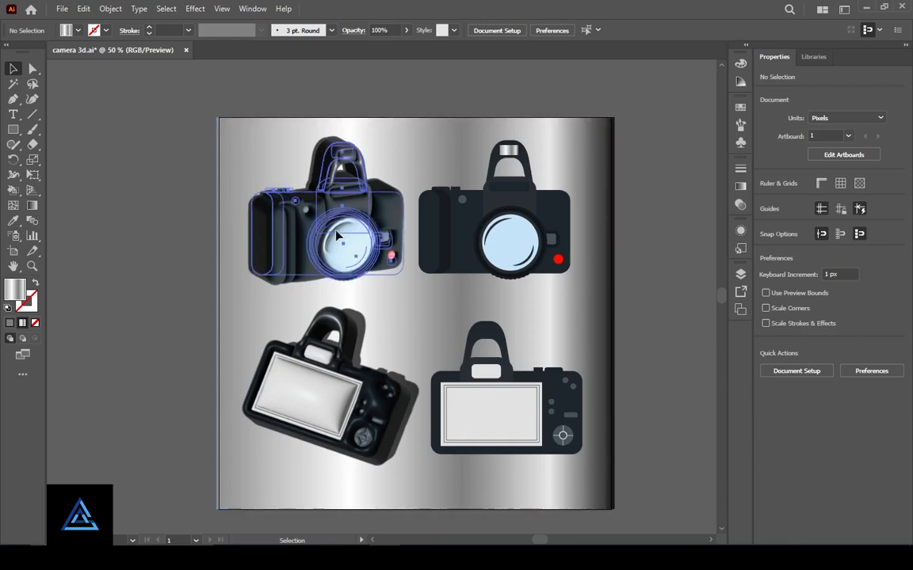
- Try the inflated front-view camera's light at 60° rotation and 79° height with a slightly higher intensity
{"action": "left_click", "coordinate": [302, 207]}
{"action": "left_click", "coordinate": [798, 256]}
{"action": "left_click", "coordinate": [499, 103]}
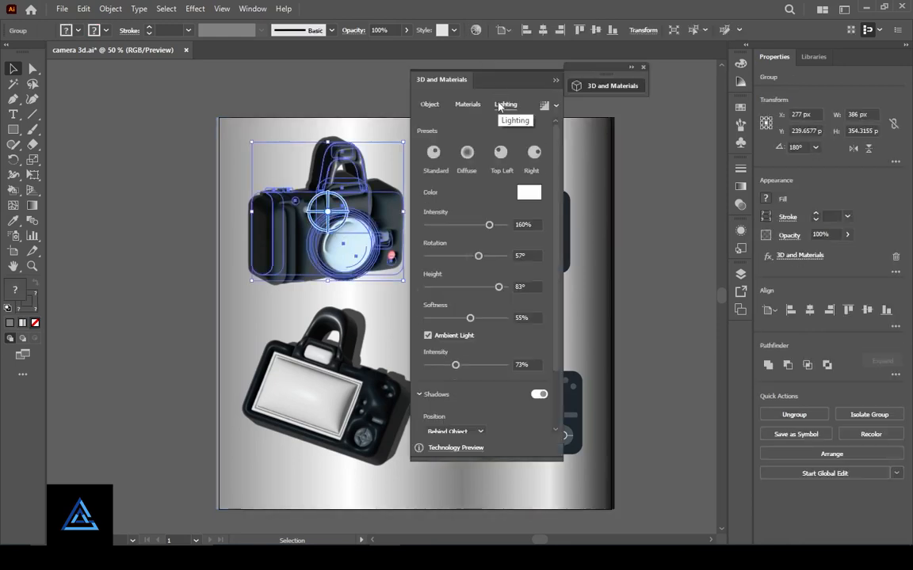
{"action": "left_click_drag", "start_coordinate": [480, 256], "coordinate": [483, 256]}
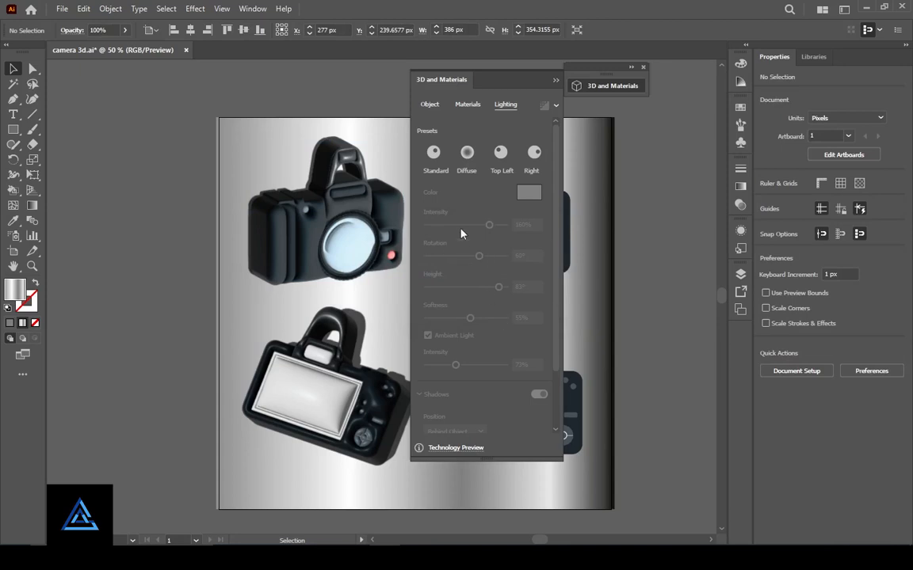
{"action": "left_click", "coordinate": [354, 240]}
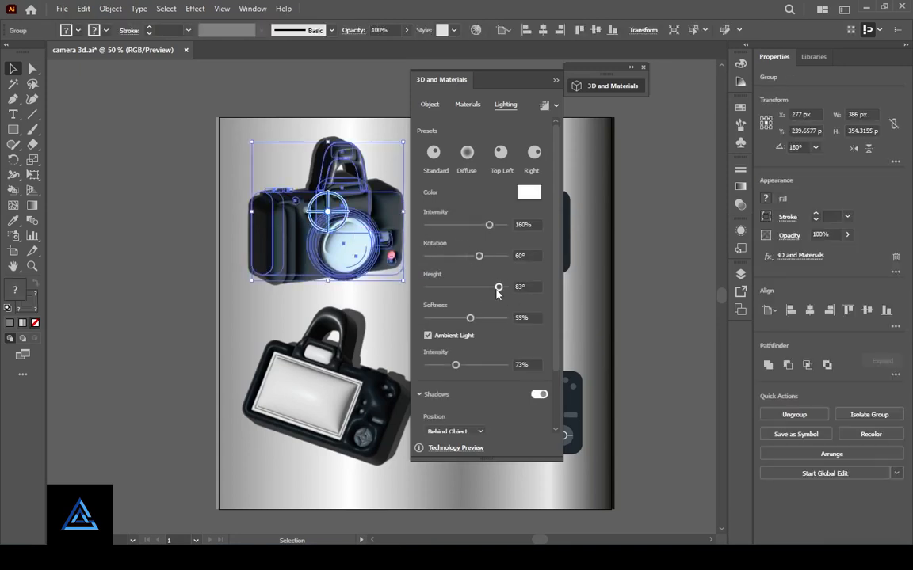
{"action": "left_click_drag", "start_coordinate": [498, 290], "coordinate": [495, 291]}
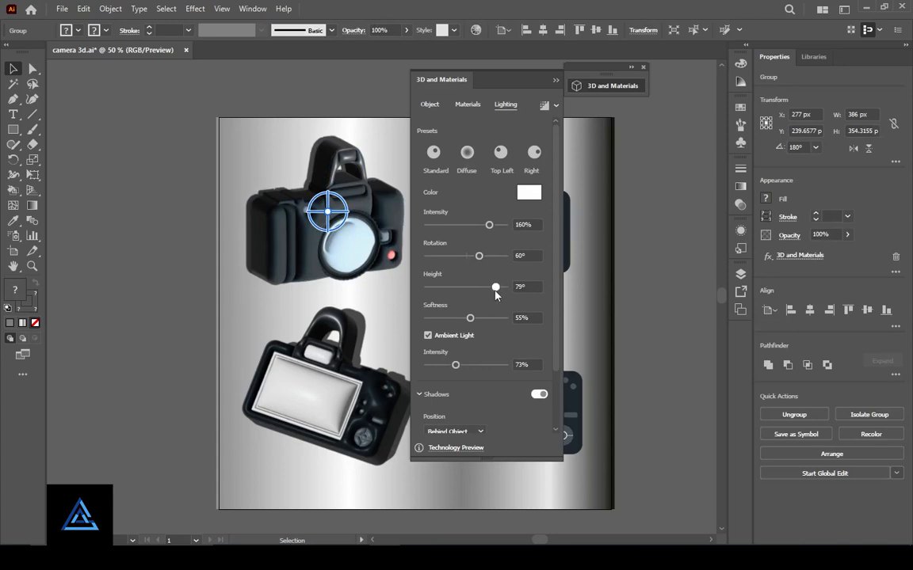
{"action": "left_click_drag", "start_coordinate": [489, 227], "coordinate": [492, 227]}
- Apply the Top Left lighting preset to the inflated front-view camera, with 58° height and -92° rotation
{"action": "left_click", "coordinate": [501, 152]}
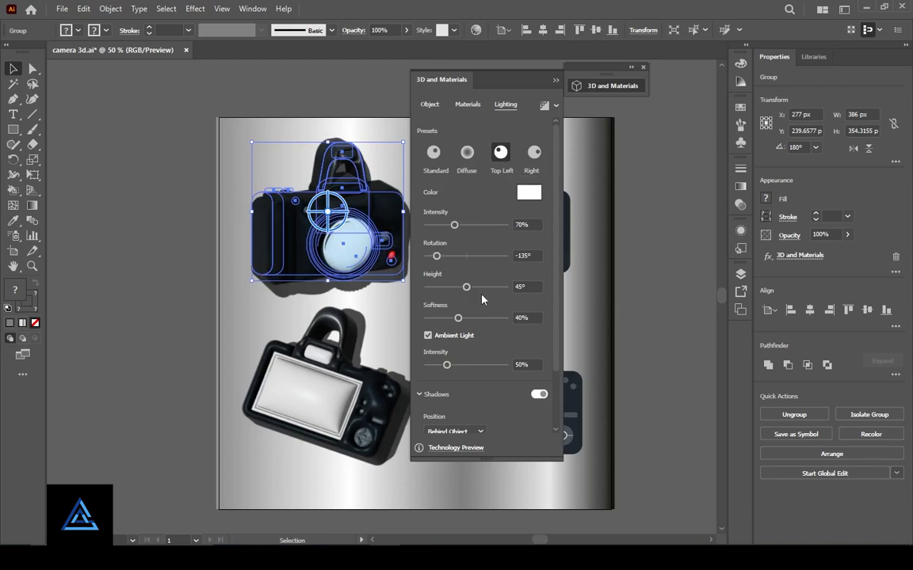
{"action": "left_click_drag", "start_coordinate": [467, 288], "coordinate": [478, 294]}
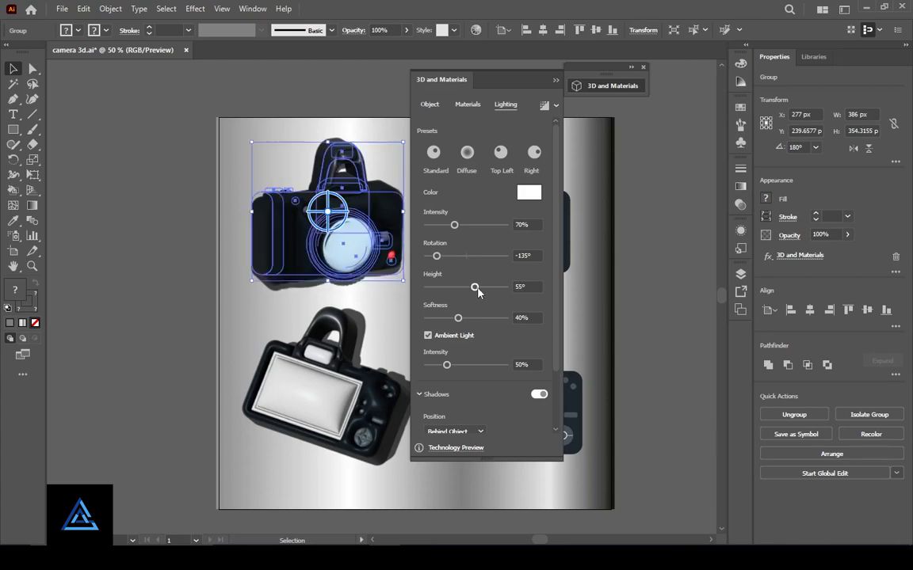
{"action": "left_click_drag", "start_coordinate": [441, 257], "coordinate": [442, 256]}
{"action": "left_click_drag", "start_coordinate": [476, 290], "coordinate": [481, 291]}
{"action": "left_click_drag", "start_coordinate": [448, 259], "coordinate": [450, 260]}
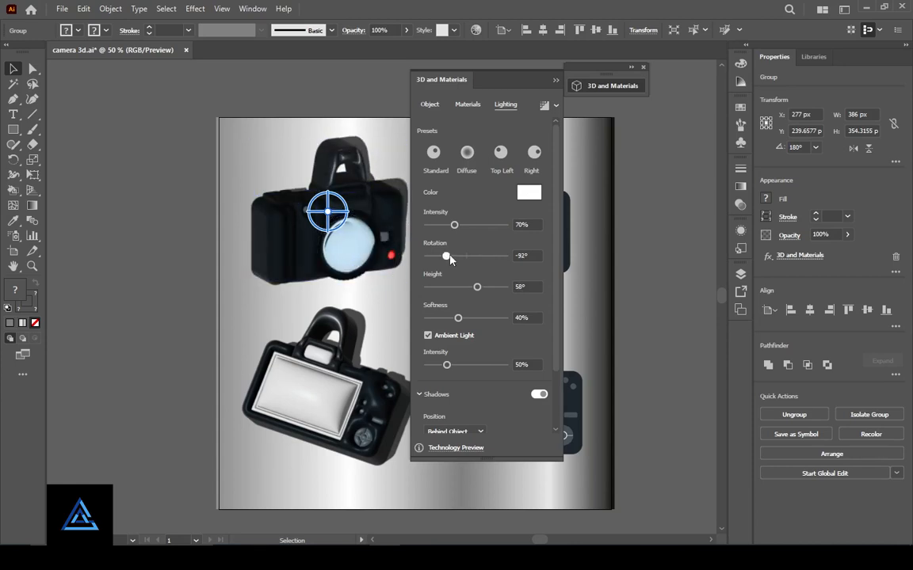
- Set the inflated front-view camera's light to 60% softness, -98° rotation and 56° height, with ambient light at 42%
{"action": "left_click_drag", "start_coordinate": [458, 318], "coordinate": [474, 318]}
{"action": "left_click_drag", "start_coordinate": [447, 256], "coordinate": [445, 256]}
{"action": "left_click_drag", "start_coordinate": [477, 288], "coordinate": [476, 292]}
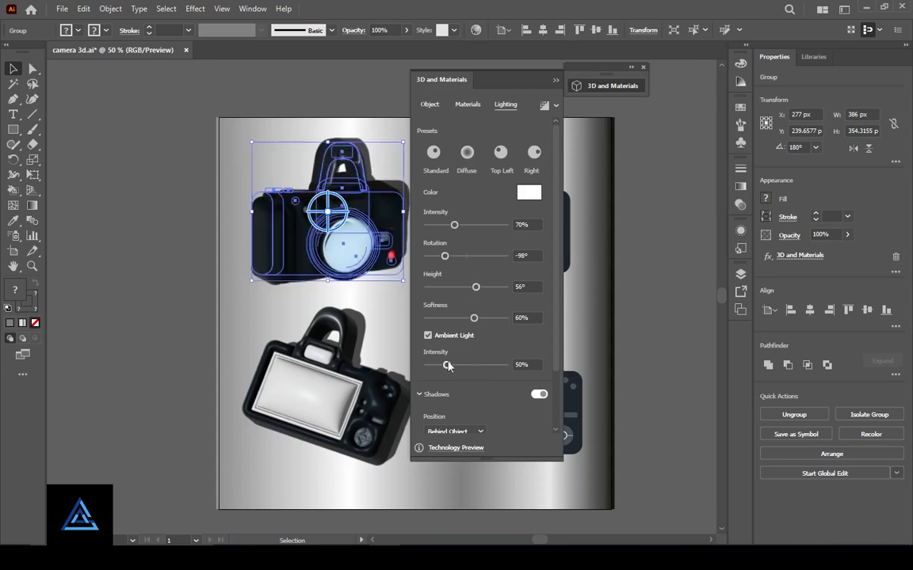
{"action": "mouse_move", "coordinate": [446, 364]}
{"action": "left_mouse_down"}
{"action": "mouse_move", "coordinate": [456, 368]}
{"action": "mouse_move", "coordinate": [443, 366]}
{"action": "left_mouse_up"}
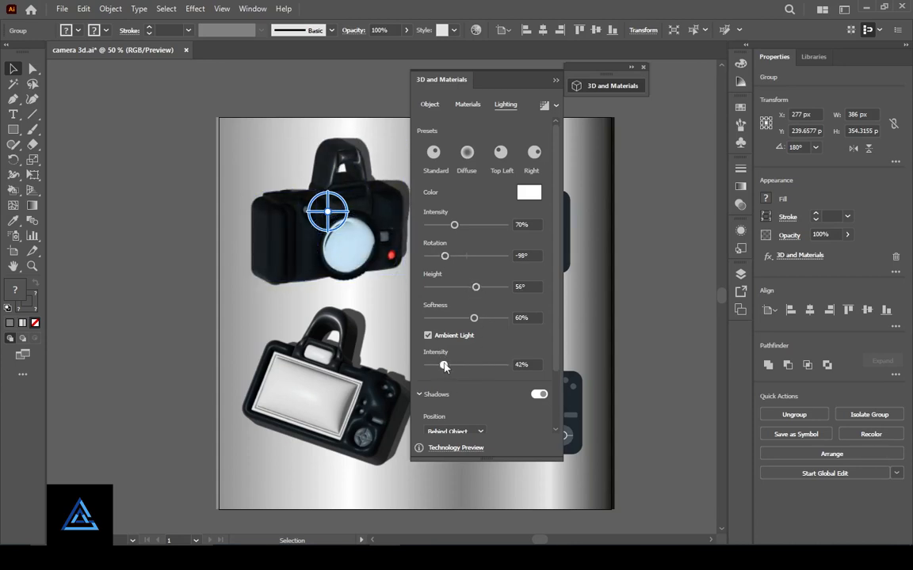
{"action": "left_click", "coordinate": [657, 224]}
{"action": "left_click", "coordinate": [555, 80]}
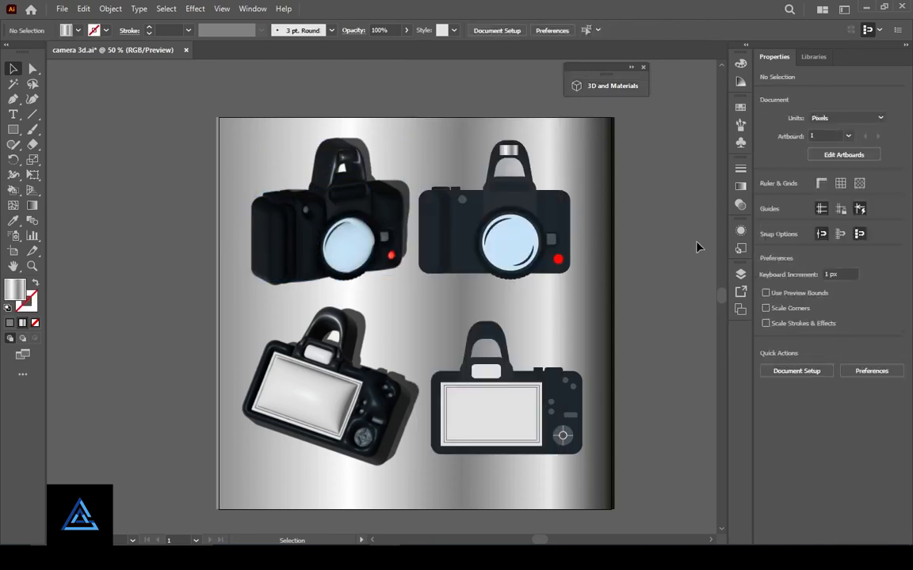
- Move the flat front-view camera to the right to line it up with the flat back view below
{"action": "left_click_drag", "start_coordinate": [556, 253], "coordinate": [526, 244]}
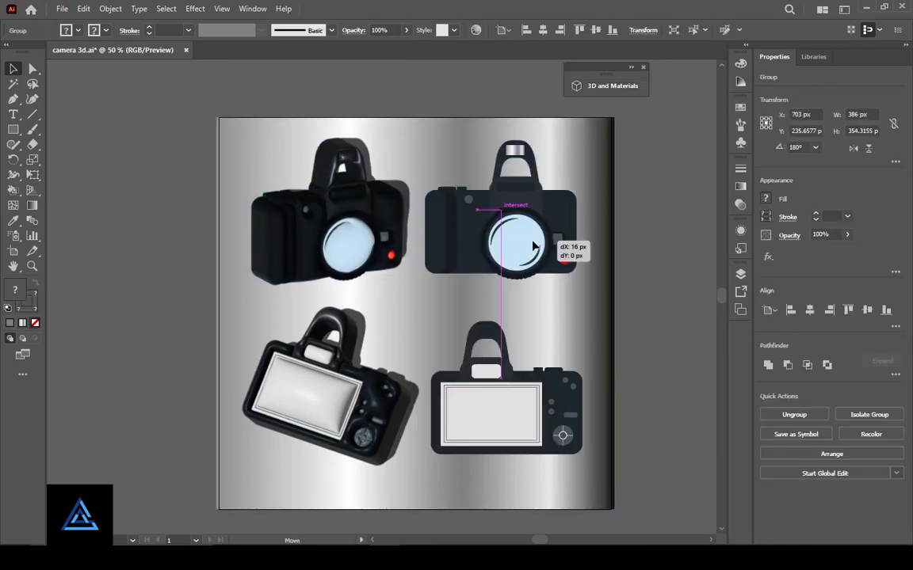